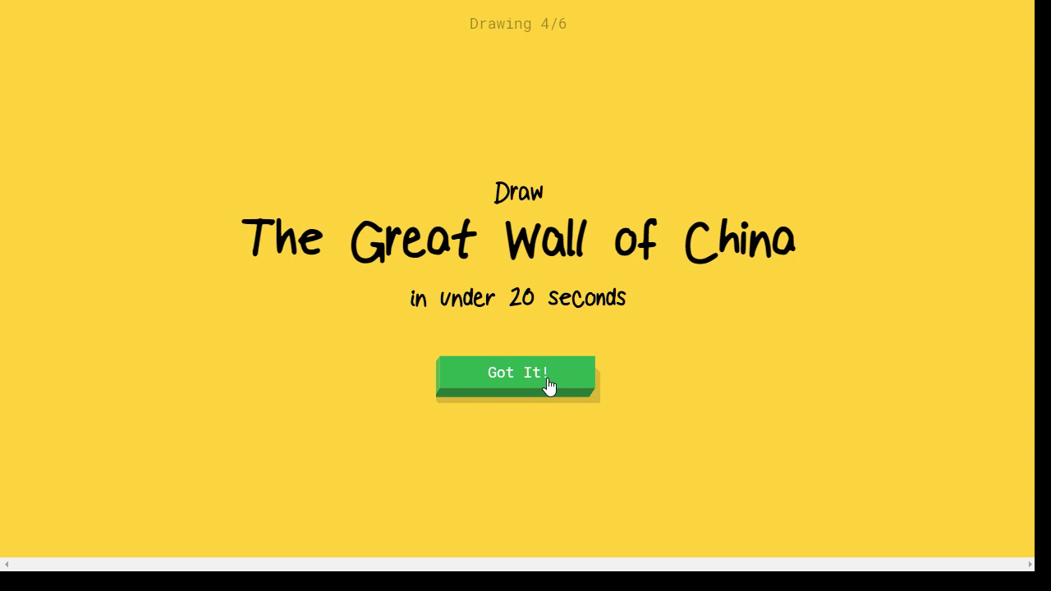
- Start the Great Wall of China round and sketch two winding, roughly parallel lines down the middle of the canvas
left_click(549, 385)
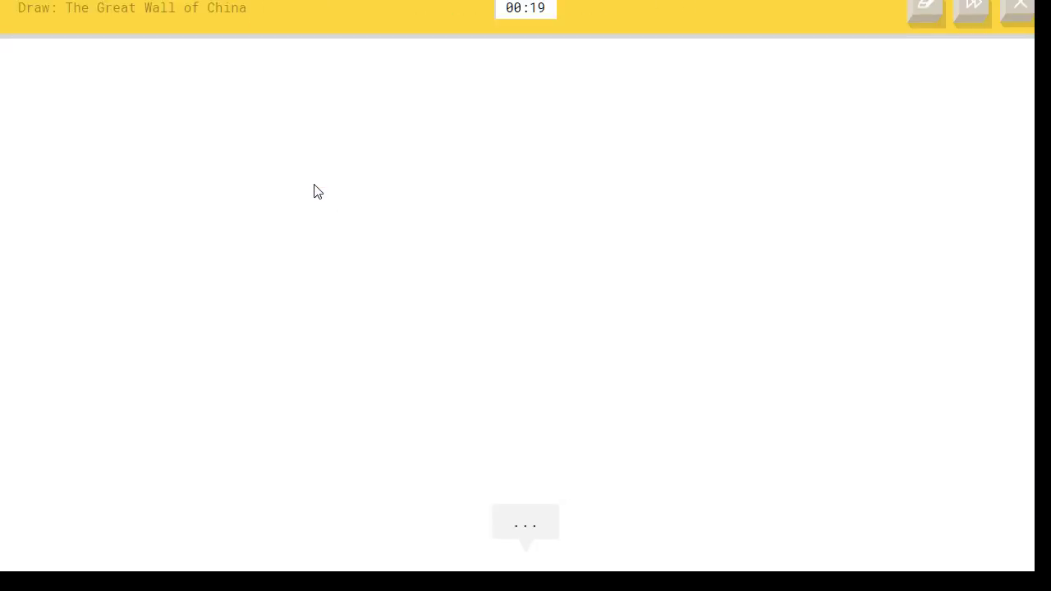
mouse_move(386, 132)
left_mouse_down()
mouse_move(434, 158)
mouse_move(489, 238)
mouse_move(442, 325)
mouse_move(415, 452)
left_mouse_up()
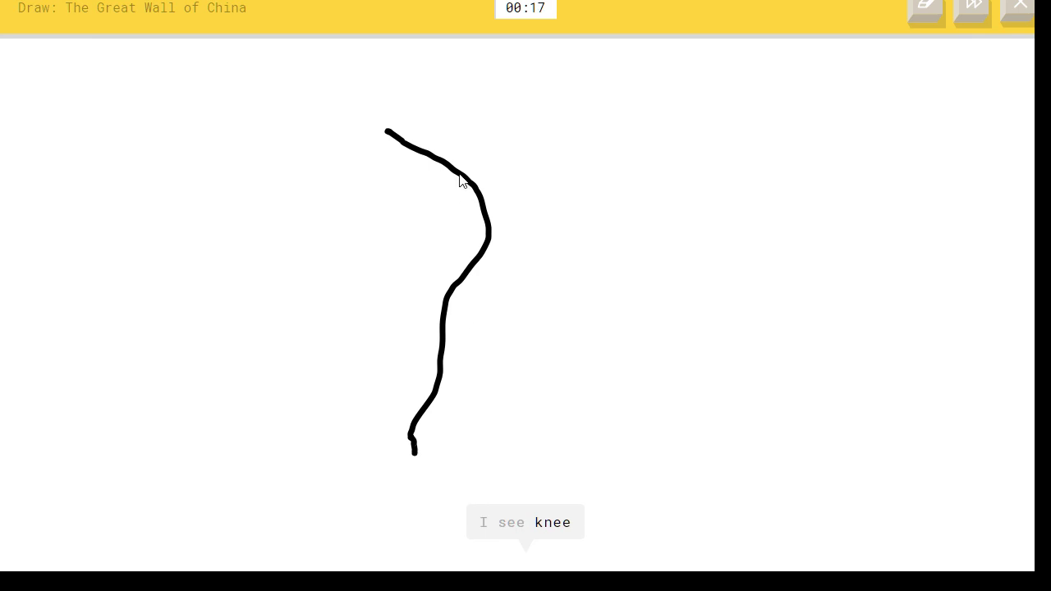
mouse_move(447, 110)
left_mouse_down()
mouse_move(509, 147)
mouse_move(517, 242)
mouse_move(457, 421)
mouse_move(461, 458)
left_mouse_up()
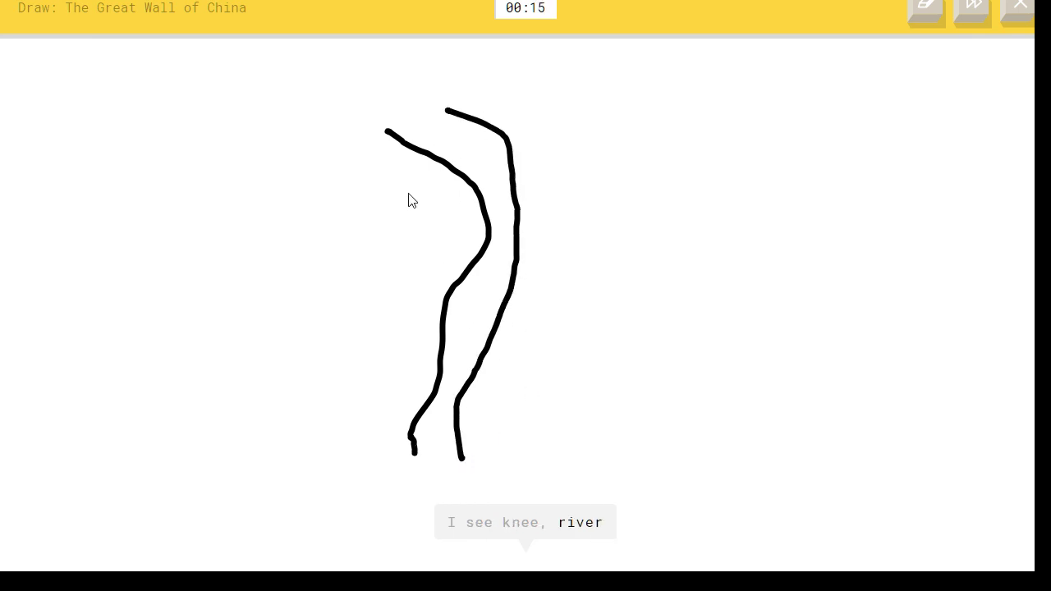
- Add a block of crossing vertical and slanted lines beside the upper part of the wall's first winding line
left_click_drag(384, 144, 382, 264)
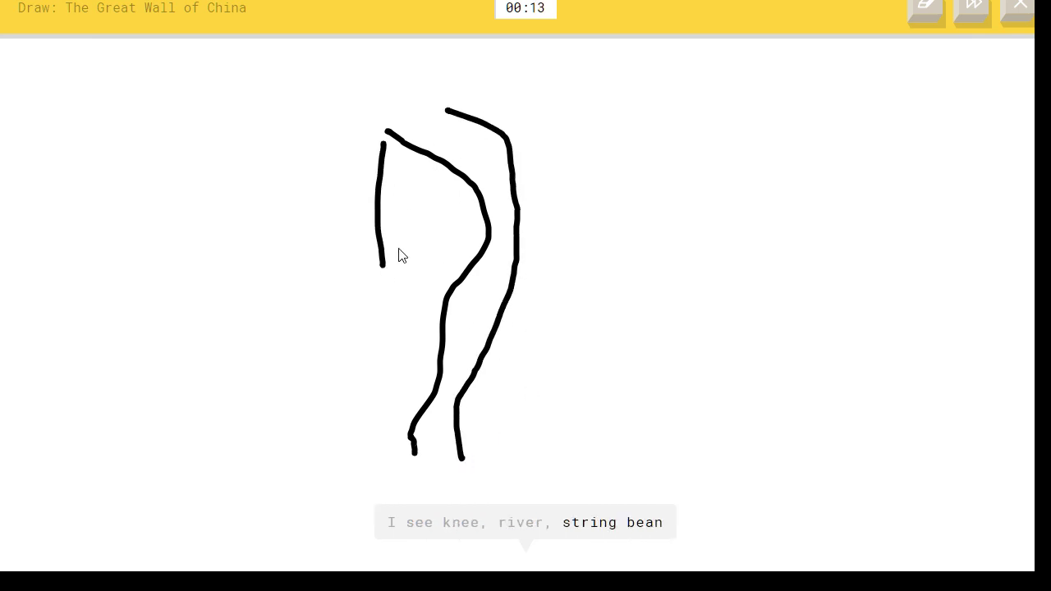
left_click_drag(432, 156, 424, 259)
left_click_drag(480, 202, 458, 297)
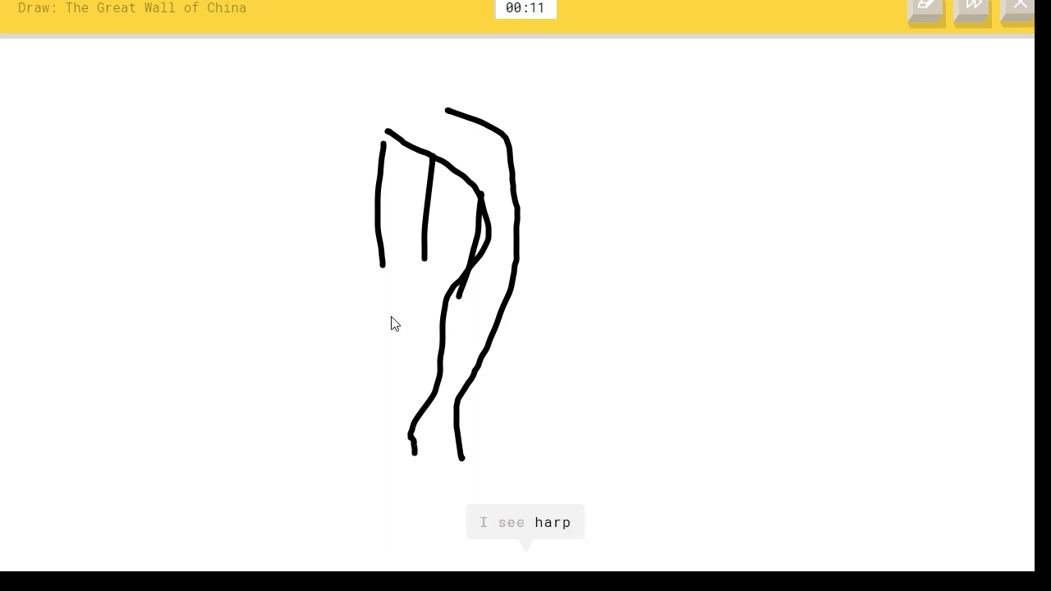
left_click_drag(388, 180, 493, 210)
left_click_drag(372, 237, 486, 291)
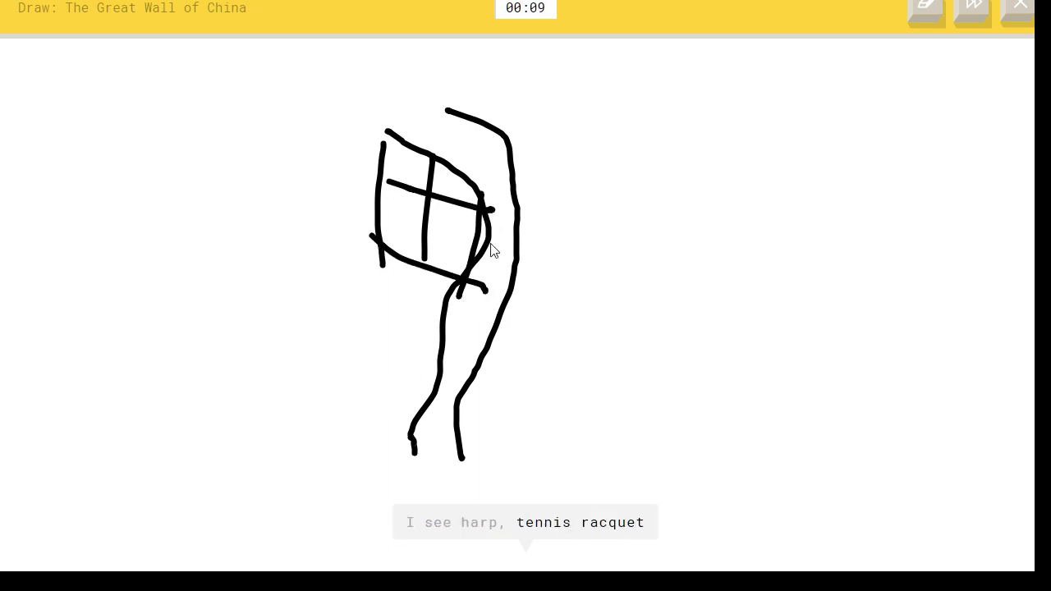
- Sketch a third winding line for the wall, fill the strip with short cross strokes and a lengthwise line, and extend the upper edge
mouse_move(519, 139)
left_mouse_down()
mouse_move(561, 248)
mouse_move(491, 449)
left_mouse_up()
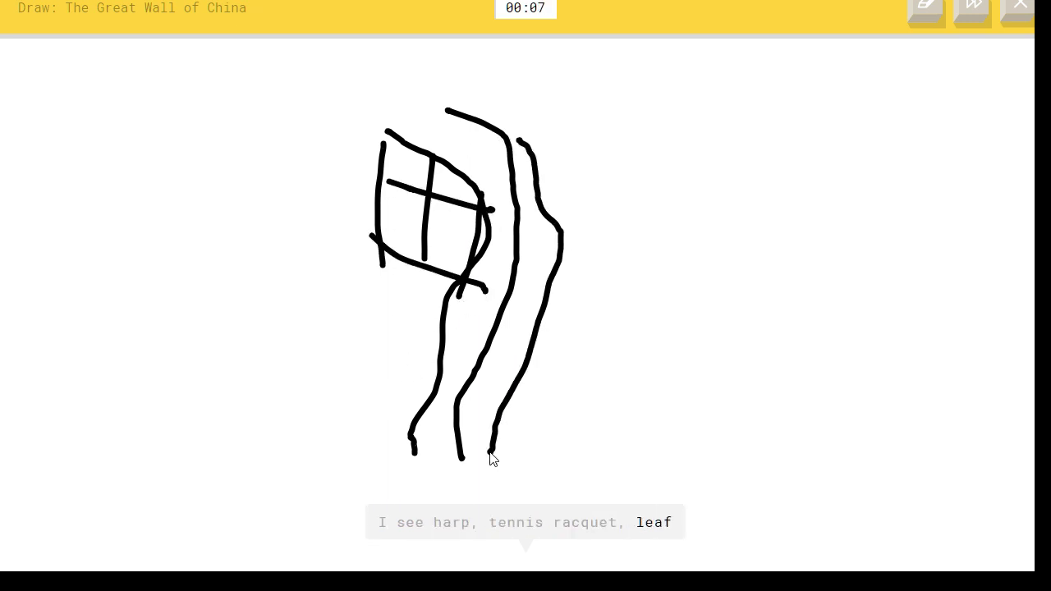
left_click_drag(468, 365, 503, 403)
left_click_drag(493, 343, 519, 355)
left_click_drag(501, 293, 532, 293)
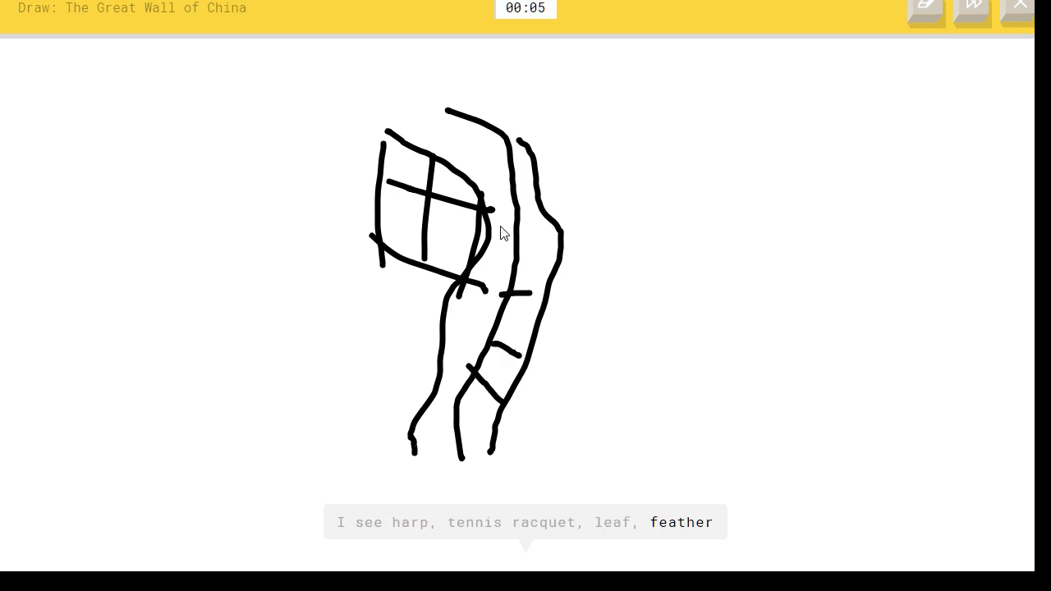
left_click_drag(499, 226, 550, 240)
left_click_drag(499, 415, 532, 220)
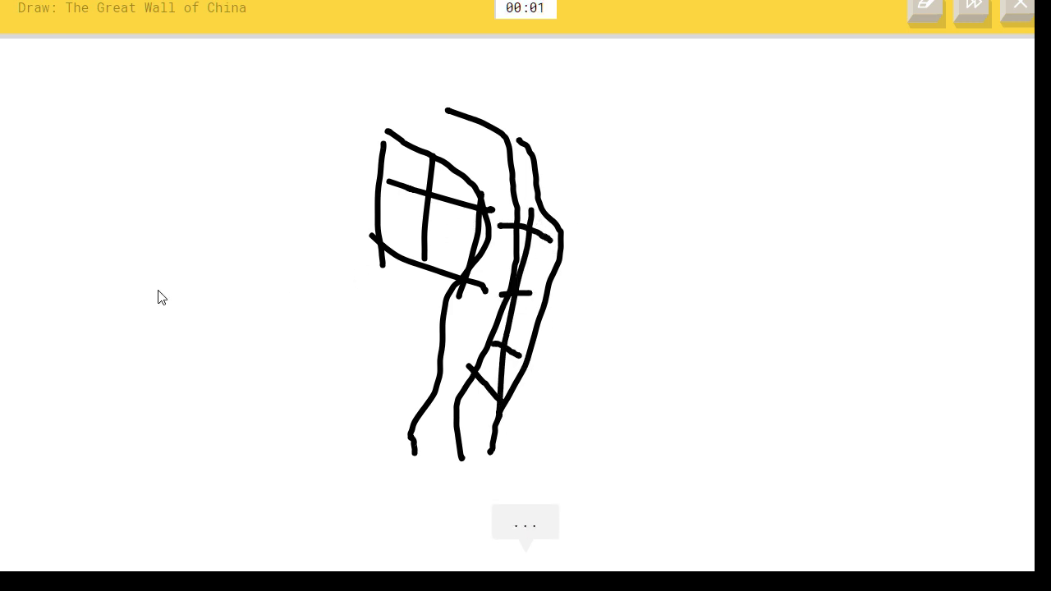
left_click_drag(255, 127, 388, 146)
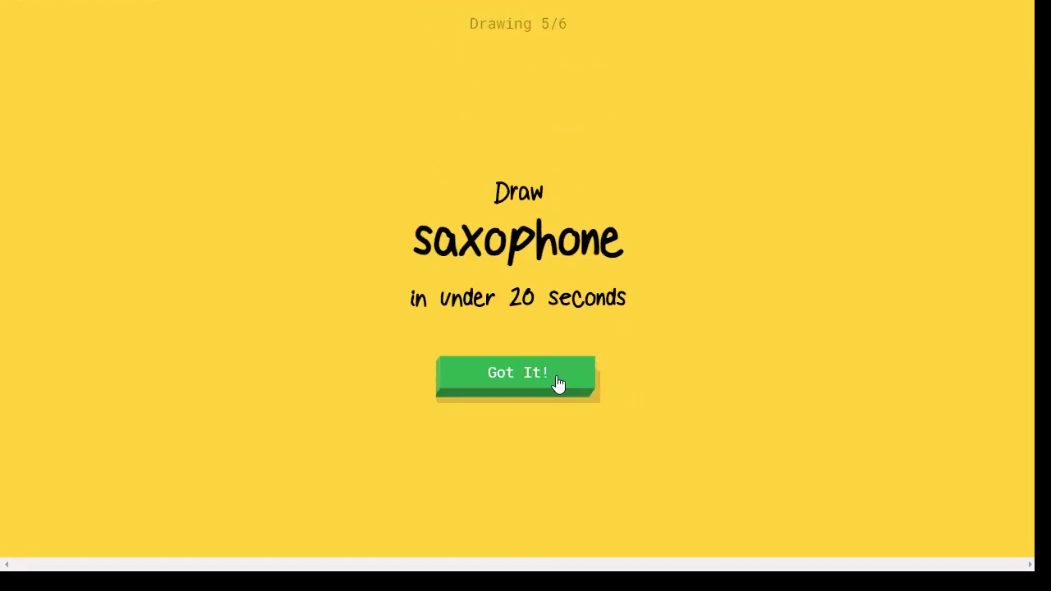
- Start the saxophone round and outline the instrument with a bent neck, a long body and a large rounded bell
left_click(558, 383)
mouse_move(232, 243)
left_mouse_down()
mouse_move(461, 241)
mouse_move(511, 502)
left_mouse_up()
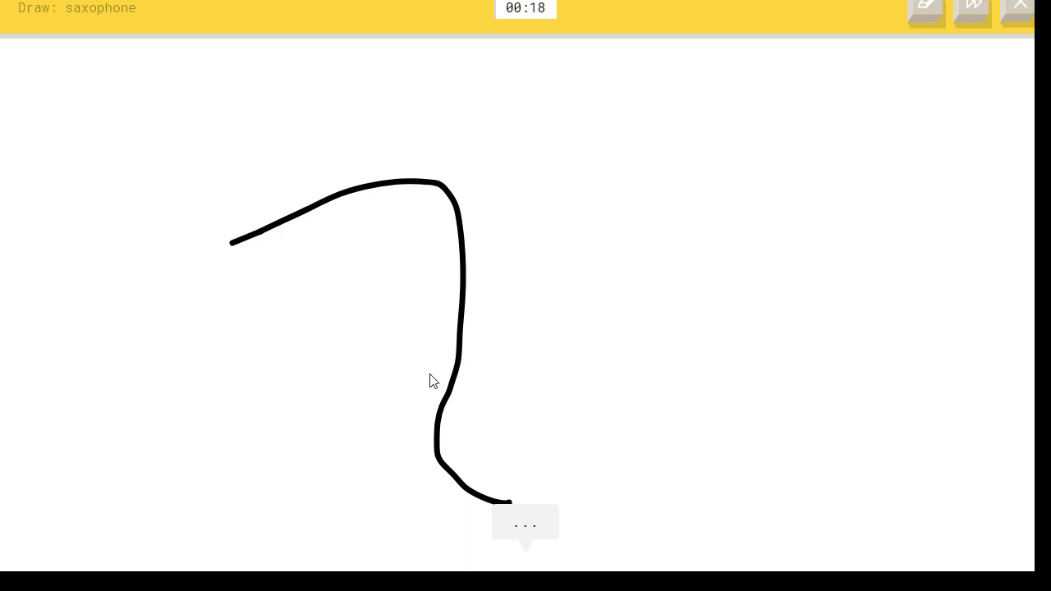
mouse_move(261, 177)
left_mouse_down()
mouse_move(495, 152)
mouse_move(554, 346)
mouse_move(673, 366)
mouse_move(680, 391)
left_mouse_up()
mouse_move(639, 469)
left_mouse_down()
mouse_move(588, 336)
mouse_move(615, 478)
mouse_move(586, 449)
left_mouse_up()
- Draw a band and several rounded key shapes inside the saxophone's body
mouse_move(443, 179)
left_mouse_down()
mouse_move(497, 237)
mouse_move(478, 245)
left_mouse_up()
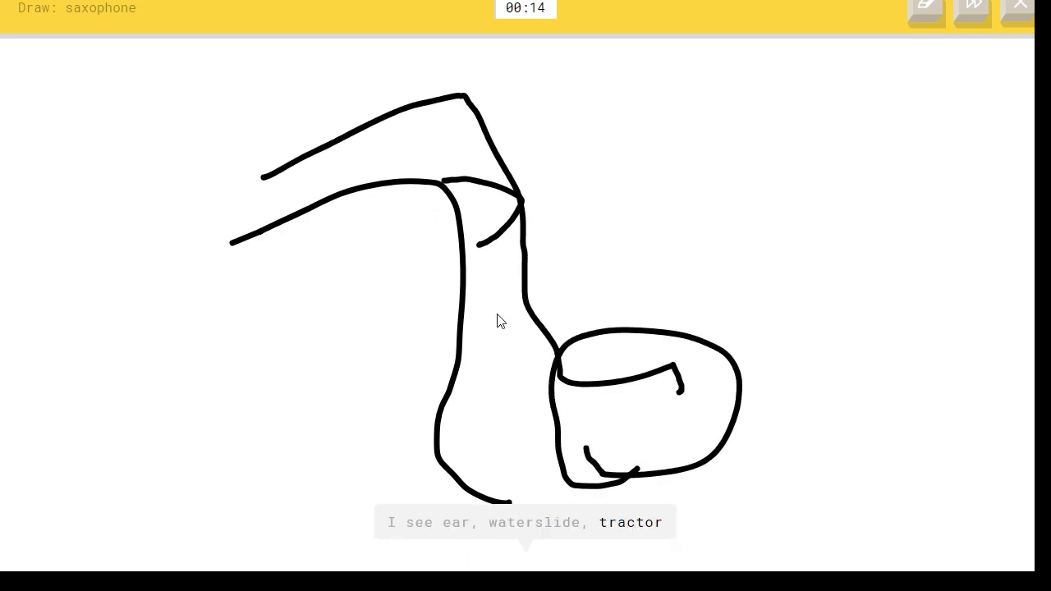
left_click_drag(491, 314, 494, 312)
mouse_move(465, 387)
left_mouse_down()
mouse_move(547, 341)
mouse_move(519, 385)
left_mouse_up()
mouse_move(478, 424)
left_mouse_down()
mouse_move(526, 418)
mouse_move(448, 430)
mouse_move(549, 461)
mouse_move(513, 473)
left_mouse_up()
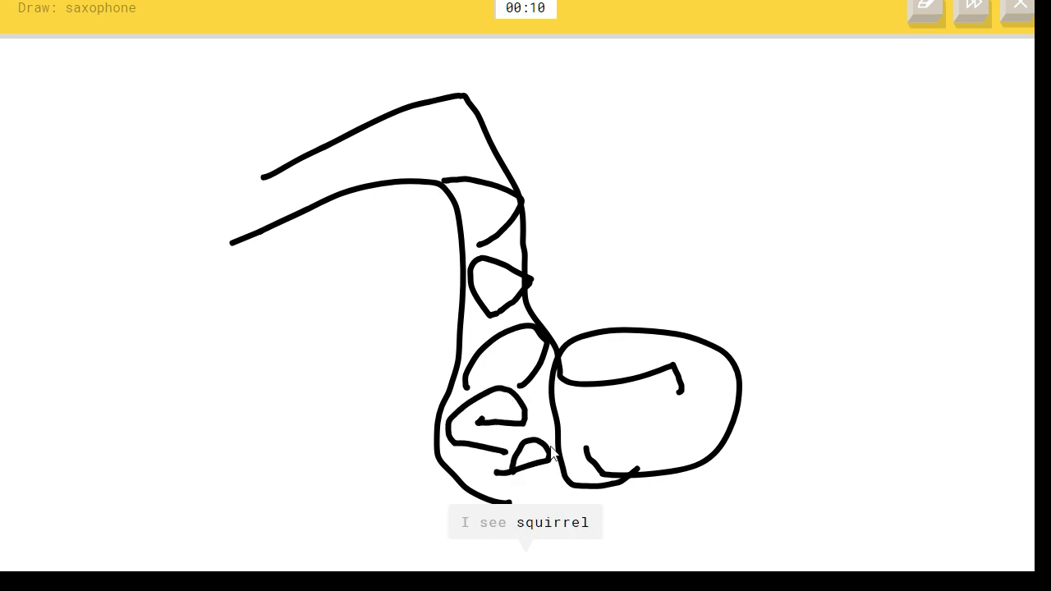
- Add a long line beside the saxophone's body, crossing mouthpiece strokes at the neck's end, and a curved stroke rising from the bell
mouse_move(381, 188)
left_mouse_down()
mouse_move(436, 300)
mouse_move(452, 481)
left_mouse_up()
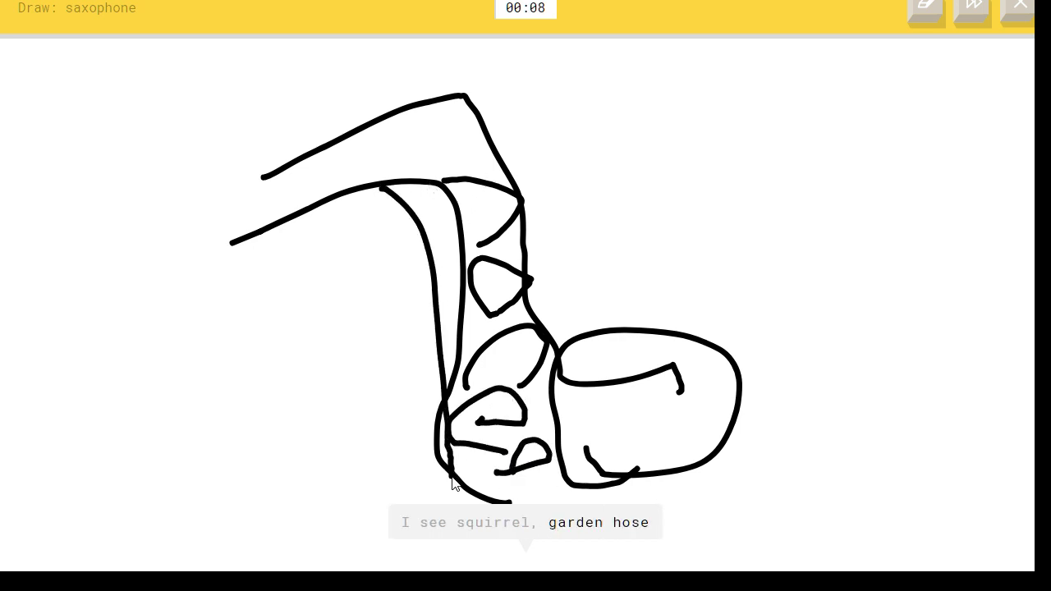
left_click_drag(188, 124, 229, 277)
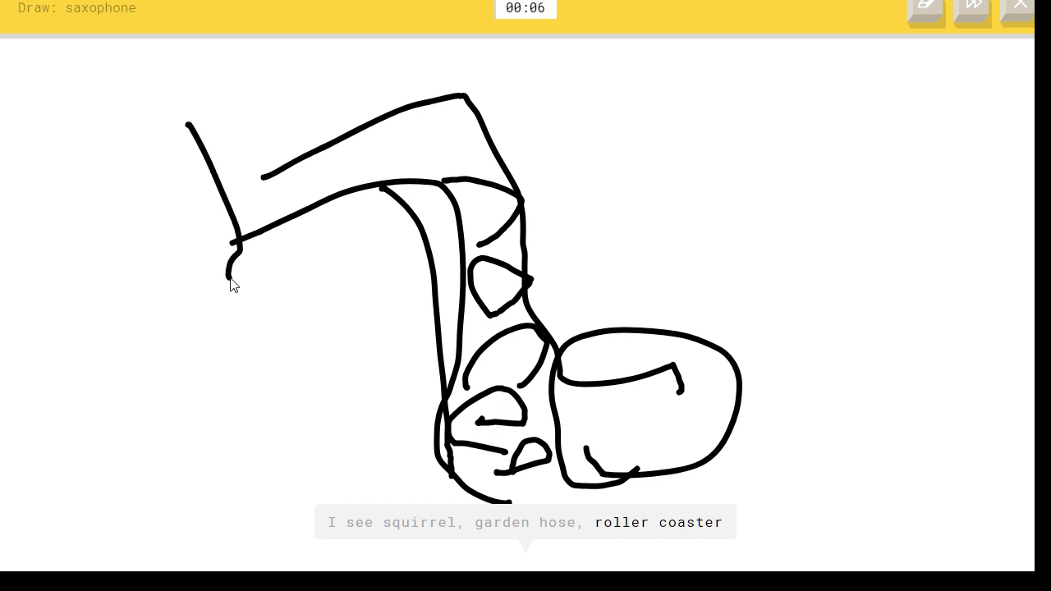
mouse_move(223, 134)
left_mouse_down()
mouse_move(271, 191)
mouse_move(256, 289)
left_mouse_up()
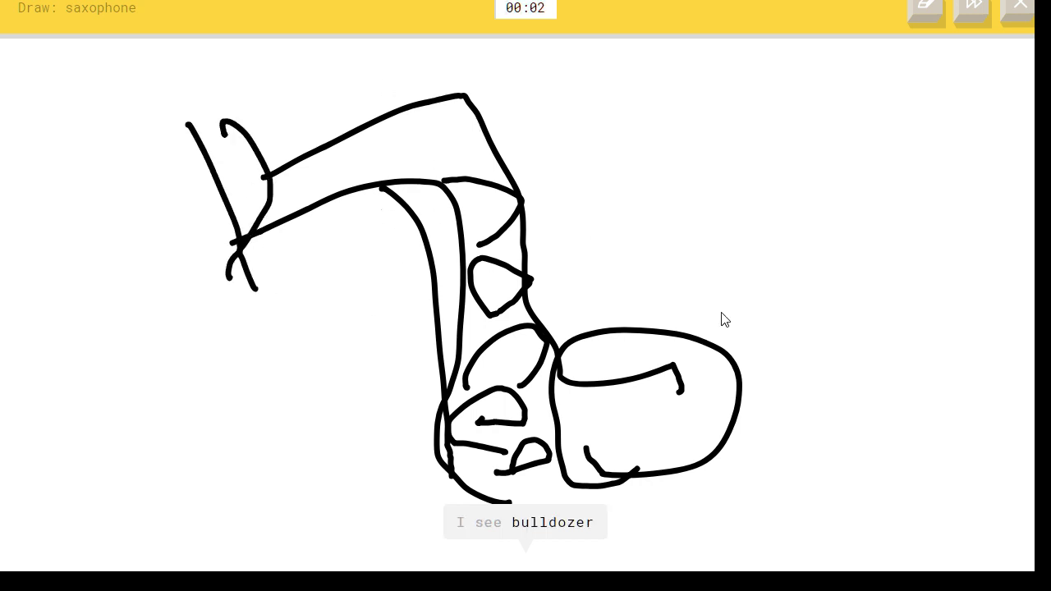
left_click_drag(697, 116, 688, 332)
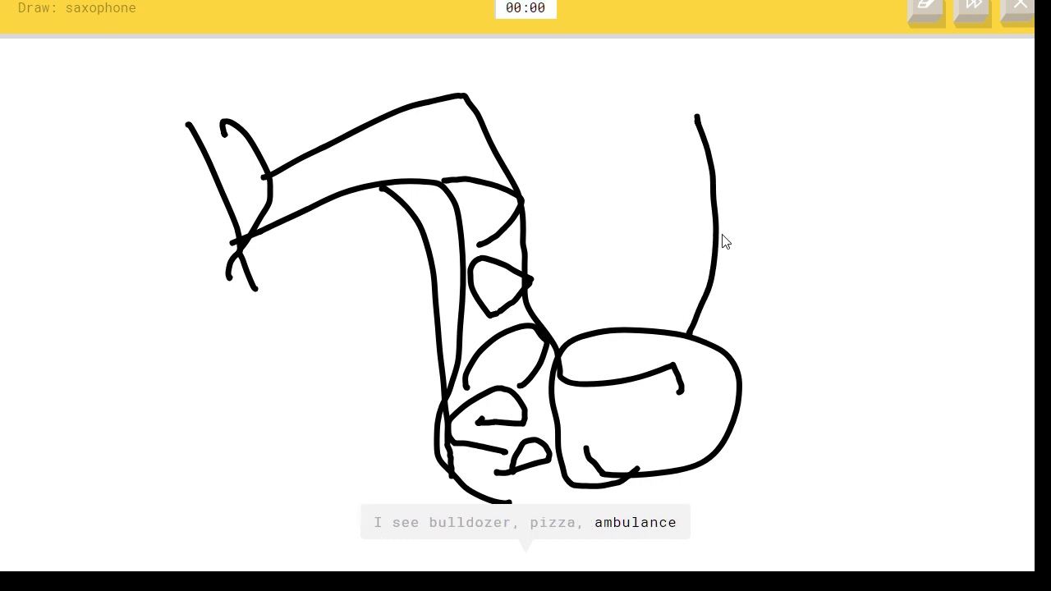
left_click_drag(716, 110, 775, 146)
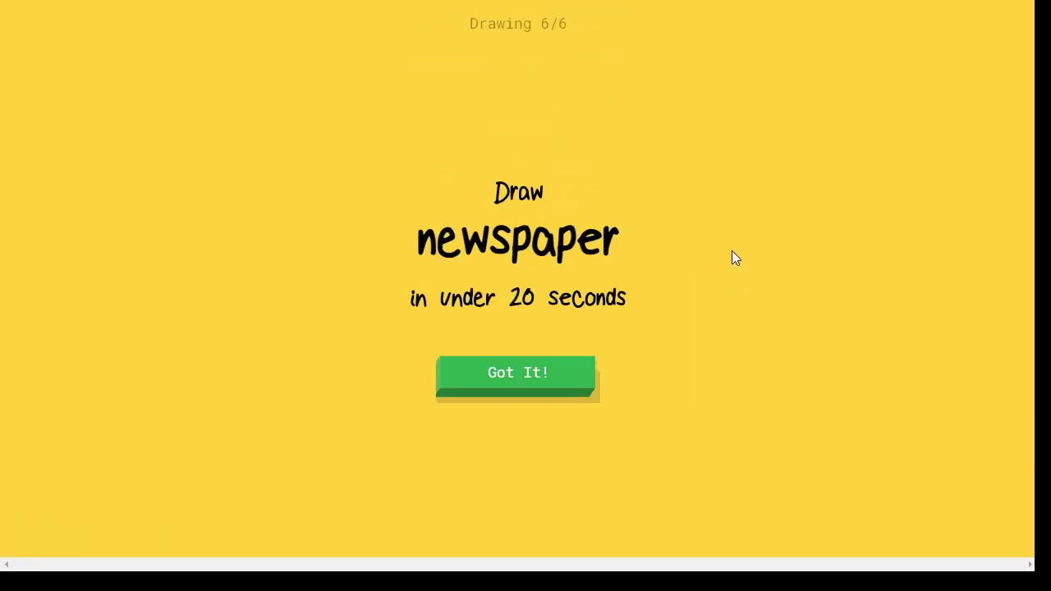
- Start the newspaper round and sketch the wide rectangular outline of an open newspaper
left_click(556, 376)
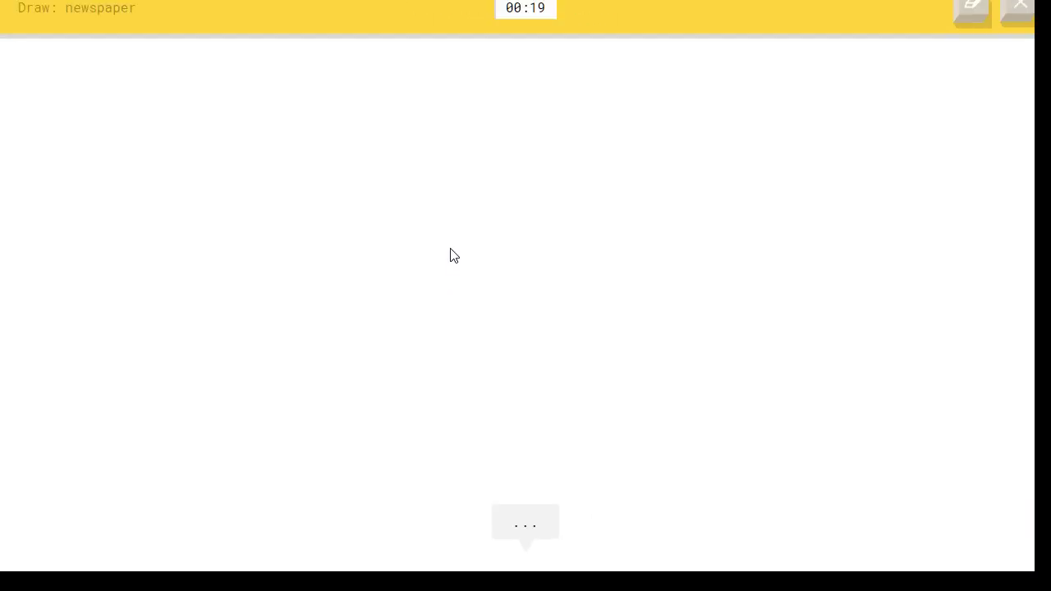
left_click_drag(441, 192, 419, 489)
mouse_move(456, 215)
left_mouse_down()
mouse_move(856, 232)
mouse_move(858, 518)
left_mouse_up()
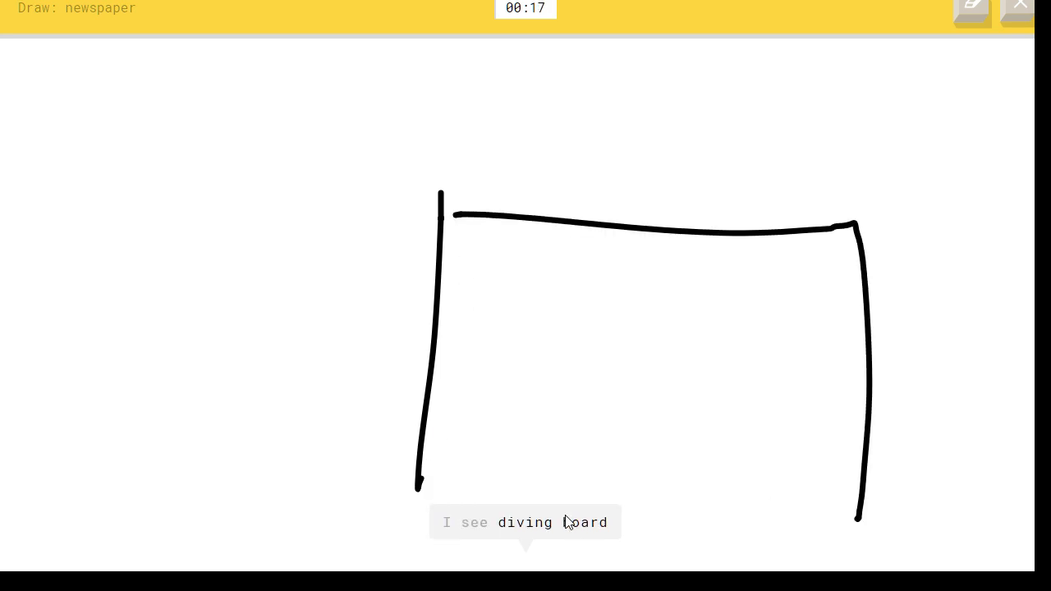
left_click_drag(465, 495, 860, 474)
- Draw a square picture frame in the upper part of the newspaper's right page
left_click_drag(717, 271, 717, 356)
mouse_move(737, 279)
left_mouse_down()
mouse_move(827, 278)
mouse_move(824, 374)
left_mouse_up()
left_click_drag(708, 380, 826, 363)
- Fill the newspaper's left page with curved headline strokes above several short horizontal text lines
left_click_drag(530, 296, 703, 292)
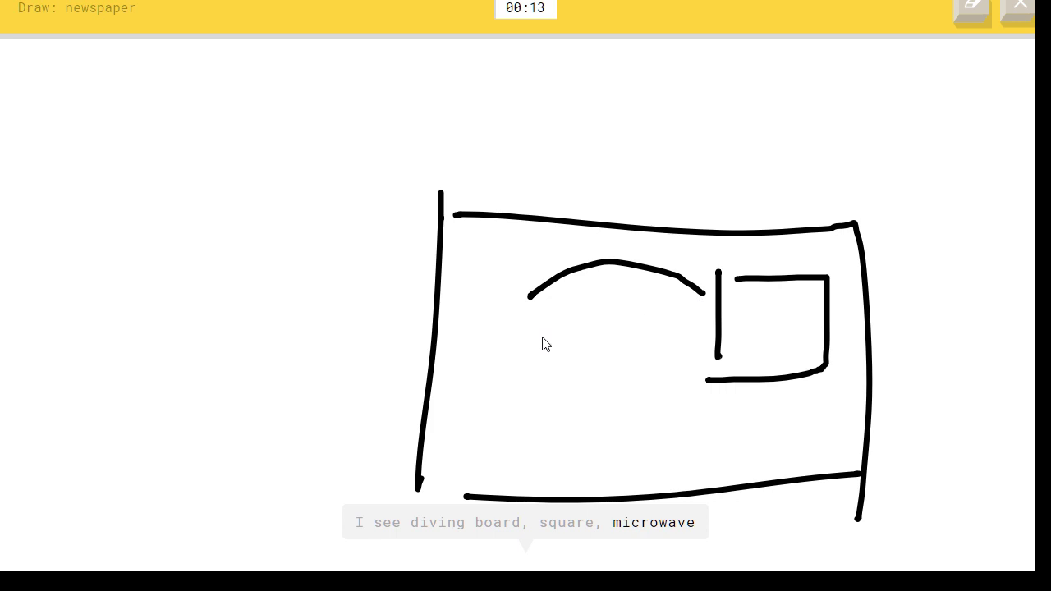
left_click_drag(497, 348, 688, 328)
left_click_drag(485, 362, 656, 358)
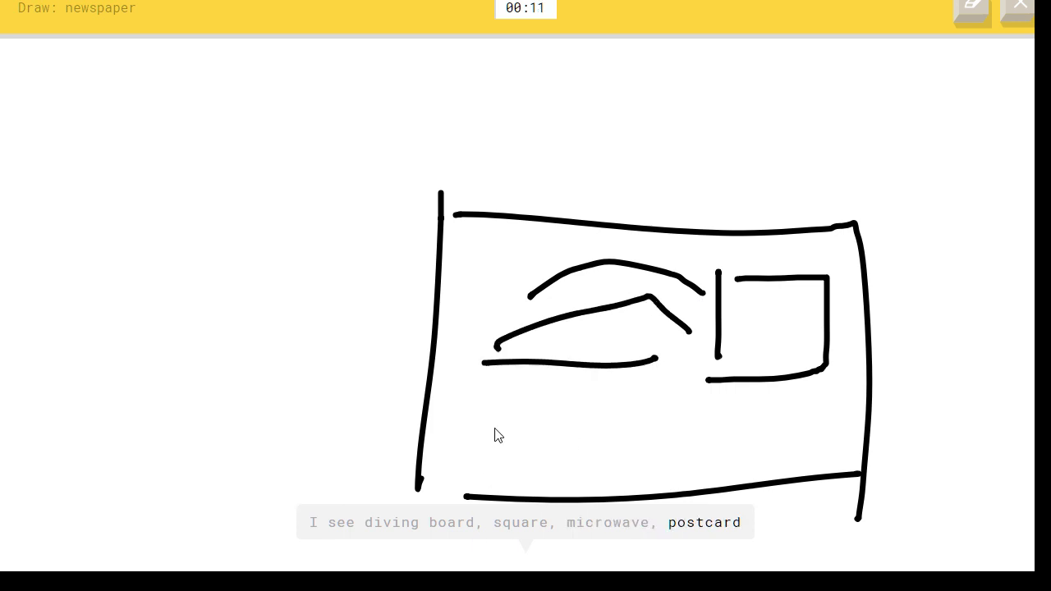
left_click_drag(491, 428, 625, 426)
left_click_drag(479, 468, 583, 461)
left_click_drag(532, 482, 601, 468)
left_click_drag(510, 403, 595, 406)
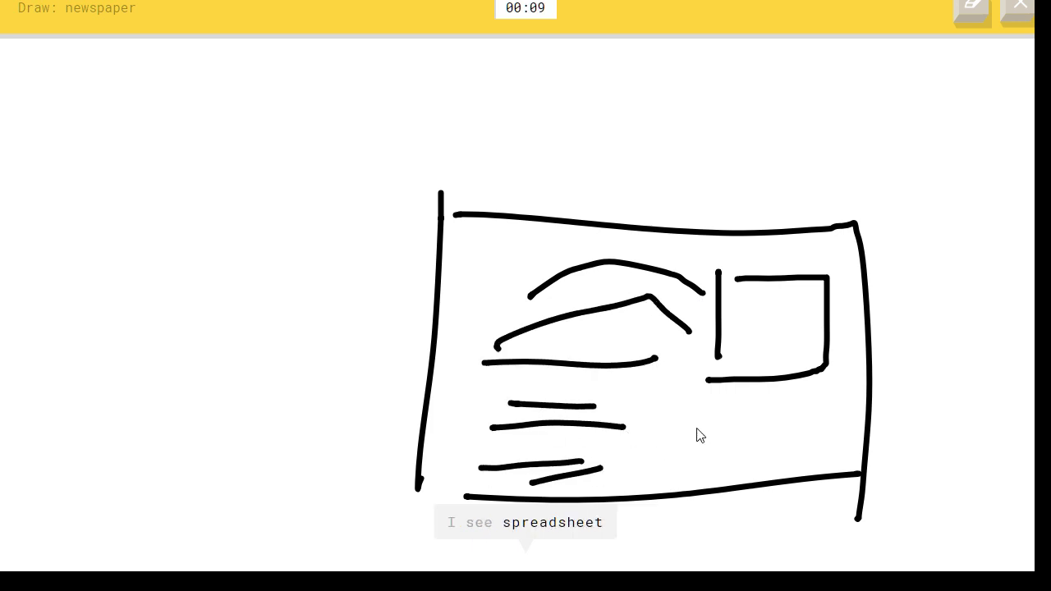
- Add short text lines beneath the picture frame and draw the vertical centre fold between the newspaper's pages
left_click_drag(696, 426, 769, 402)
left_click_drag(705, 478, 754, 475)
left_click_drag(693, 446, 745, 441)
left_click_drag(782, 428, 812, 414)
left_click_drag(780, 473, 812, 456)
left_click_drag(685, 259, 698, 511)
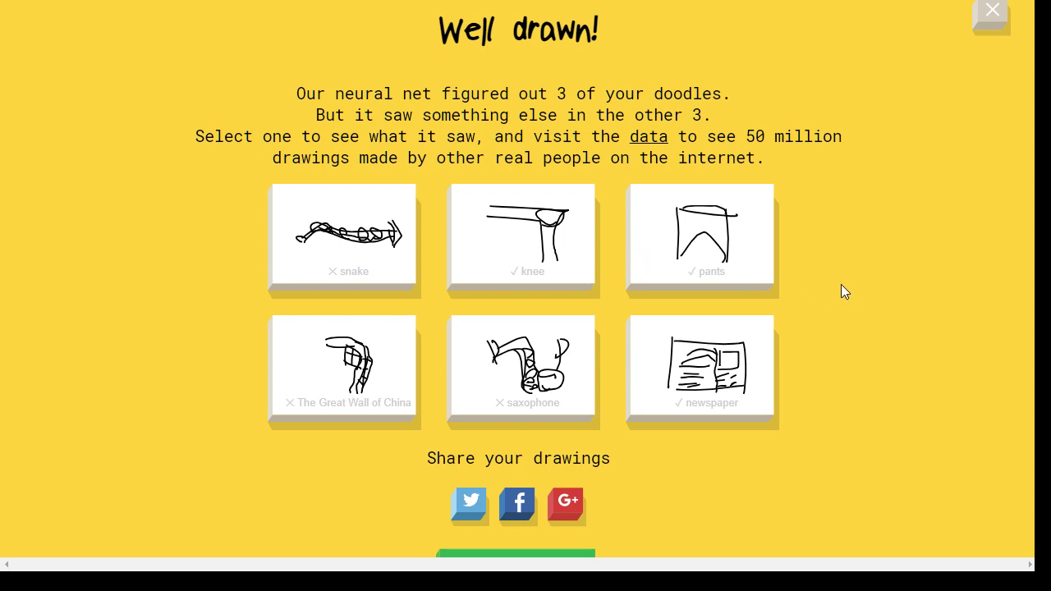
- Review the newspaper doodle's closest matches and the example drawings by other people, and return to the results overview
left_click(725, 382)
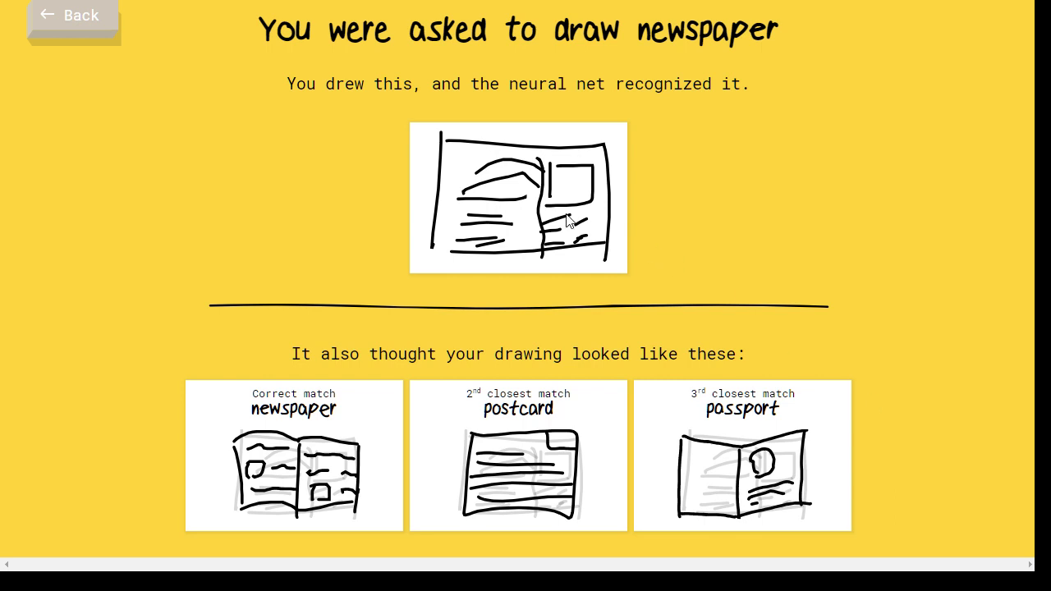
scroll(856, 429, "down", 7)
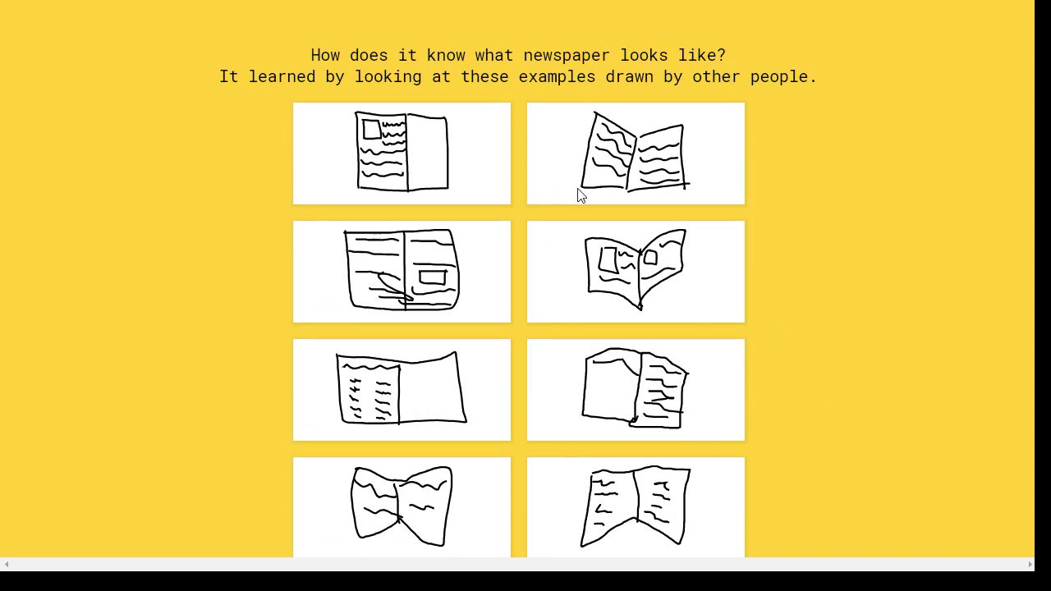
scroll(579, 195, "down", 6)
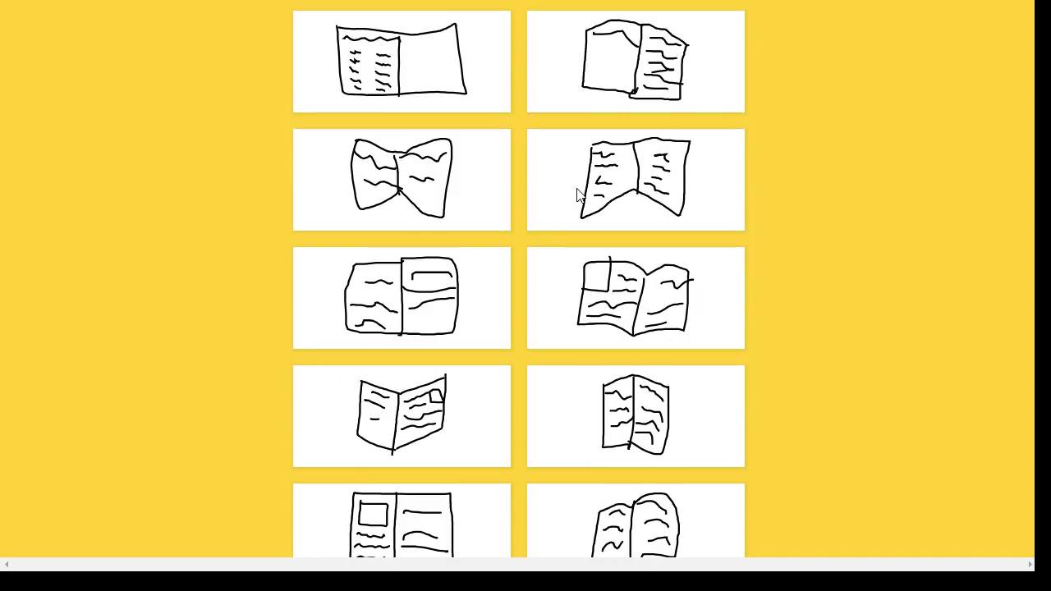
scroll(590, 201, "up", 13)
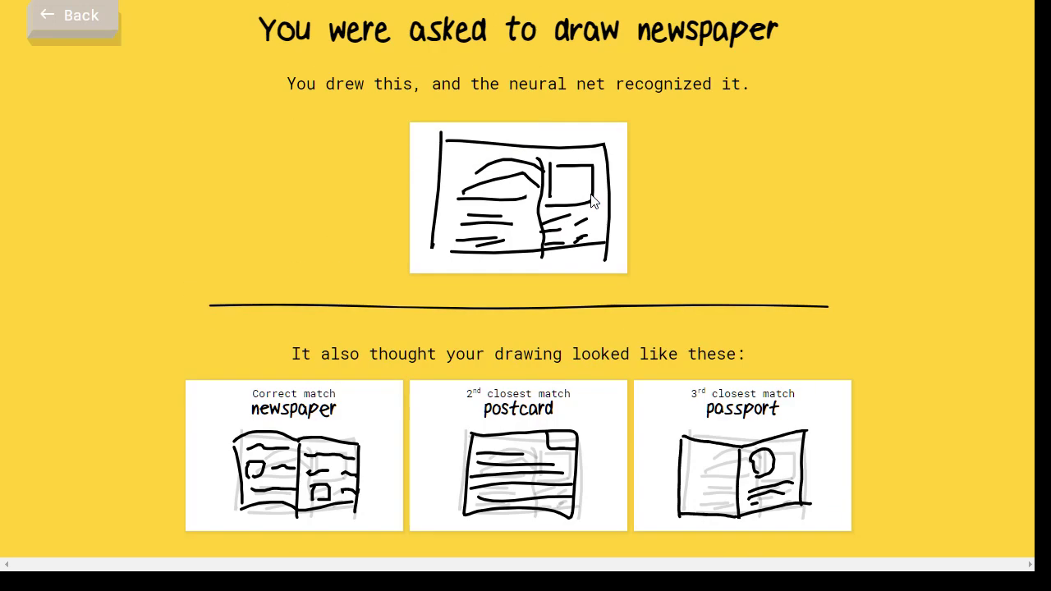
left_click(67, 23)
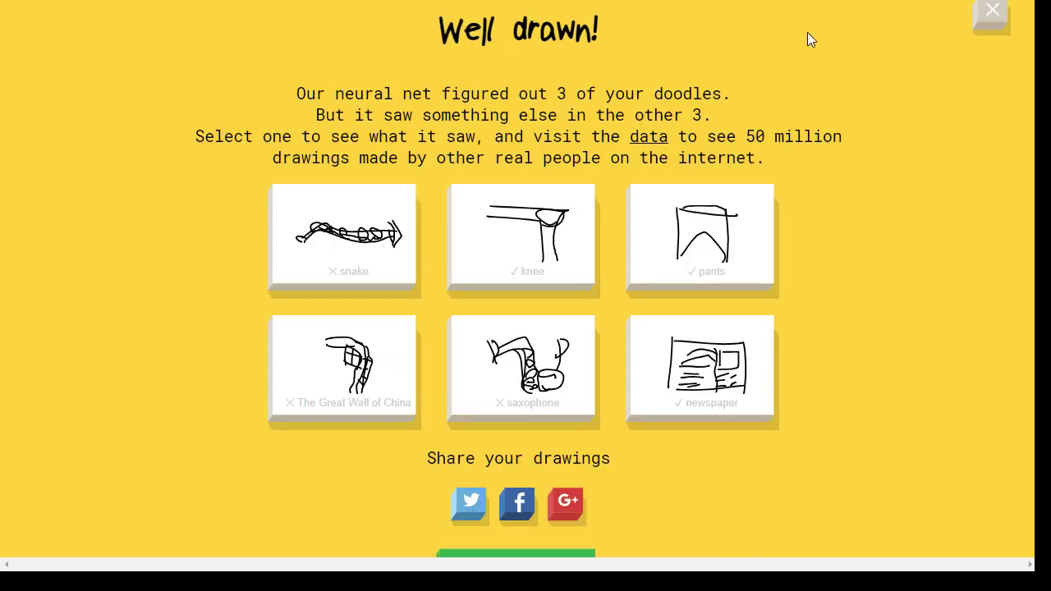
- Close the drawing results and launch the Handwriting with a Neural Net experiment from the AI Experiments collection
left_click(991, 11)
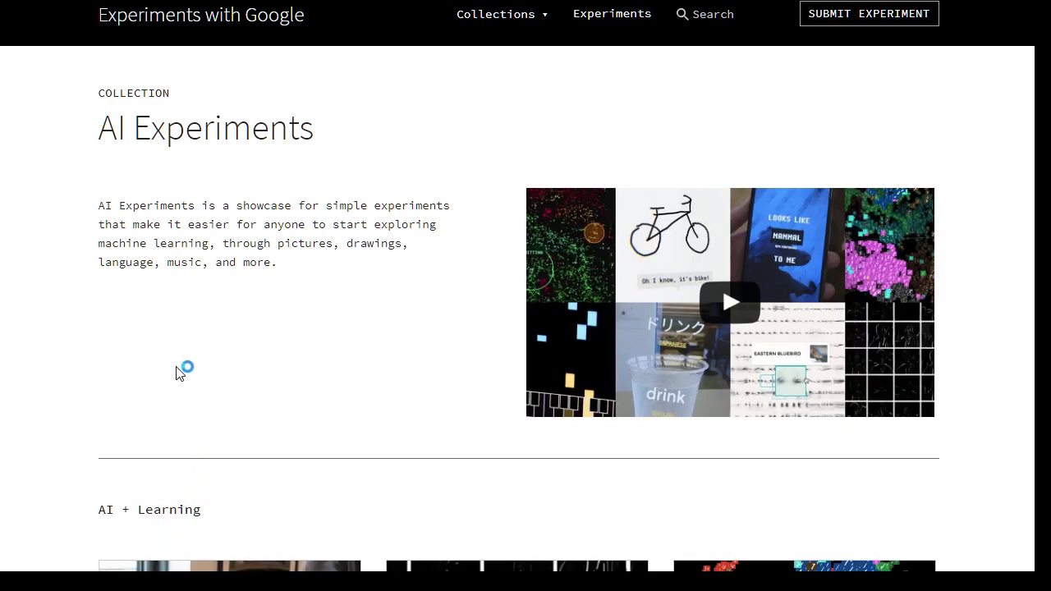
scroll(176, 372, "down", 2)
scroll(22, 319, "down", 4)
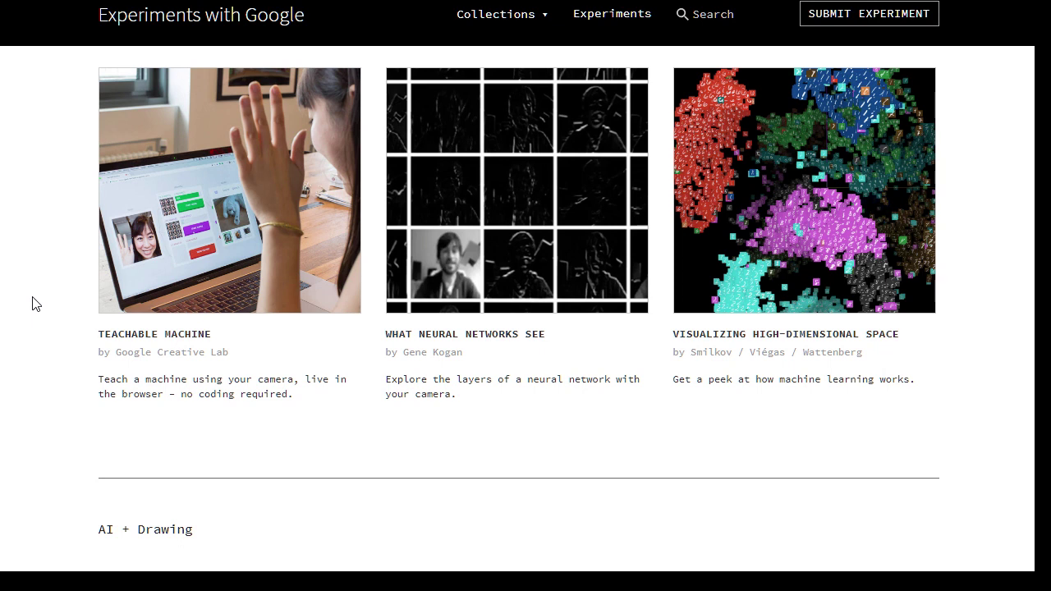
scroll(36, 303, "down", 6)
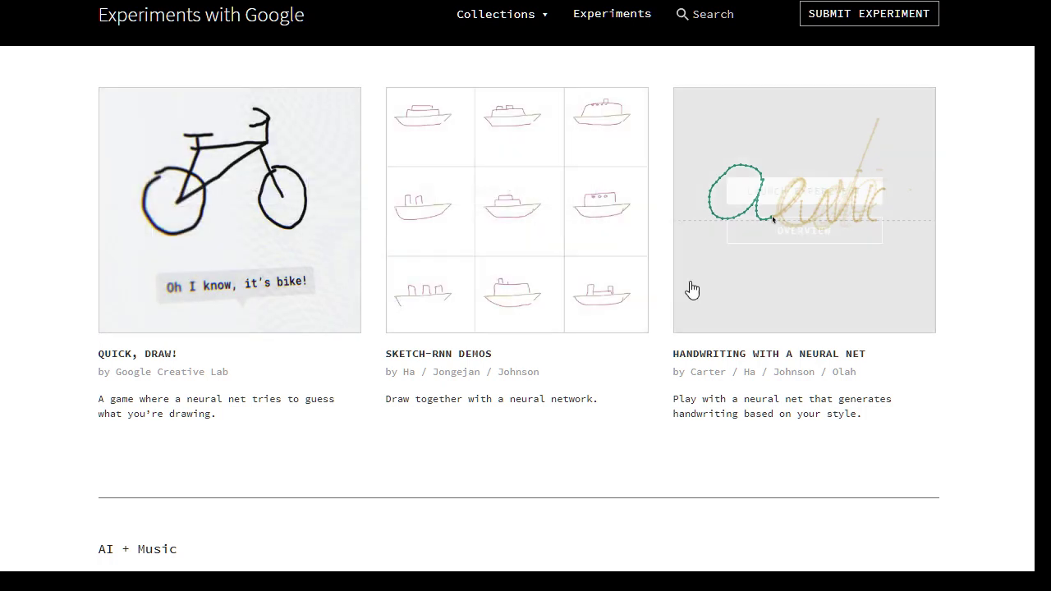
mouse_move(751, 302)
left_click(803, 188)
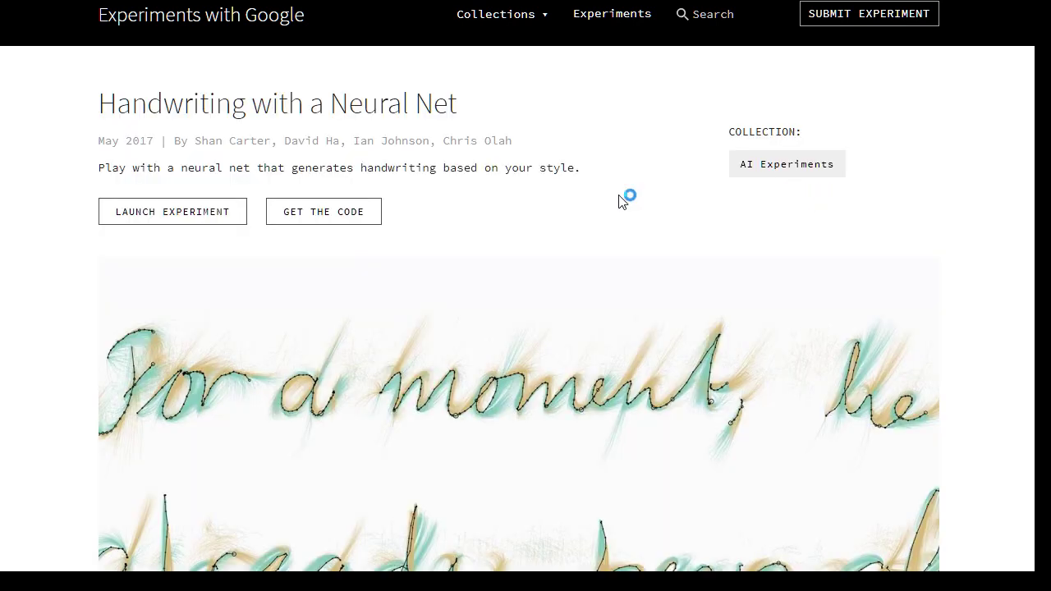
left_click(217, 228)
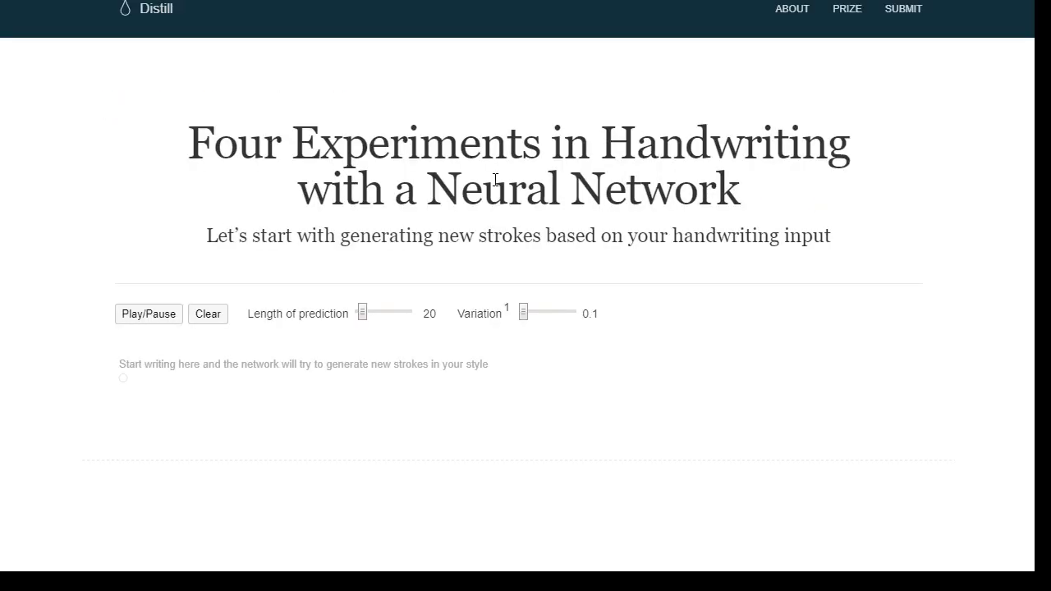
- Examine the handwriting article's sample visualizations and cell activation heatmaps down to the interactive writing demo
scroll(504, 358, "down", 15)
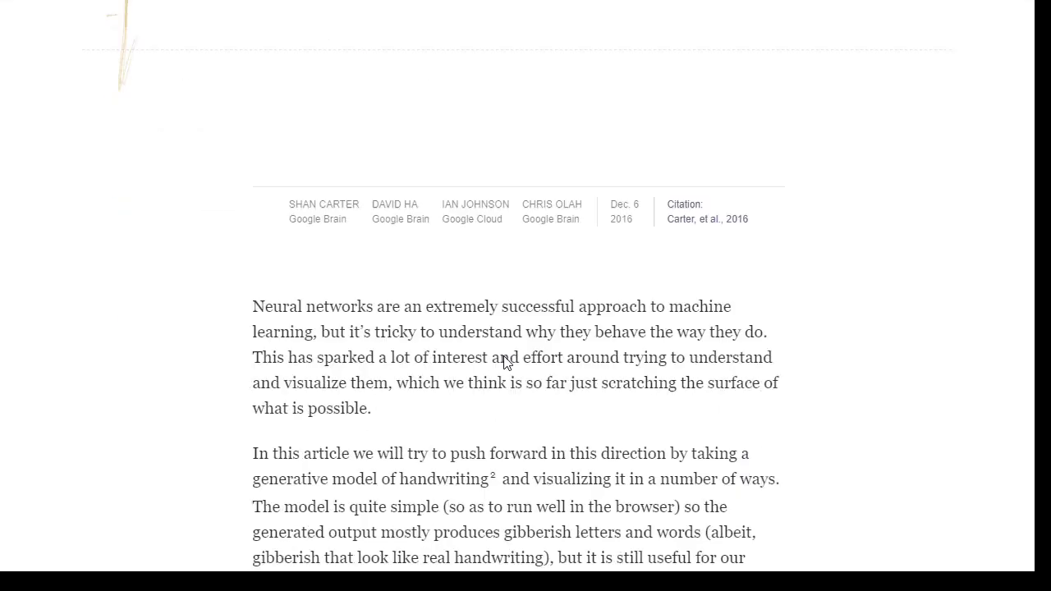
scroll(504, 362, "down", 15)
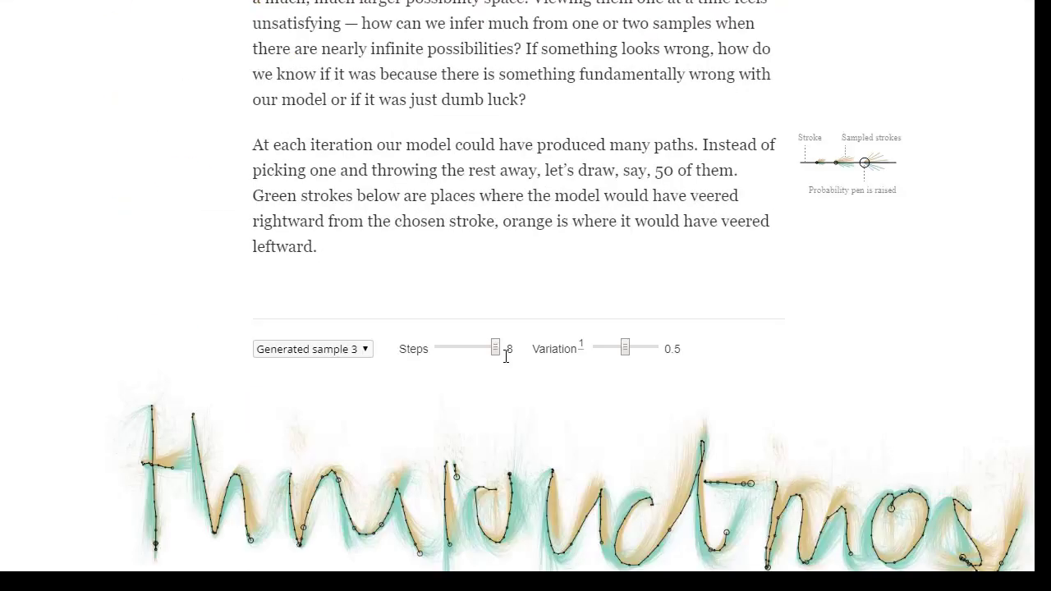
scroll(504, 362, "down", 8)
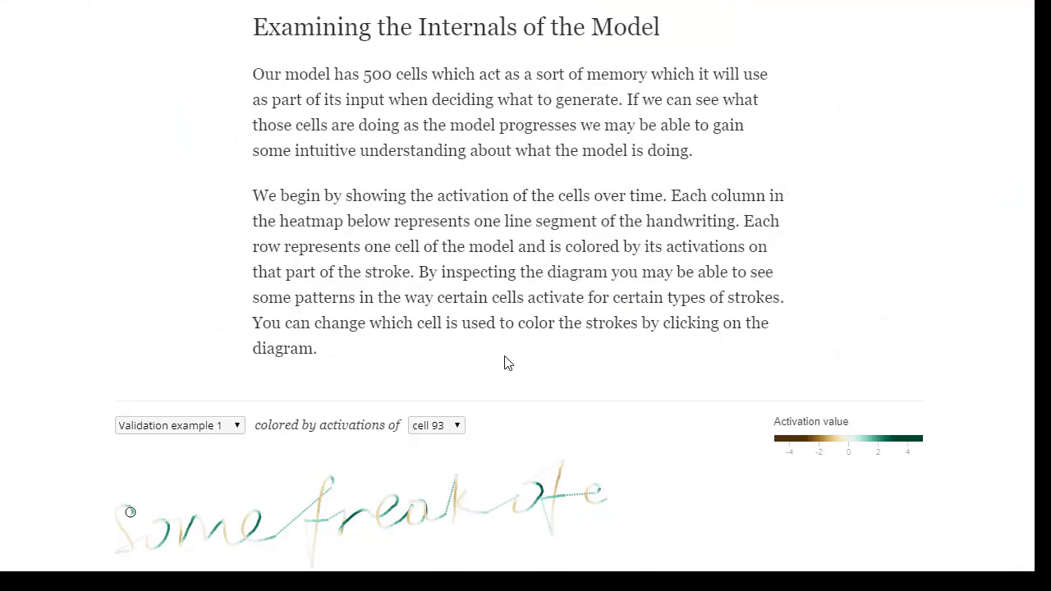
scroll(504, 363, "down", 10)
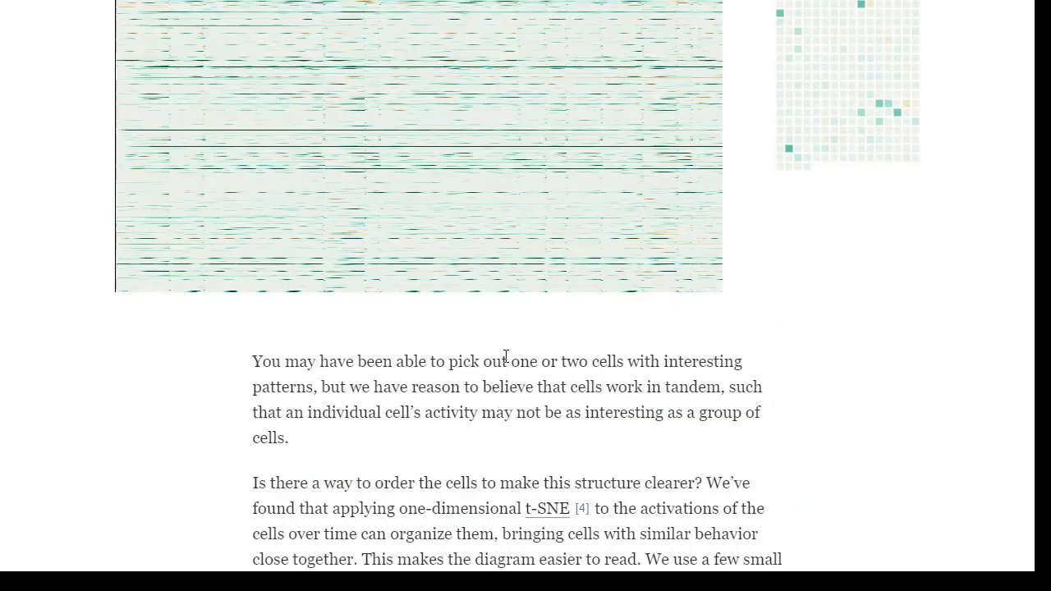
scroll(504, 363, "down", 5)
scroll(504, 363, "down", 4)
scroll(504, 363, "down", 8)
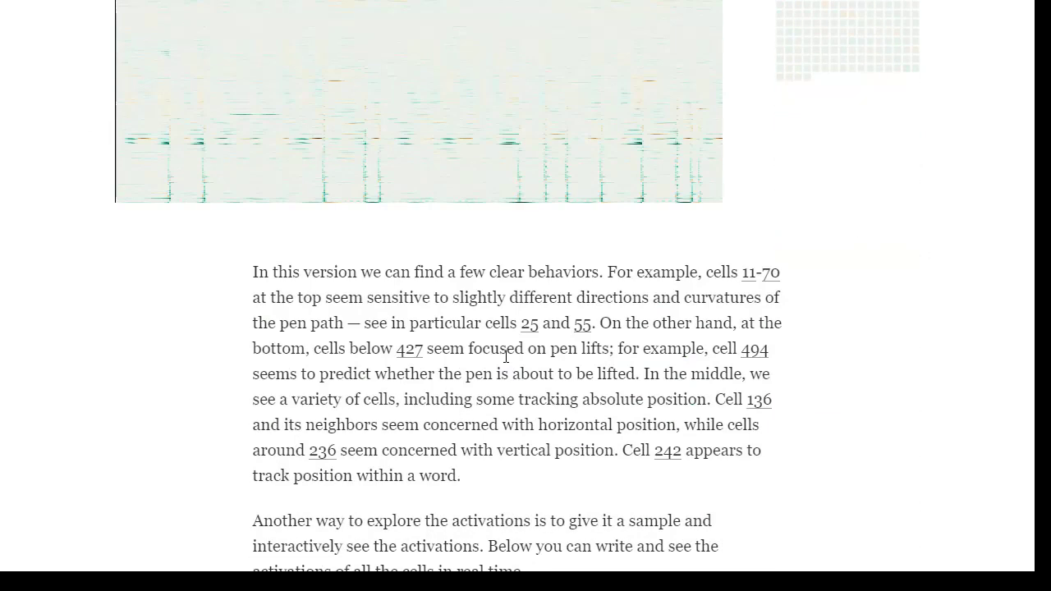
scroll(506, 355, "down", 4)
scroll(505, 364, "up", 4)
scroll(504, 355, "down", 3)
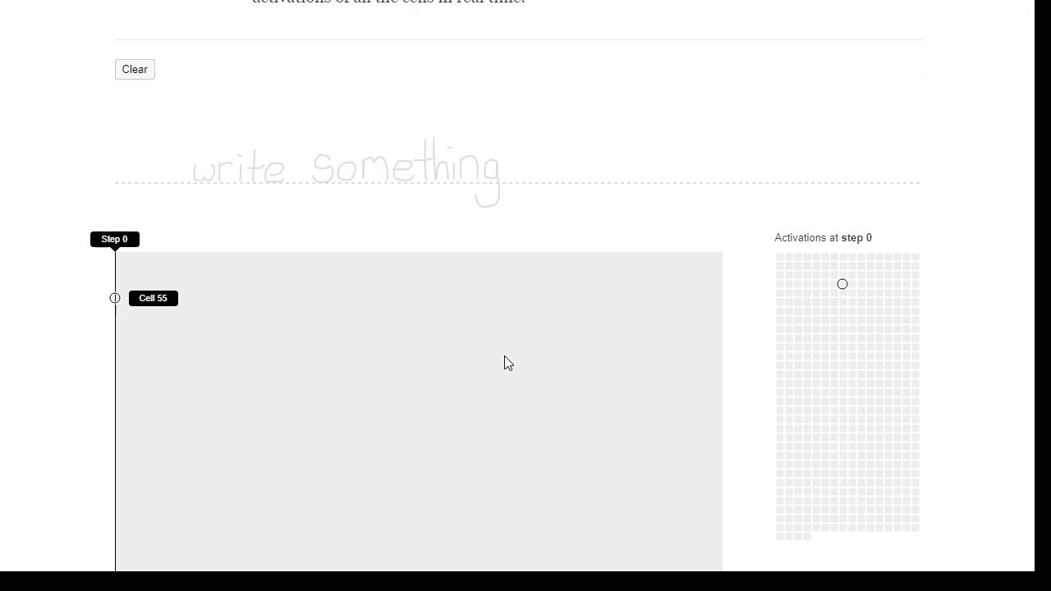
- Handwrite the word "something" in the interactive demo and review the cell activations it generates
scroll(506, 365, "down", 3)
scroll(507, 364, "up", 3)
mouse_move(333, 156)
left_mouse_down()
mouse_move(318, 197)
mouse_move(347, 164)
mouse_move(354, 202)
mouse_move(372, 162)
mouse_move(382, 194)
mouse_move(389, 159)
mouse_move(406, 175)
mouse_move(411, 160)
mouse_move(435, 195)
mouse_move(464, 178)
mouse_move(445, 179)
mouse_move(460, 205)
left_mouse_up()
left_click_drag(501, 133, 495, 205)
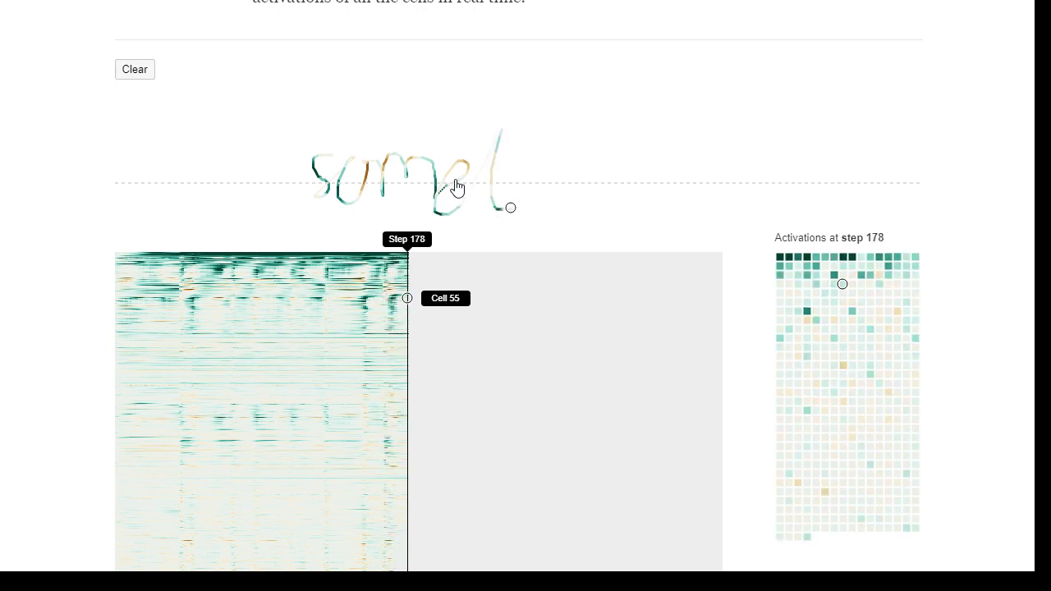
mouse_move(435, 193)
left_mouse_down()
mouse_move(512, 169)
mouse_move(528, 235)
mouse_move(564, 211)
mouse_move(578, 180)
mouse_move(602, 204)
mouse_move(600, 188)
mouse_move(633, 210)
mouse_move(681, 211)
mouse_move(684, 243)
left_mouse_up()
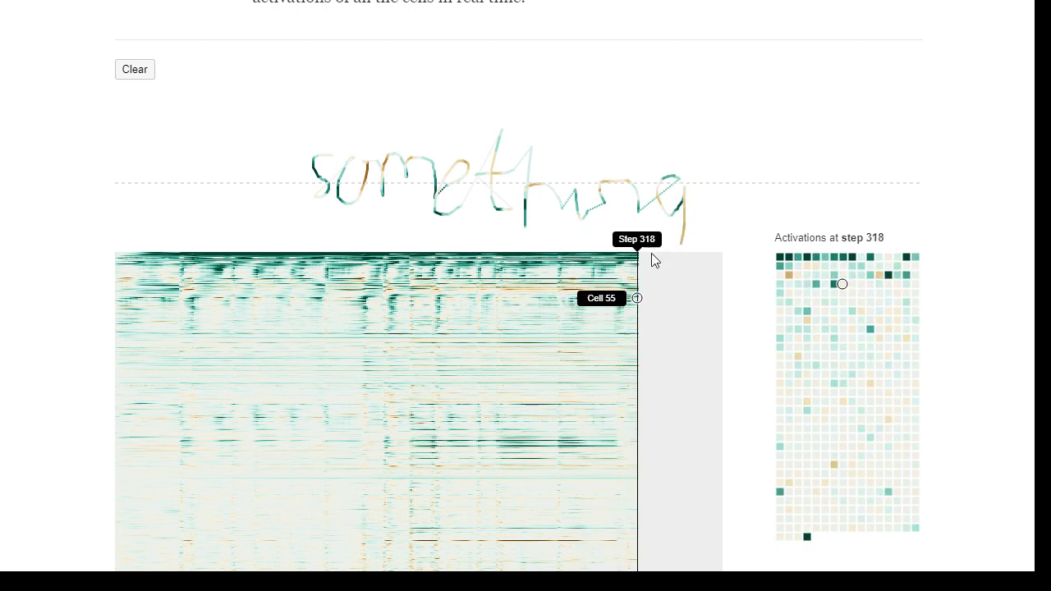
scroll(912, 368, "down", 6)
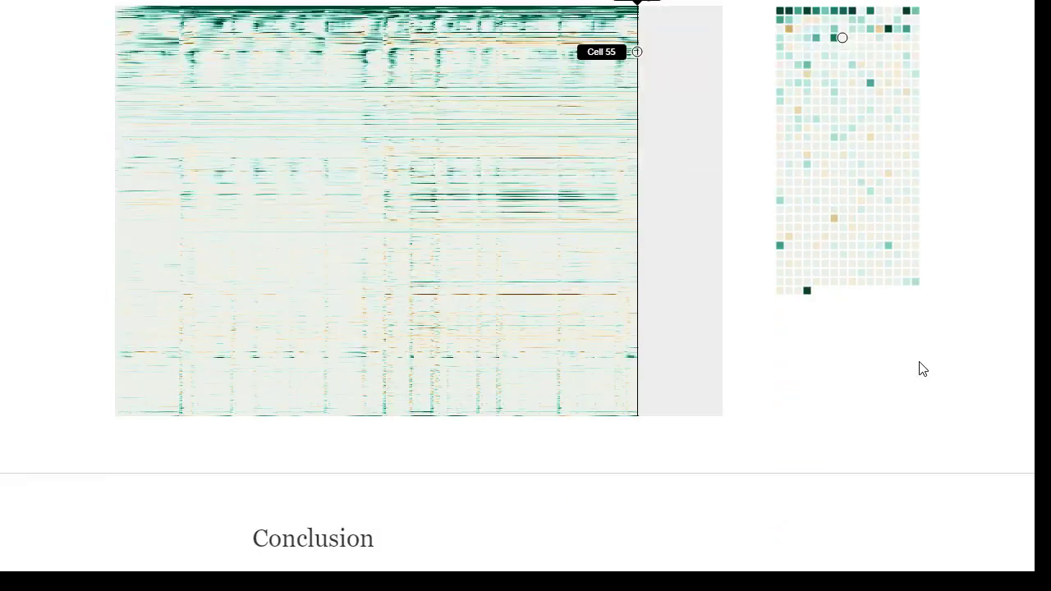
scroll(917, 366, "up", 9)
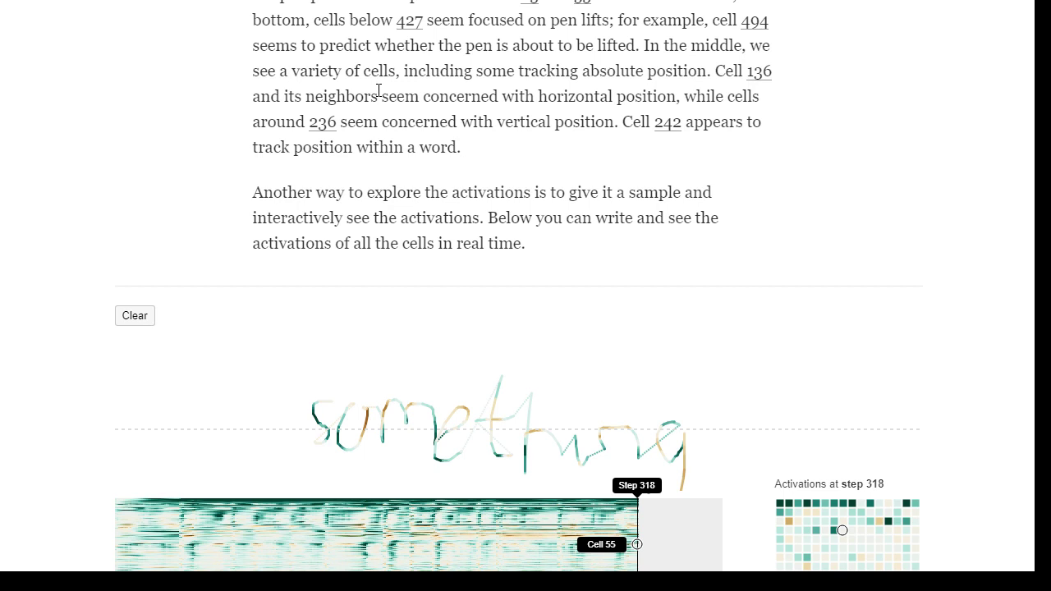
- Clear the handwriting sample and go back to the AI Experiments collection page
left_click(145, 320)
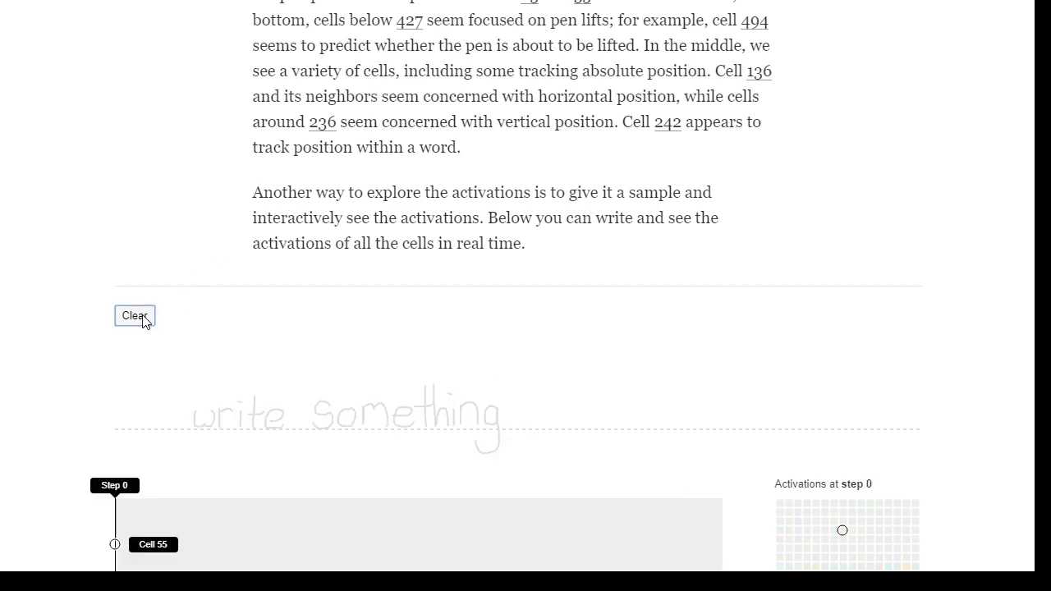
scroll(969, 32, "up", 20)
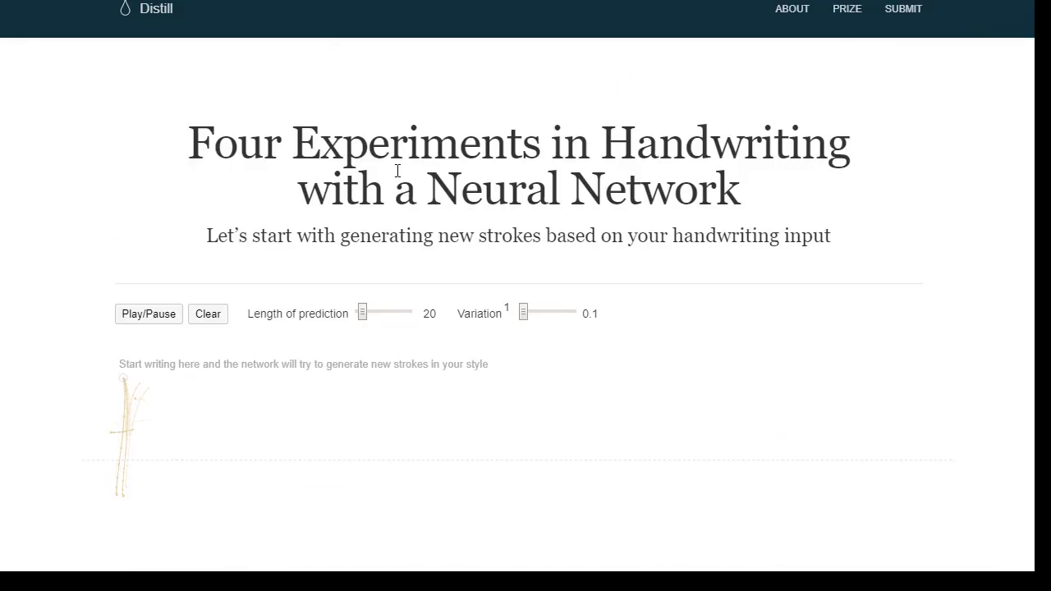
key("alt+Left")
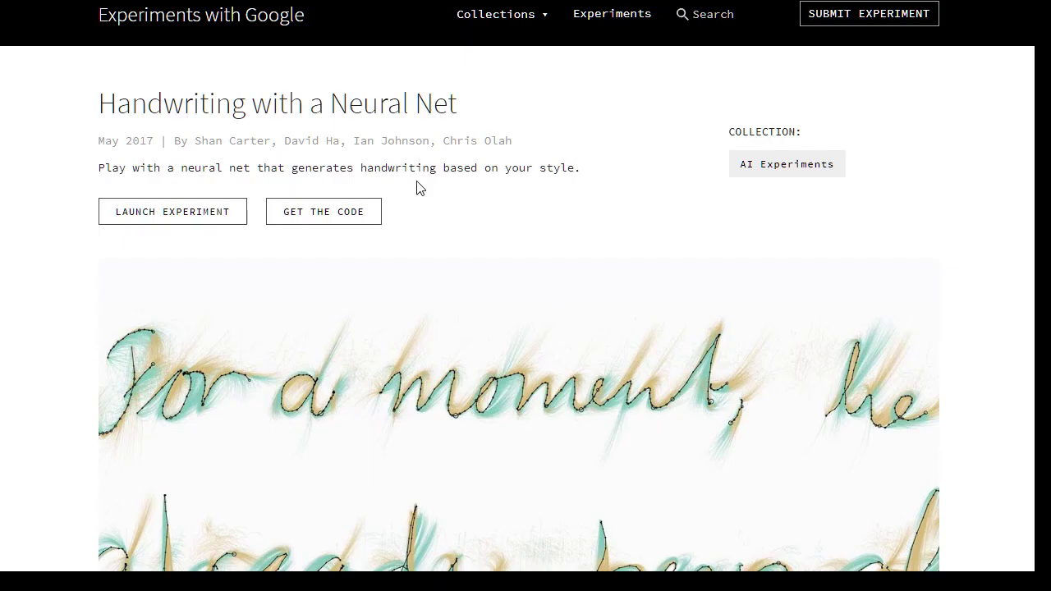
key("alt+Left")
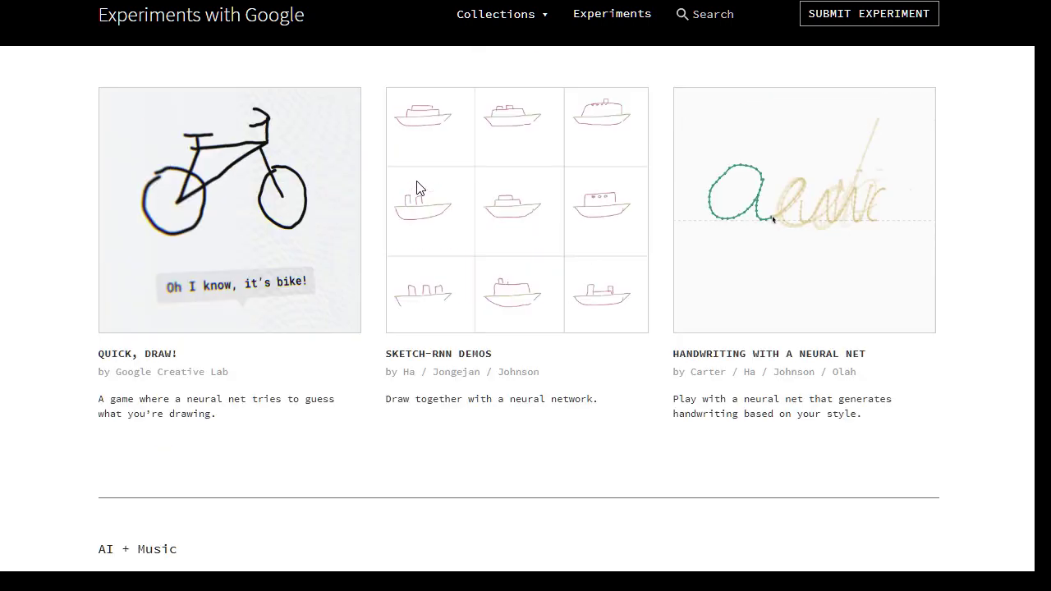
- Launch the AI Duet experiment from the AI + Music section and start playing
scroll(841, 301, "down", 4)
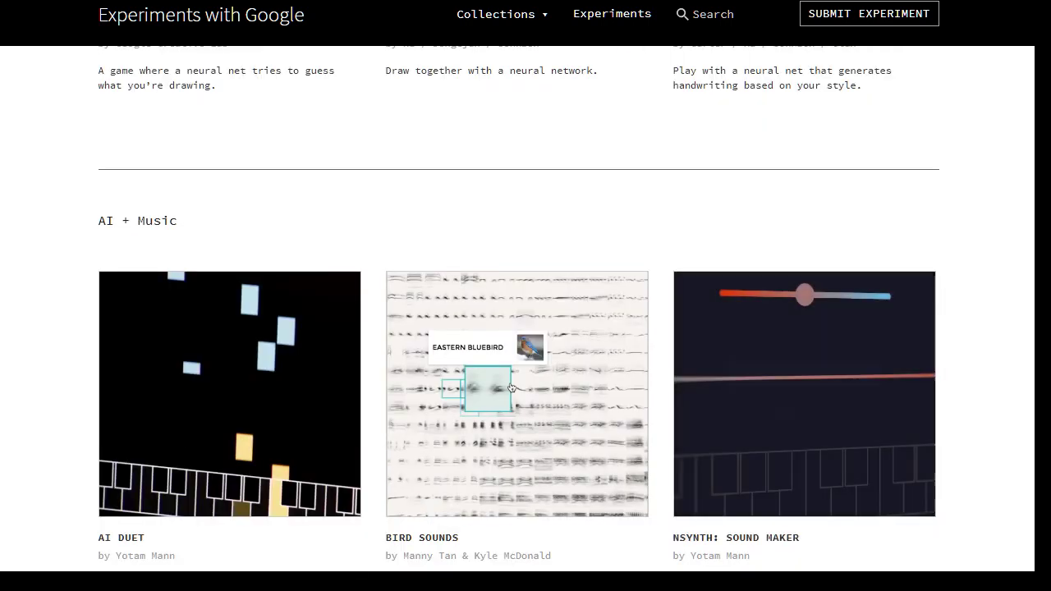
scroll(1031, 264, "down", 2)
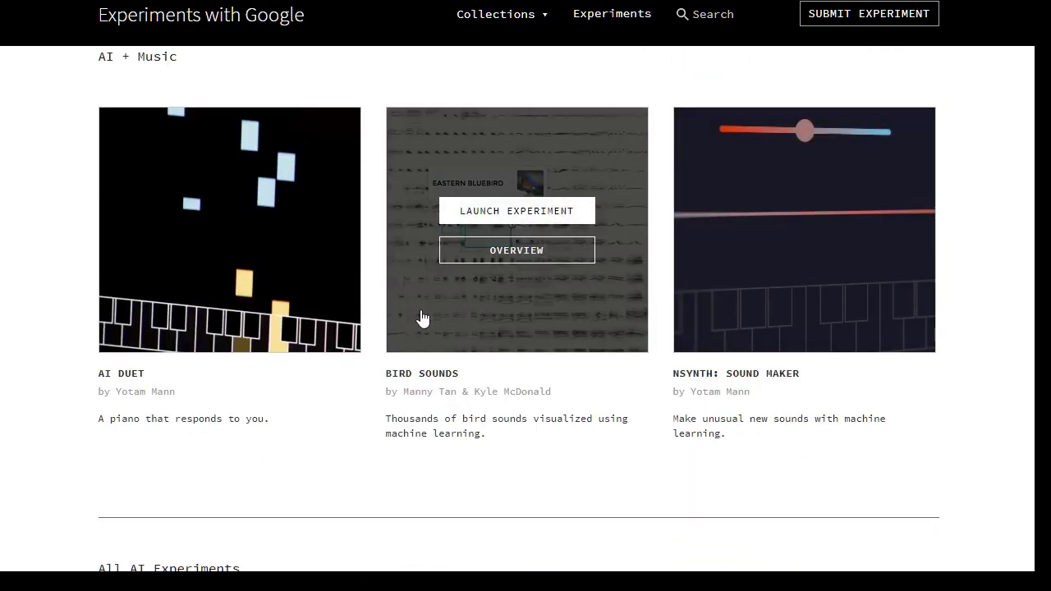
mouse_move(238, 292)
left_click(238, 218)
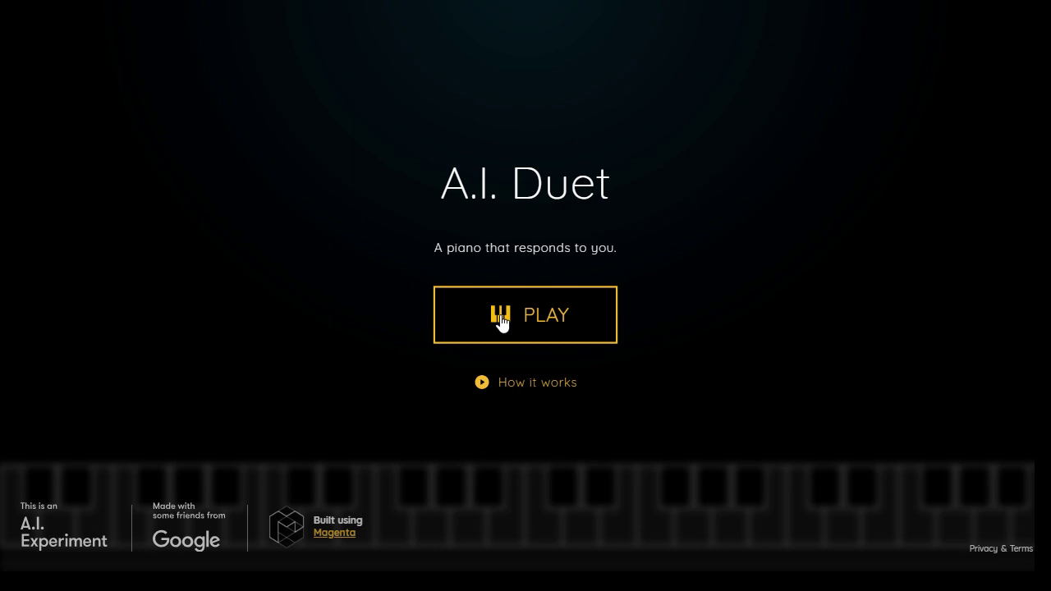
left_click(579, 329)
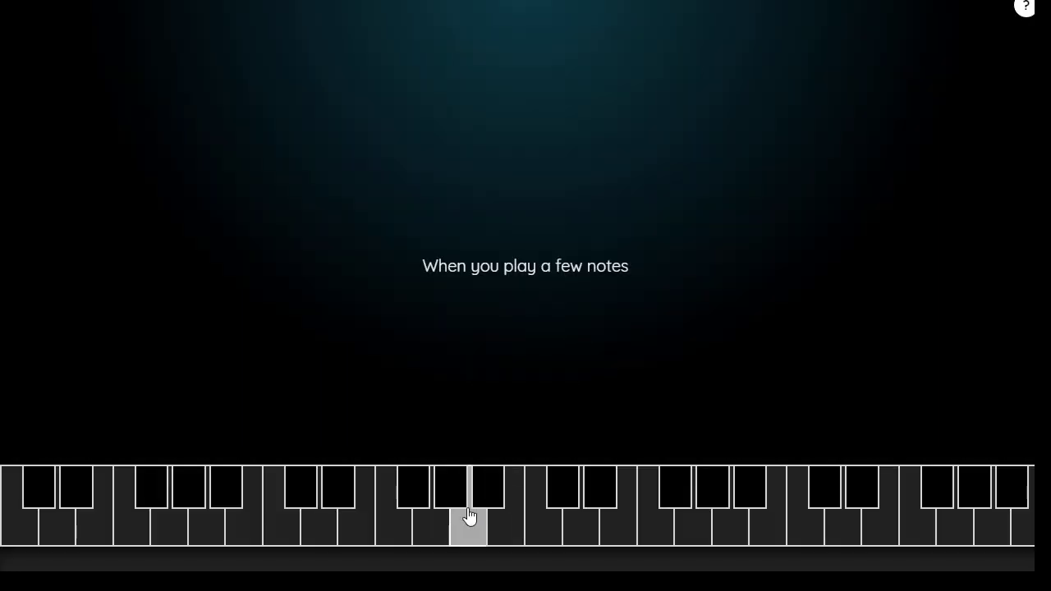
- Play an opening phrase on the piano's black keys: upper C-sharp, D-sharp, F-sharp and G-sharp
key("d")
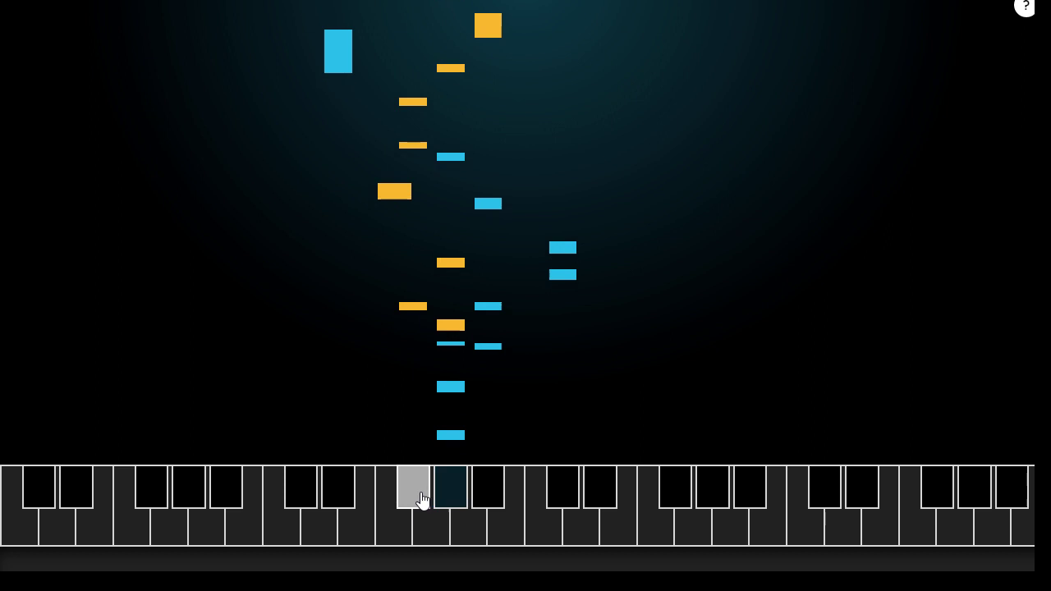
left_click(556, 489)
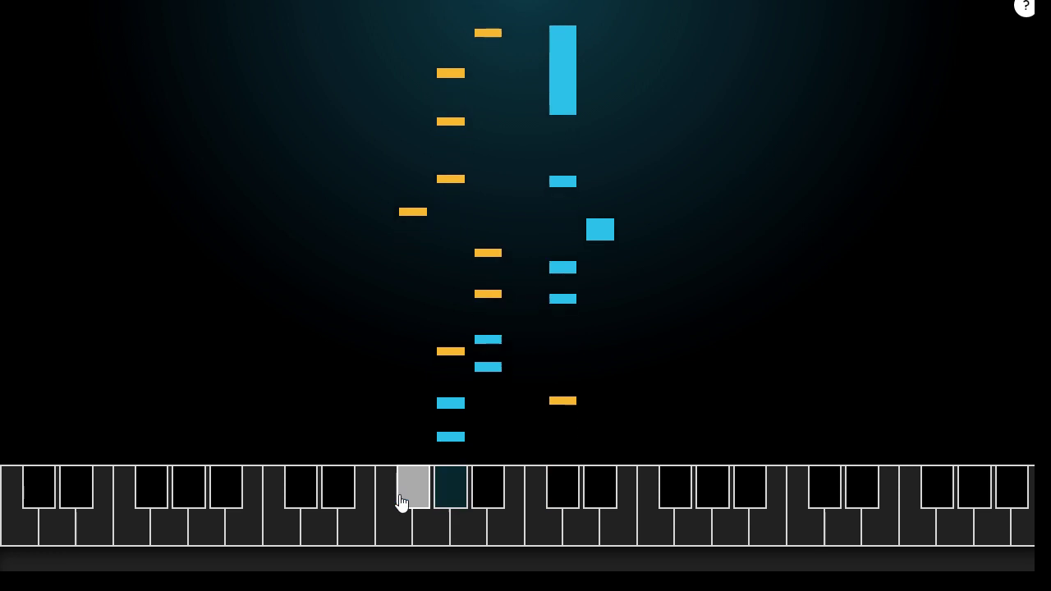
left_click(344, 501)
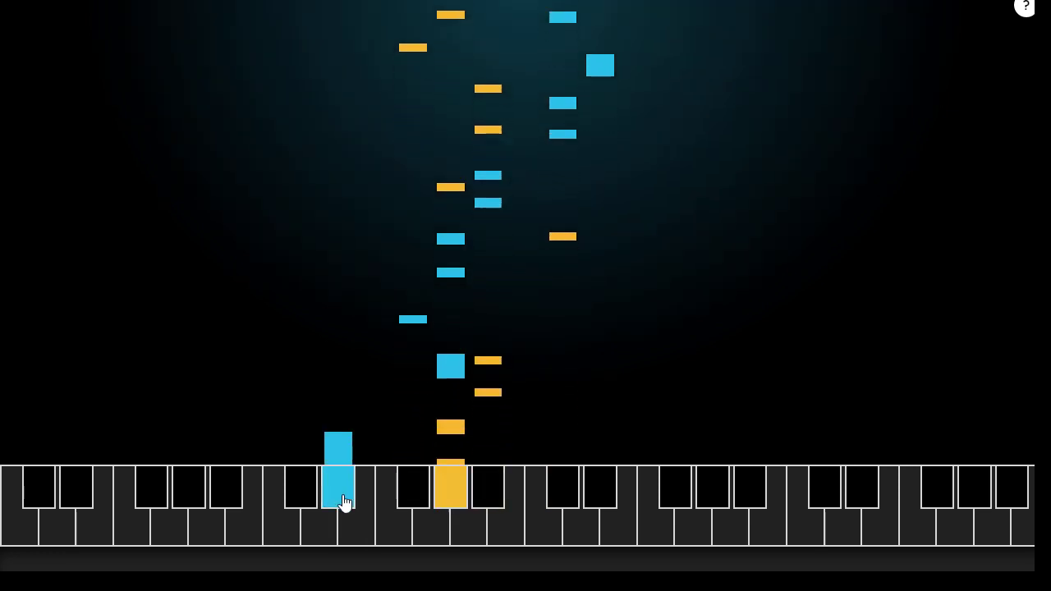
left_click(413, 493)
left_click(448, 495)
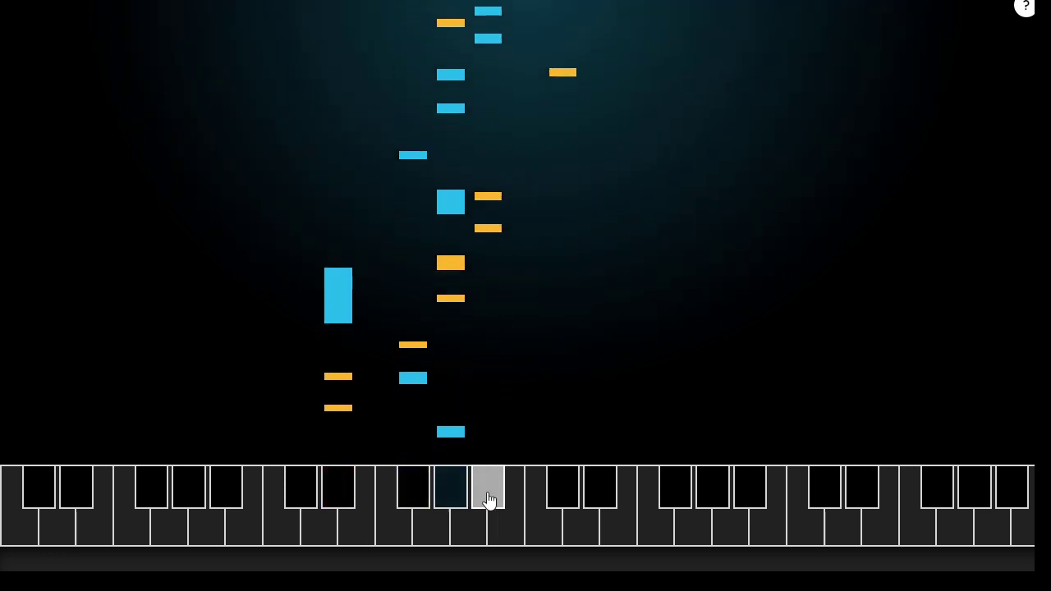
- Continue the melody on the central black keys with A-sharp, F-sharp, G-sharp, A-sharp, G-sharp, A-sharp, G-sharp and F-sharp
left_click(487, 500)
left_click(422, 500)
left_click(452, 500)
left_click(484, 497)
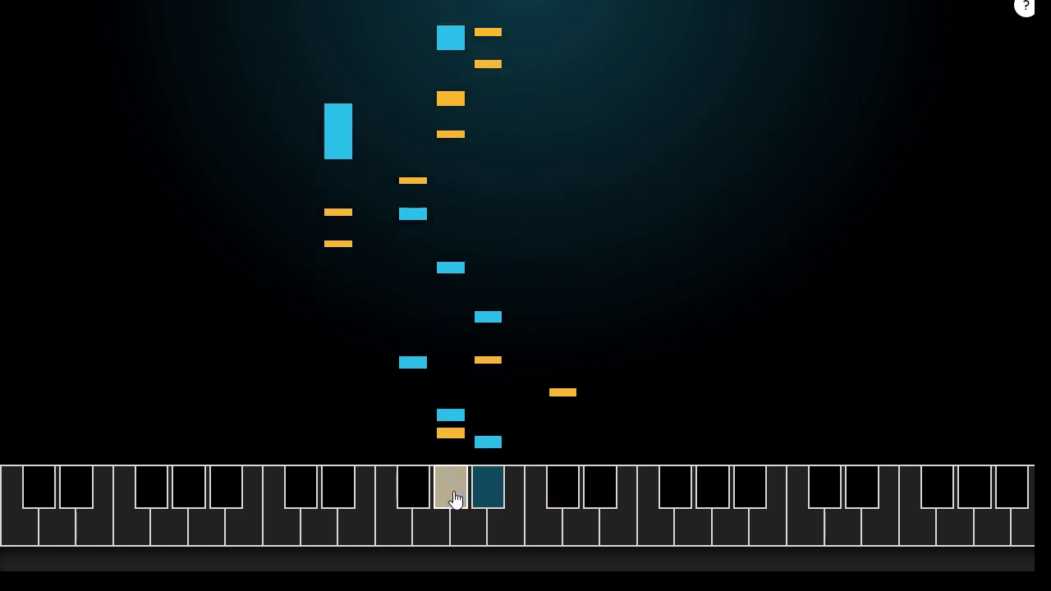
left_click(453, 498)
left_click(483, 498)
left_click(448, 499)
left_click(413, 496)
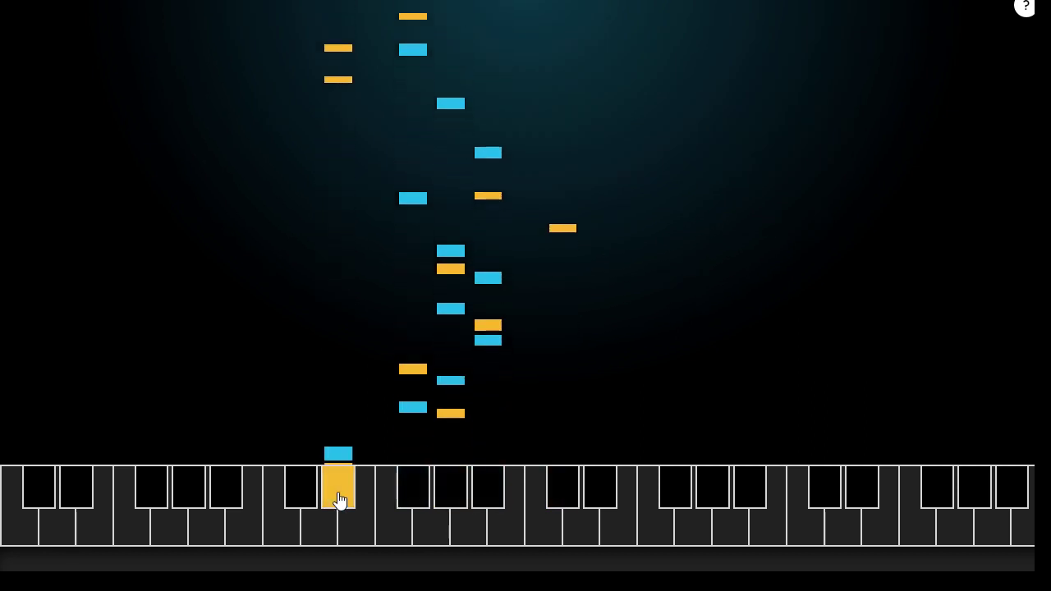
- Play the higher black keys C-sharp, D-sharp and F-sharp, ending with a doubled D-sharp
left_click(565, 494)
left_click(599, 495)
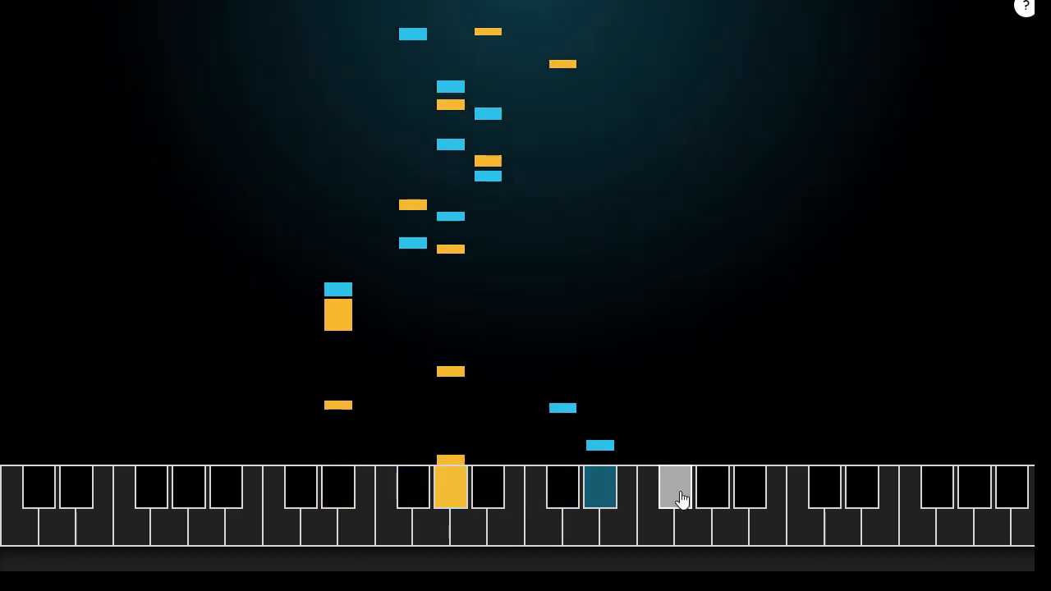
left_click(681, 498)
left_click(595, 500)
left_click(595, 501)
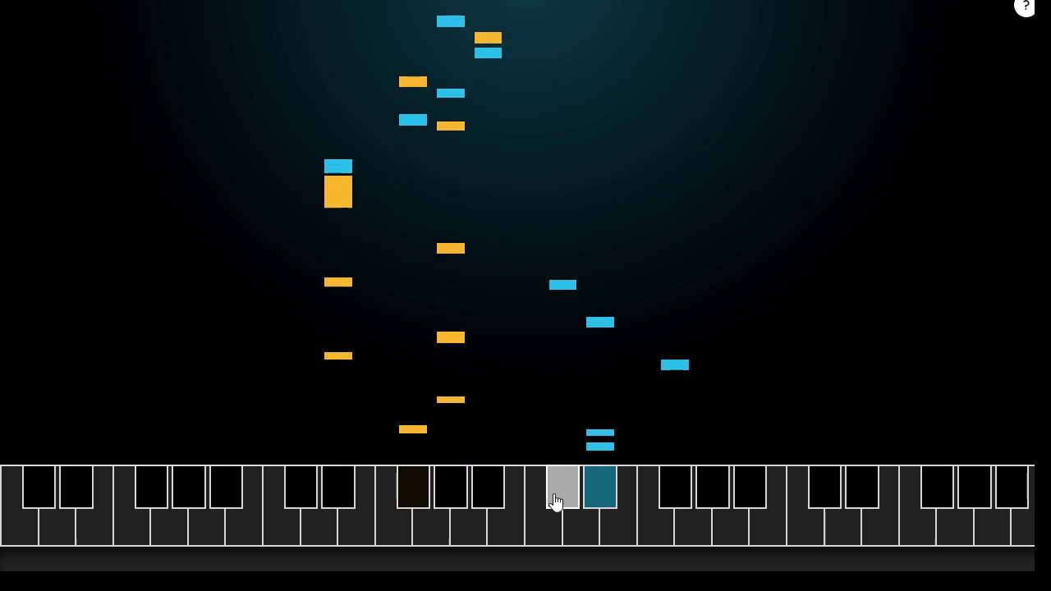
- Play a descending line from the upper F-sharp through doubled F, D-sharp and C-sharp down to A-sharp
left_click(662, 495)
left_click(654, 532)
left_click(653, 532)
left_click(600, 490)
left_click(601, 490)
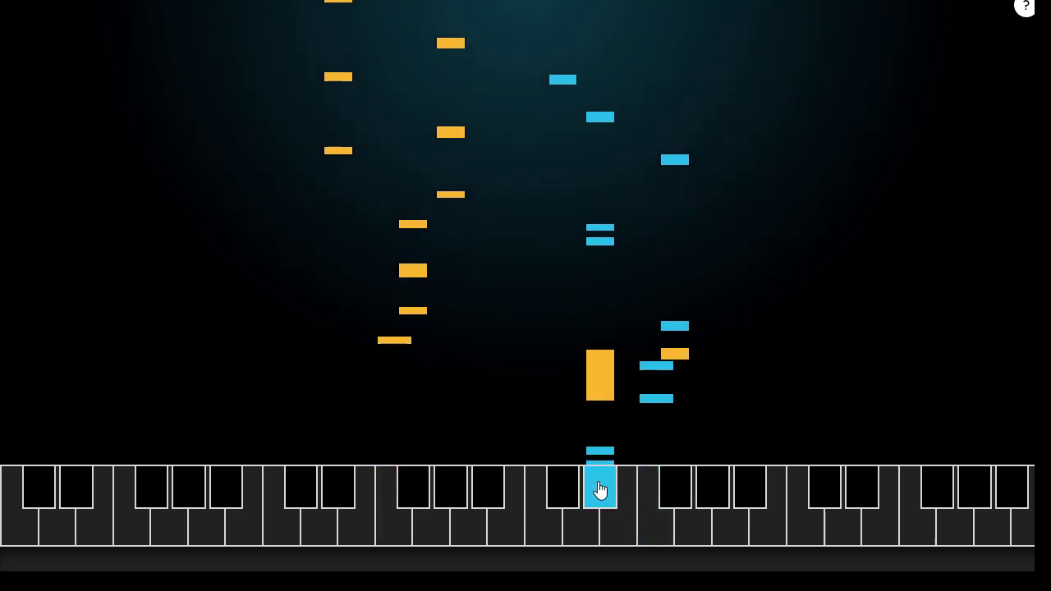
left_click(565, 496)
left_click(565, 496)
left_click(491, 493)
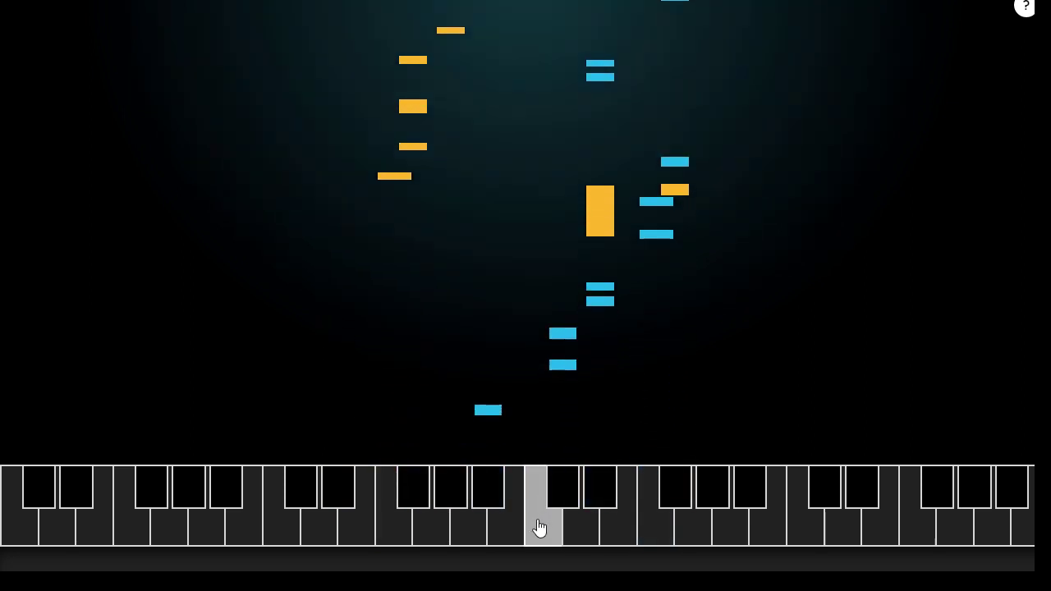
- Play a rising line of C, C-sharp, D-sharp, F and F-sharp, and fall back to F
left_click(539, 528)
left_click(565, 498)
left_click(598, 499)
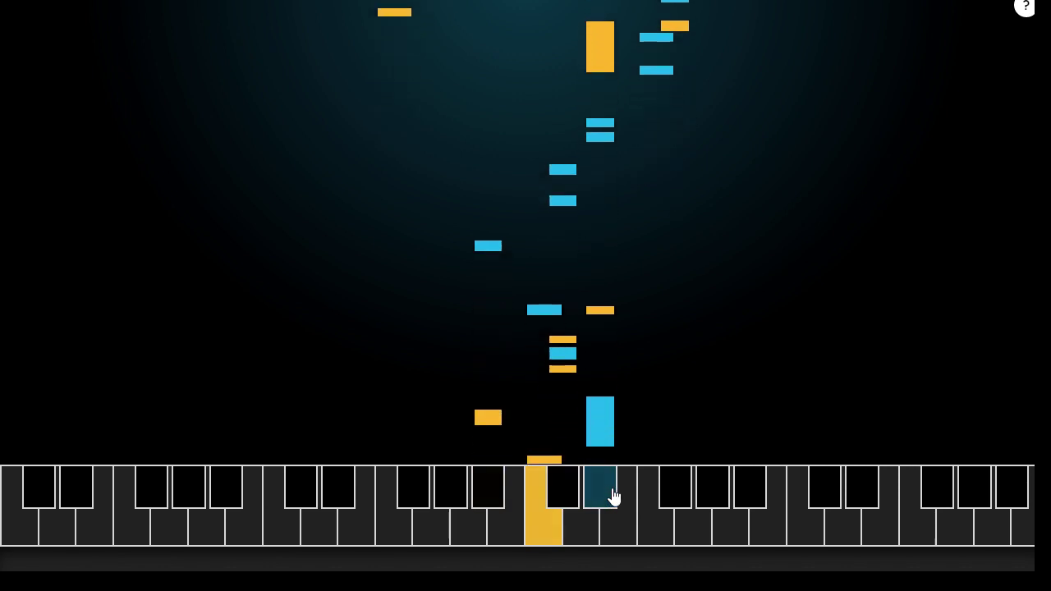
left_click(644, 511)
left_click(670, 498)
left_click(641, 527)
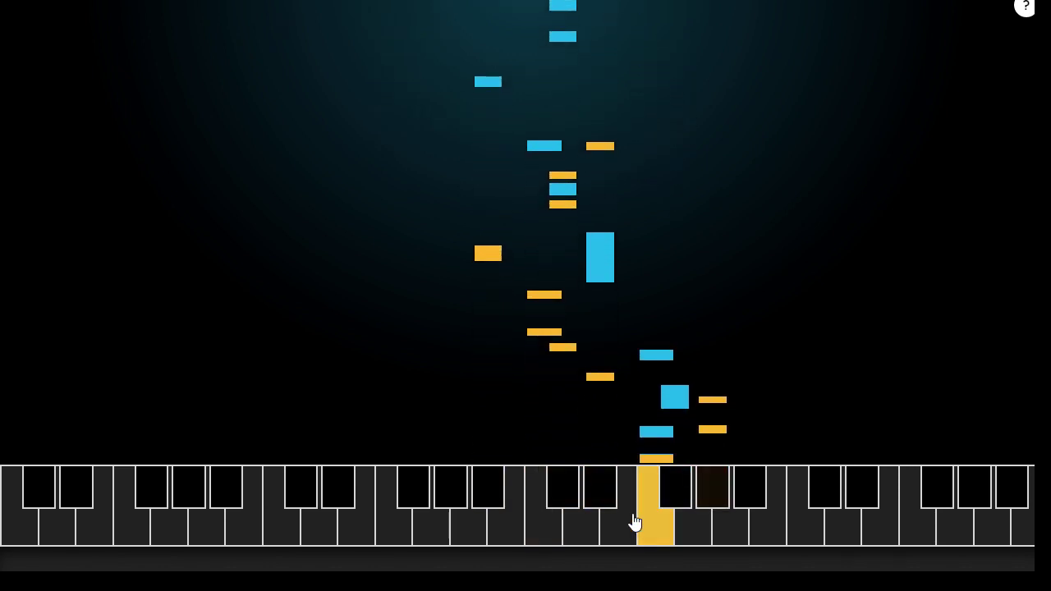
- Play doubled D-sharp and C-sharp notes, and end the melody on a long upper F-sharp
left_click(595, 497)
left_click(593, 498)
left_click(565, 500)
left_click(564, 501)
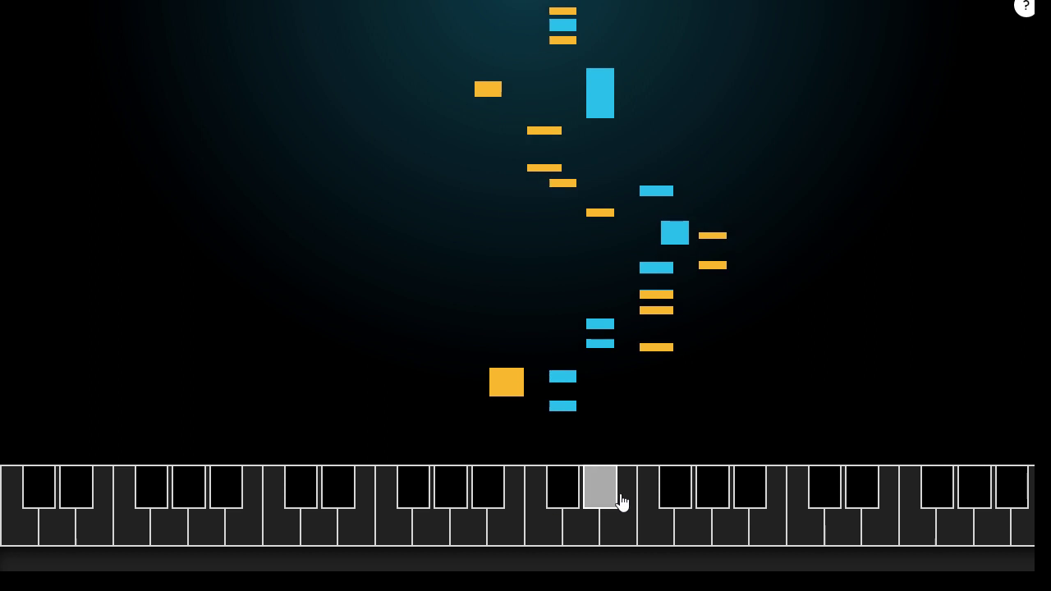
left_click(662, 500)
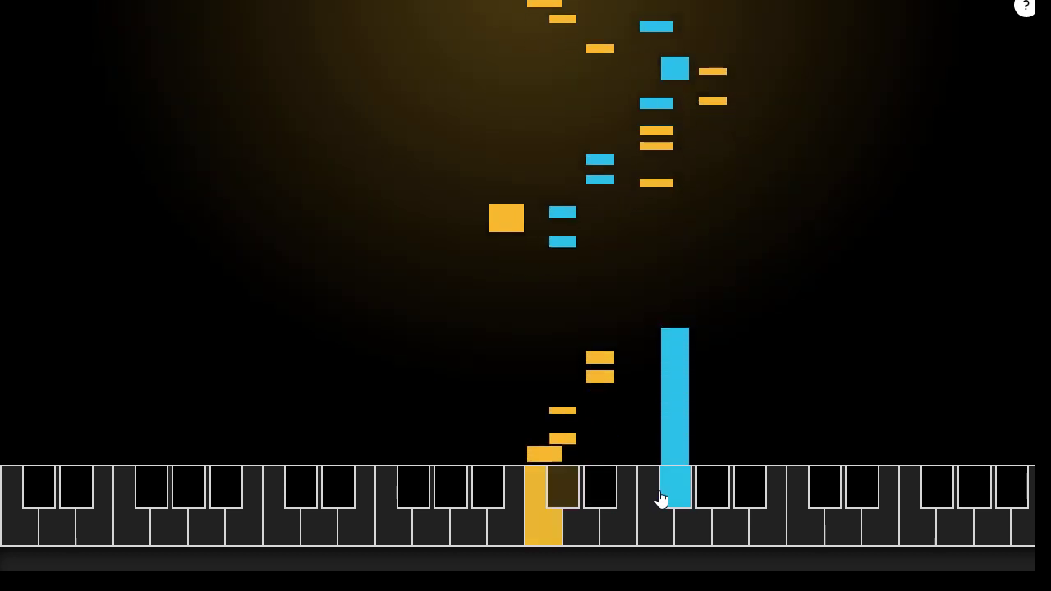
- Play low notes starting on the low G-sharp, and follow with a rising C, D, E, F run on the white keys
left_click(190, 491)
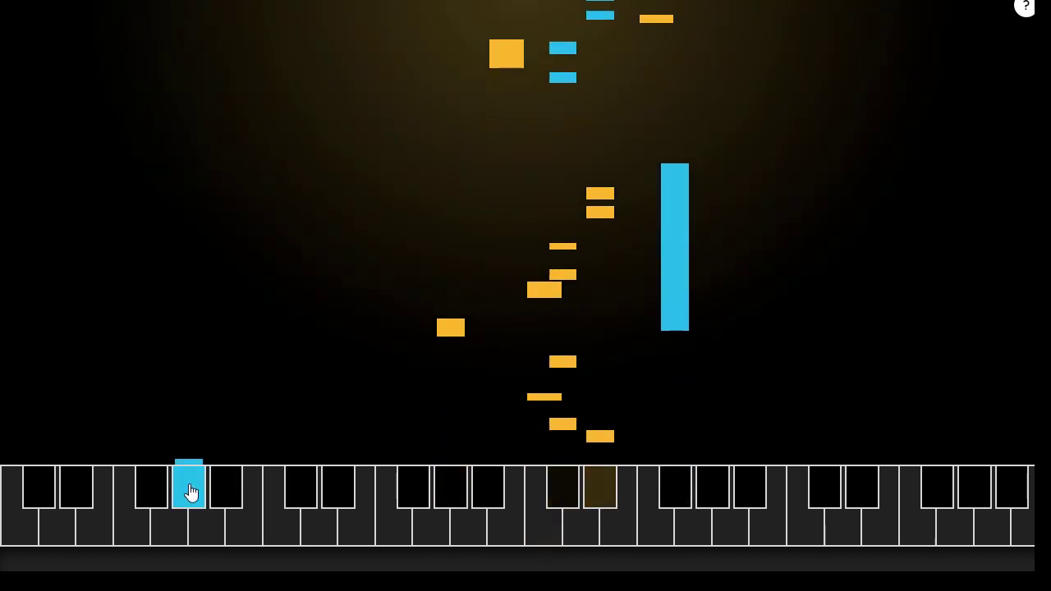
mouse_move(189, 491)
left_mouse_down()
mouse_move(756, 507)
mouse_move(977, 530)
mouse_move(261, 546)
left_mouse_up()
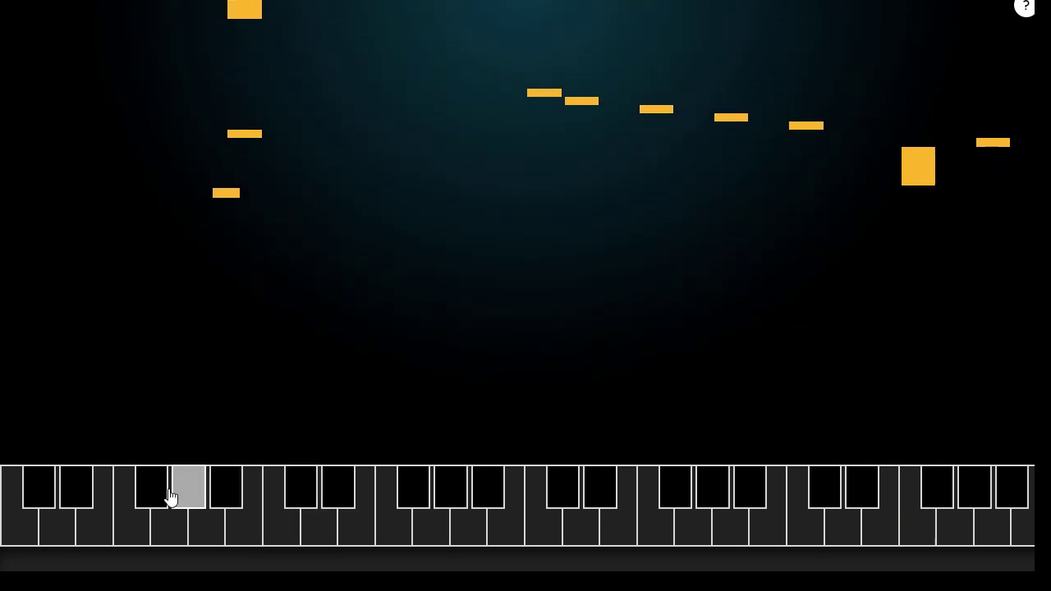
key("a")
key("s")
key("d")
key("f")
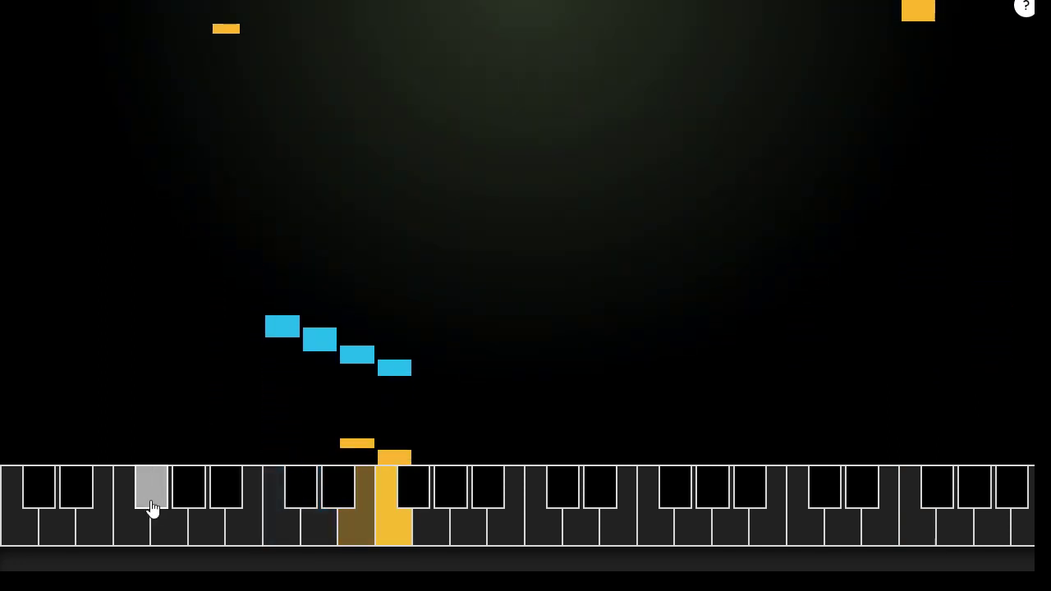
- Play a rising C, D, E, F run on the white keys, and repeat it up through G to a held A
key("a")
key("s")
key("d")
key("f")
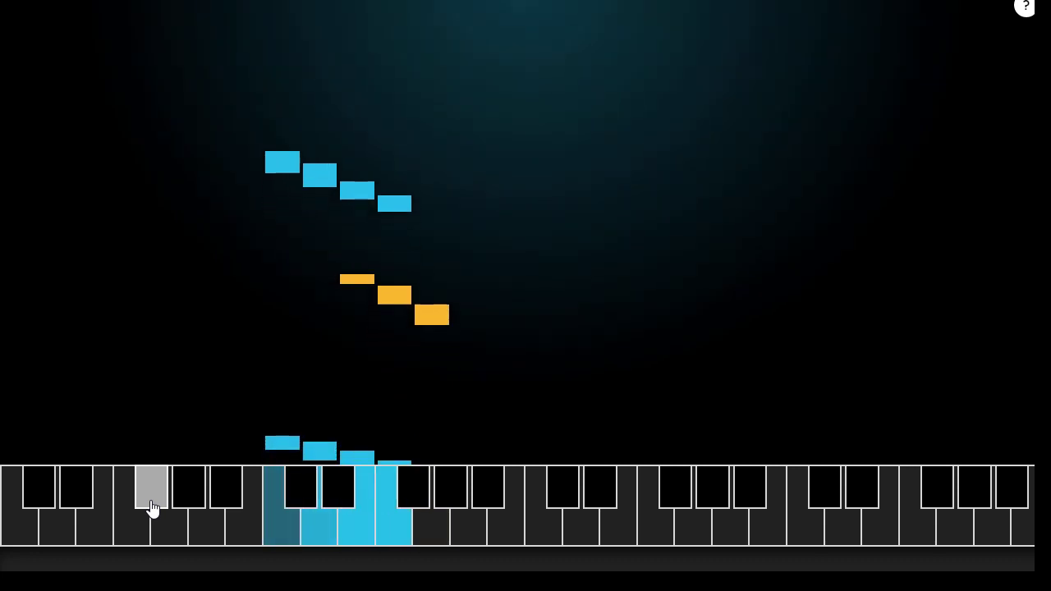
key("g")
key("h")
key("h")
- Trill rapidly between B and the upper C, hold B, and finish with a rising B, C, D
key("j")
key("k")
key("j")
key("k")
key("j")
key("k")
key("j")
key("k")
key("j")
key("k")
key("j")
key("k")
key("j")
key("k")
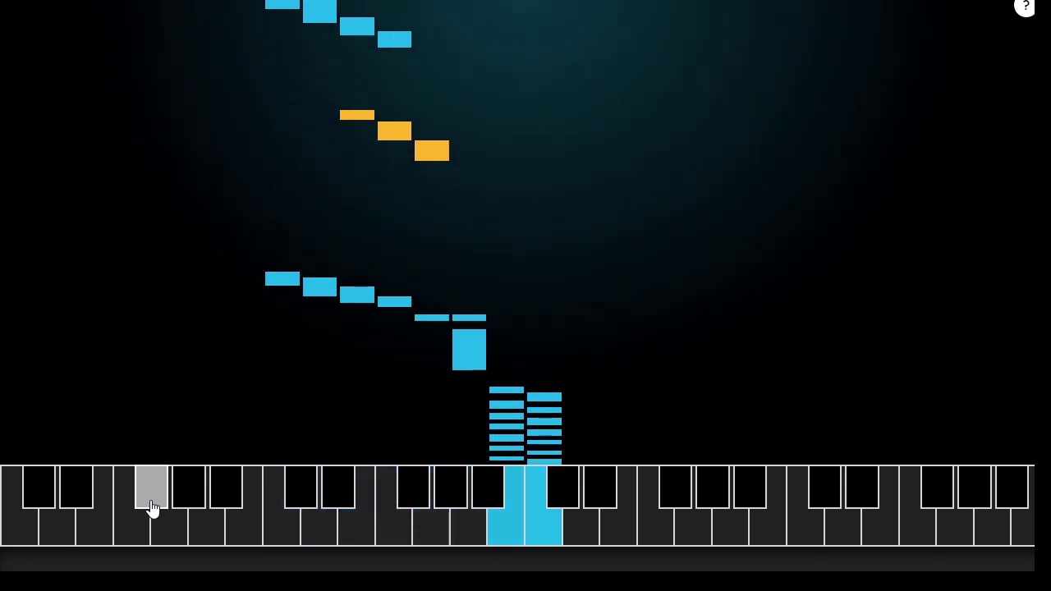
key("j")
key("k")
key("j")
key("j")
key("k")
key("l")
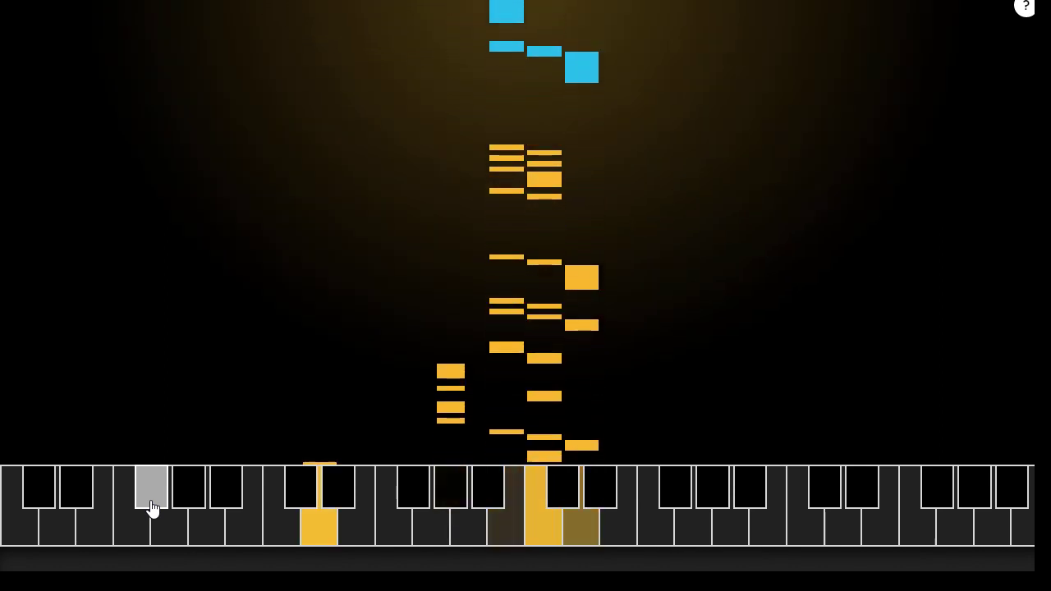
- Play C-sharp and D-sharp, and follow with a rising C, D, E on the white keys
key("w")
key("e")
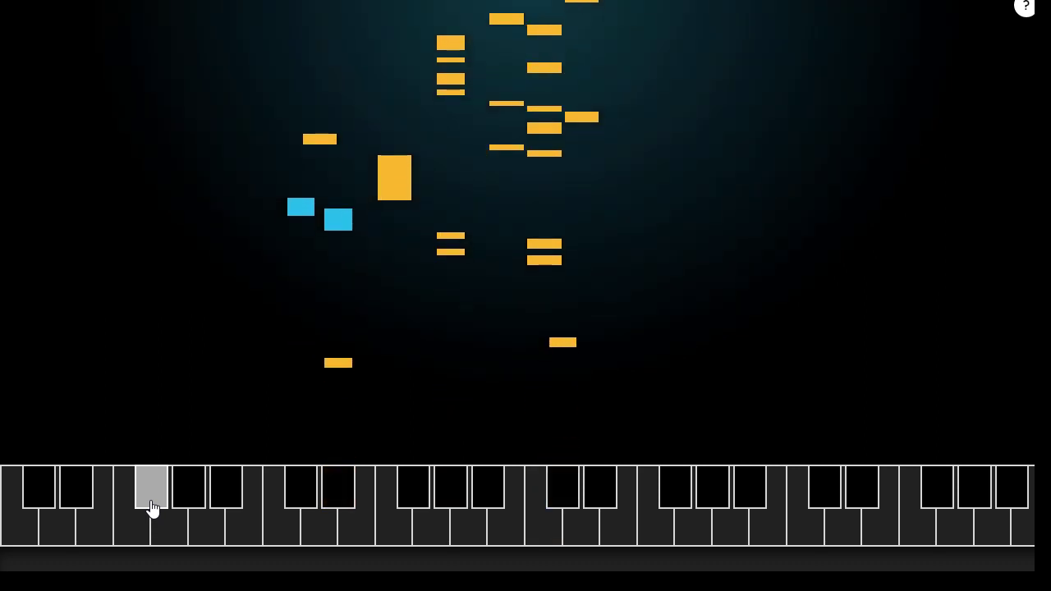
key("a")
key("s")
key("d")
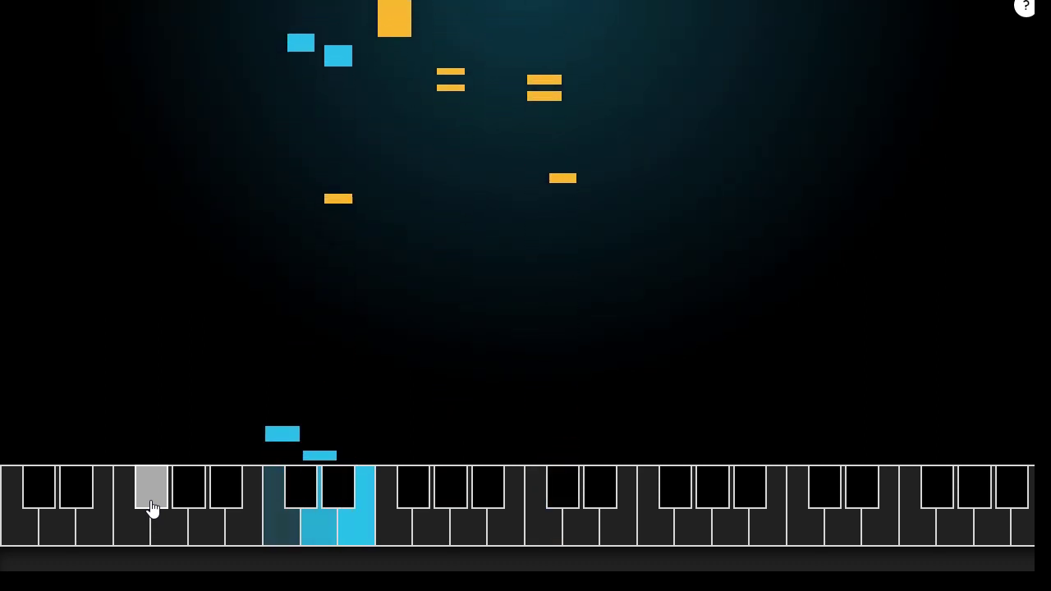
- Play a falling D, C, B line, and follow with the two-note chords C-F and D-G
key("l")
key("k")
key("j")
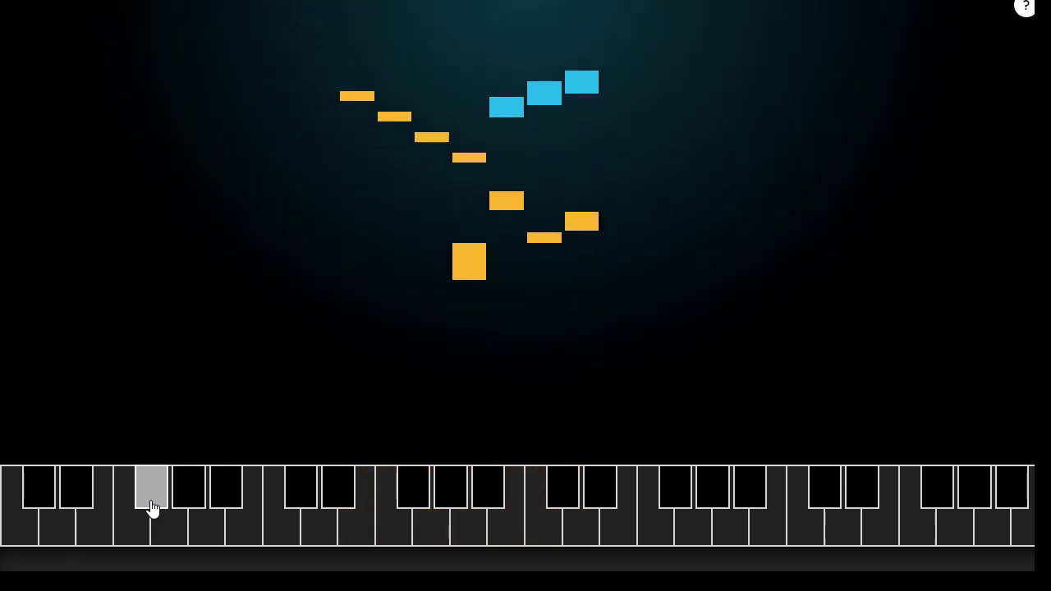
key("a")
key("f")
key("s")
key("g")
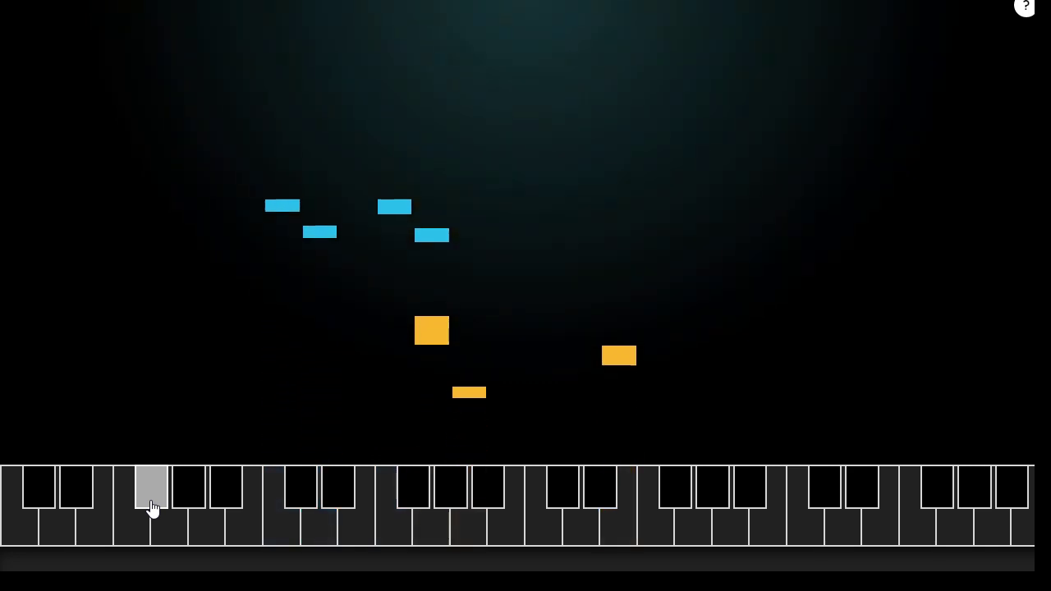
- Play rising parallel thirds from C-E up to A-C, and fall back to G-B
key("s")
key("f")
key("d")
key("g")
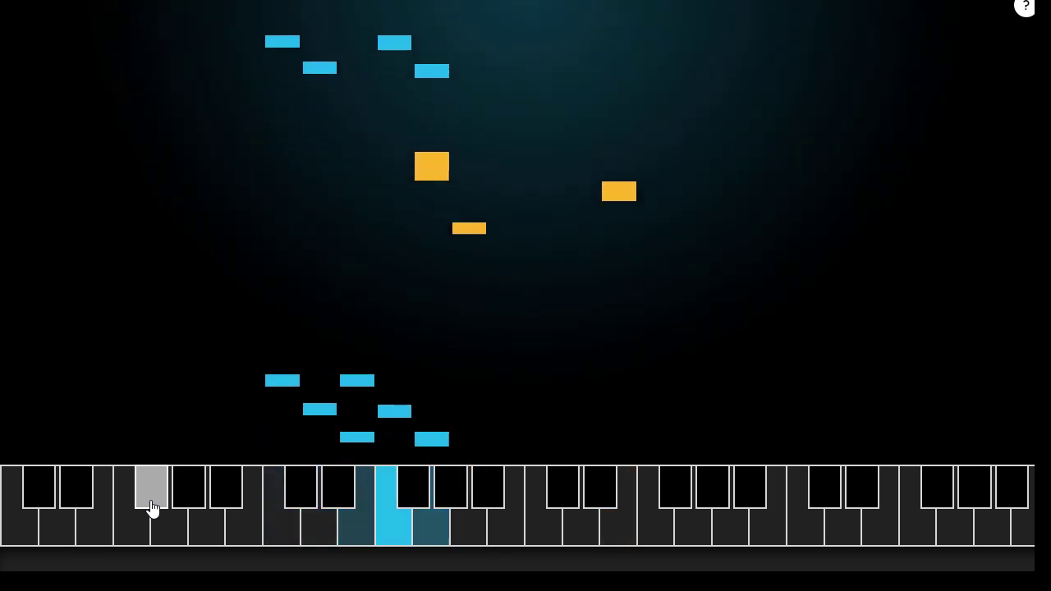
key("g")
key("j")
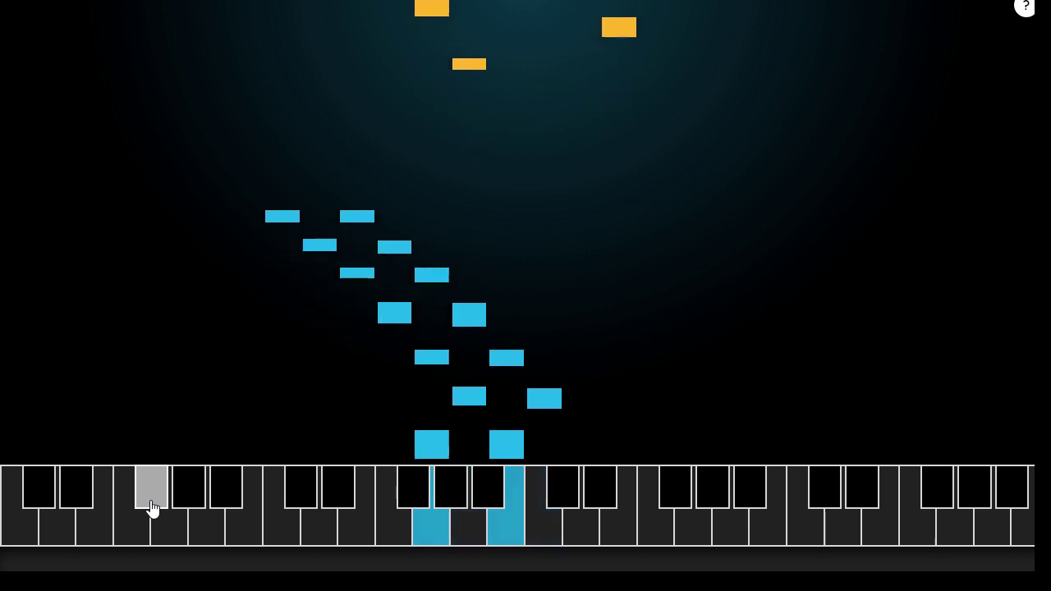
- Play the thirds E-G and F-A, and step back down through E-G to D-F
key("d")
key("g")
key("k")
key("d")
key("g")
key("g")
key("s")
key("f")
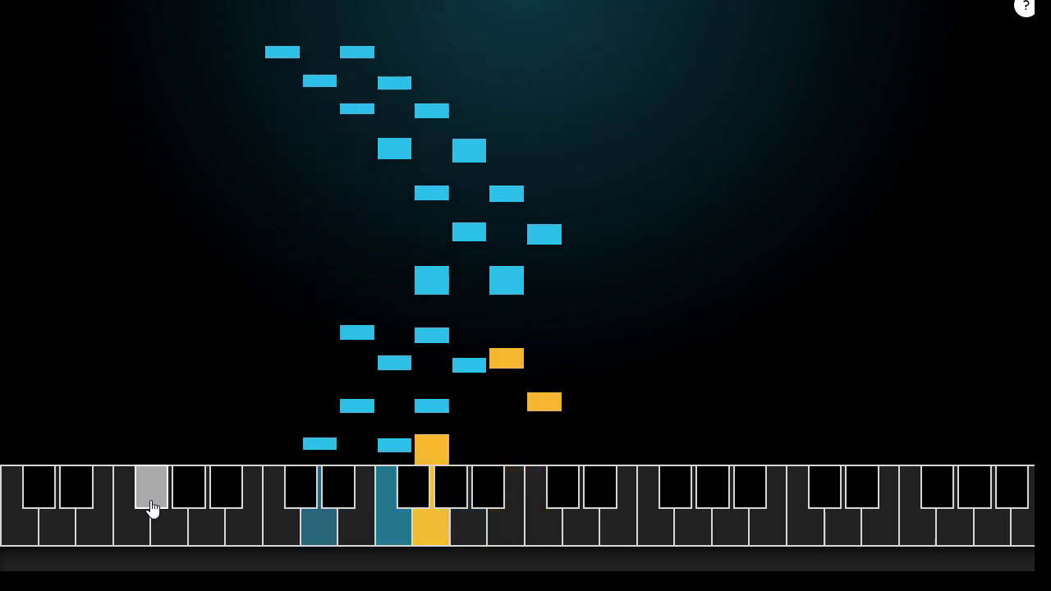
- Play rising thirds from C-E through D-F to E-G
key("a")
key("d")
key("s")
key("f")
key("d")
key("g")
- Play an F-A-B chord and a G-B third, followed by a G-A-C chord and A with the upper D
key("g")
key("f")
key("h")
key("j")
key("k")
key("g")
key("j")
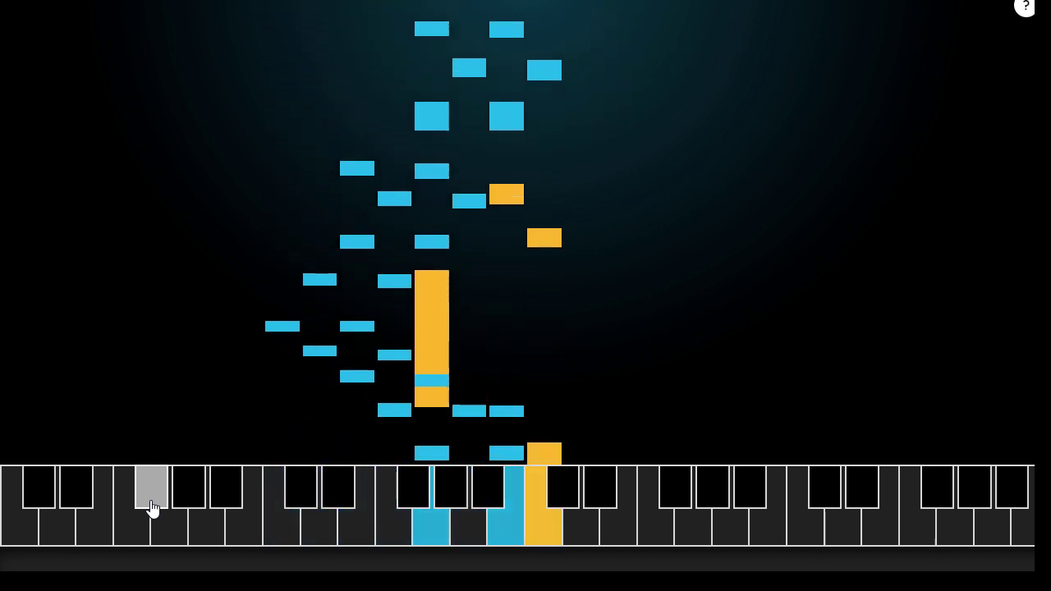
key("h")
key("g")
key("k")
key("h")
key("l")
- Play the thirds G-B and A-C, and step back down through G-B to F-A
key("d")
key("f")
key("g")
key("j")
key("h")
key("k")
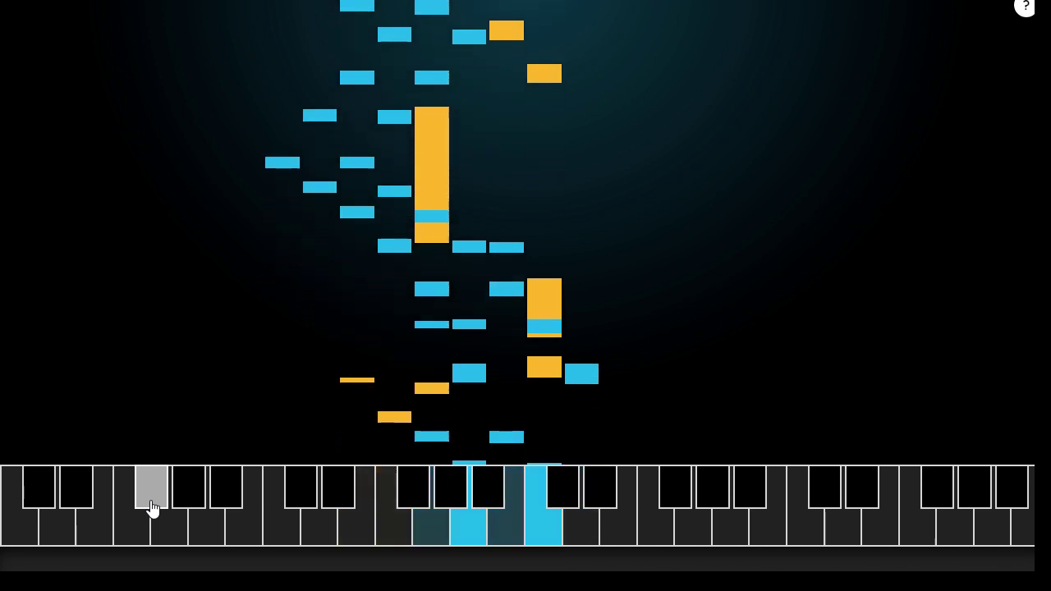
key("j")
key("g")
key("j")
key("f")
key("h")
key("k")
key("j")
- Play rising thirds from D-F through E-G to F-A
key("s")
key("f")
key("d")
key("g")
key("g")
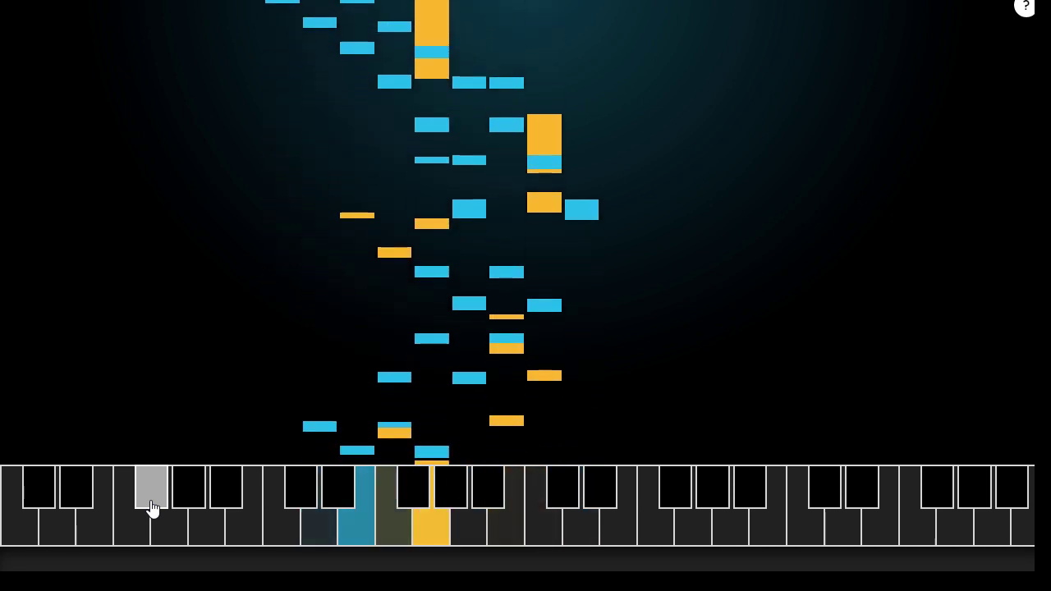
key("f")
key("h")
- Play the wider intervals F-B and G-C, and hold F-B with a brief upper C
key("d")
key("h")
key("f")
key("j")
key("k")
key("j")
key("g")
key("k")
key("h")
key("k")
key("f")
key("g")
key("j")
key("k")
key("h")
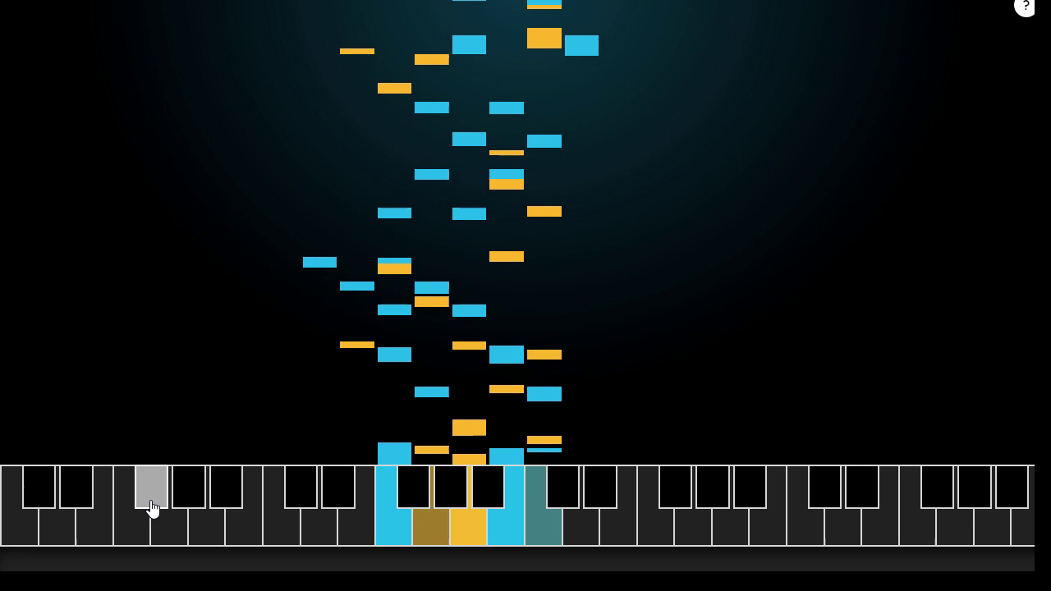
- Play D with G, an E-F-A chord, and D with A
key("s")
key("g")
key("l")
key("d")
key("f")
key("h")
key("s")
key("h")
key("j")
- Alternate G and A rapidly over a falling E, D, C, hold the C, and add an F
key("g")
key("d")
key("h")
key("g")
key("h")
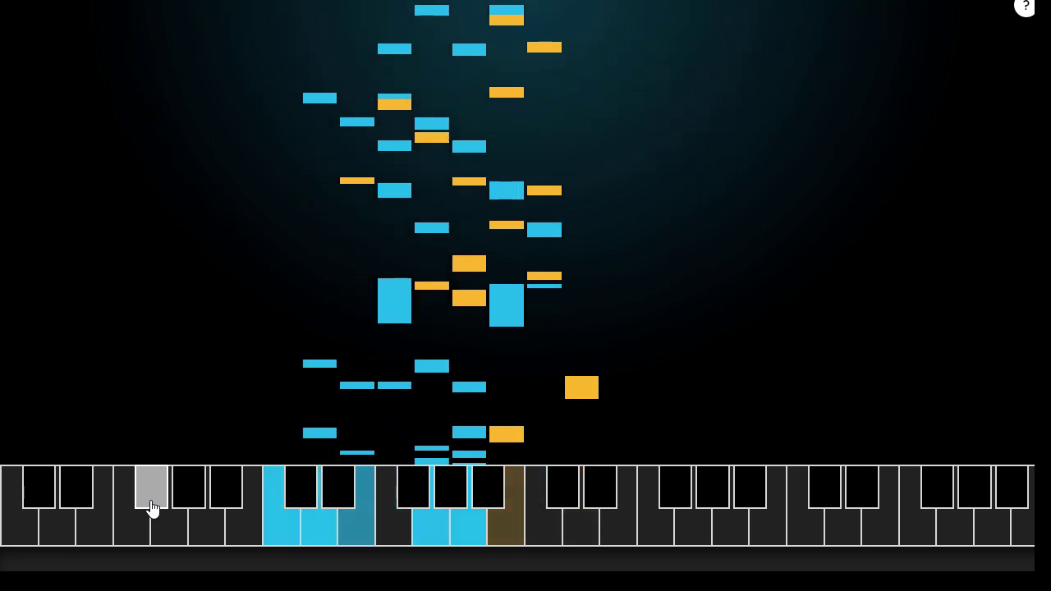
key("s")
key("a")
key("g")
key("a")
key("h")
key("g")
key("f")
key("j")
key("g")
key("g")
key("h")
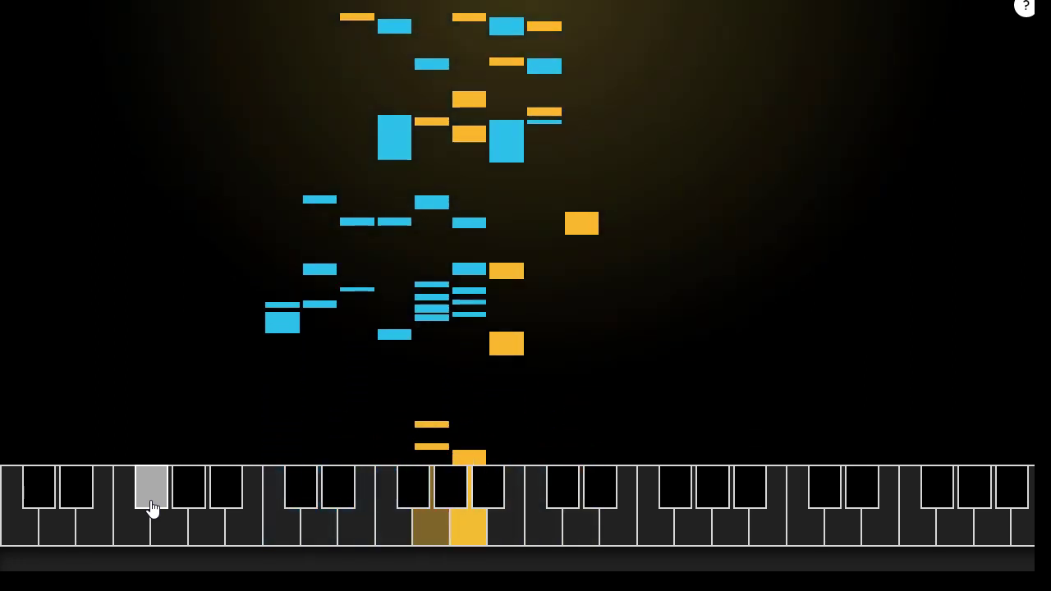
key("k")
key("j")
key("h")
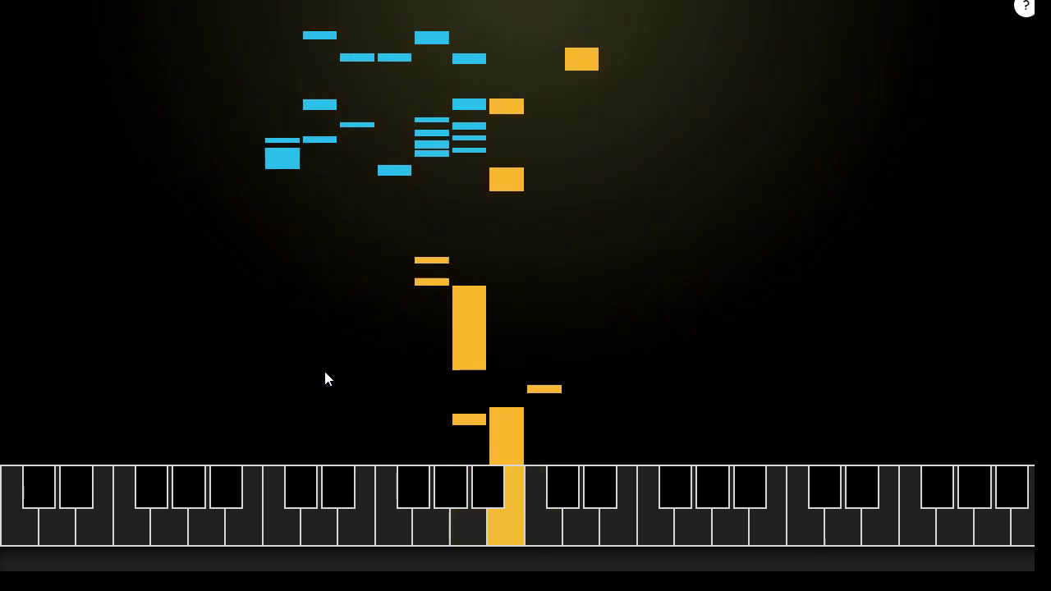
- Sweep four rising glissandos: low G-sharp to upper A, low F-sharp to upper B, and G and A each up to the high D-sharp
left_click_drag(189, 493, 741, 517)
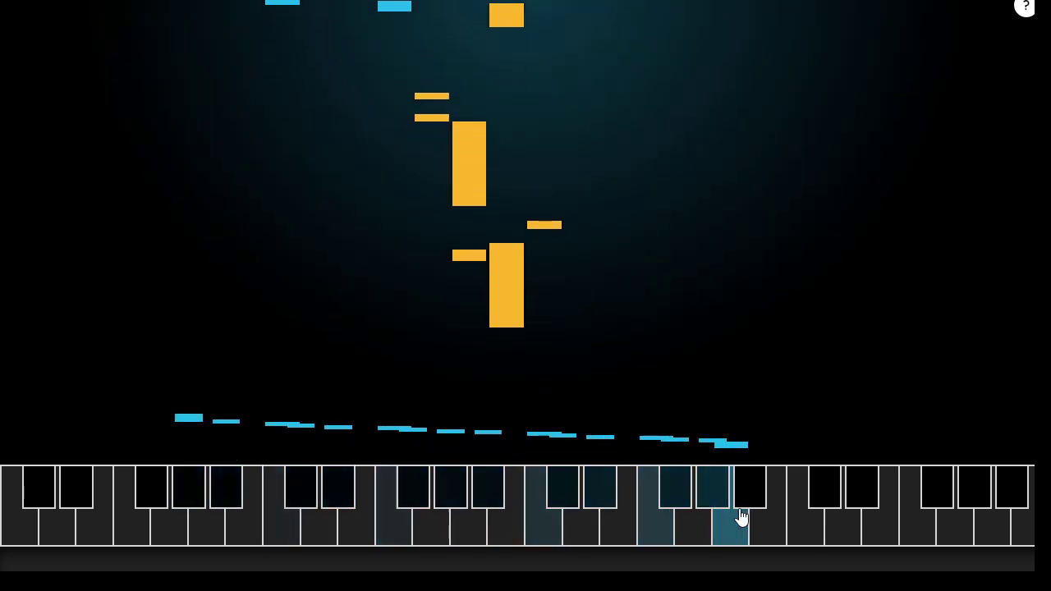
key("p")
key("y")
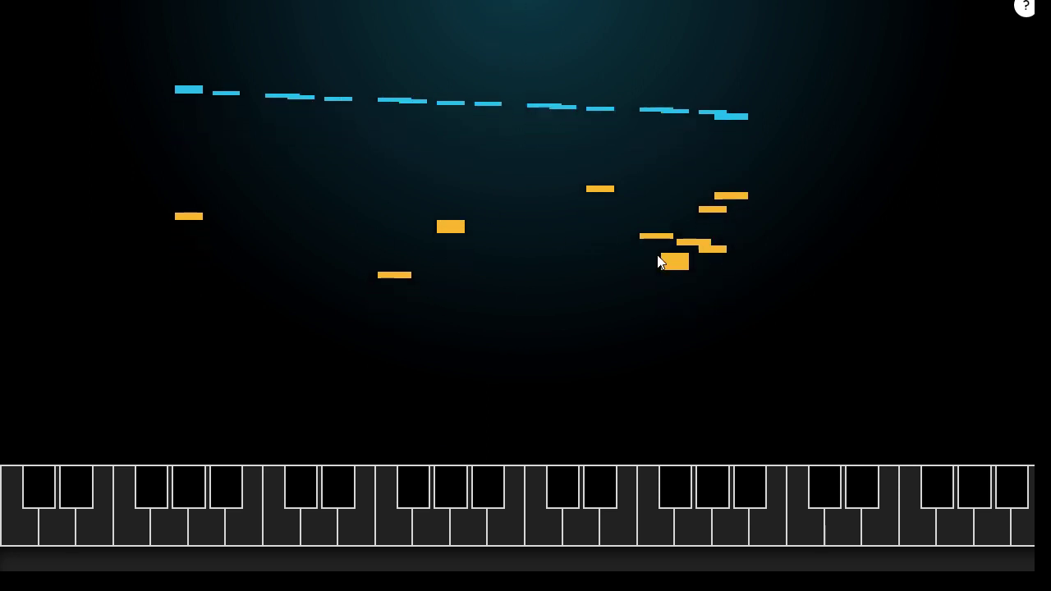
mouse_move(156, 493)
left_mouse_down()
mouse_move(756, 531)
mouse_move(741, 535)
left_mouse_up()
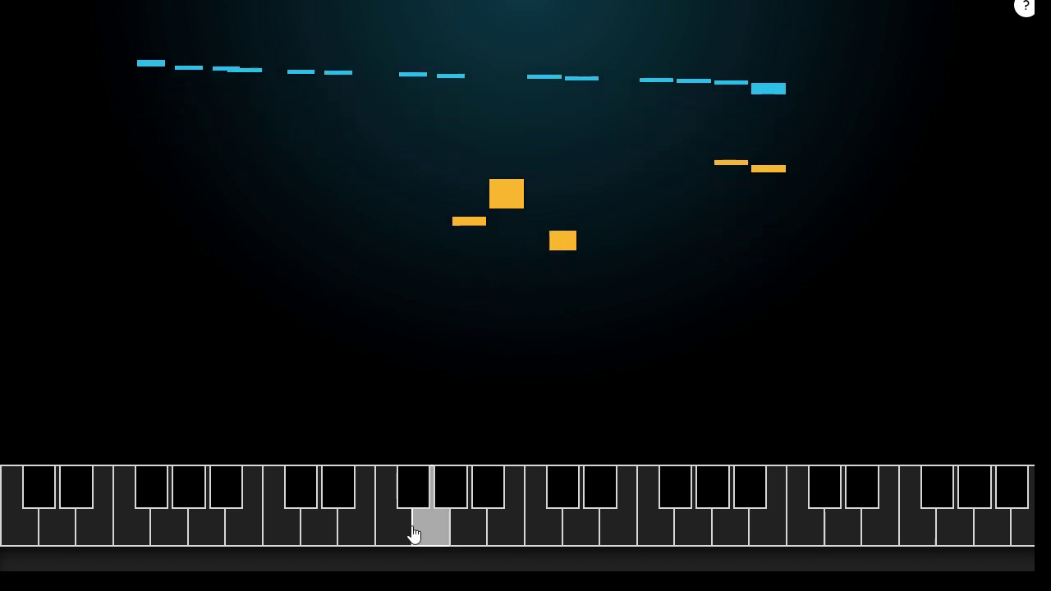
mouse_move(413, 534)
left_mouse_down()
mouse_move(598, 509)
mouse_move(844, 500)
mouse_move(821, 533)
left_mouse_up()
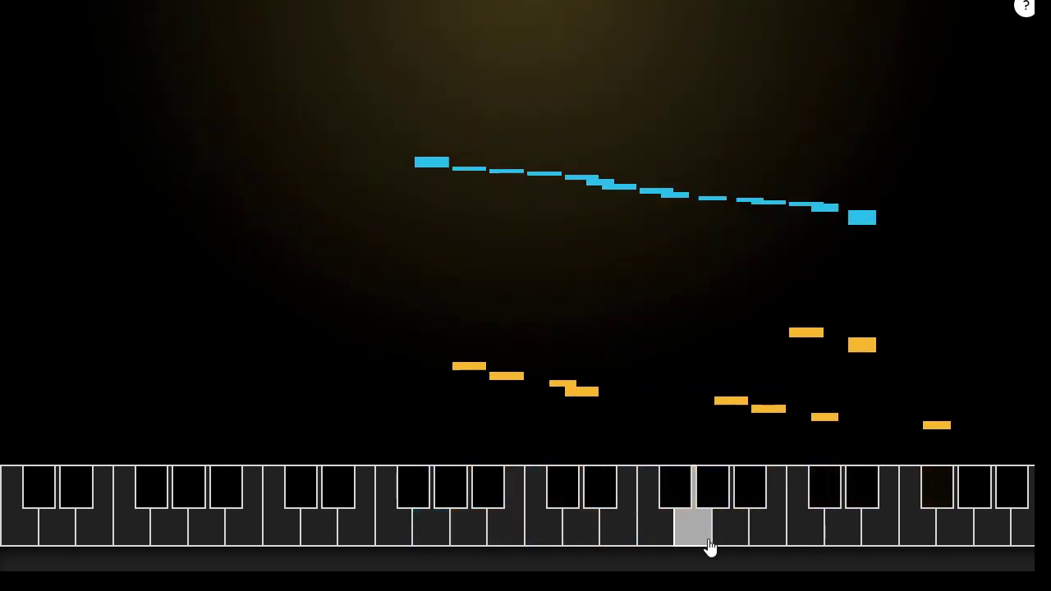
mouse_move(474, 545)
left_mouse_down()
mouse_move(649, 494)
mouse_move(849, 497)
left_mouse_up()
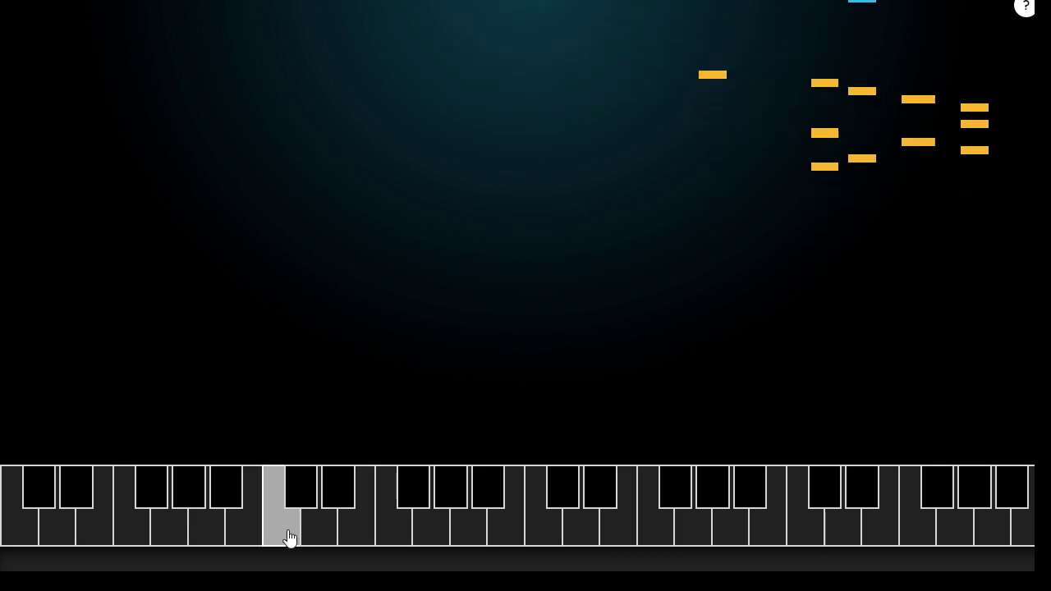
- Sweep a rising glissando from C to the C-sharp an octave higher, and three shorter ones from F-sharp up to E
mouse_move(289, 537)
left_mouse_down()
mouse_move(547, 511)
mouse_move(539, 551)
left_mouse_up()
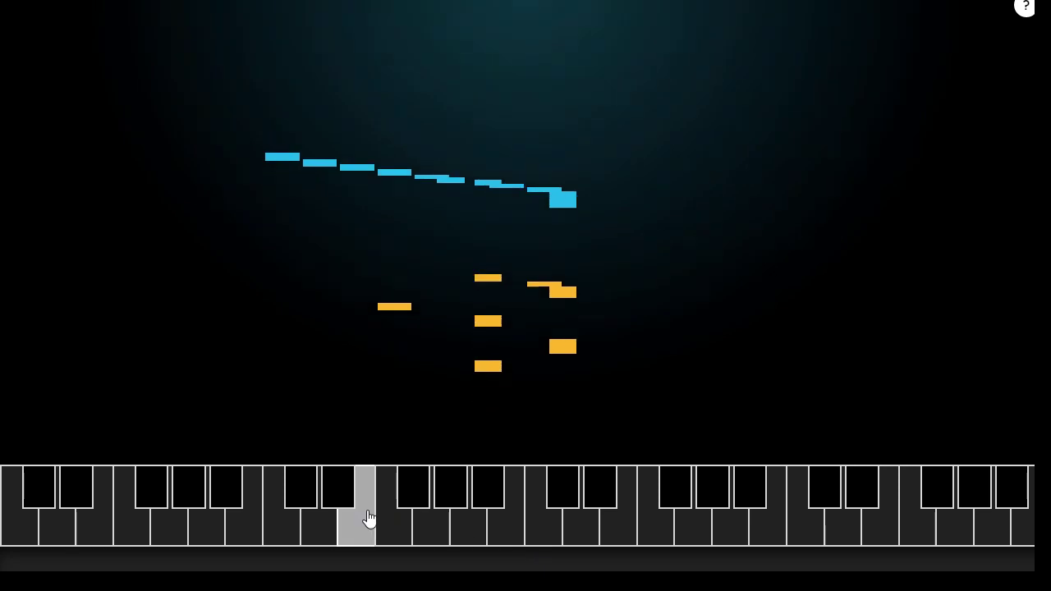
left_click_drag(406, 509, 621, 551)
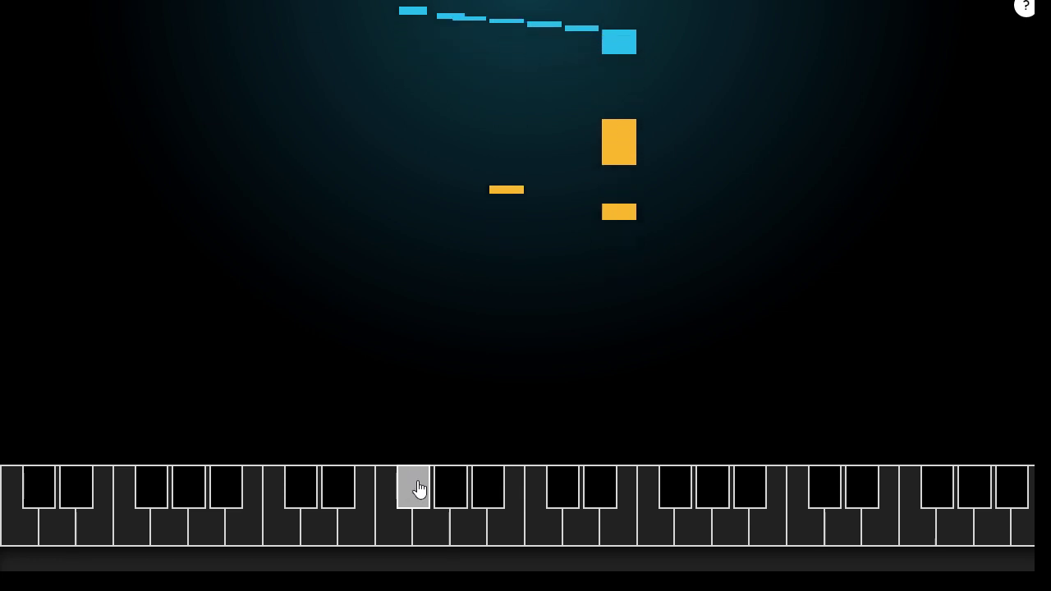
left_click_drag(418, 489, 603, 549)
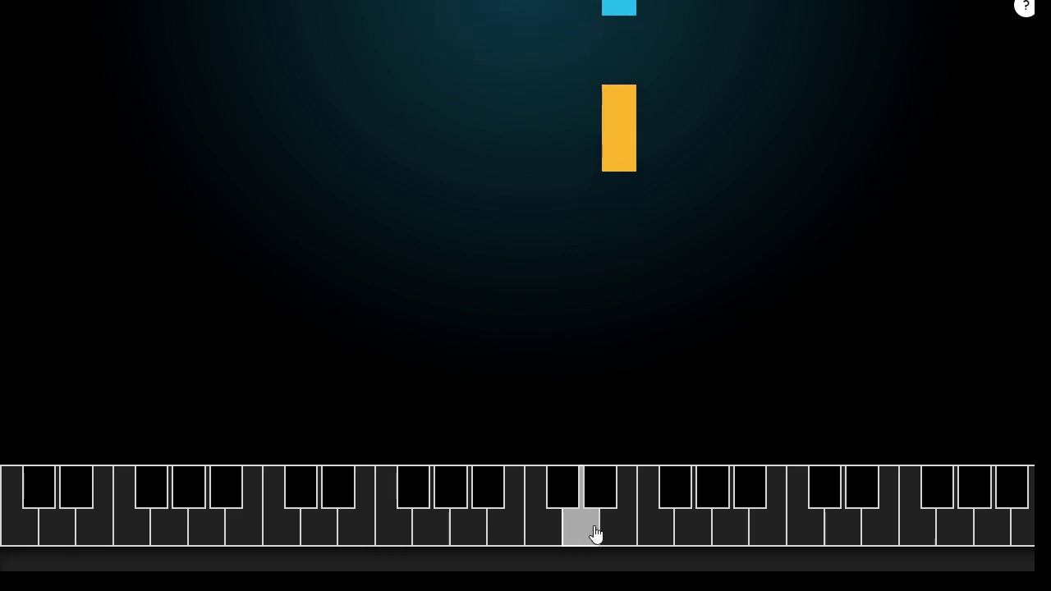
left_click_drag(409, 491, 617, 545)
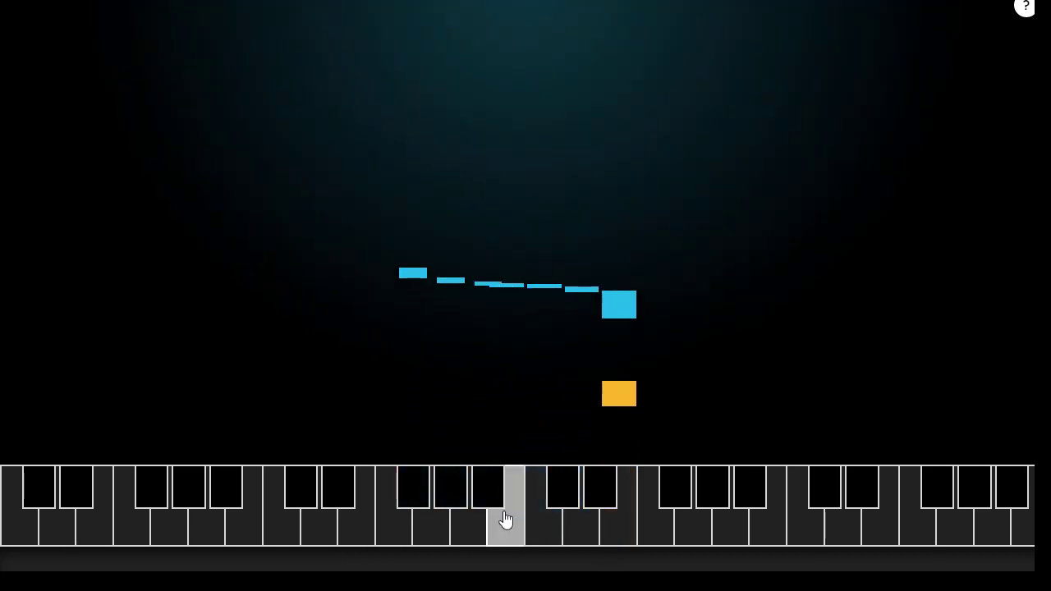
- Sweep four rising glissandos: C to C-sharp, F to F-sharp, G to the high D-sharp, and low B to upper B
mouse_move(617, 487)
left_mouse_down()
mouse_move(337, 563)
mouse_move(313, 545)
mouse_move(579, 497)
mouse_move(575, 542)
left_mouse_up()
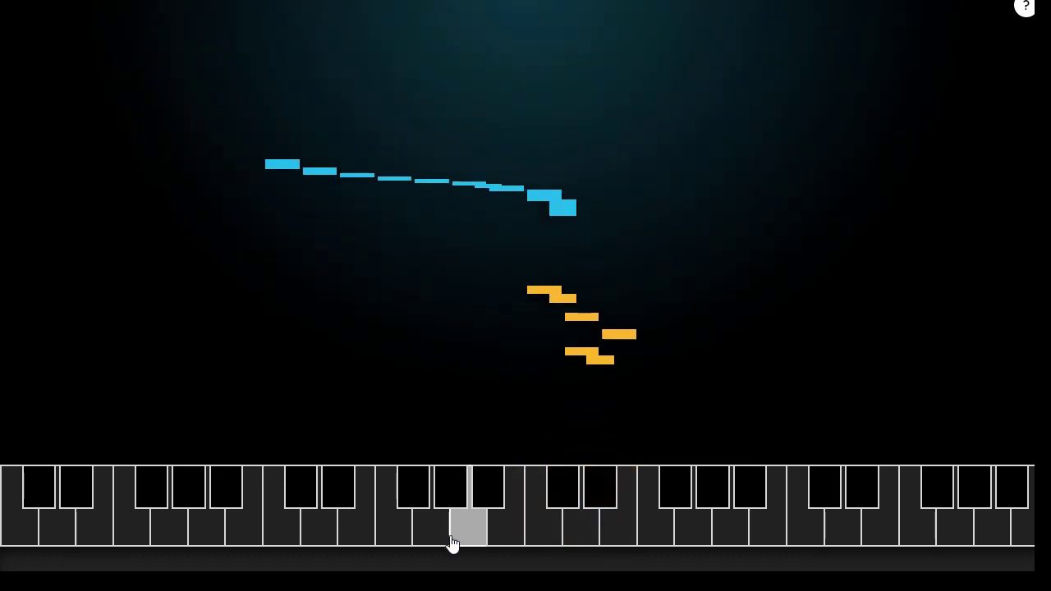
mouse_move(403, 542)
left_mouse_down()
mouse_move(512, 491)
mouse_move(662, 493)
left_mouse_up()
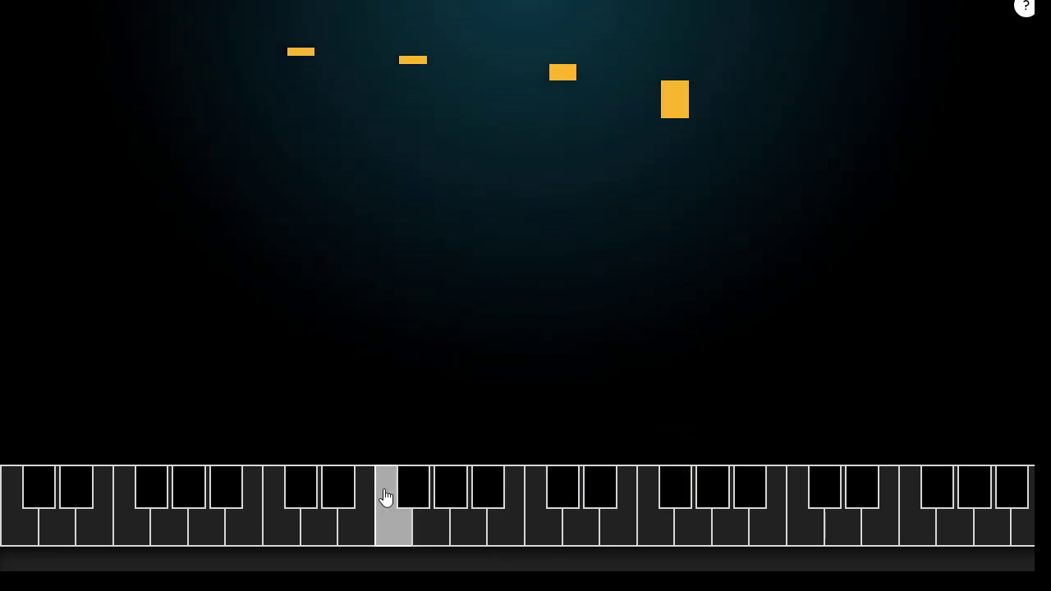
key("a")
key("d")
key("h")
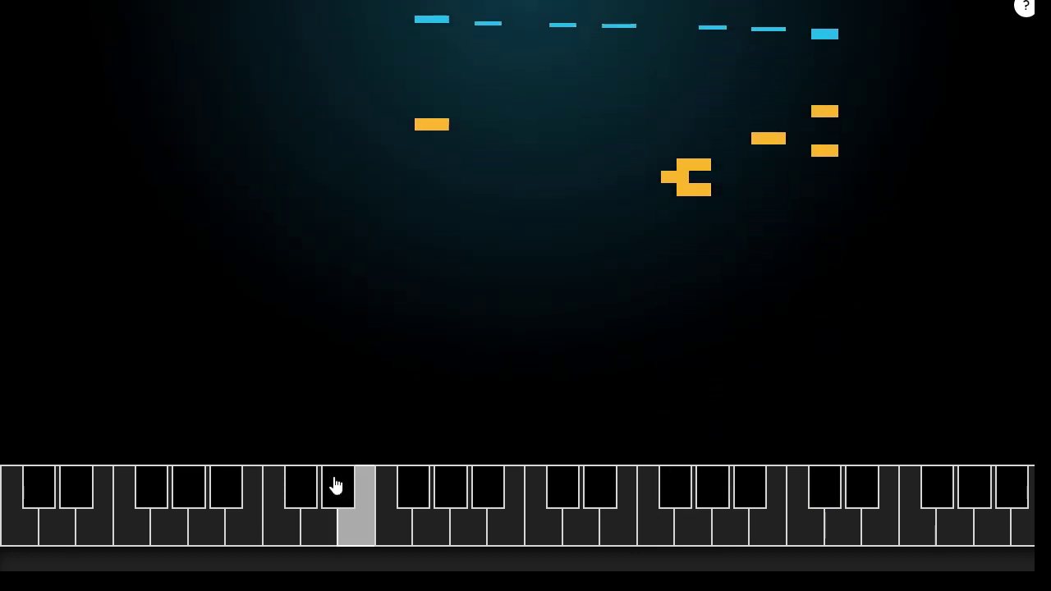
mouse_move(237, 536)
left_mouse_down()
mouse_move(383, 534)
mouse_move(777, 536)
left_mouse_up()
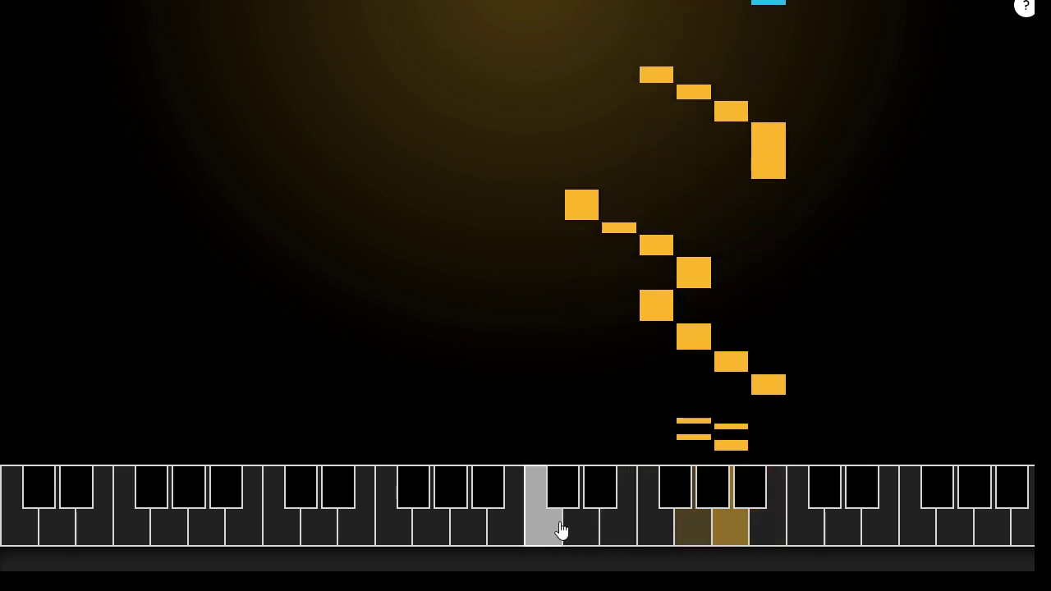
- Sweep five falling glissandos on the white keys, four from the upper A and one from G, ending on C, B or D
left_click_drag(713, 516, 551, 520)
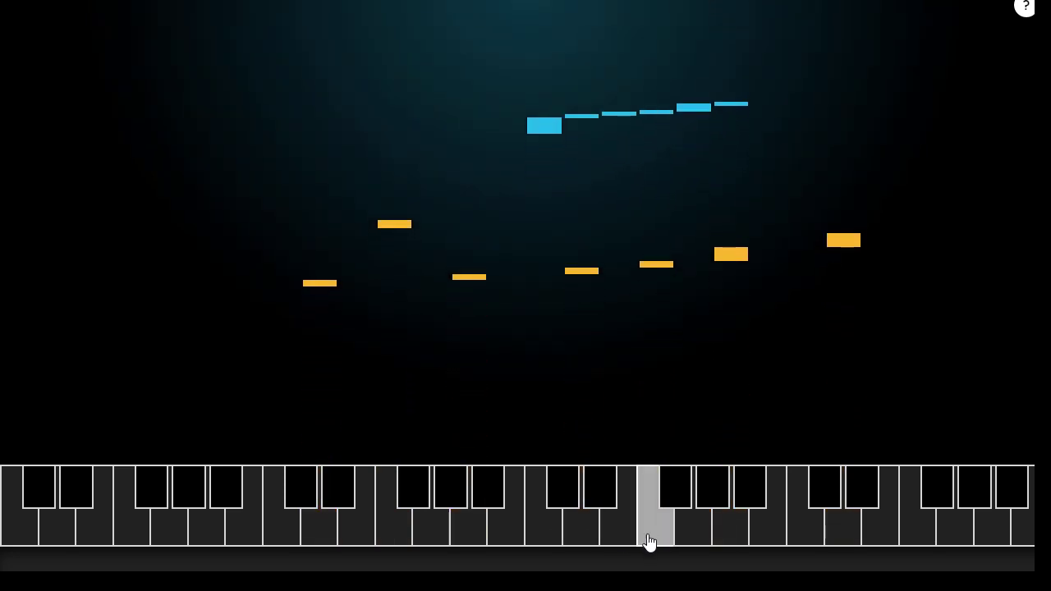
left_click_drag(684, 535, 548, 535)
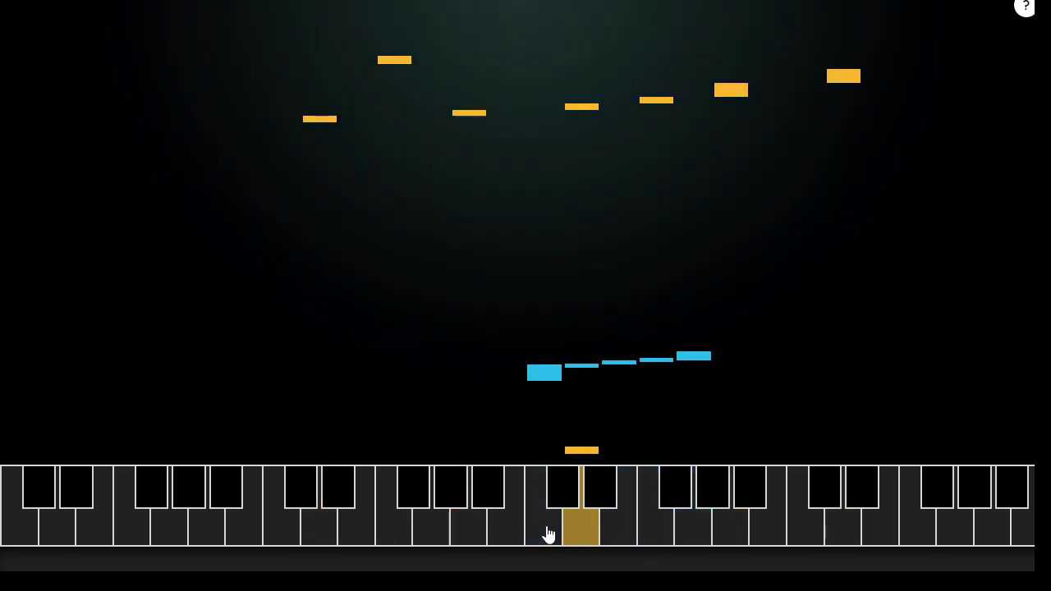
left_click(718, 533)
left_click_drag(718, 534, 523, 530)
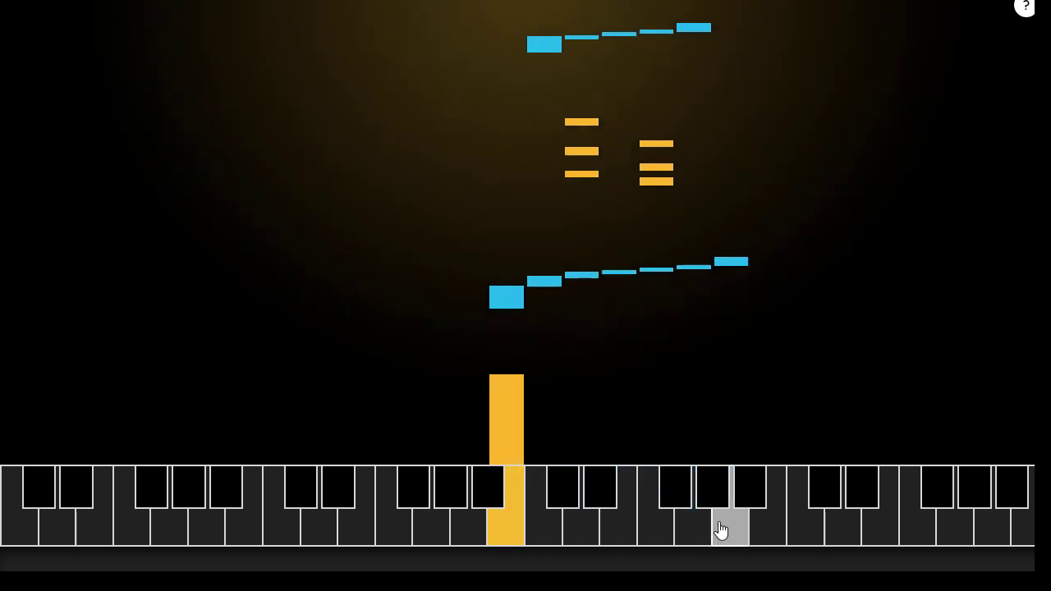
left_click_drag(720, 532, 572, 528)
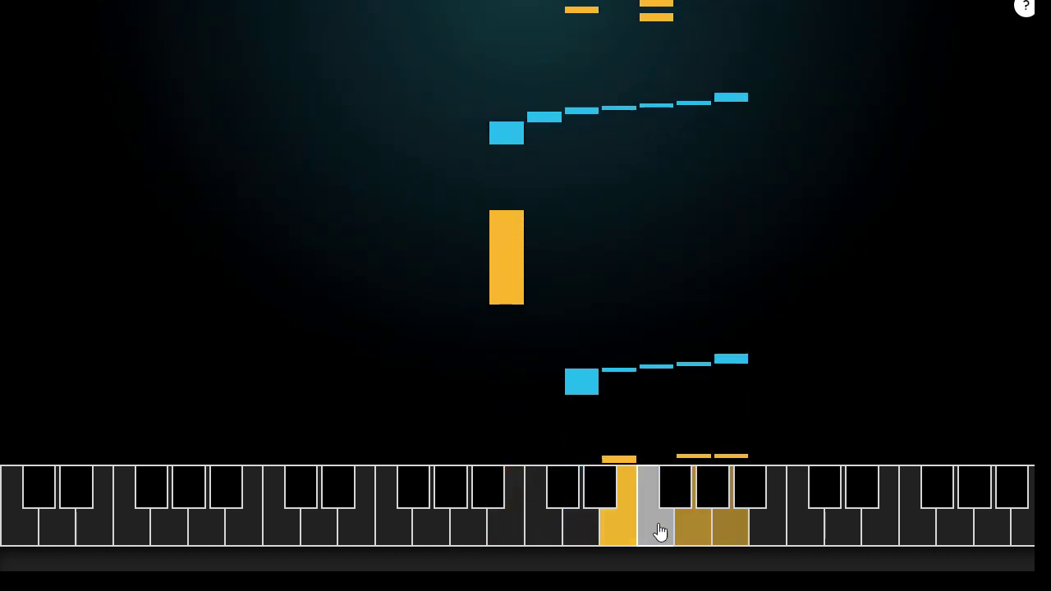
left_click_drag(715, 535, 555, 526)
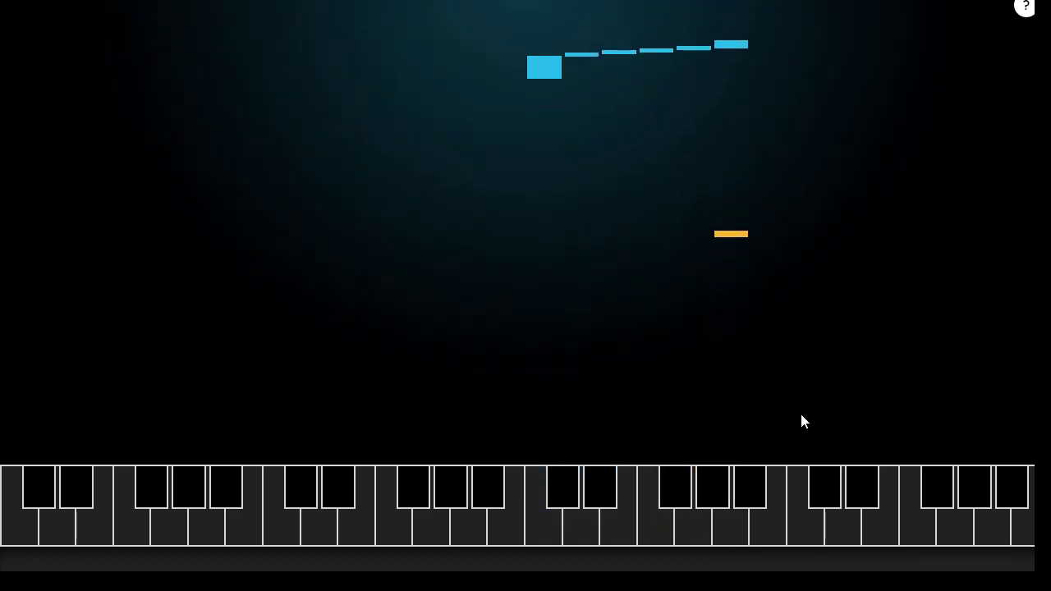
- Return to the AI + Music experiments, launch NSynth: Sound Maker and start playing it
key("alt+Left")
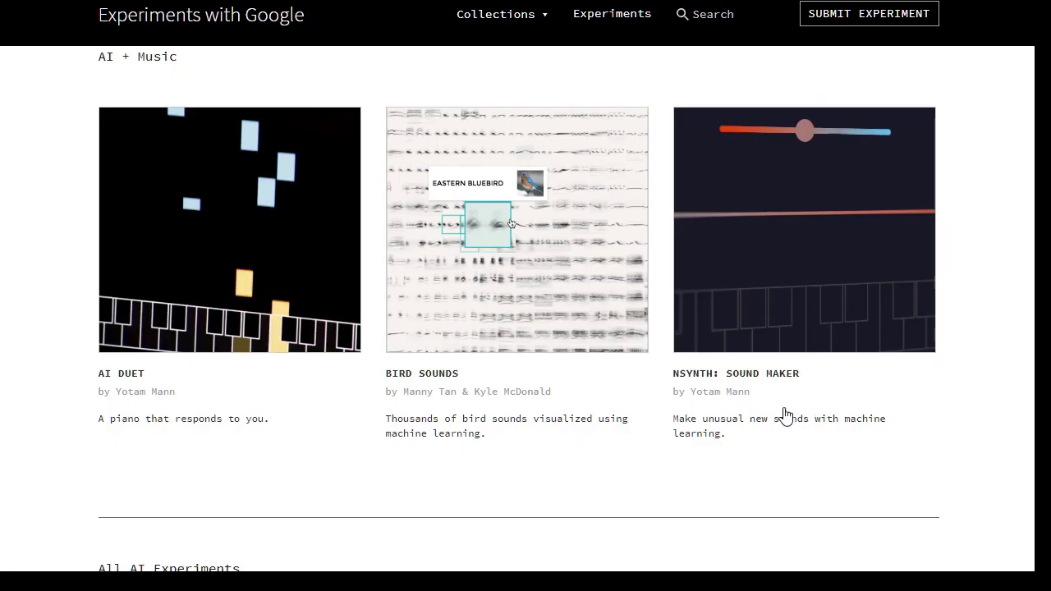
mouse_move(397, 356)
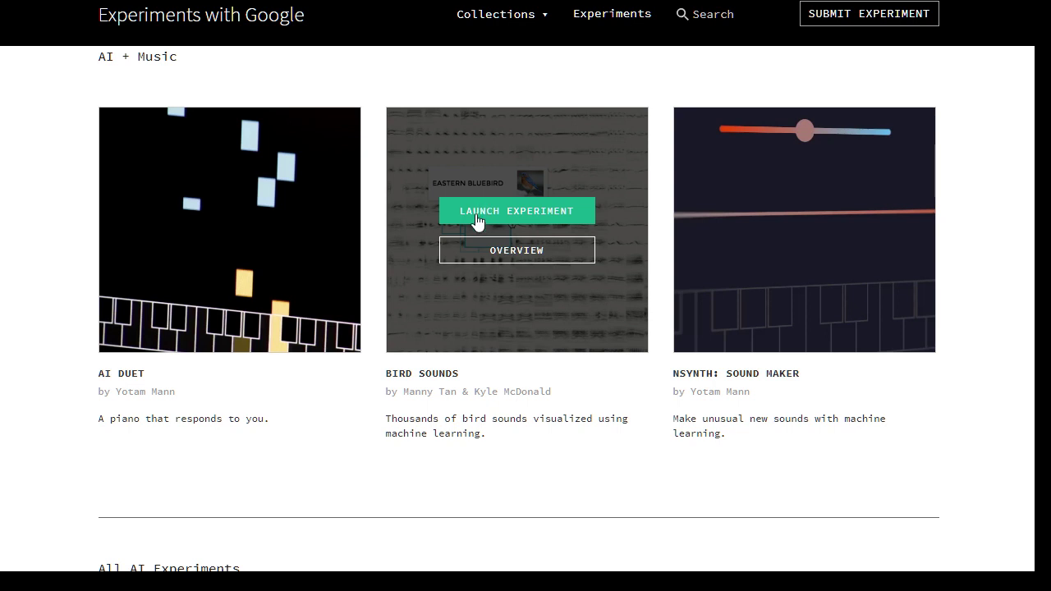
mouse_move(765, 298)
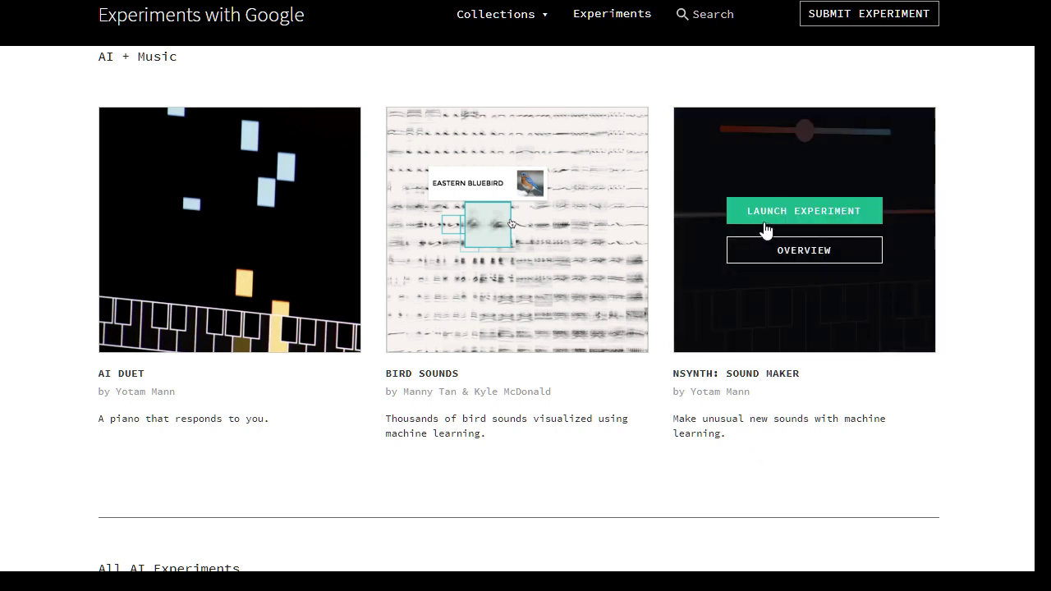
left_click(764, 228)
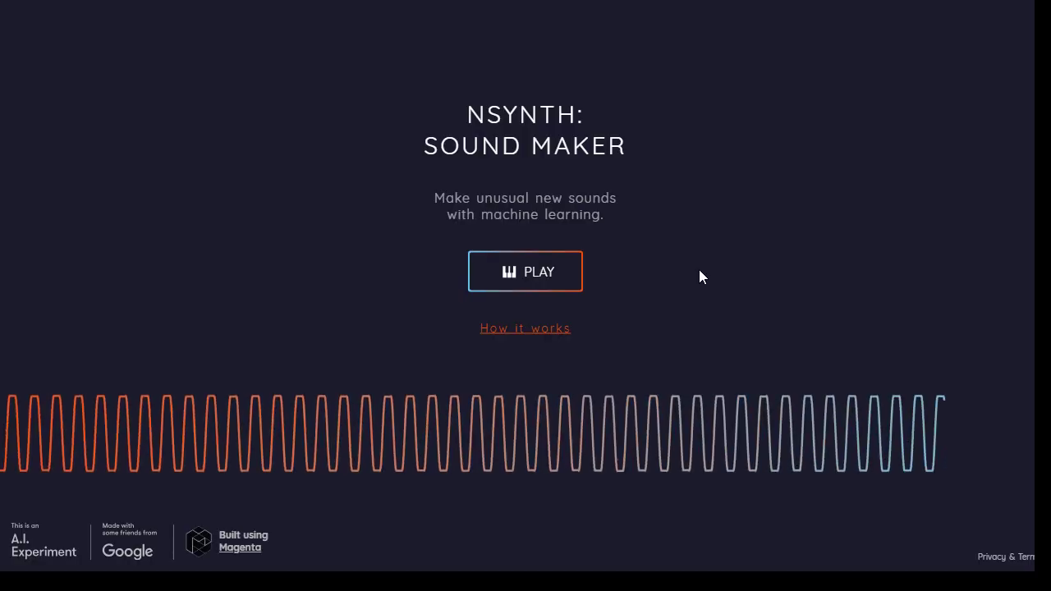
left_click(550, 282)
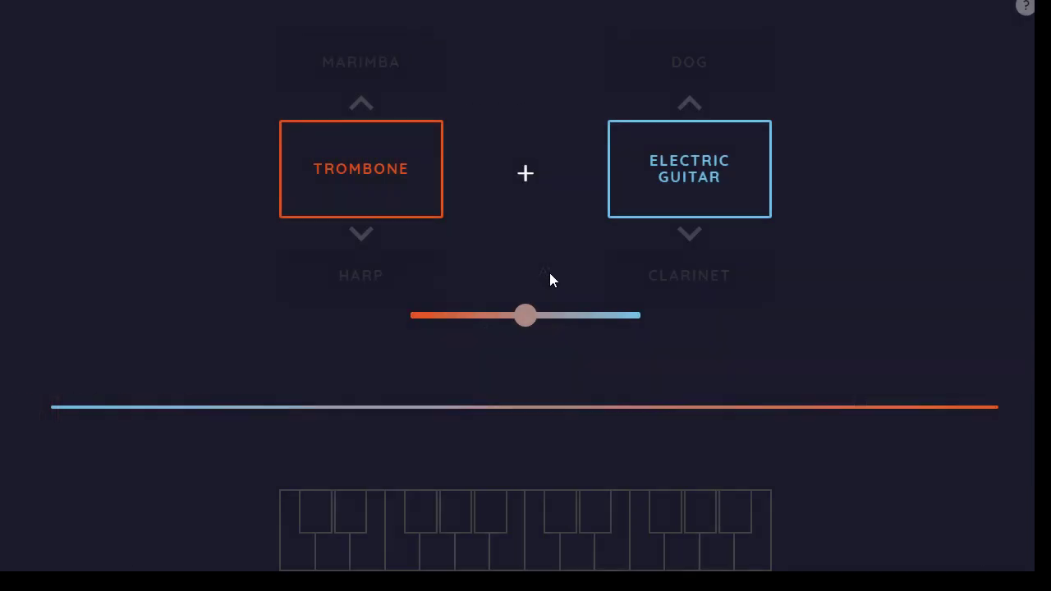
- Choose Harp as the first instrument and Pan Flute as the second for the blended sound
left_click(353, 236)
left_click(353, 236)
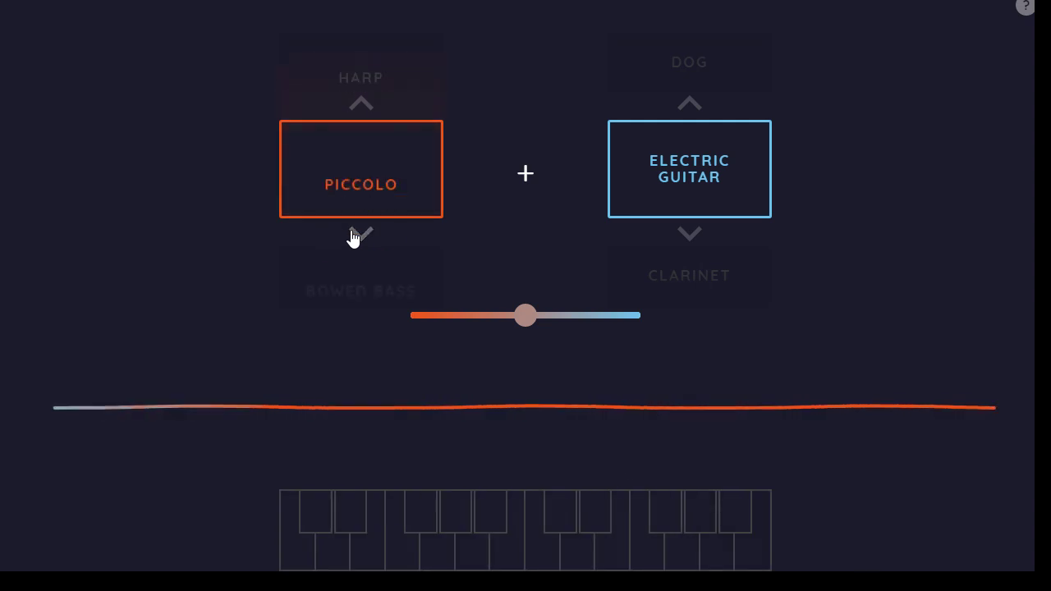
left_click(359, 115)
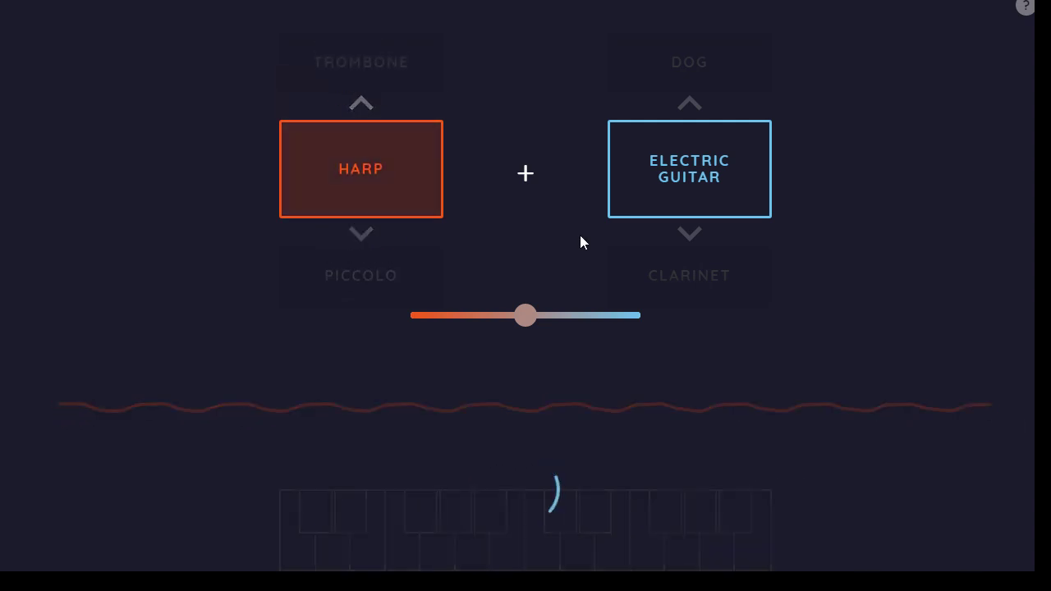
left_click(688, 238)
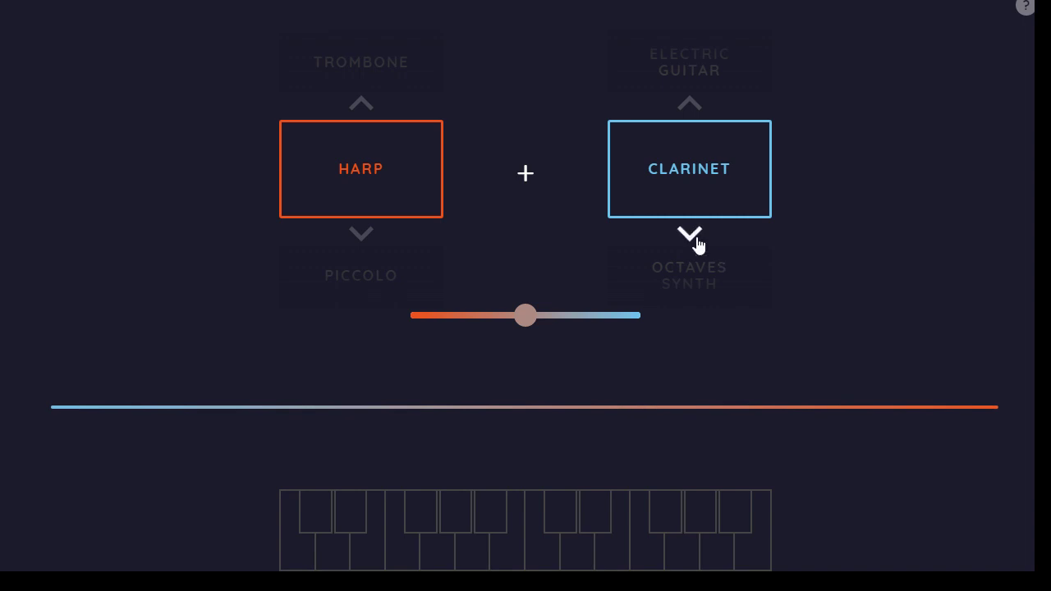
left_click(690, 237)
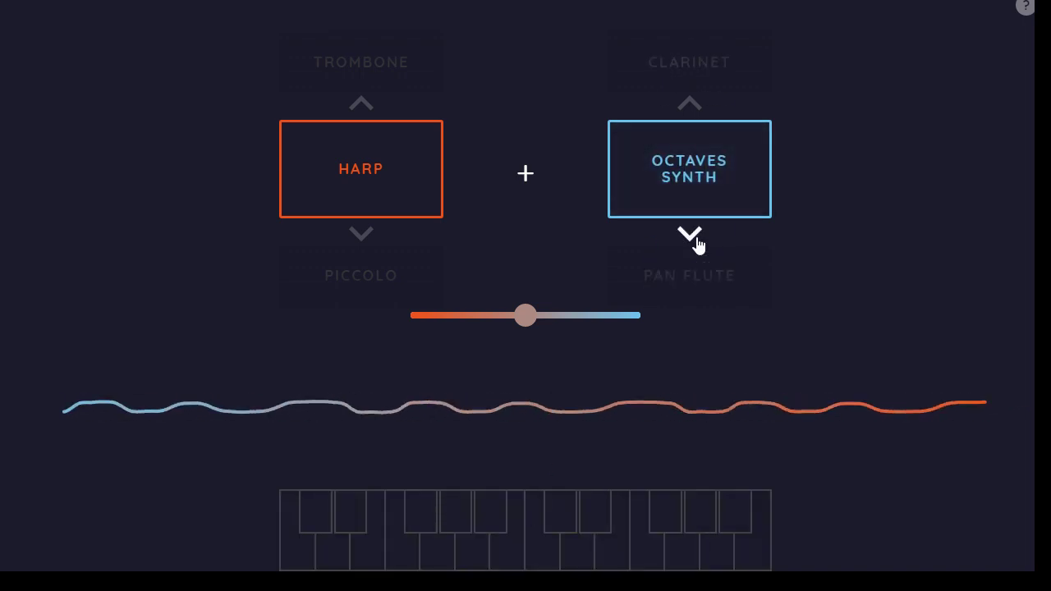
left_click(689, 237)
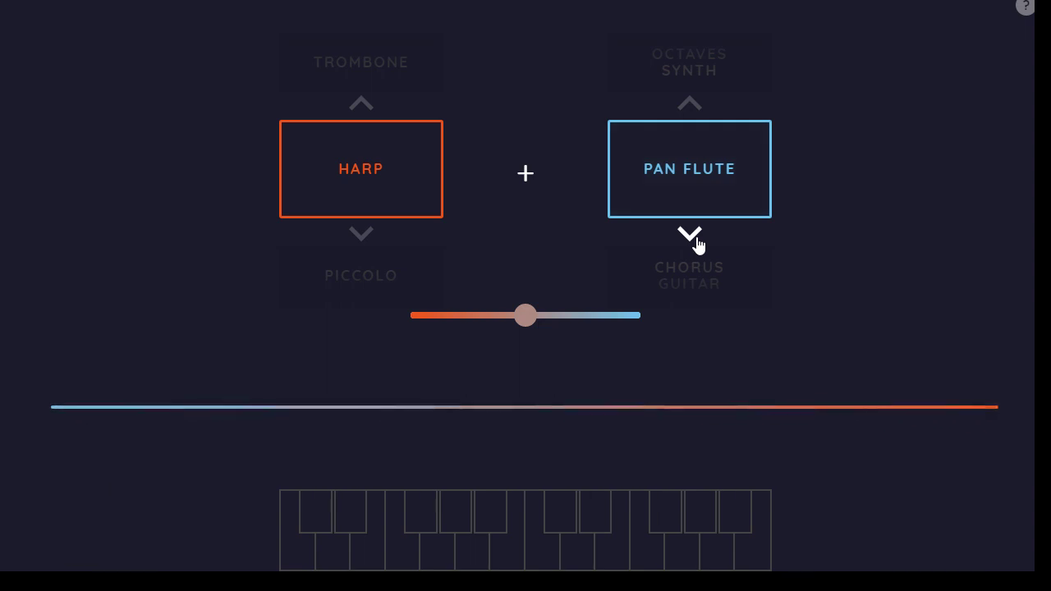
- Play the blended sound: low F-sharp, upper C, E, G-sharp and F-sharp, followed by low B, F and G-sharp
left_click(432, 530)
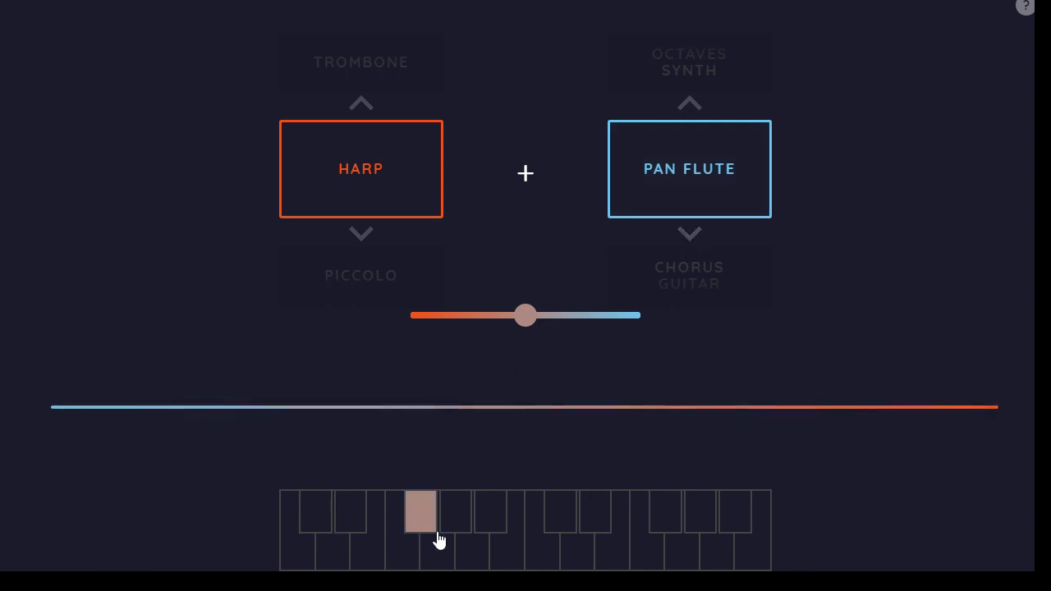
left_click(531, 520)
left_click(624, 544)
left_click(693, 529)
left_click(663, 518)
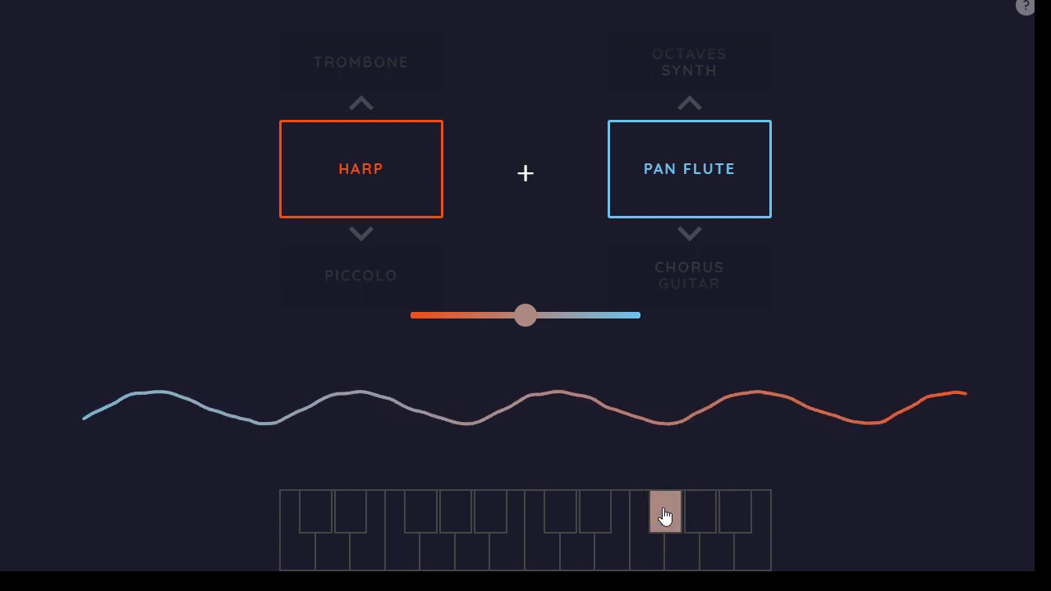
left_click(514, 537)
left_click(406, 556)
left_click(470, 503)
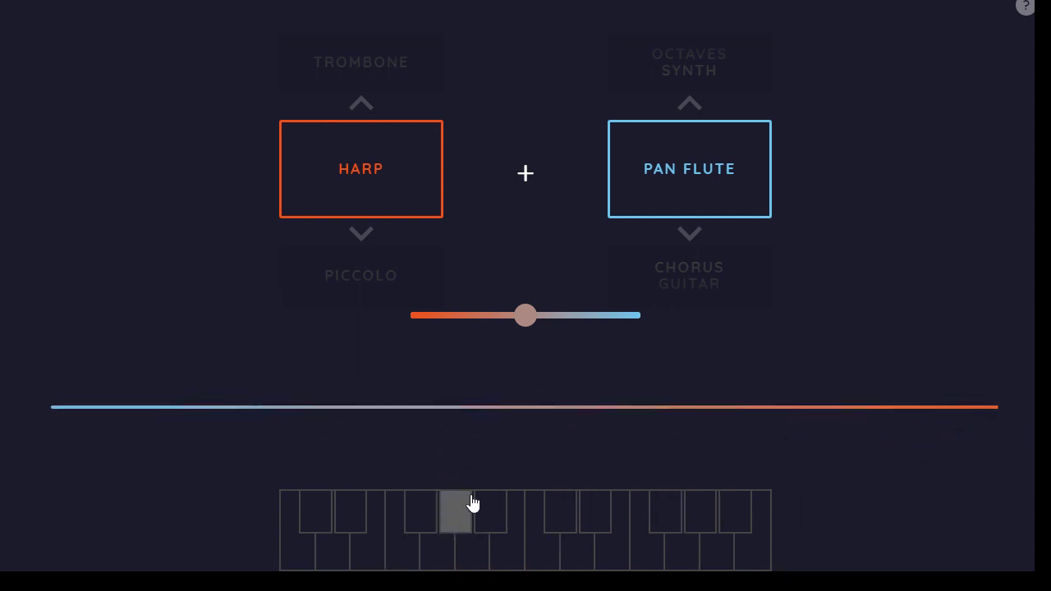
- Return to the experiments page and look through the whole All AI Experiments list down to AutoDraw
key("alt+Left")
scroll(498, 486, "down", 2)
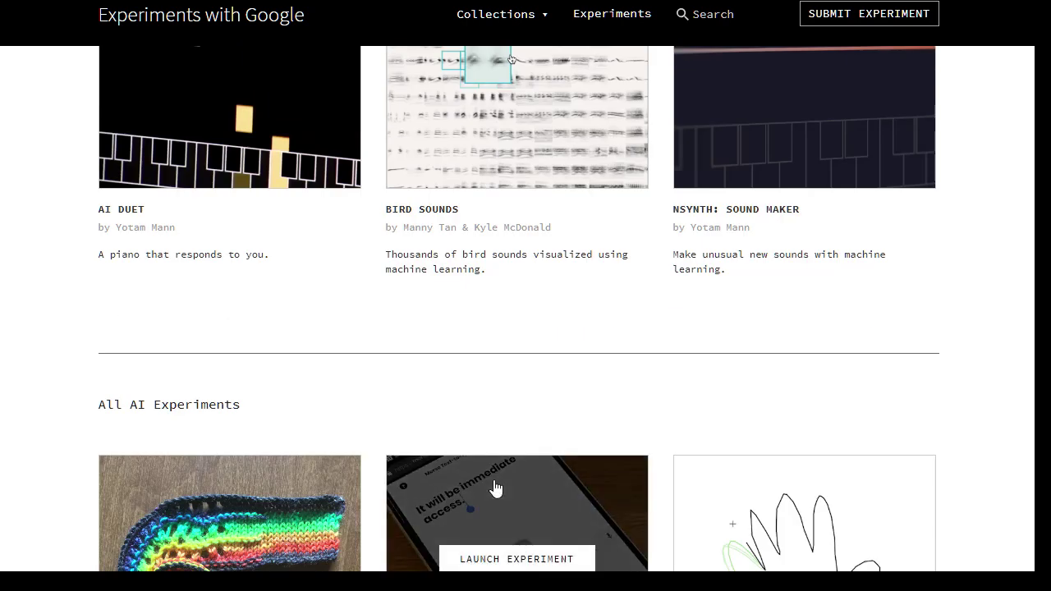
scroll(495, 488, "down", 3)
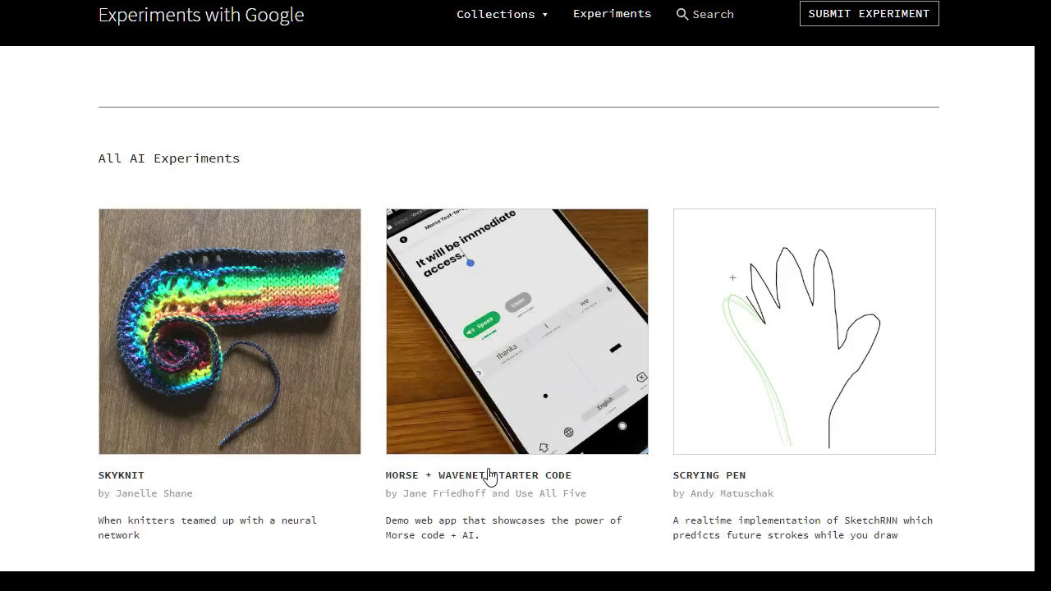
mouse_move(466, 385)
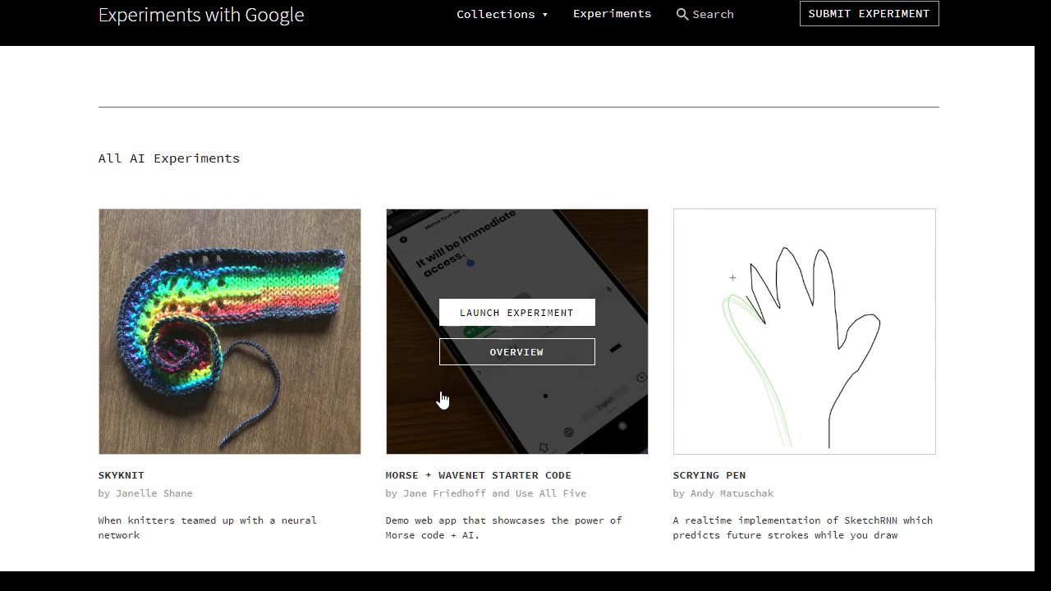
scroll(442, 399, "down", 2)
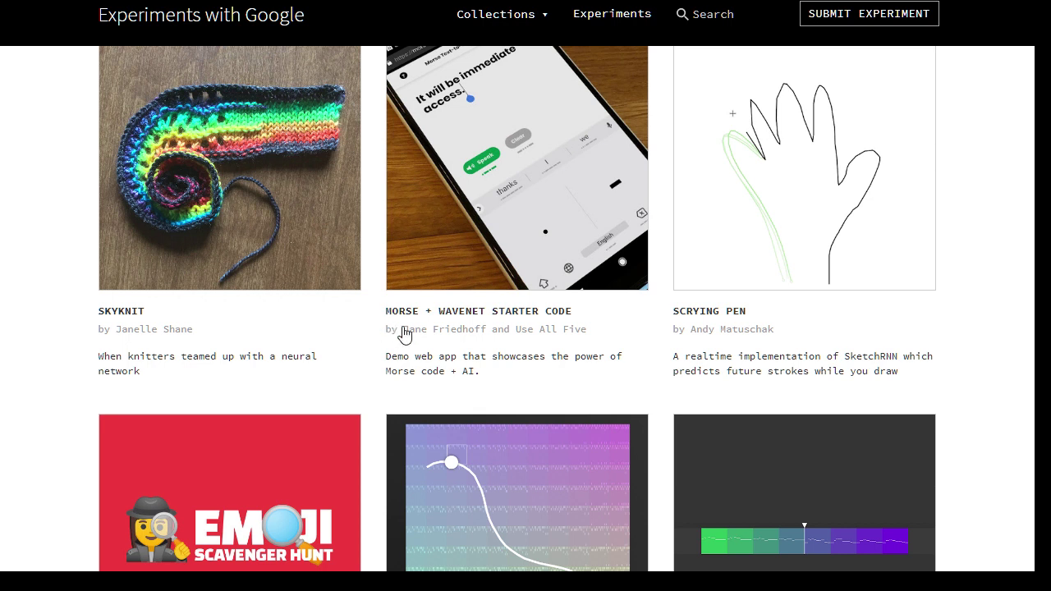
scroll(397, 366, "down", 4)
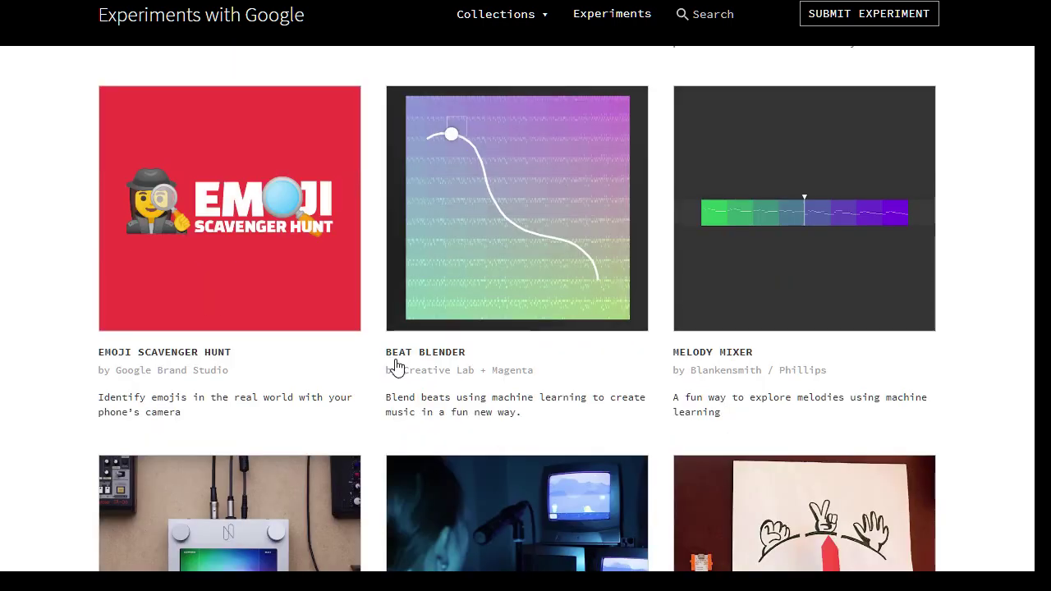
scroll(397, 366, "down", 2)
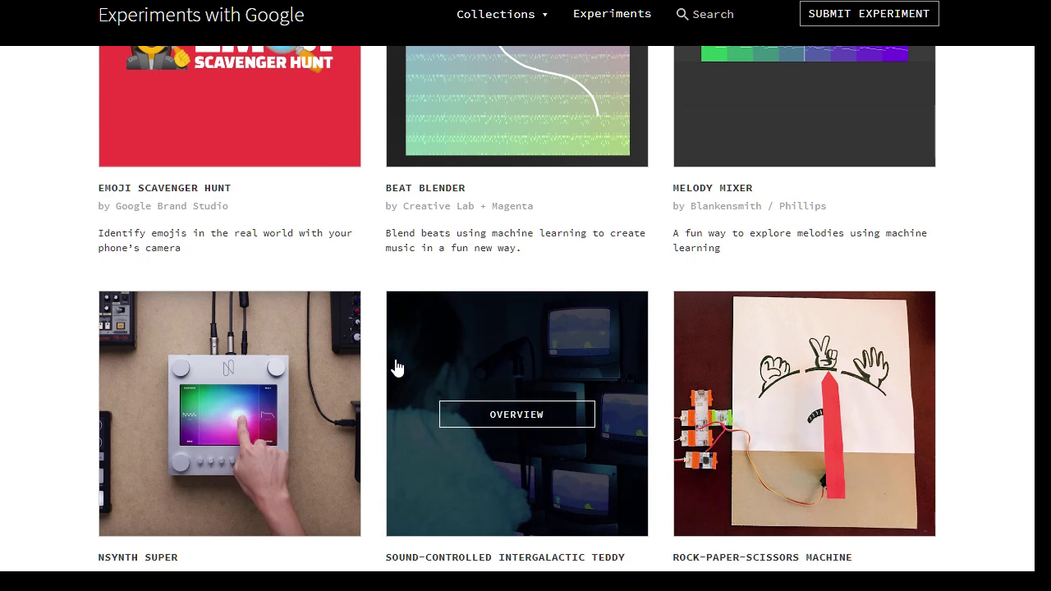
scroll(397, 366, "up", 1)
scroll(396, 366, "down", 3)
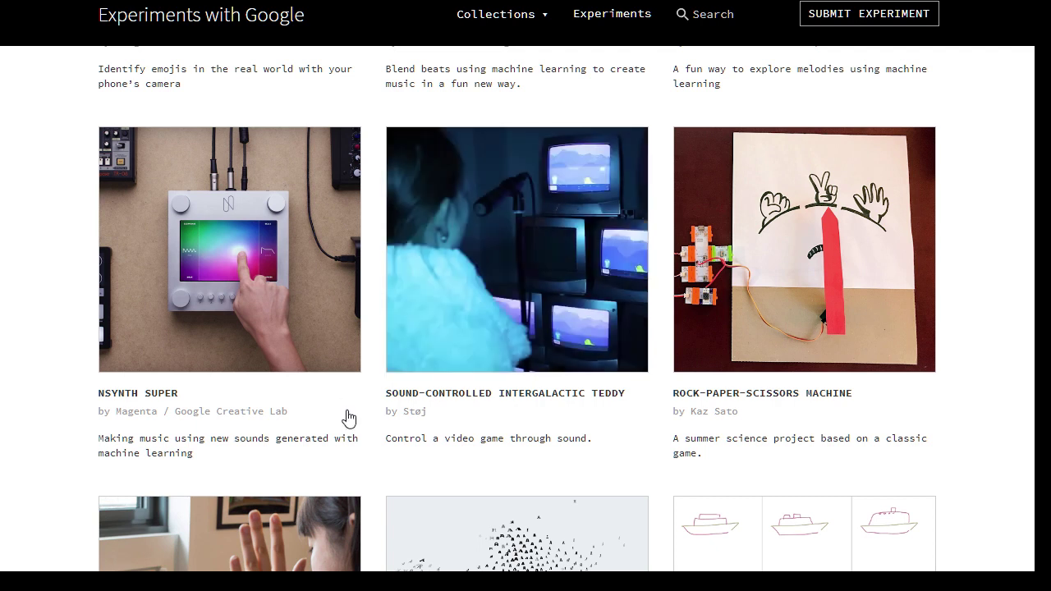
scroll(348, 419, "down", 2)
scroll(348, 419, "down", 1)
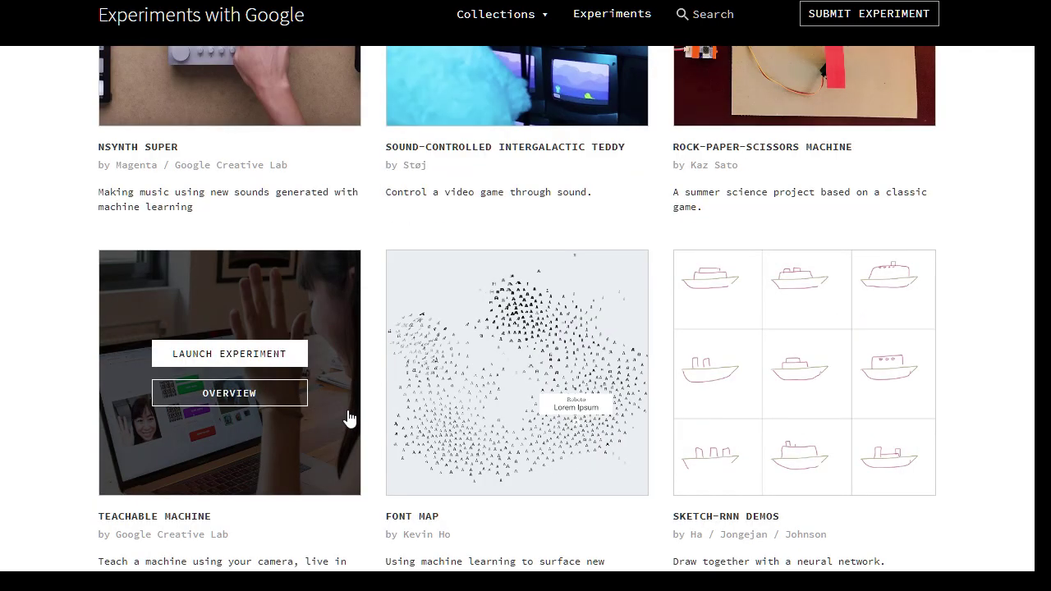
scroll(348, 419, "down", 7)
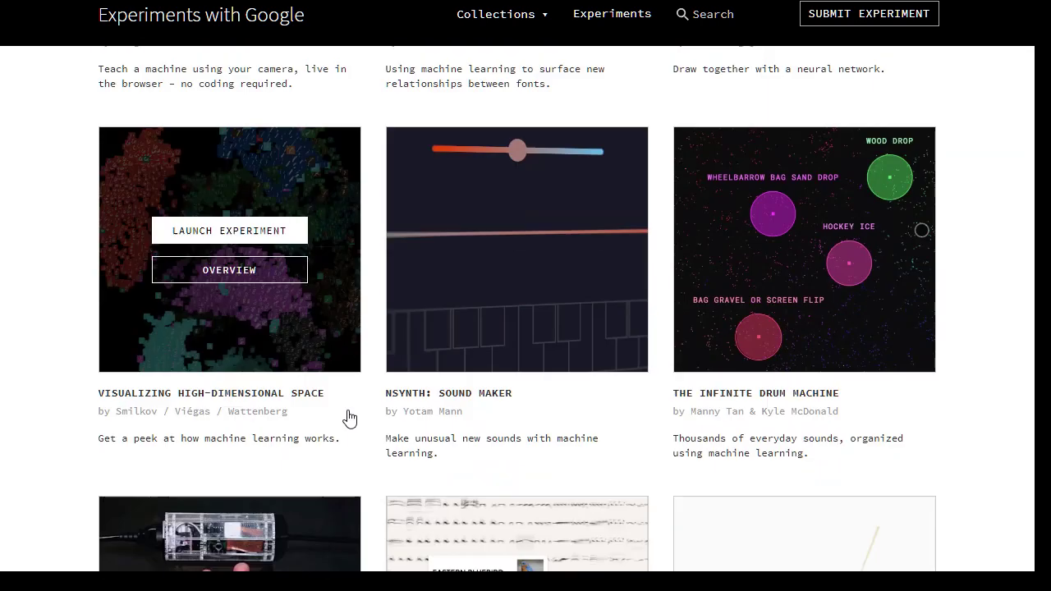
scroll(348, 419, "down", 4)
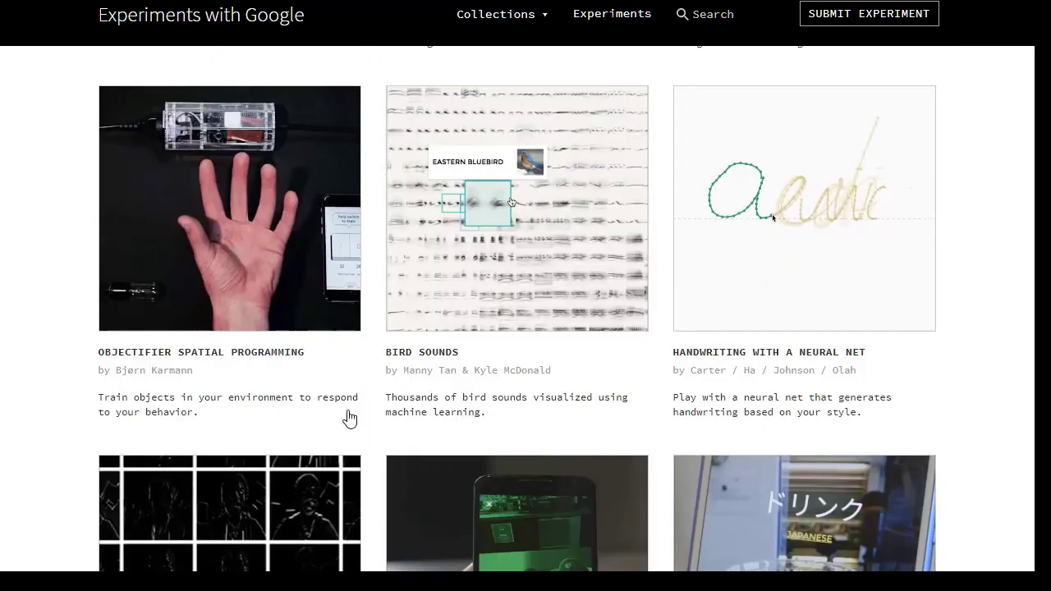
scroll(349, 418, "down", 9)
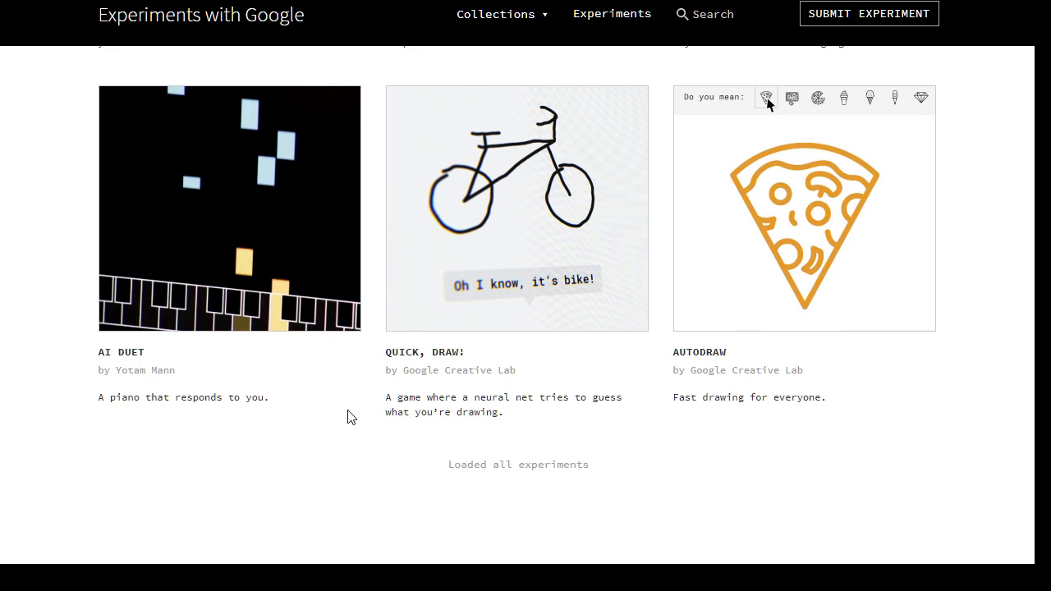
scroll(348, 419, "up", 3)
scroll(348, 419, "down", 4)
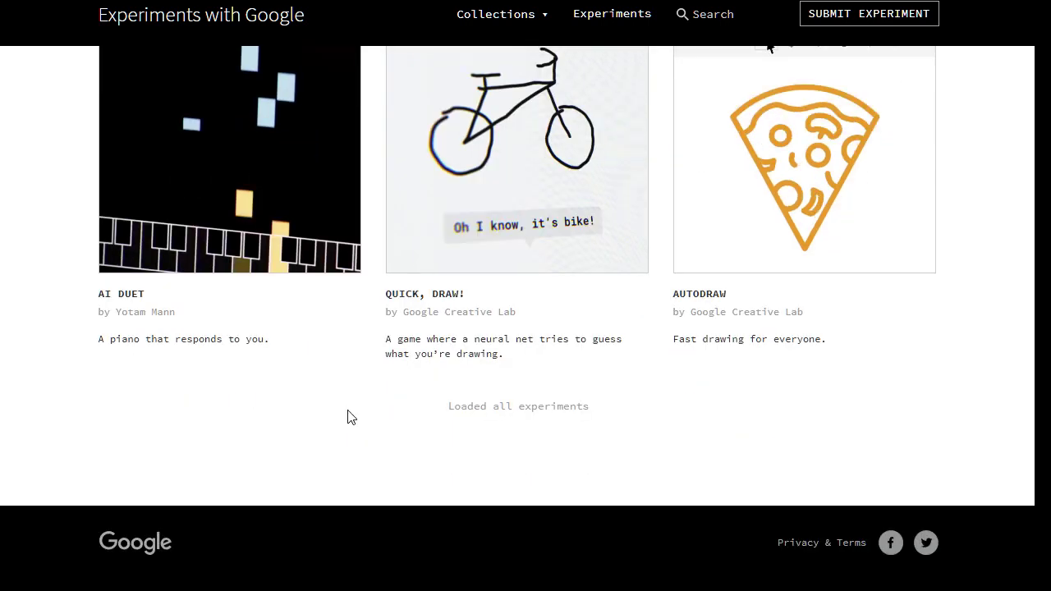
scroll(348, 418, "up", 3)
scroll(349, 419, "down", 3)
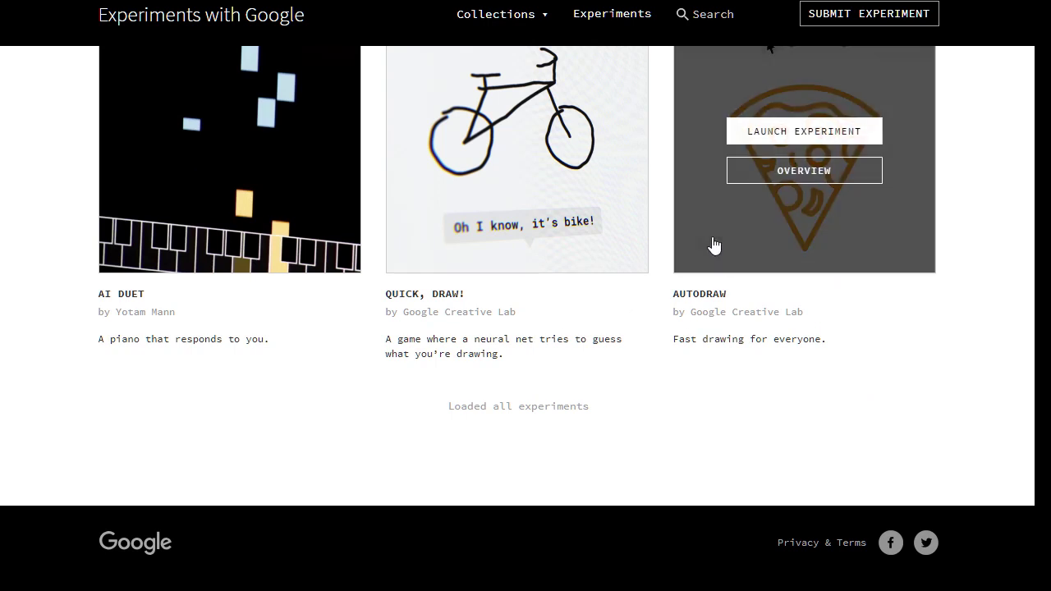
- Read AutoDraw's overview page and launch the experiment on a blank canvas
left_click(711, 241)
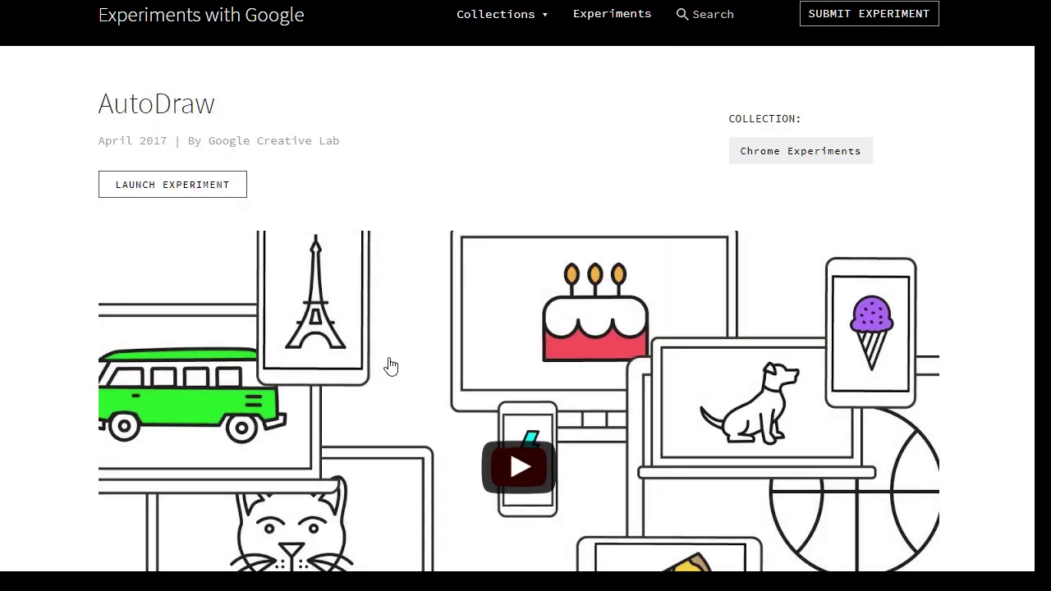
scroll(424, 403, "down", 8)
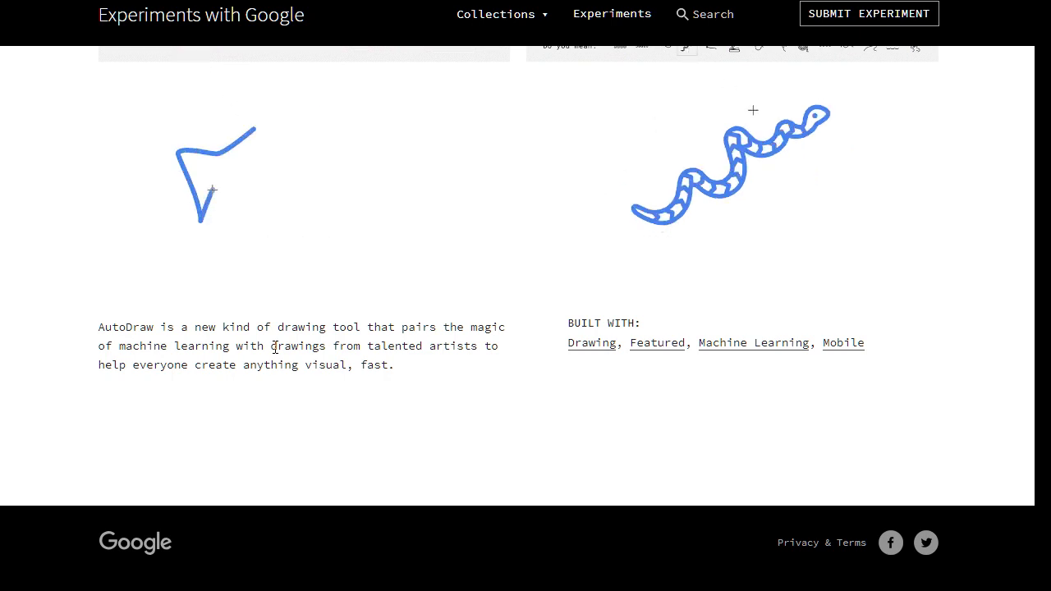
scroll(312, 427, "up", 2)
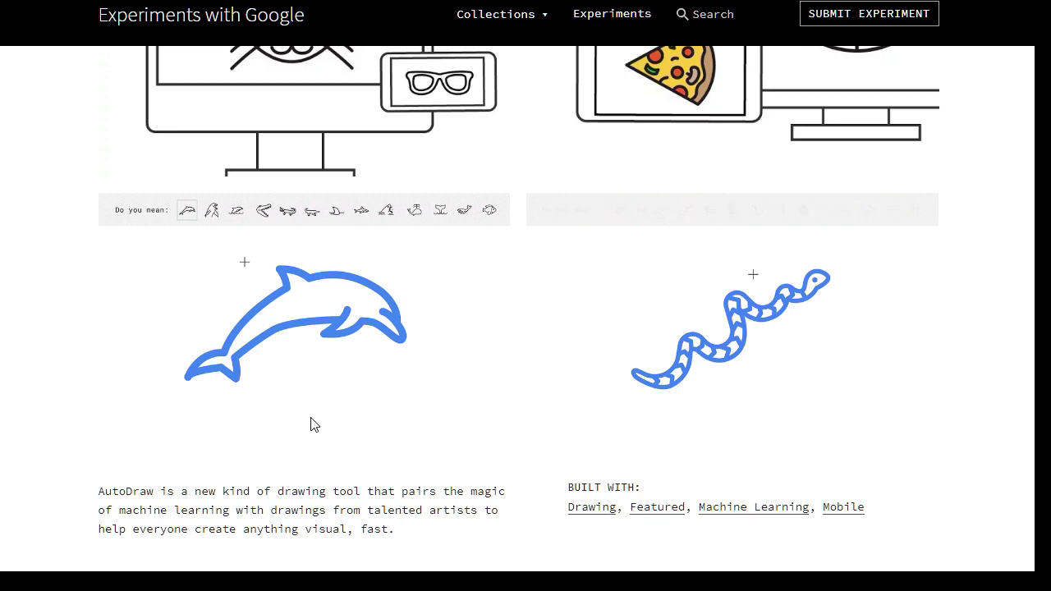
scroll(312, 424, "up", 6)
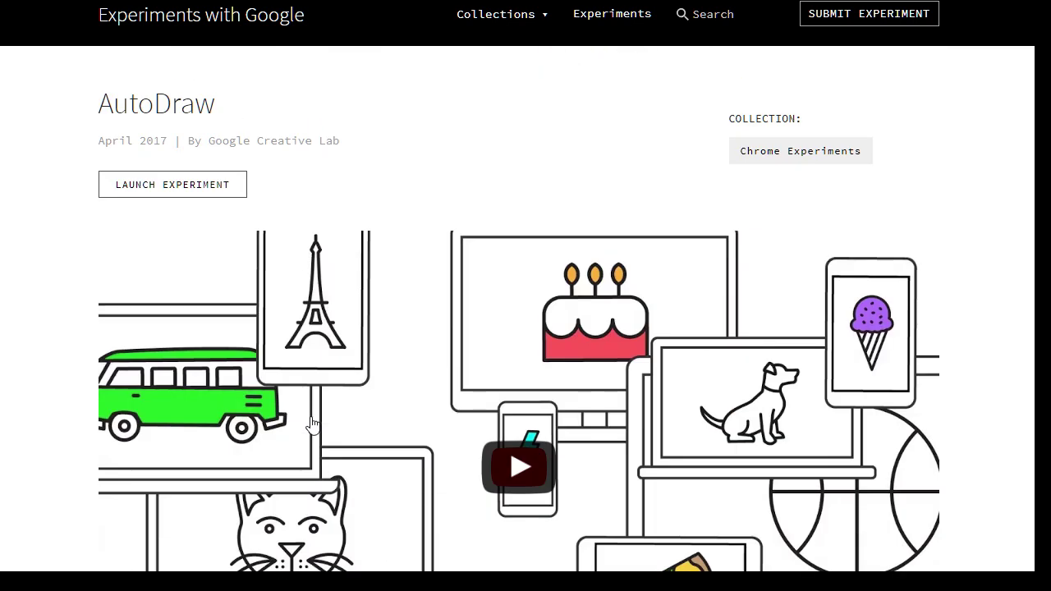
left_click(235, 191)
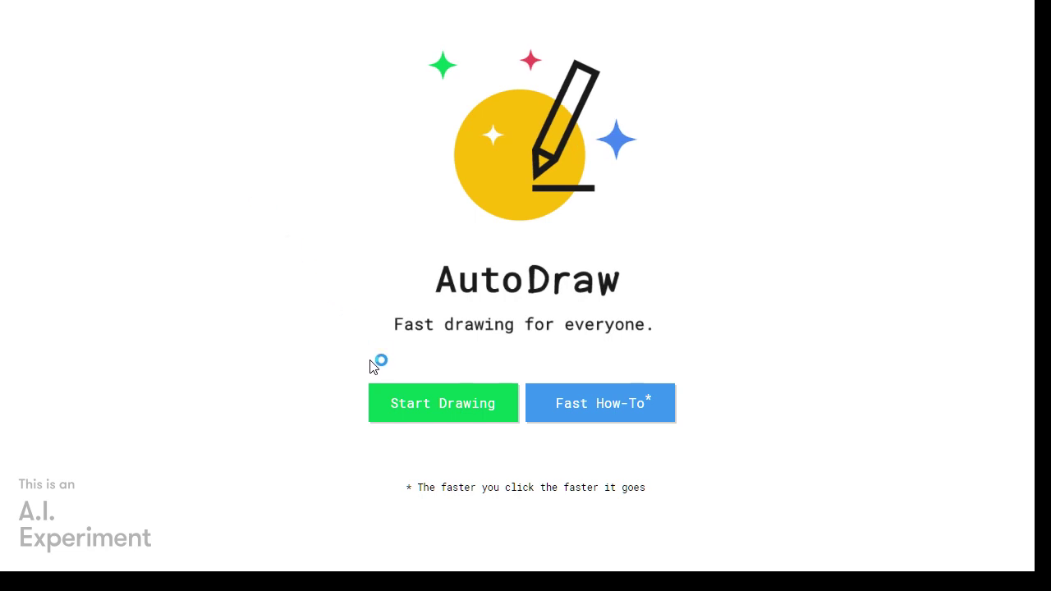
left_click(405, 409)
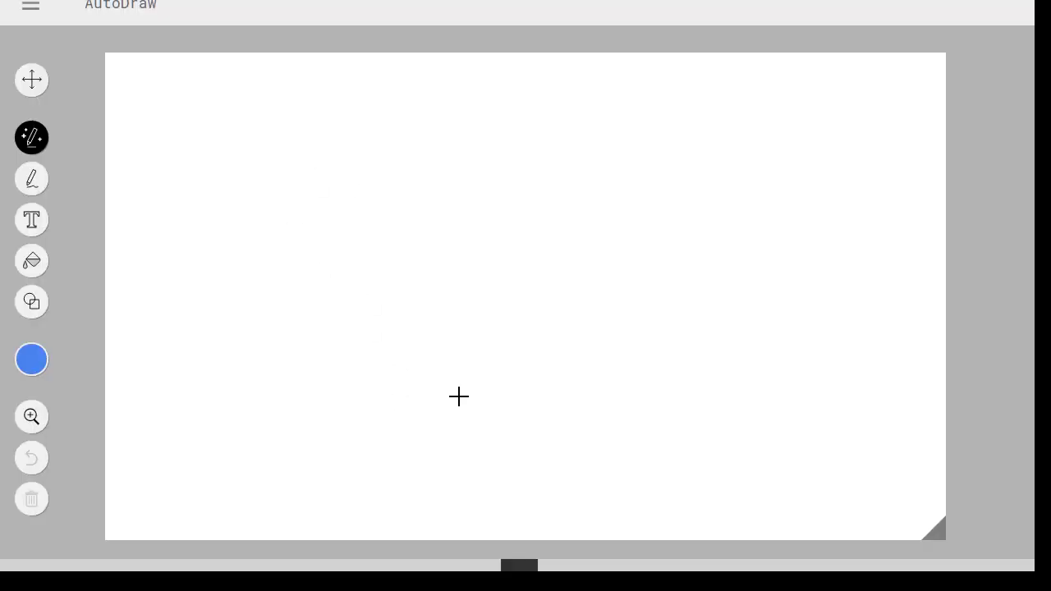
- Draw a rough snowman from three stacked circles, adding eyes, a nose and a mouth to the head
mouse_move(581, 215)
left_mouse_down()
mouse_move(522, 203)
mouse_move(553, 167)
mouse_move(586, 208)
mouse_move(558, 227)
left_mouse_up()
mouse_move(570, 292)
left_mouse_down()
mouse_move(506, 276)
mouse_move(534, 230)
left_mouse_up()
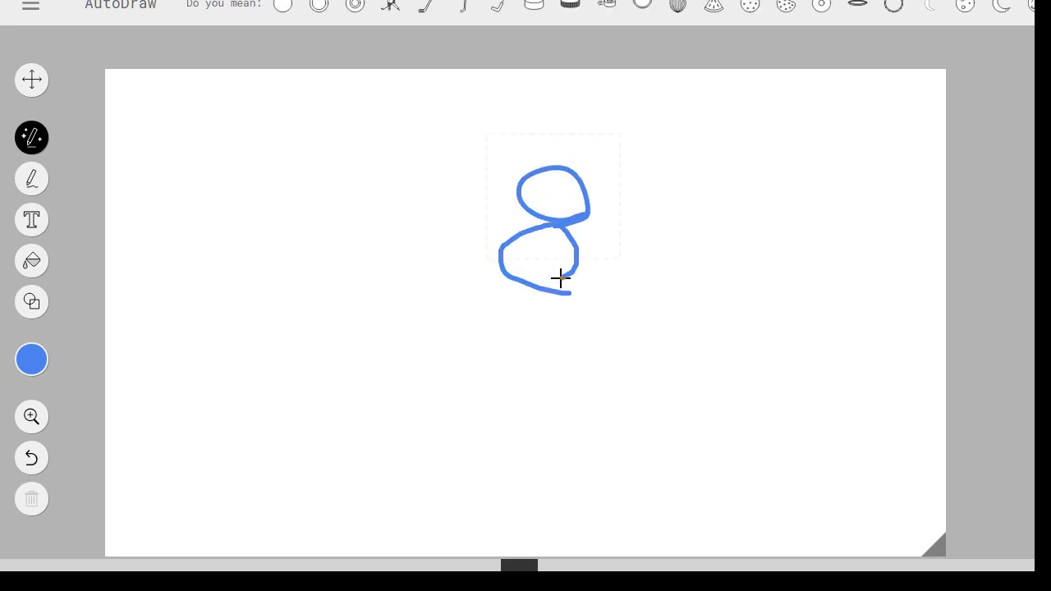
mouse_move(560, 278)
left_mouse_down()
mouse_move(522, 289)
mouse_move(501, 362)
mouse_move(569, 372)
mouse_move(559, 305)
mouse_move(525, 291)
left_mouse_up()
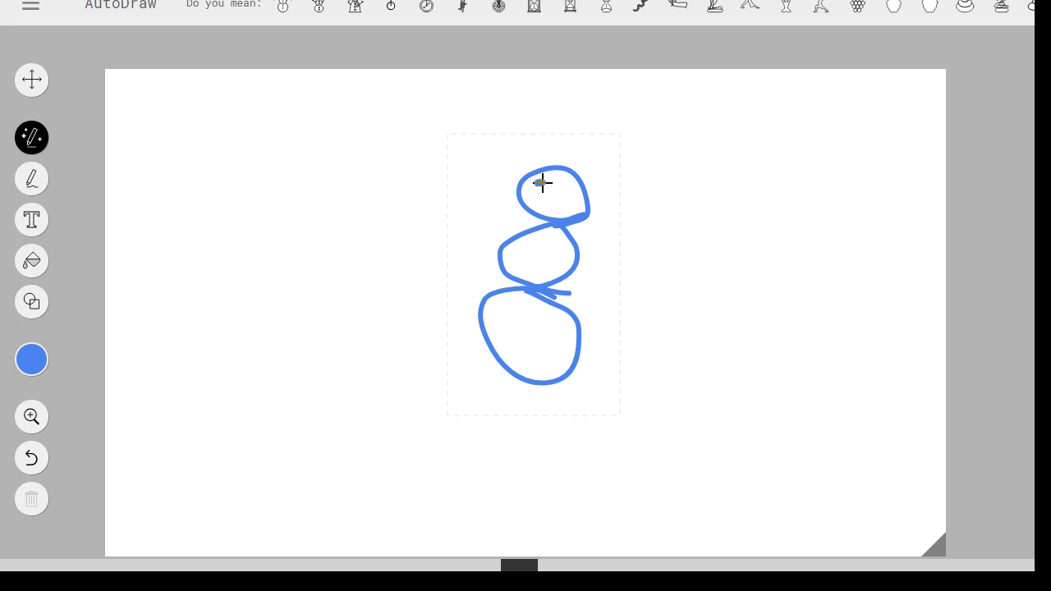
left_click_drag(543, 182, 544, 182)
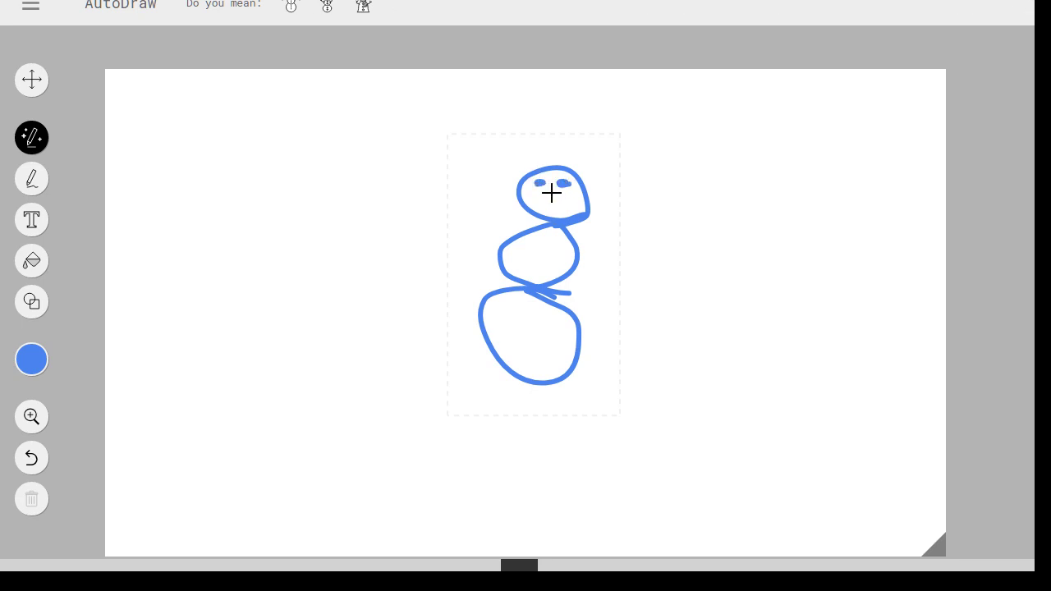
left_click_drag(558, 202, 567, 208)
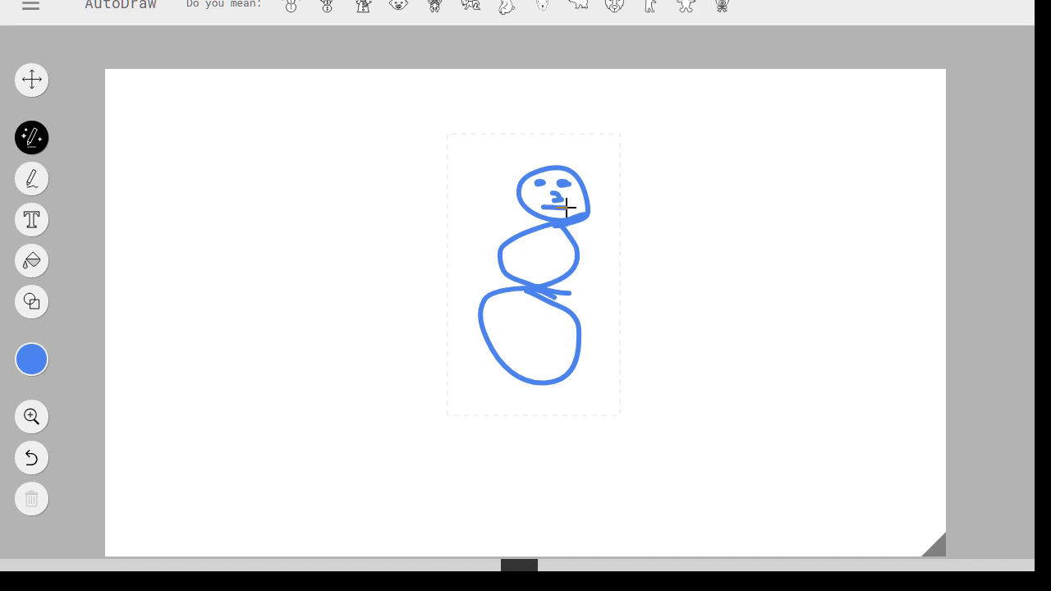
- Swap the sketch for the suggested snowmen, baby face and crying baby, return to the top-hat snowman, and finish with the teddy bear outline
left_click(294, 12)
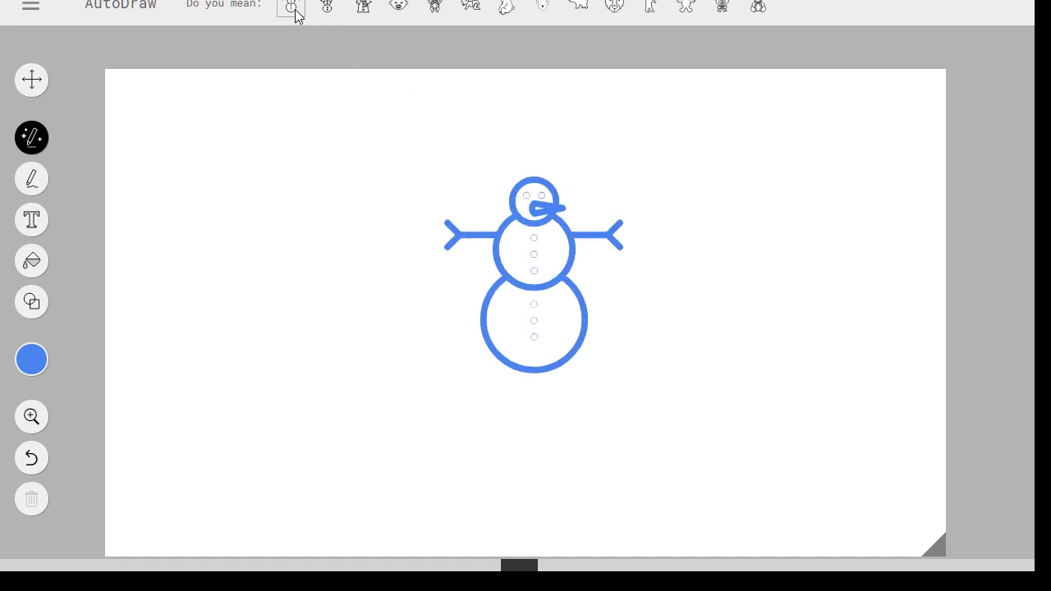
left_click(336, 10)
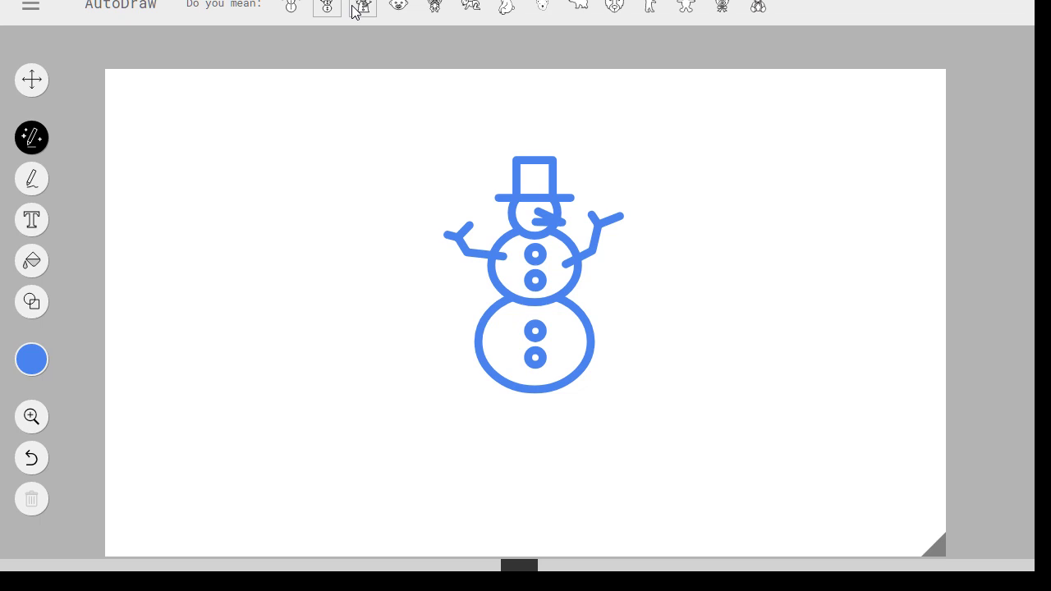
left_click(362, 8)
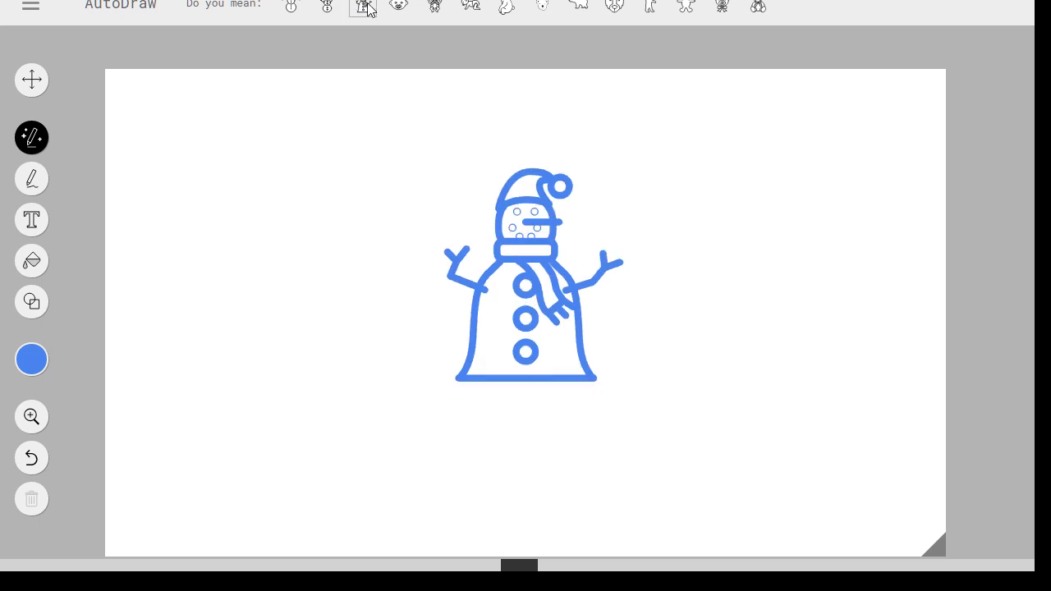
left_click(395, 7)
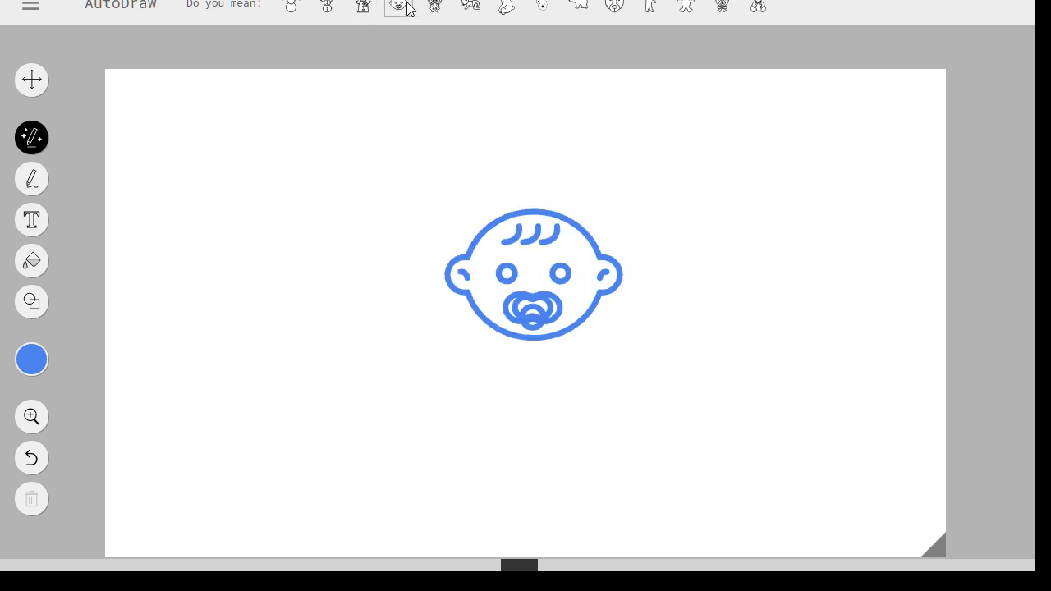
left_click(436, 8)
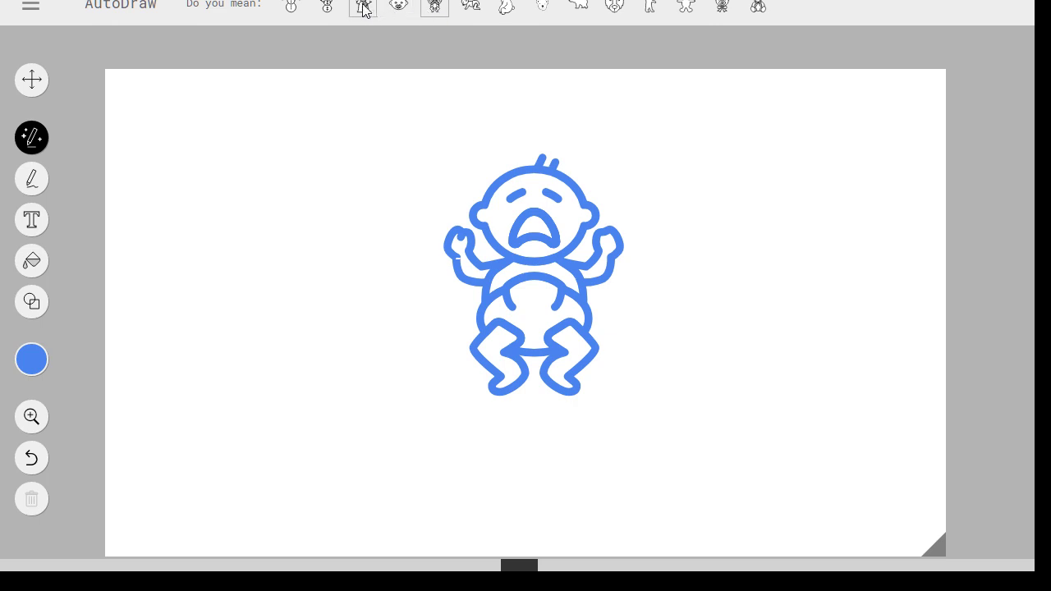
left_click(335, 9)
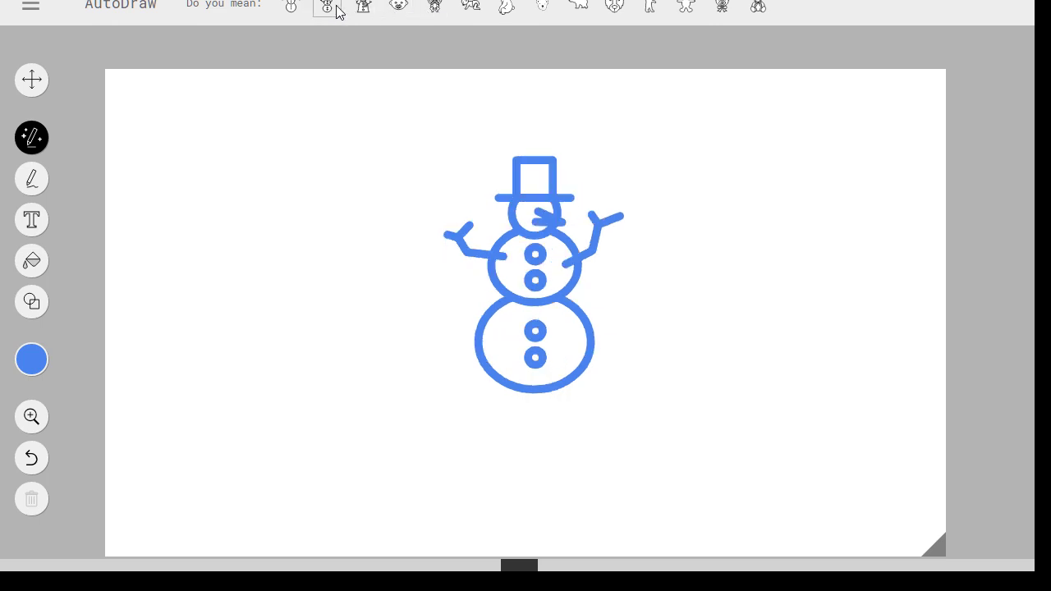
left_click(678, 6)
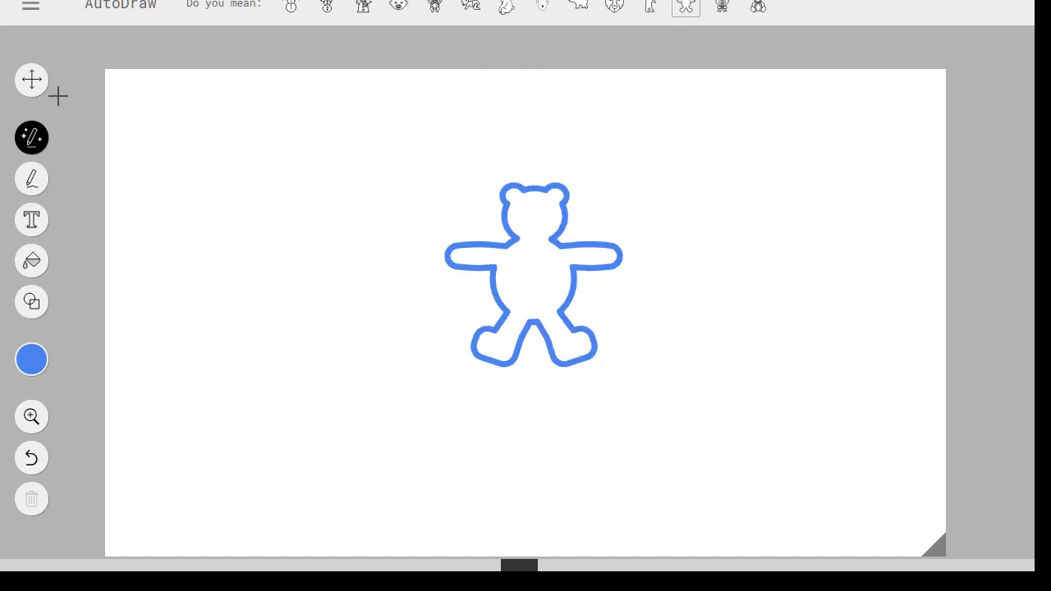
- Look over the Select tool and colour choice, return to AutoDraw, and start over on a blank, less wide landscape canvas
left_click(32, 82)
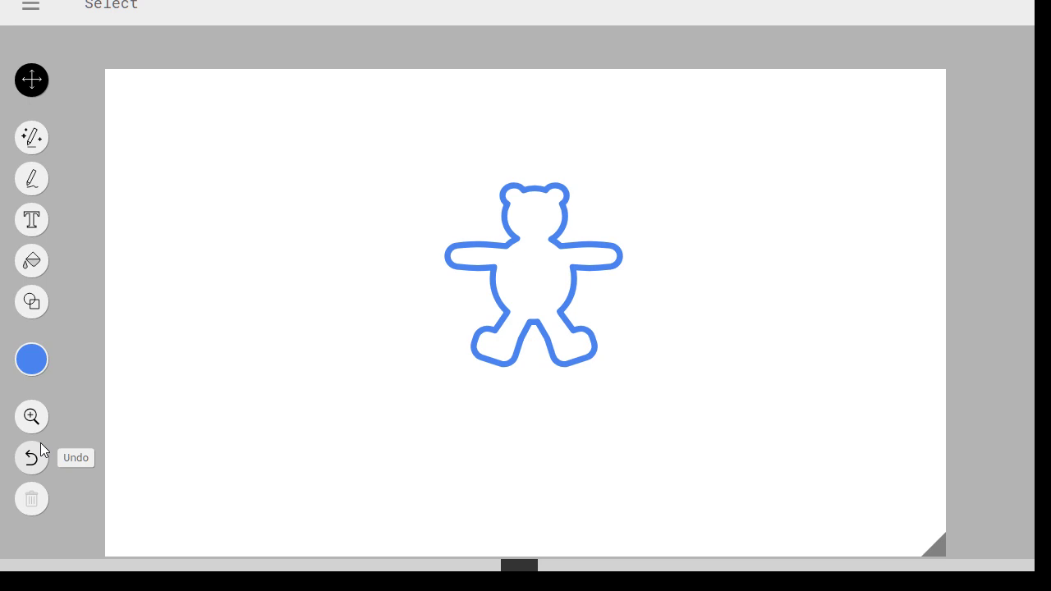
left_click(40, 358)
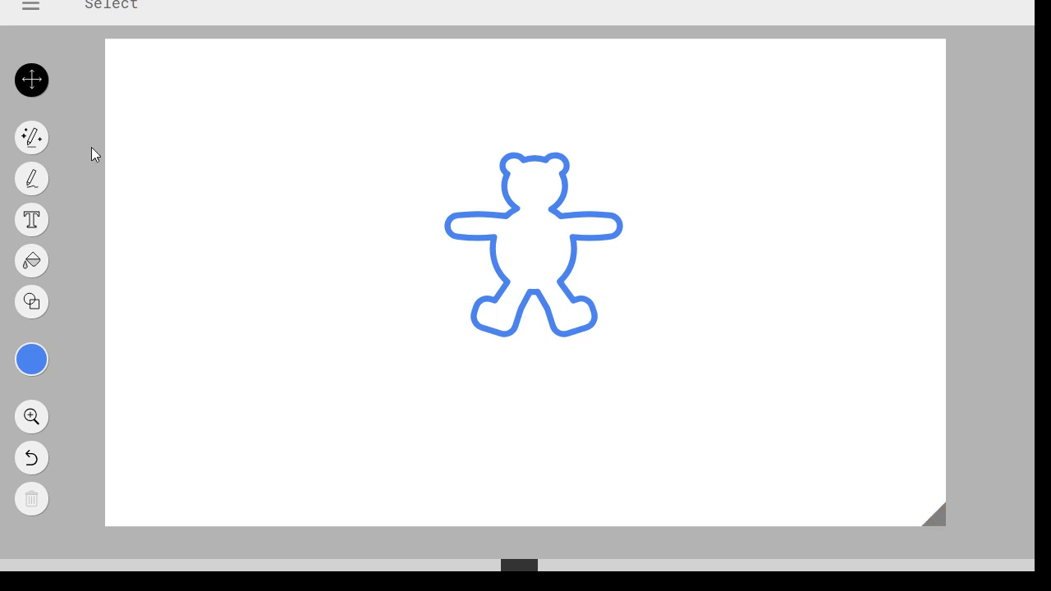
left_click(35, 139)
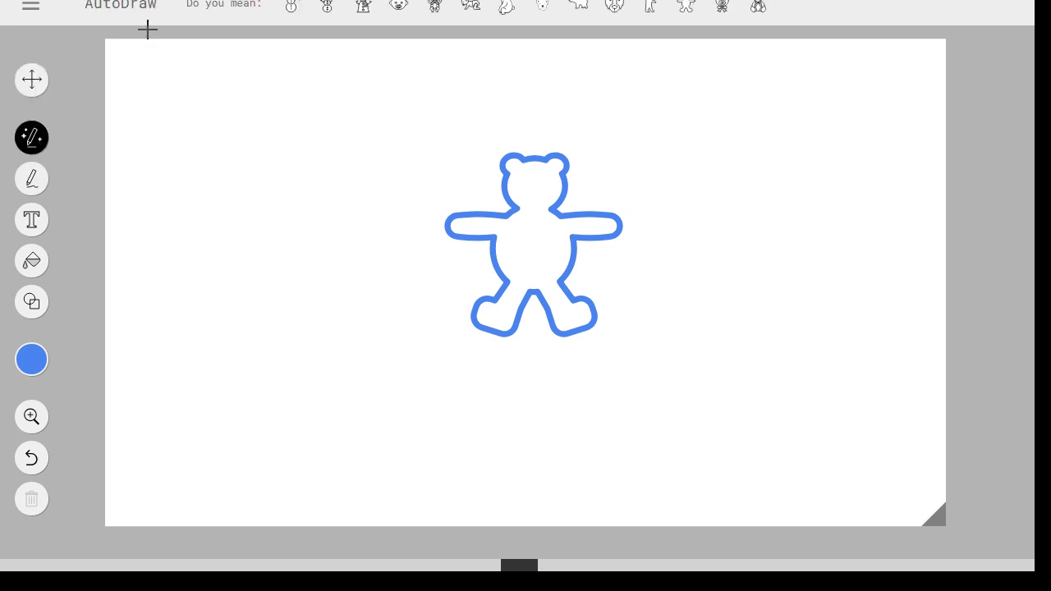
left_click(33, 10)
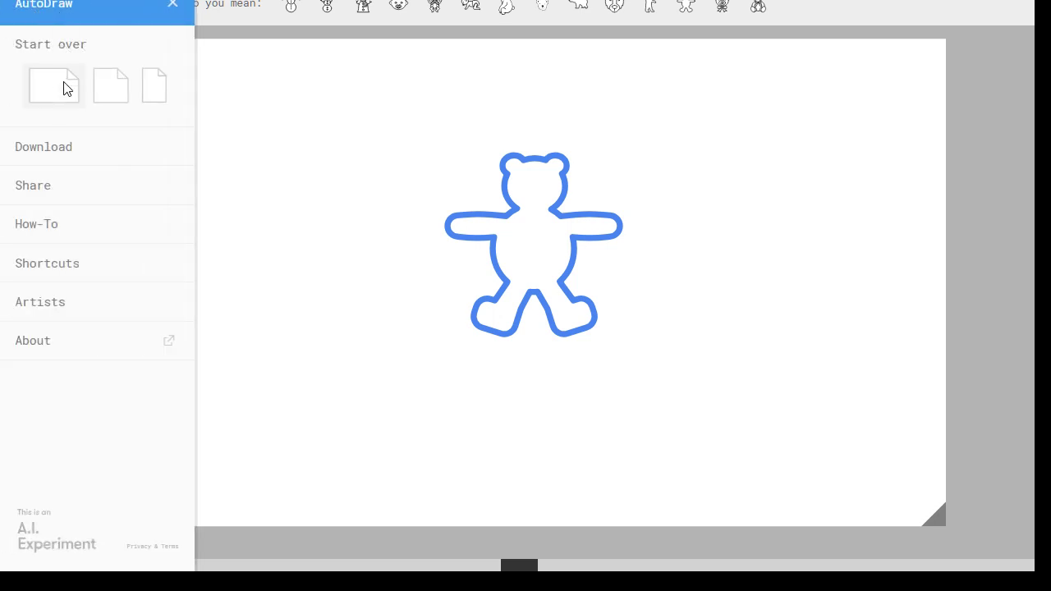
left_click(64, 87)
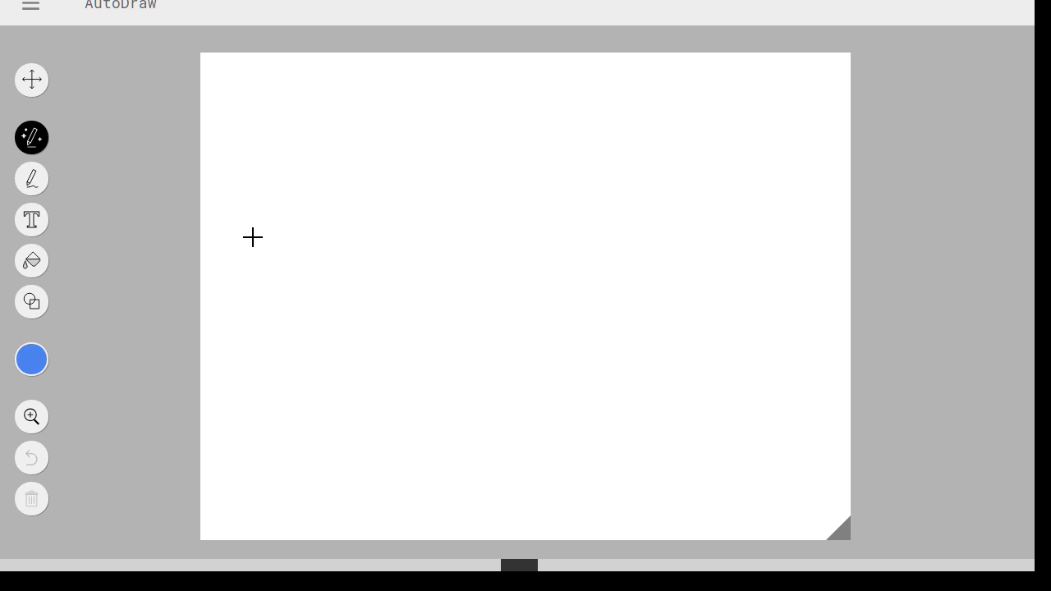
- Draw one long diagonal line across the canvas and replace it with the suggested wrapped candy, followed by the plain narrow necktie
left_click_drag(286, 86, 747, 517)
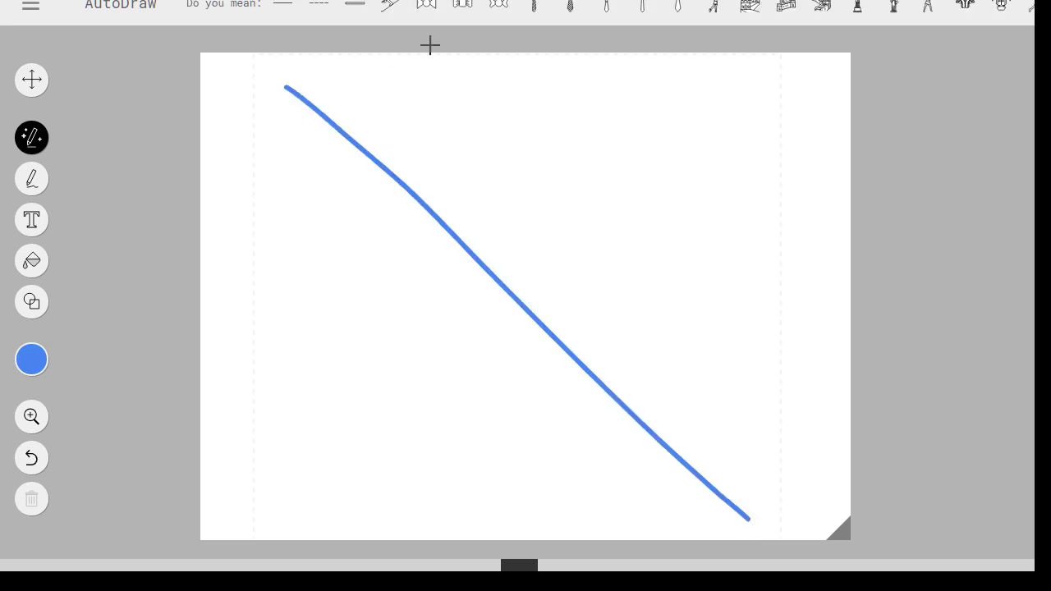
left_click(439, 12)
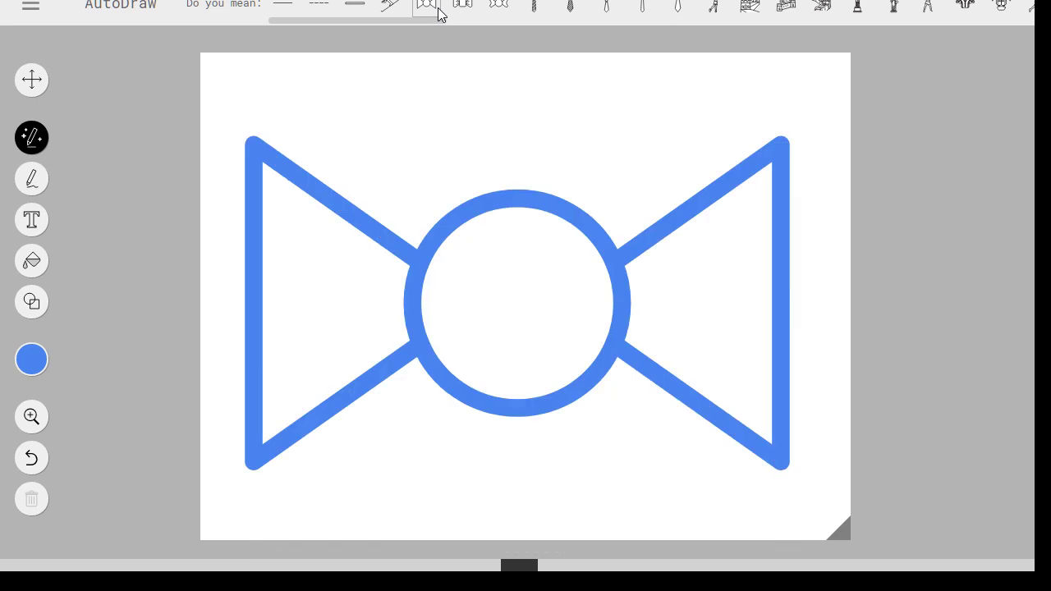
left_click(632, 7)
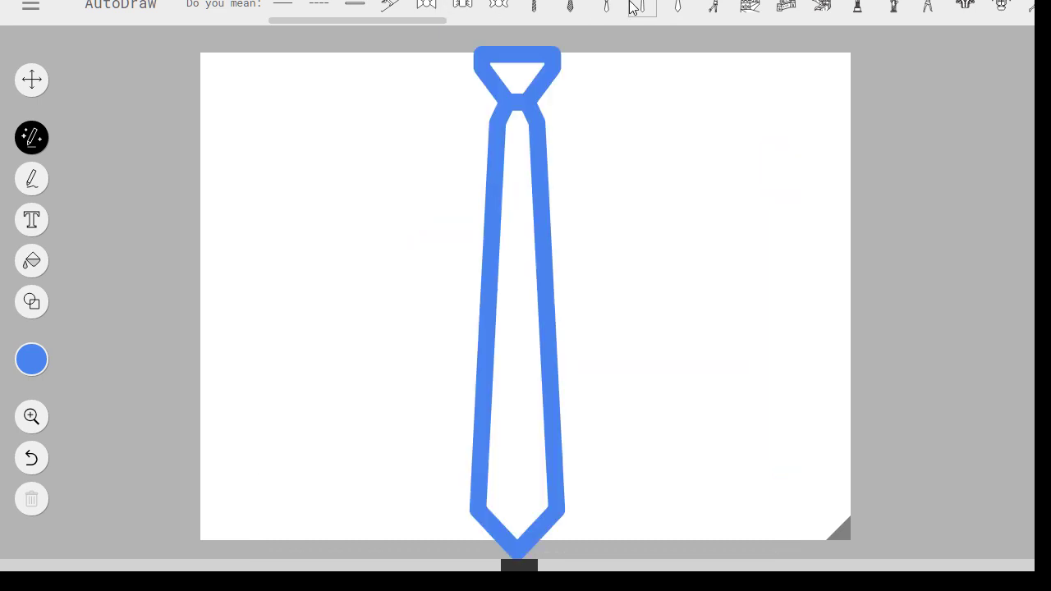
- Try the suggested statue with outstretched arms, the boxer, the laced top and the running football player as replacements for the line
left_click(856, 8)
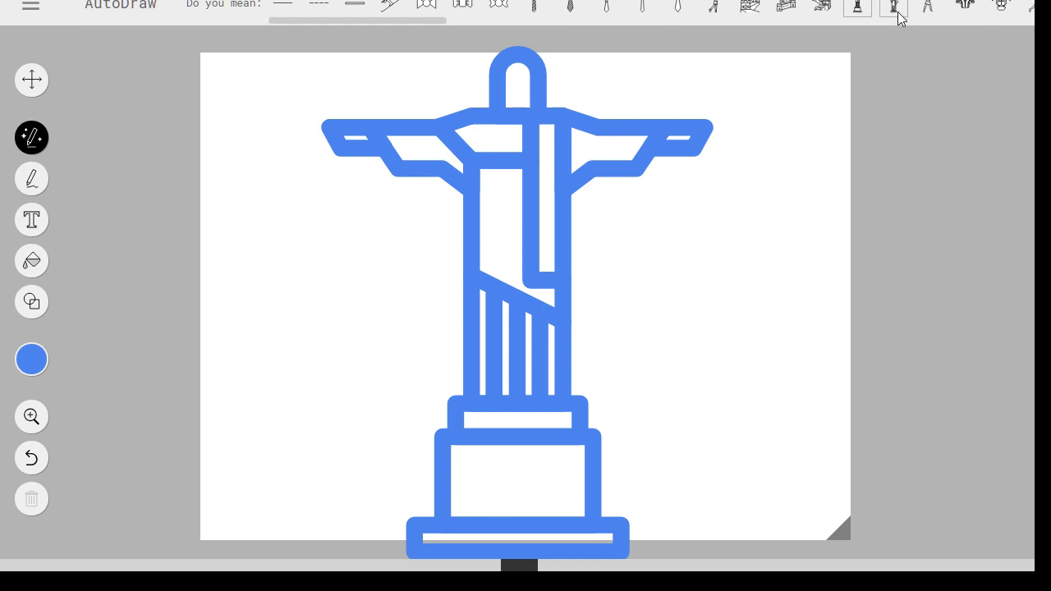
left_click(864, 9)
left_click(931, 7)
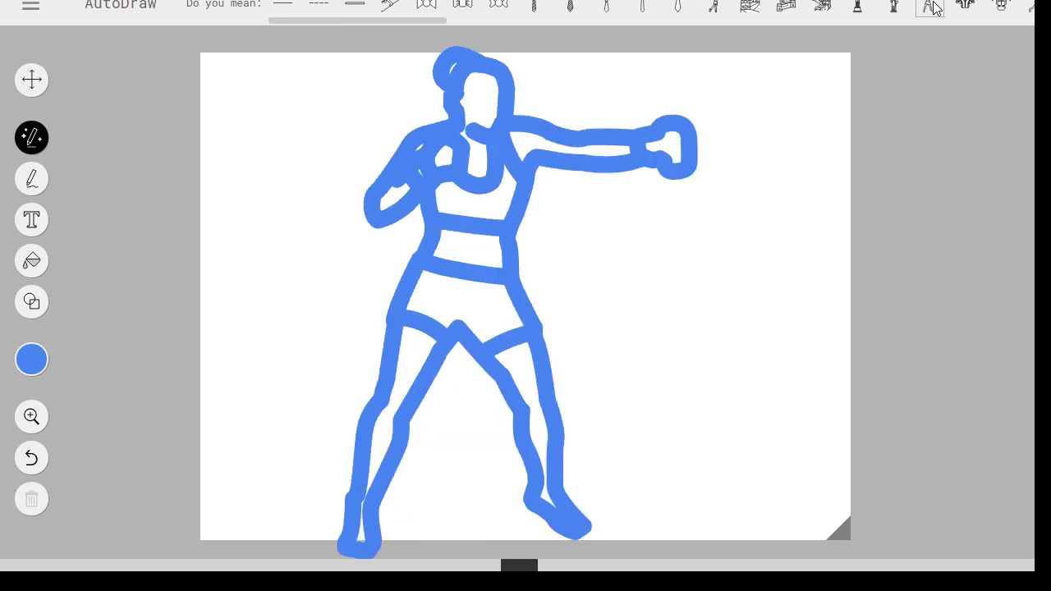
left_click(965, 8)
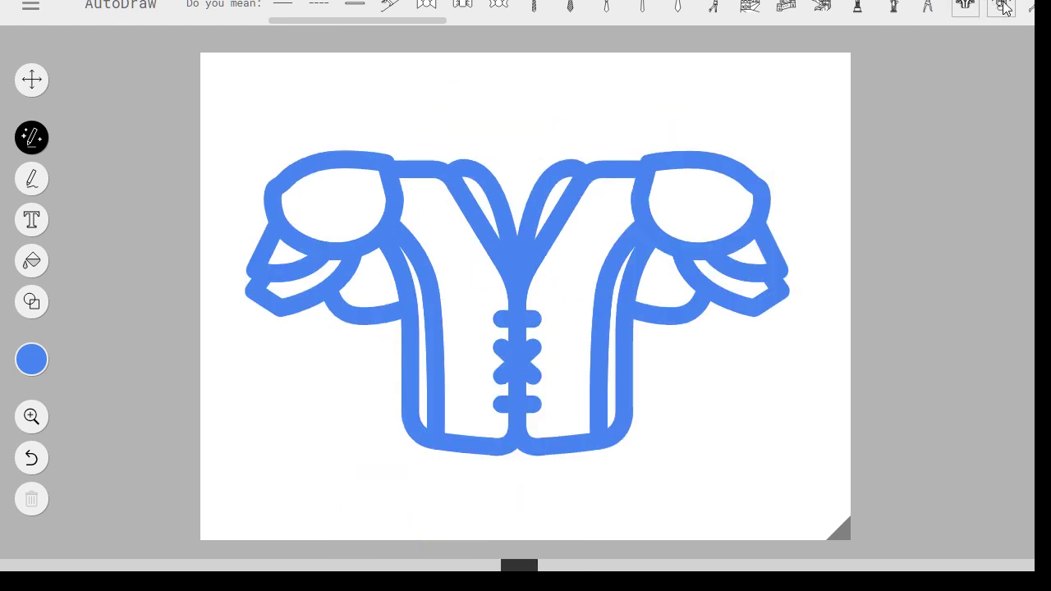
left_click(1001, 8)
left_click(1031, 7)
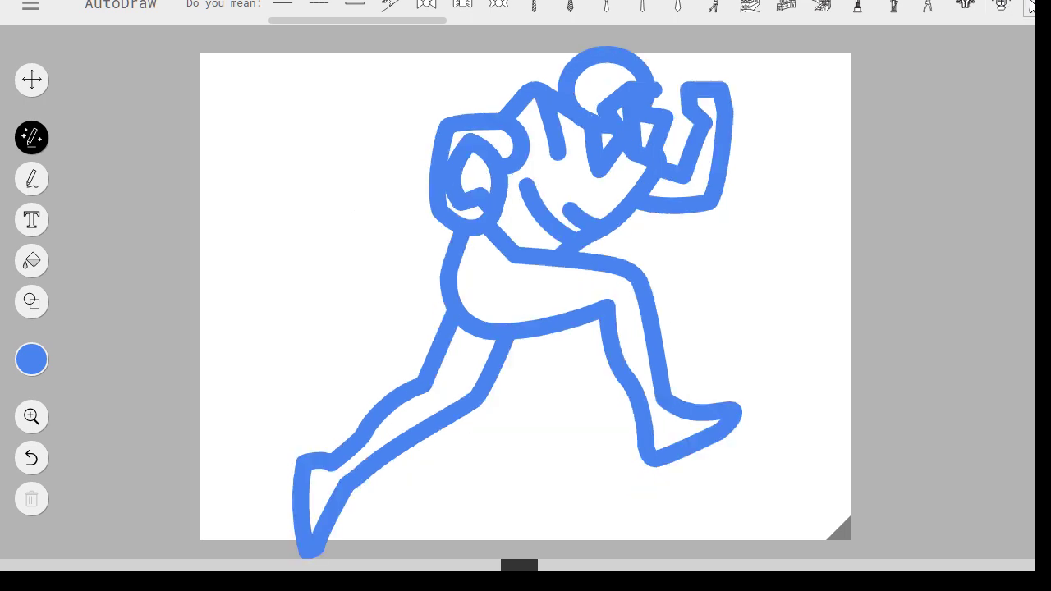
- Replace the drawing in turn with two suggested fortress walls, the plain wide necktie, the solid line and the dashed line
left_click(786, 8)
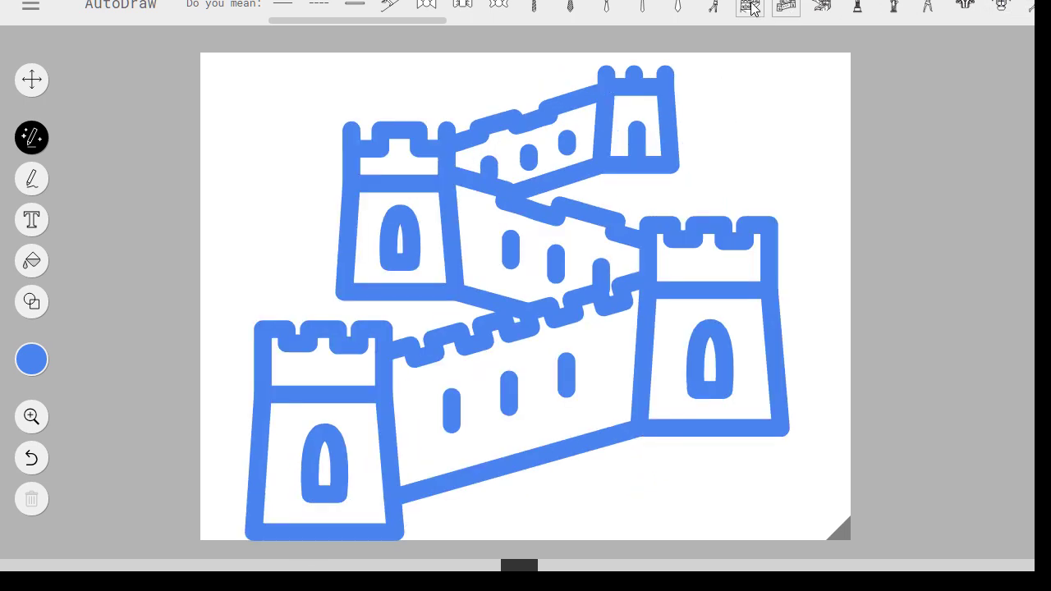
left_click(747, 8)
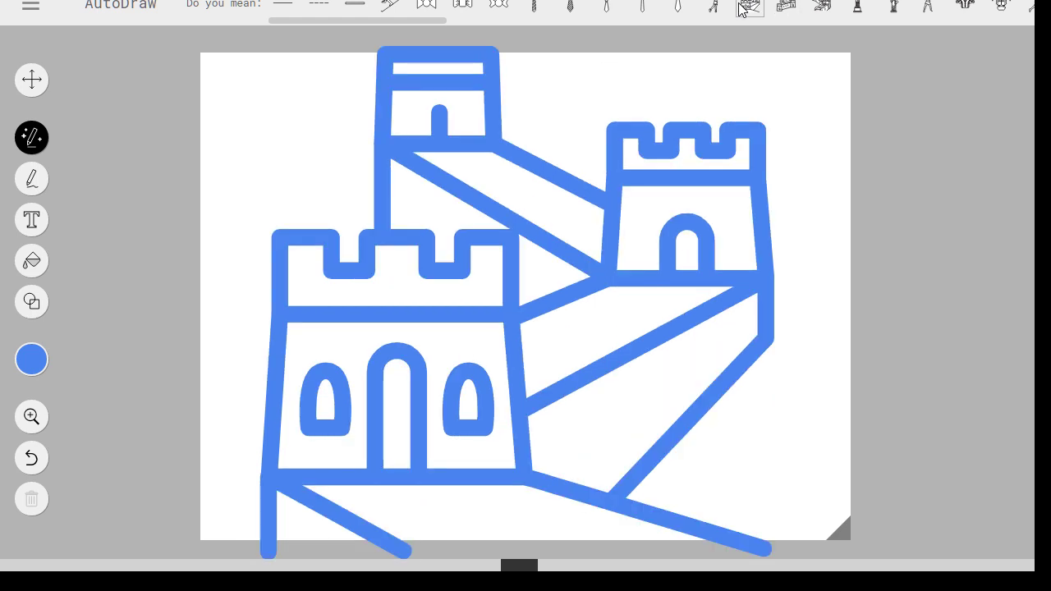
left_click(678, 8)
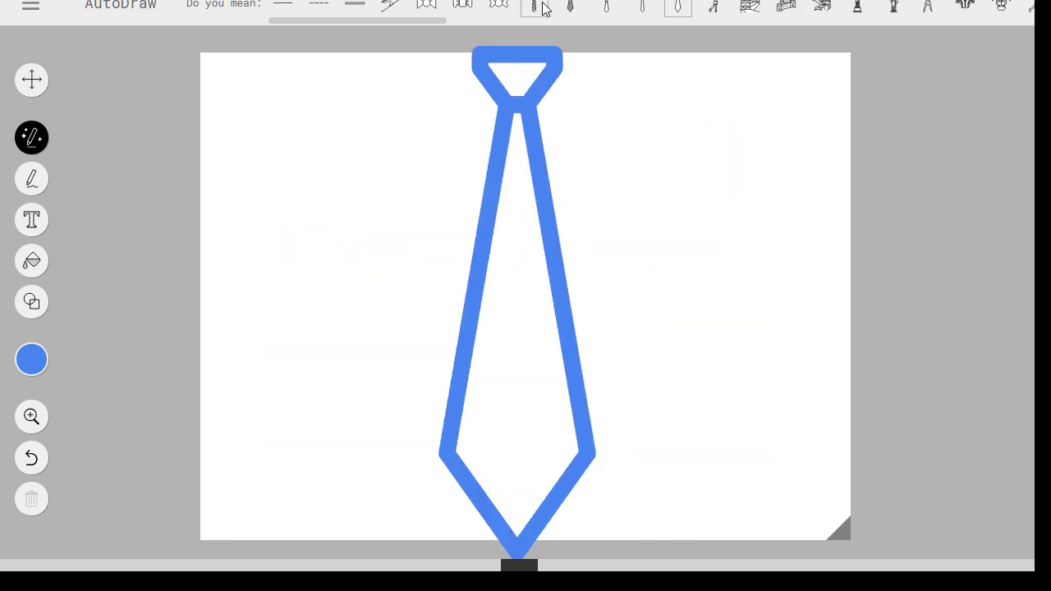
left_click(283, 5)
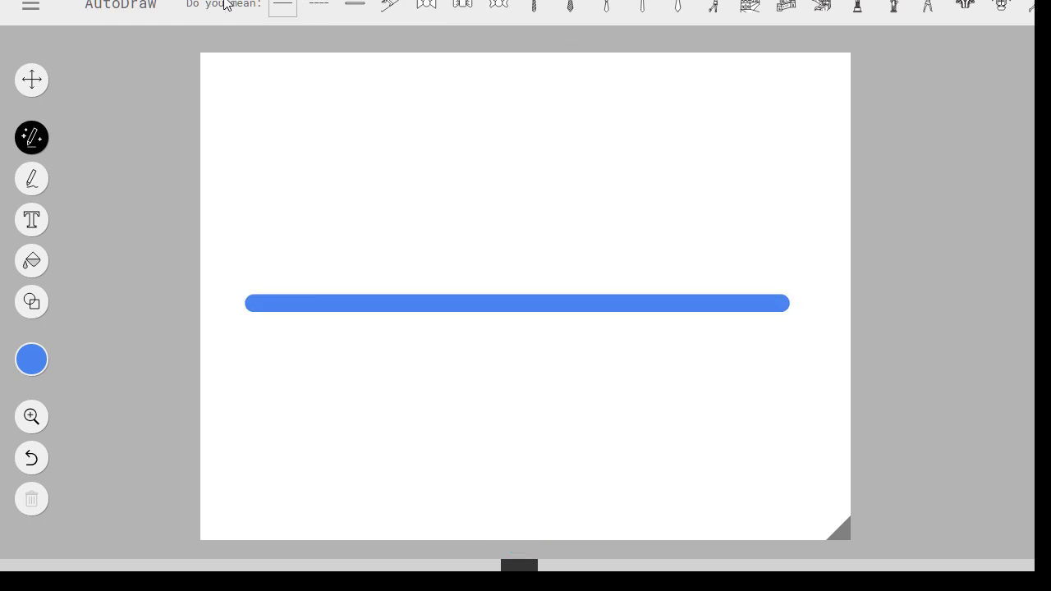
left_click(316, 4)
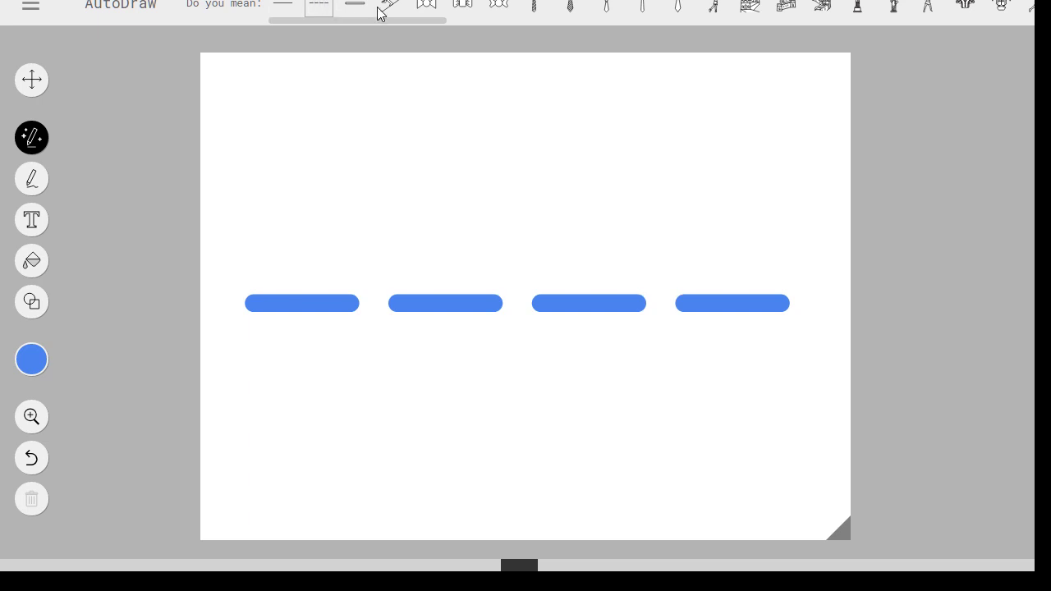
- Cycle through the suggested necktie drawings: striped, polka-dotted, looped, narrow plain and wide plain
left_click(465, 8)
left_click(539, 6)
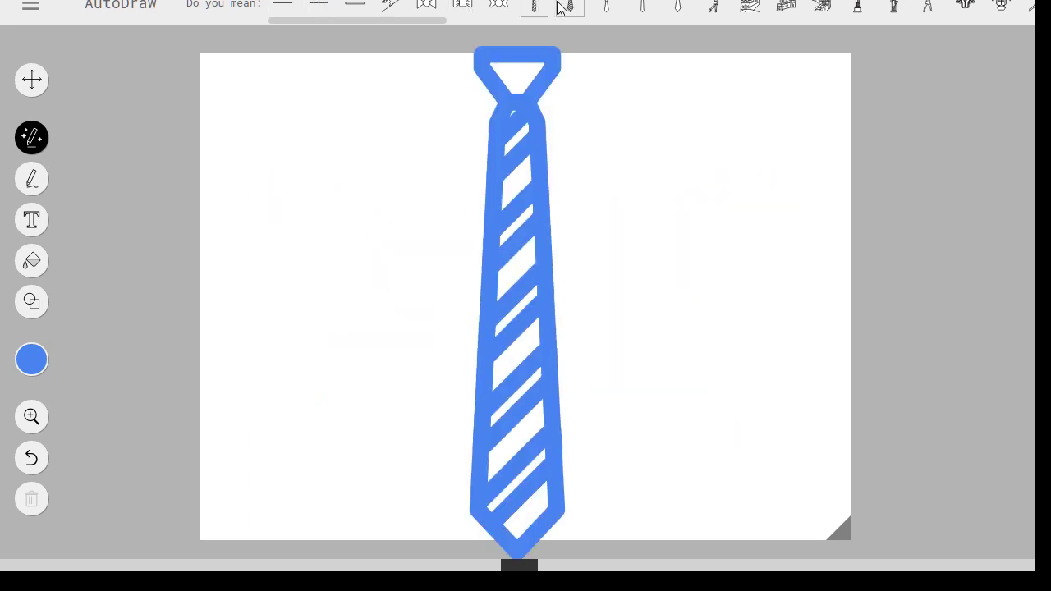
left_click(570, 7)
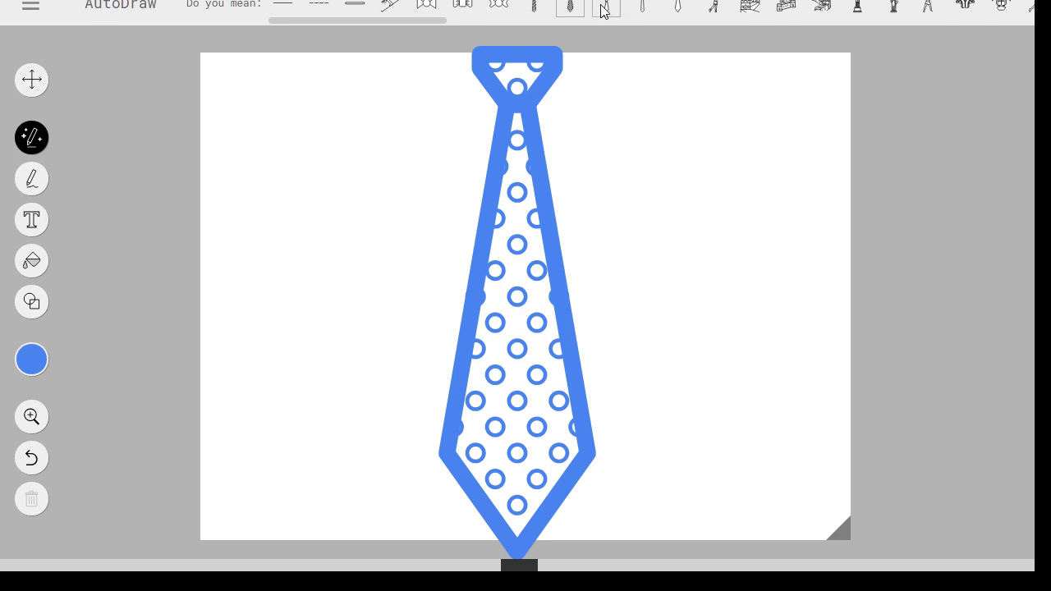
left_click(604, 9)
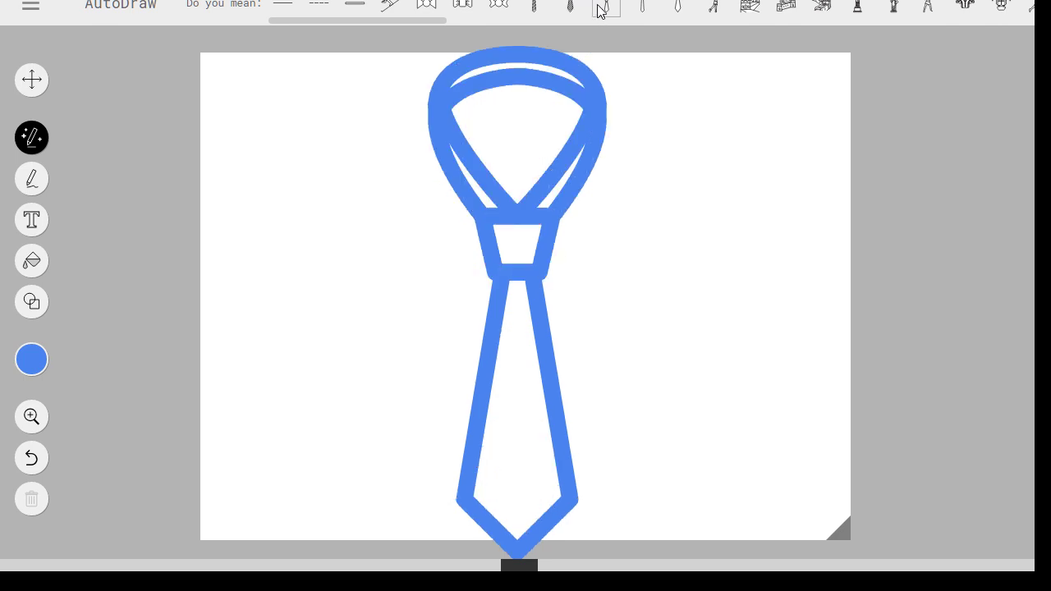
left_click(641, 8)
left_click(675, 9)
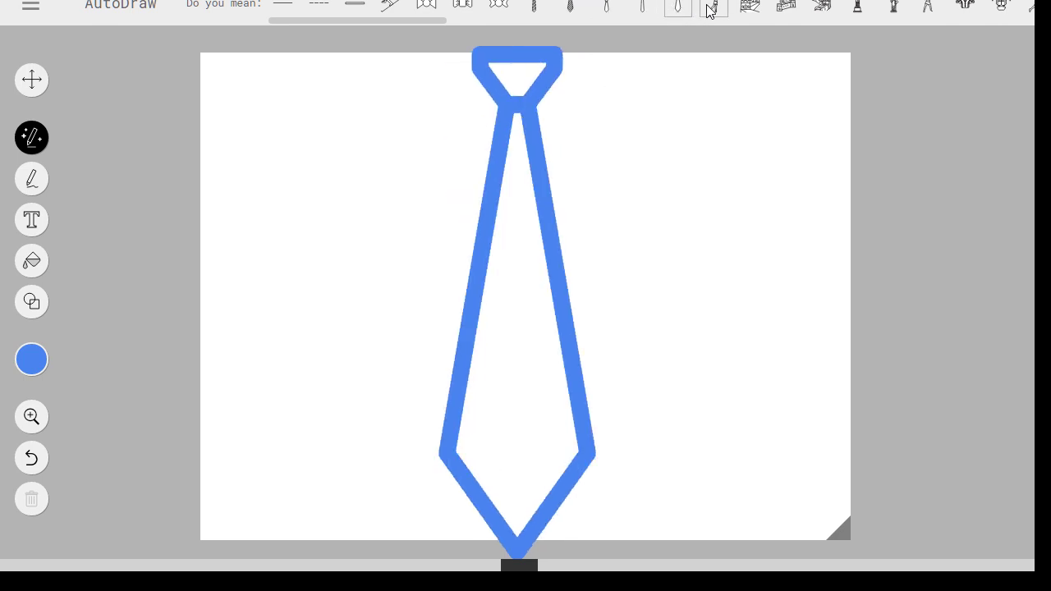
- Replace the necktie with the suggested golfer, followed by the three fortress wall drawings, ending with the winding wall with a roofed tower
left_click(713, 9)
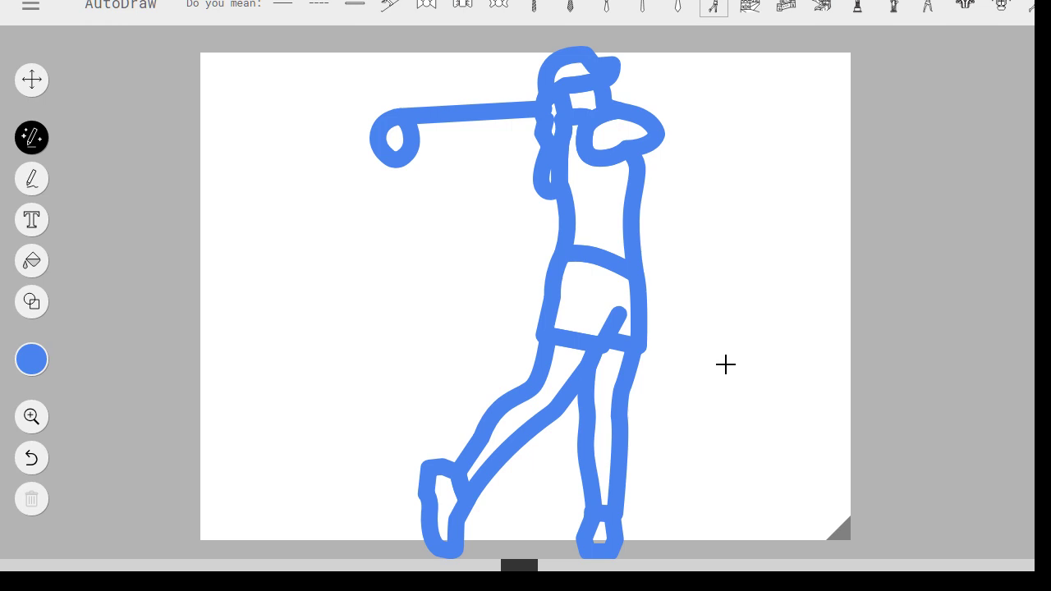
left_click(750, 8)
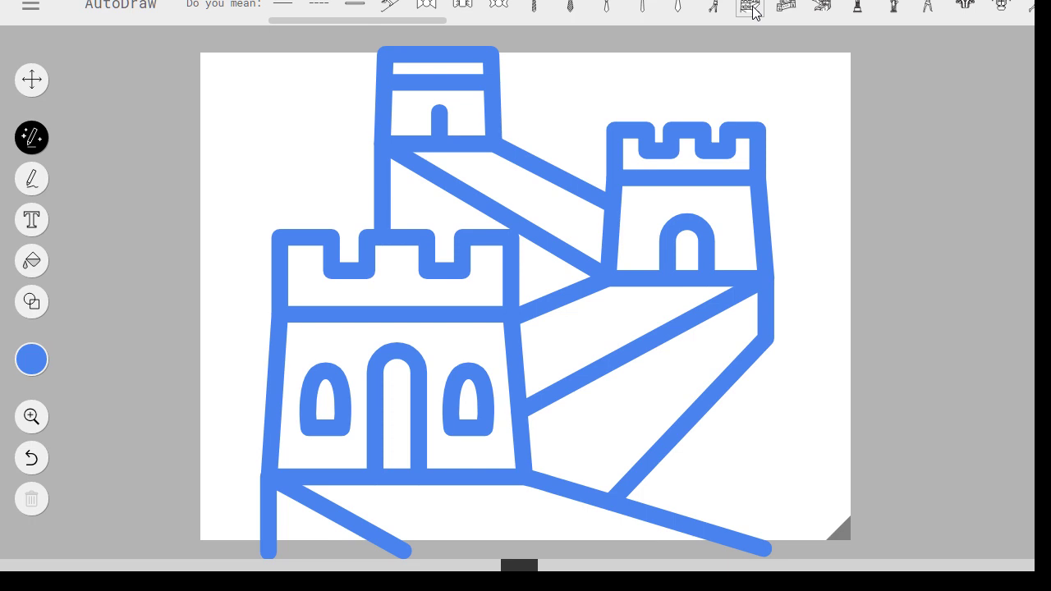
left_click(786, 7)
left_click(821, 7)
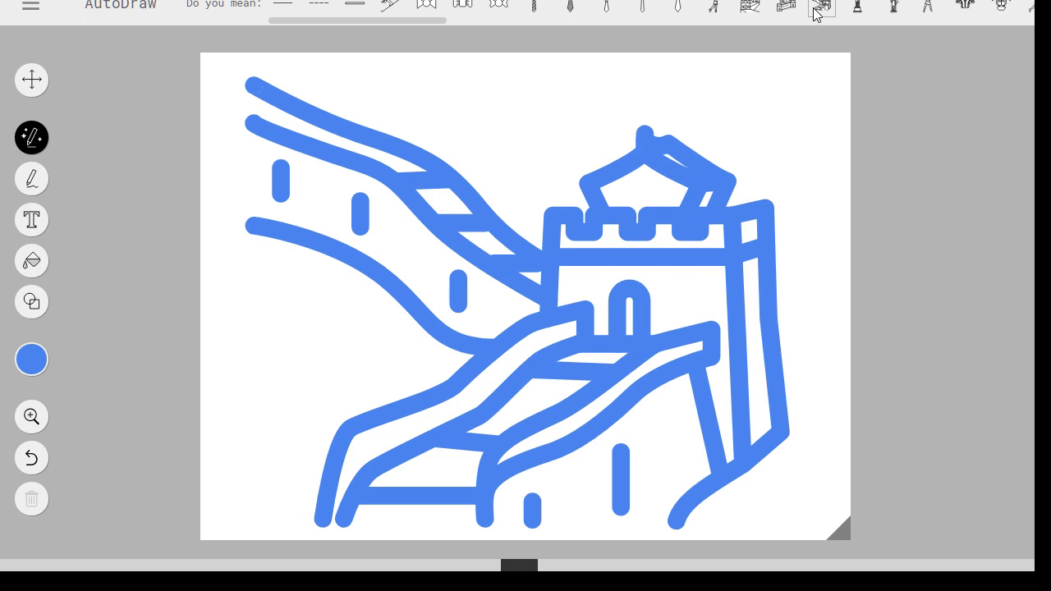
- Replace the fortress wall in turn with the suggested statue with outstretched arms, the Statue of Liberty and the boxer
left_click(856, 7)
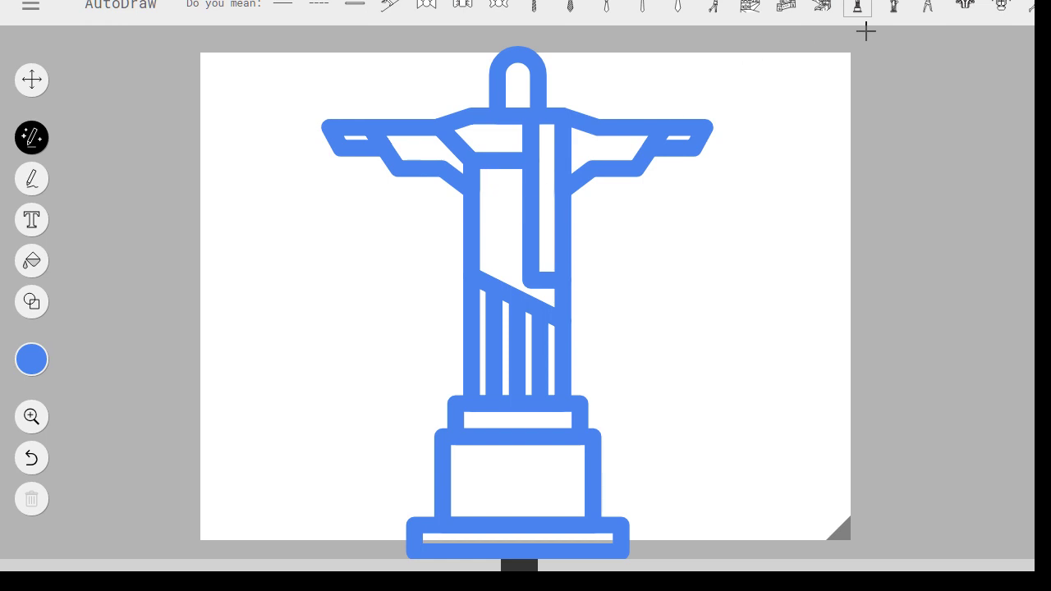
left_click(889, 15)
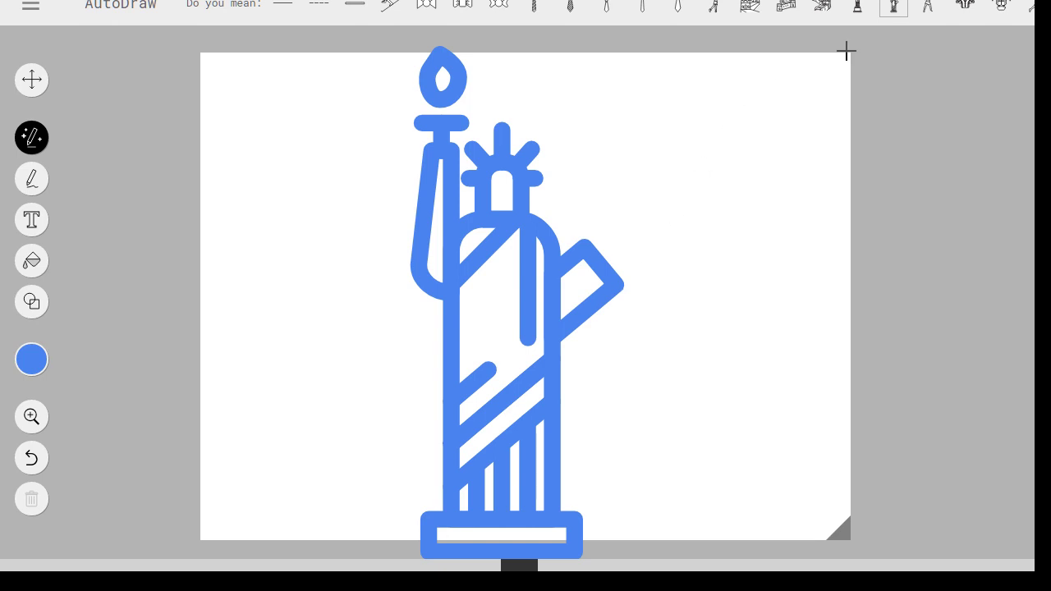
left_click(927, 8)
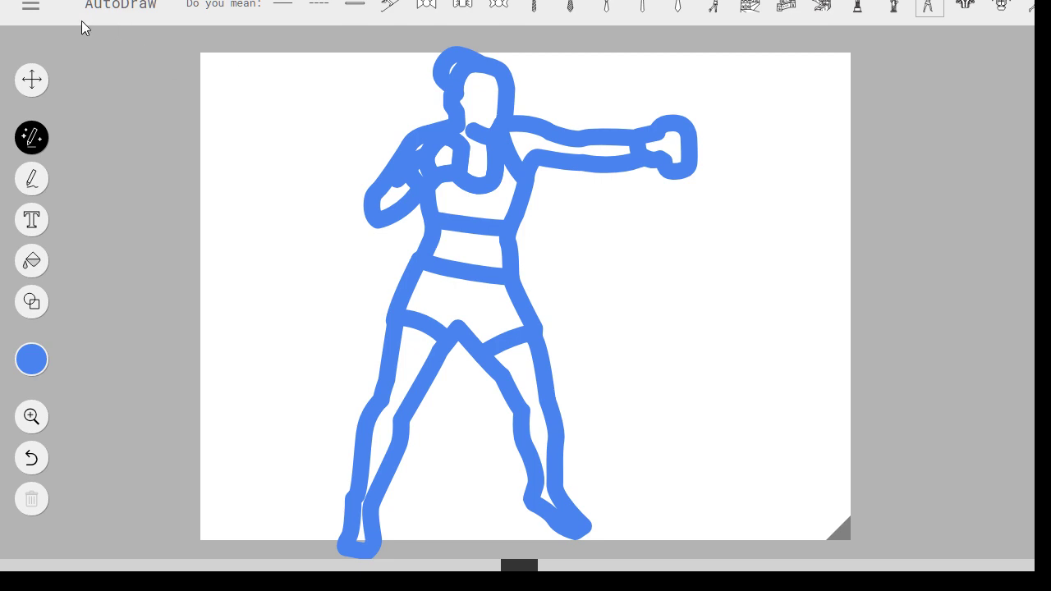
- Start over on a blank landscape canvas and sketch two long diagonal lines crossing in a large X
left_click(34, 11)
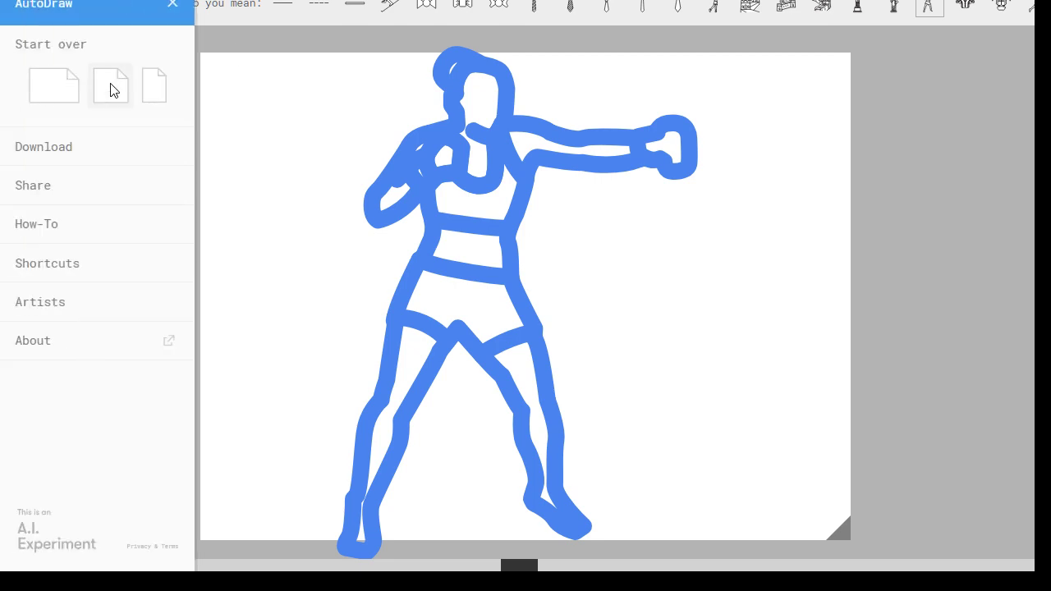
left_click(63, 90)
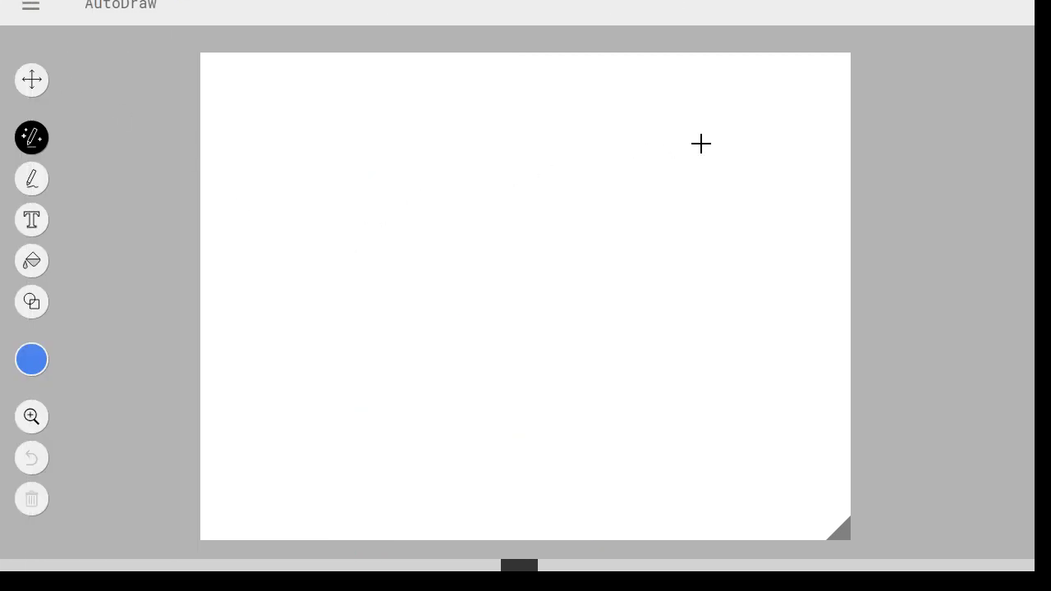
left_click_drag(364, 127, 786, 507)
mouse_move(369, 450)
left_mouse_down()
mouse_move(470, 369)
mouse_move(775, 167)
left_mouse_up()
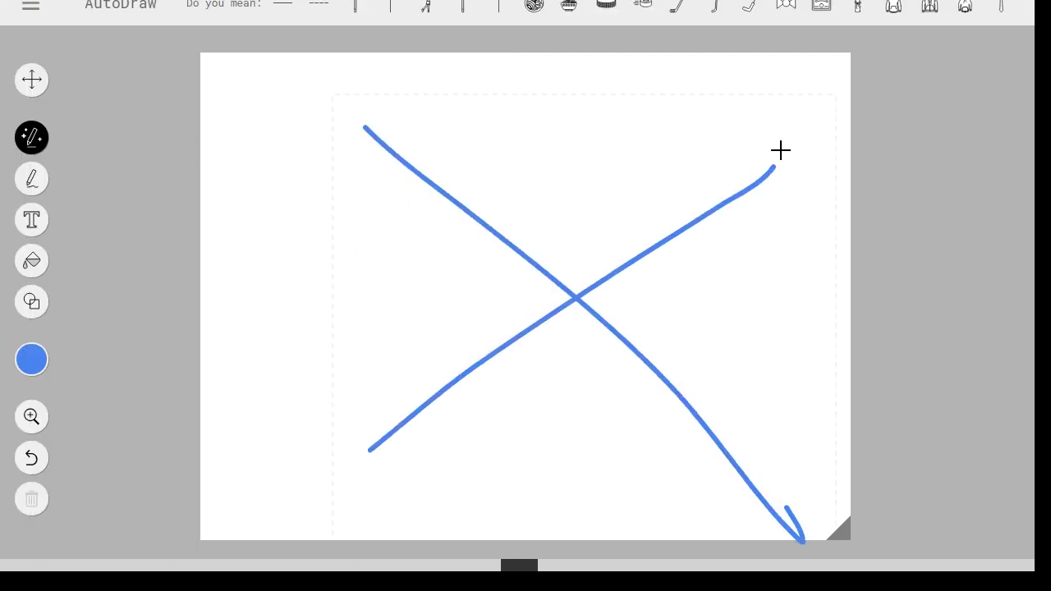
- Try the suggested noodle bowl from above, noodle bowl with chopsticks, two drinking glasses and slim pointed pen as replacements for the X
left_click(531, 12)
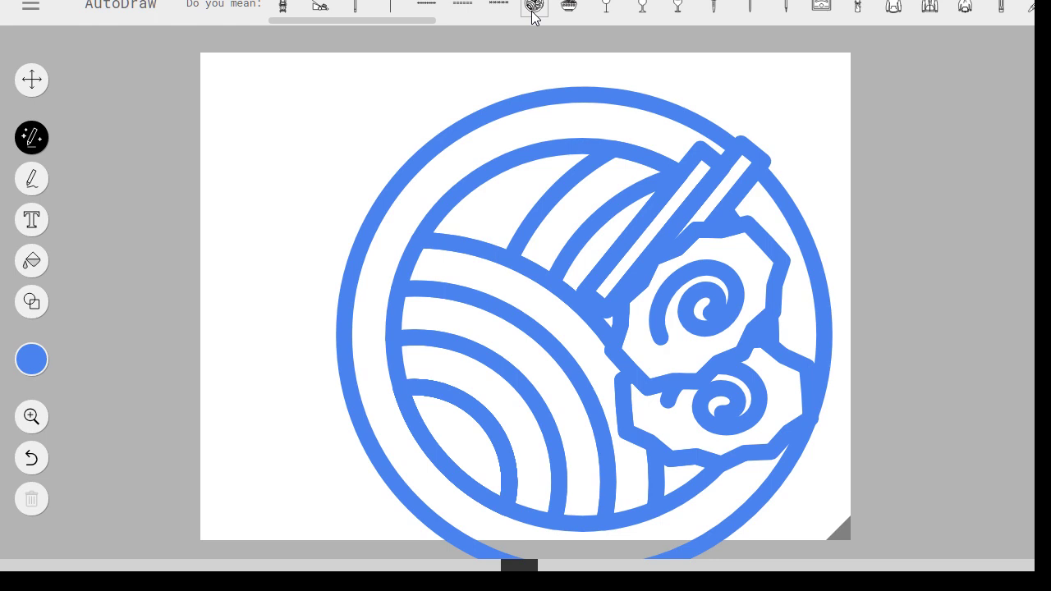
left_click(558, 13)
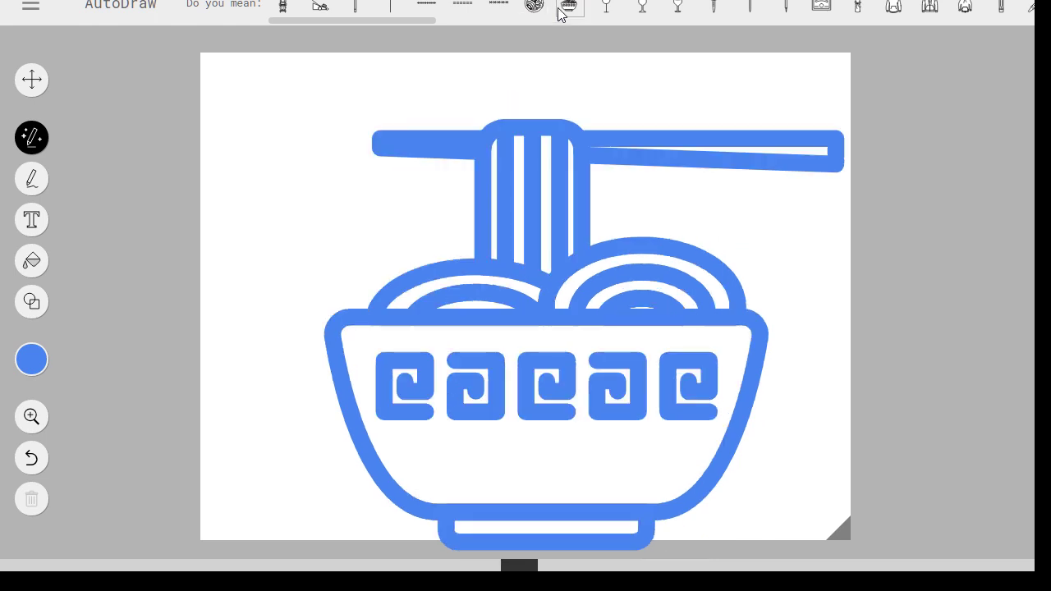
left_click(604, 10)
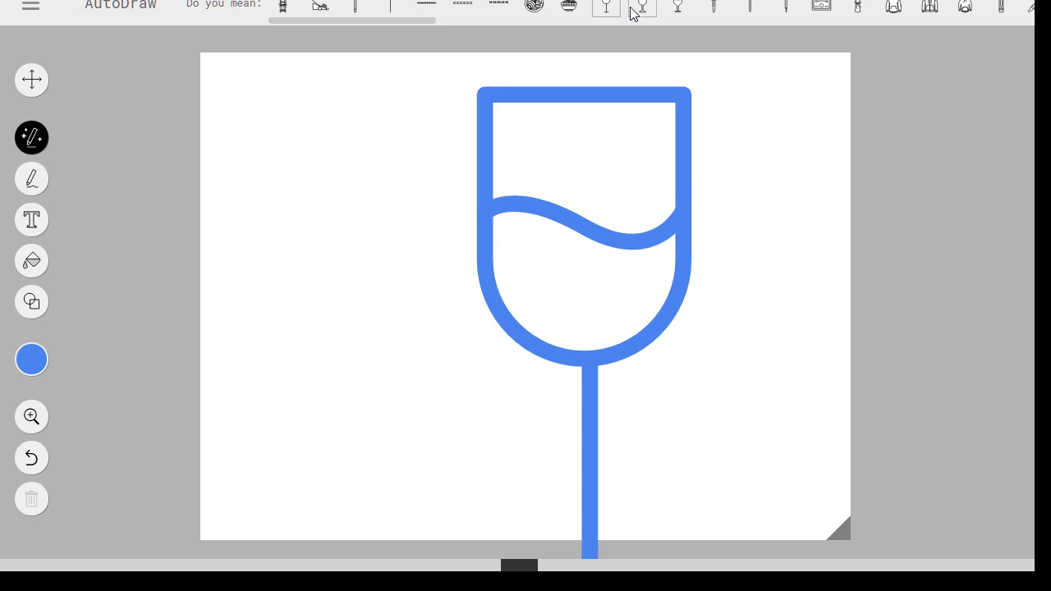
left_click(632, 11)
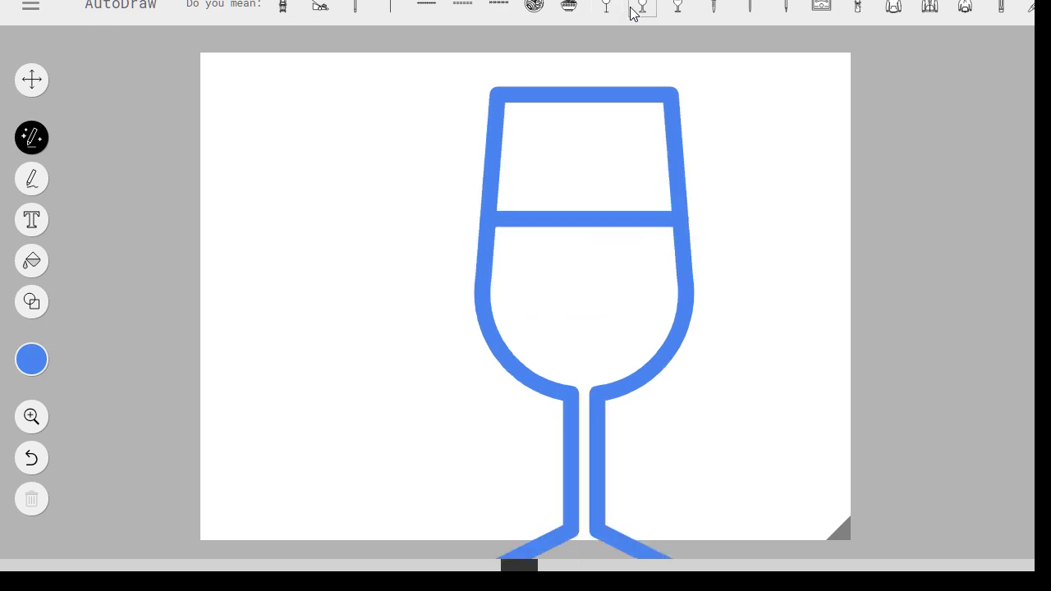
left_click(716, 8)
left_click(798, 10)
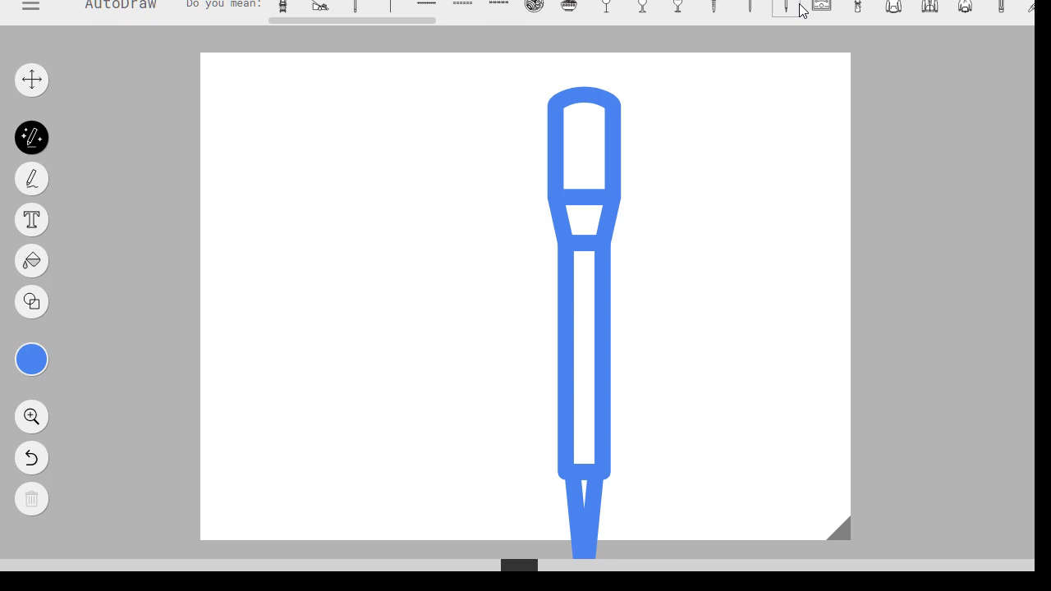
- Replace the drawing in turn with the suggested pullover hoodie, the zipped hoodie and the crayon
left_click(862, 10)
left_click(893, 8)
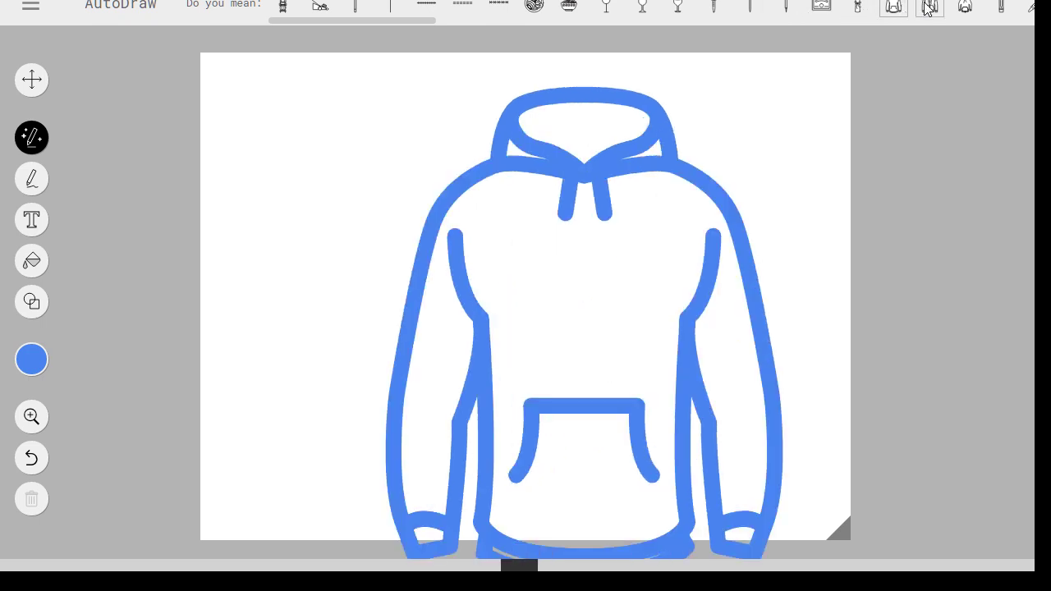
left_click(926, 9)
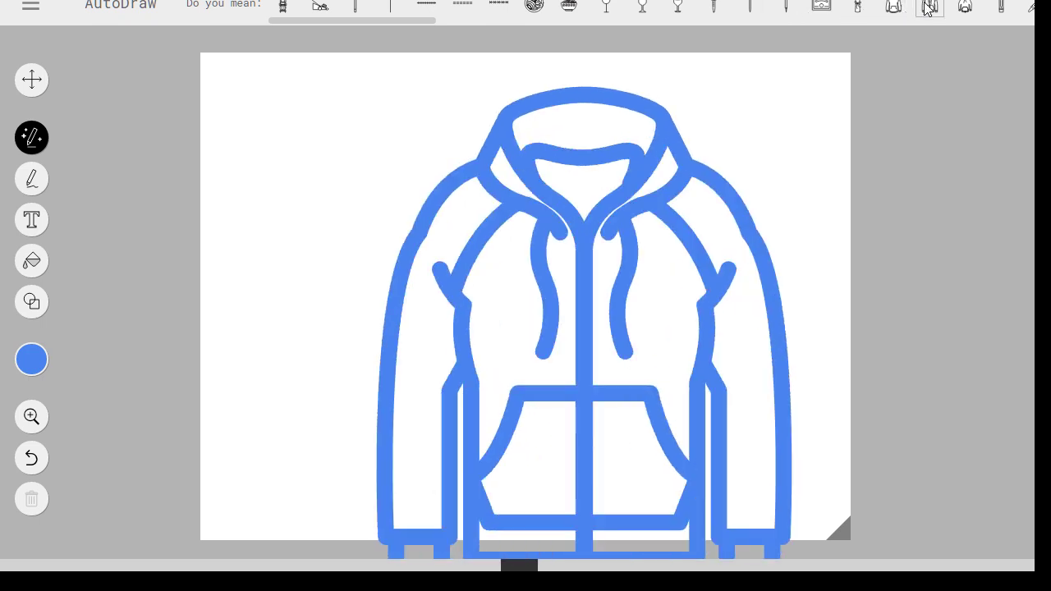
left_click(977, 10)
left_click(998, 10)
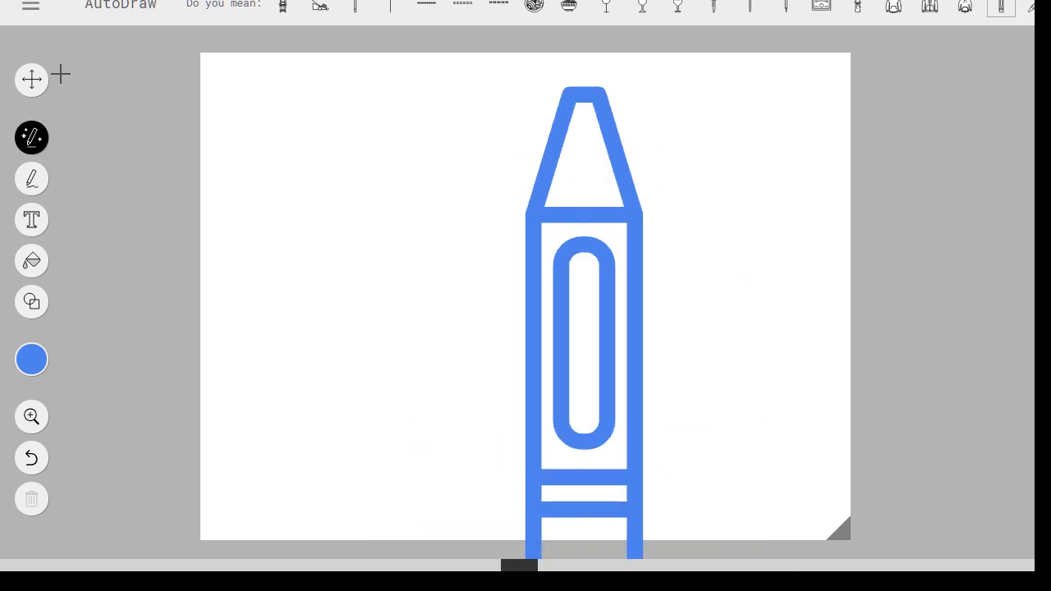
- Start over on a blank landscape canvas and sketch one gently wavy line across its middle
left_click(36, 82)
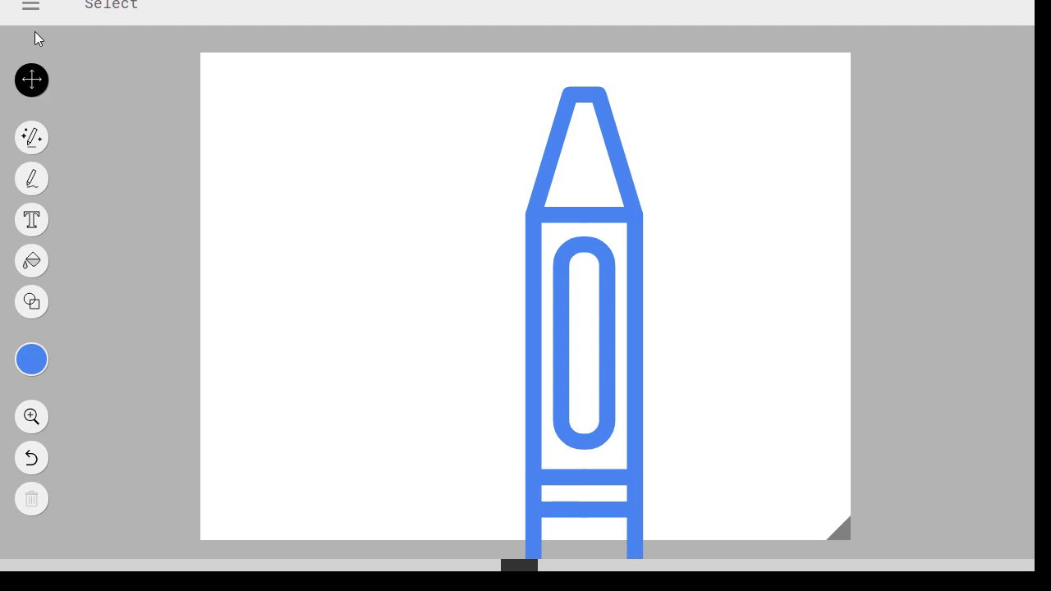
left_click(33, 6)
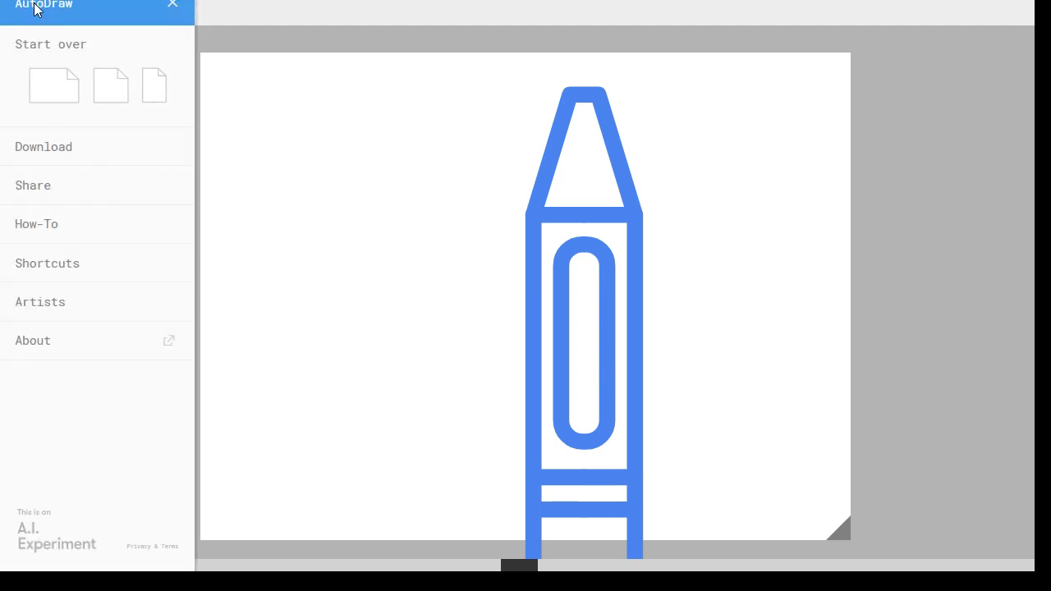
left_click(55, 83)
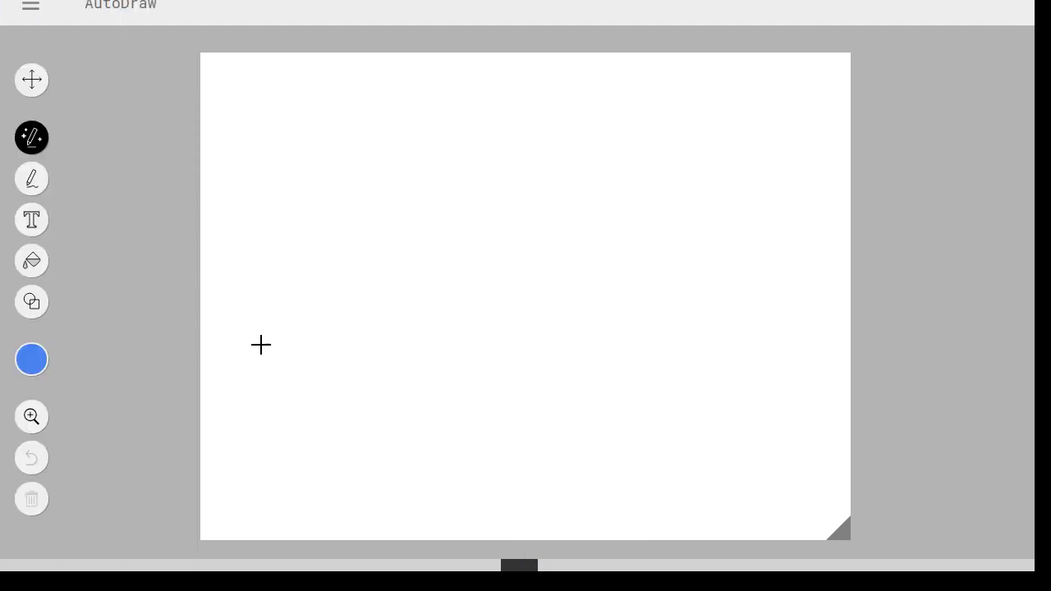
mouse_move(248, 345)
left_mouse_down()
mouse_move(303, 321)
mouse_move(508, 335)
mouse_move(806, 389)
left_mouse_up()
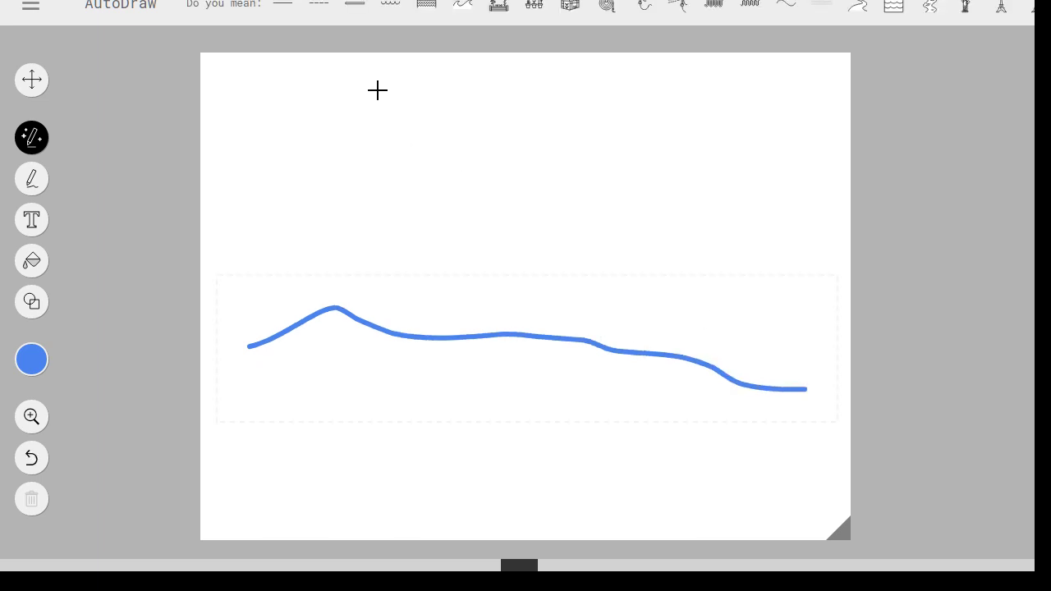
- Try the suggested planter box, pair of curling waves, potted plants and coiled hose as replacements for the wavy line
left_click(495, 13)
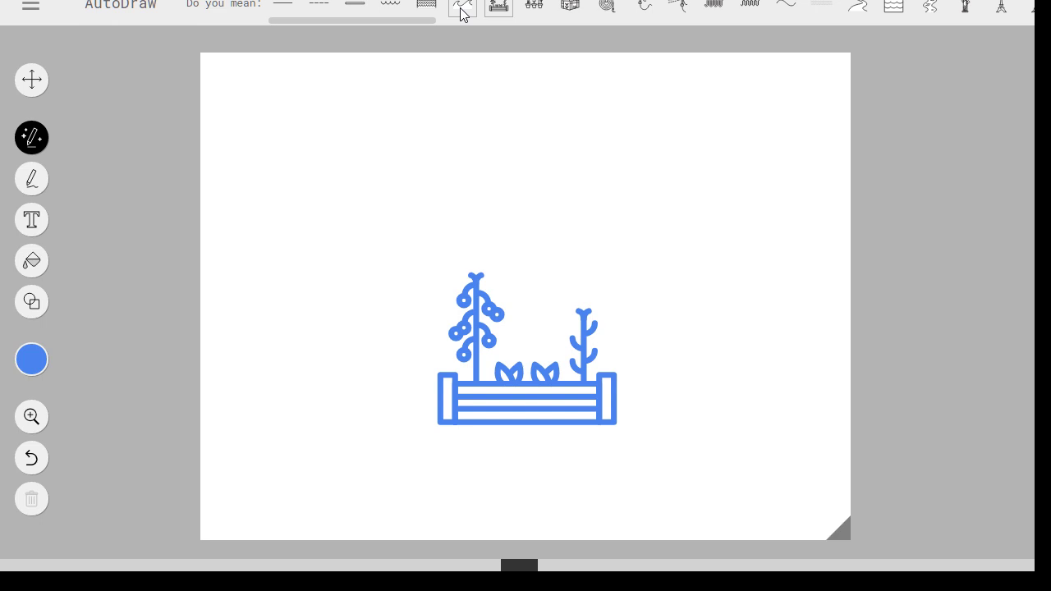
left_click(462, 10)
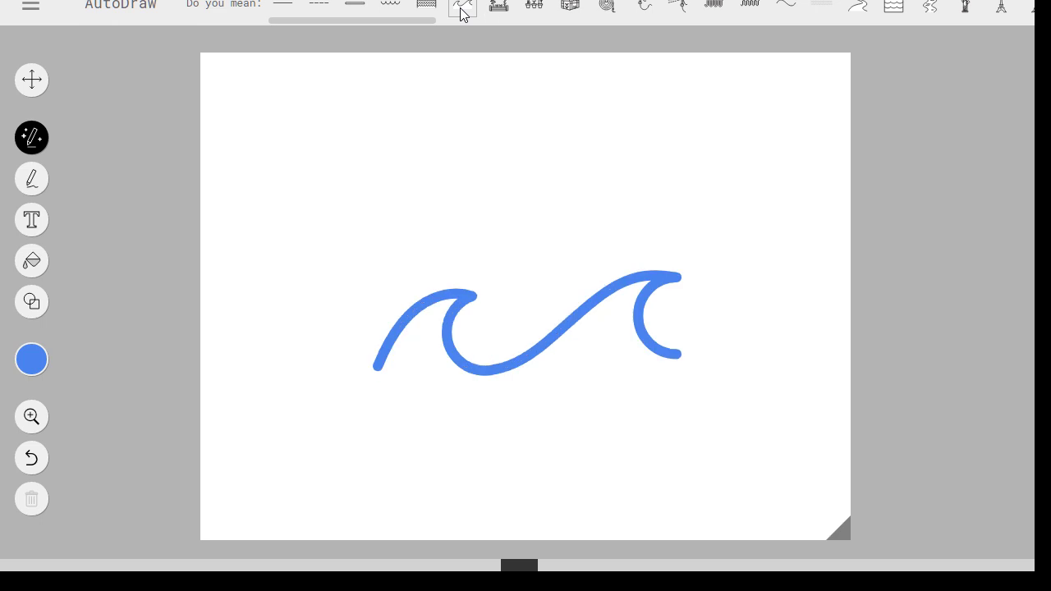
left_click(542, 9)
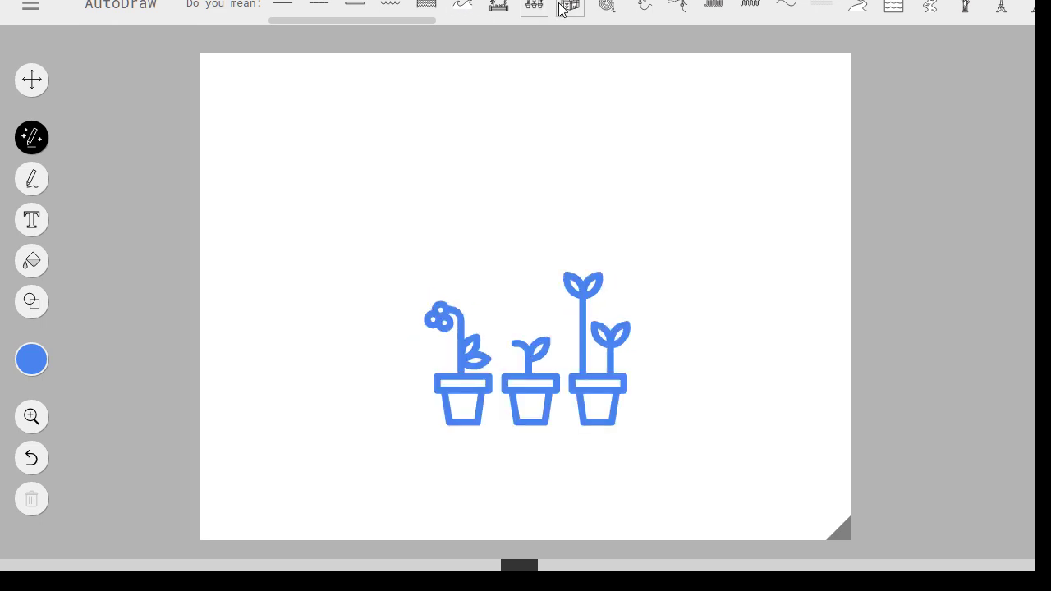
left_click(565, 8)
left_click(606, 8)
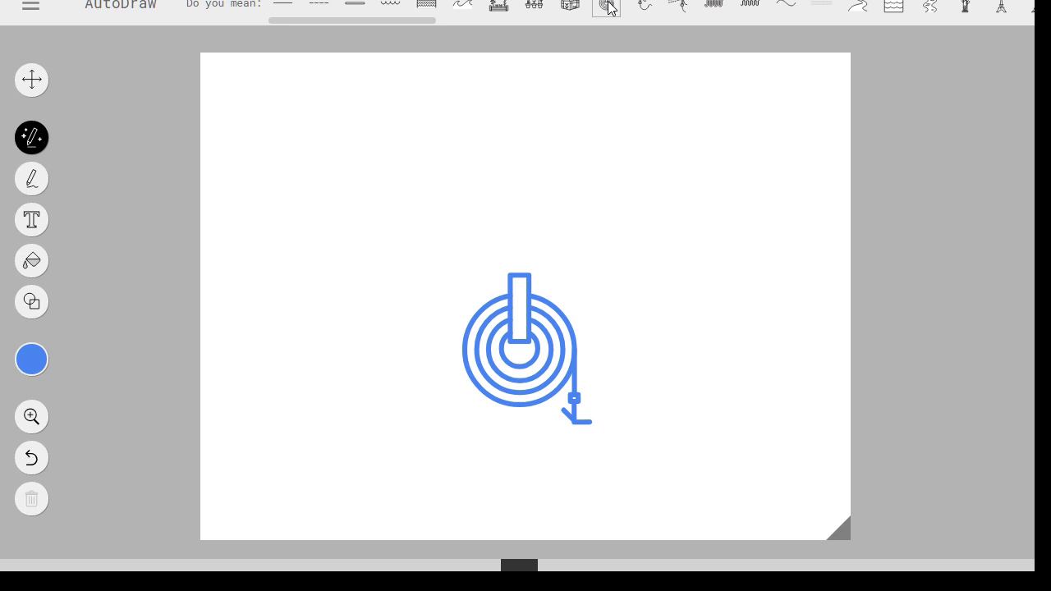
- Cycle through the suggested outlined squiggle, single-line squiggle and smooth S-curve, ending with the four rows of water waves
left_click(645, 7)
left_click(708, 12)
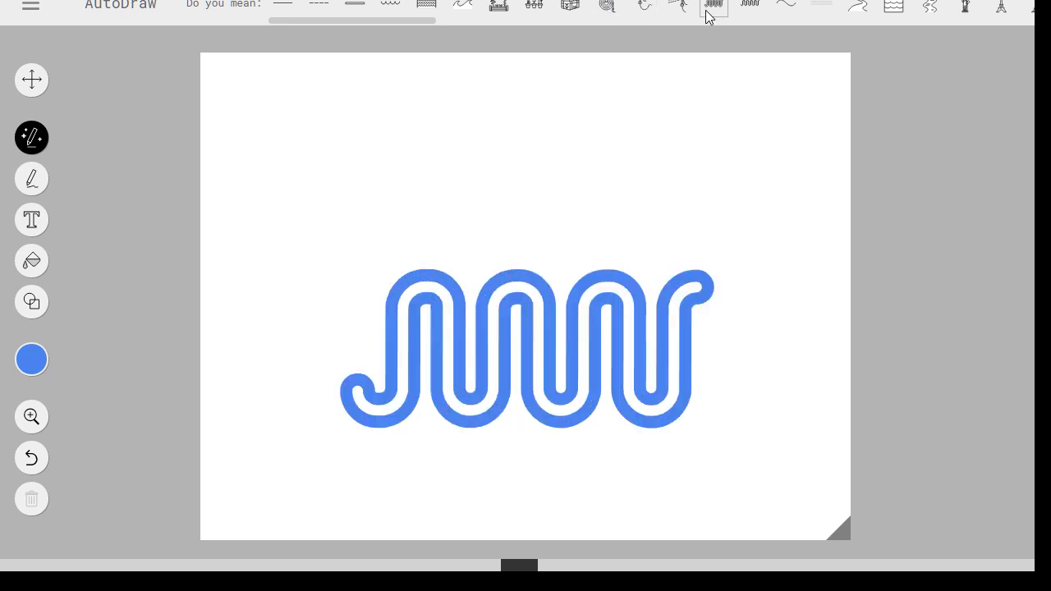
left_click(743, 9)
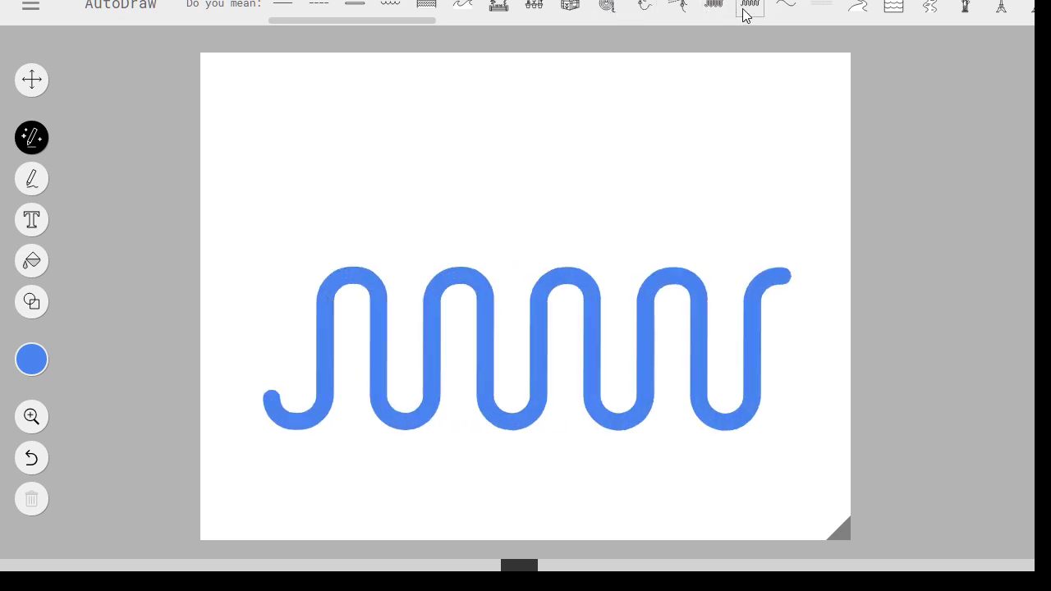
left_click(793, 6)
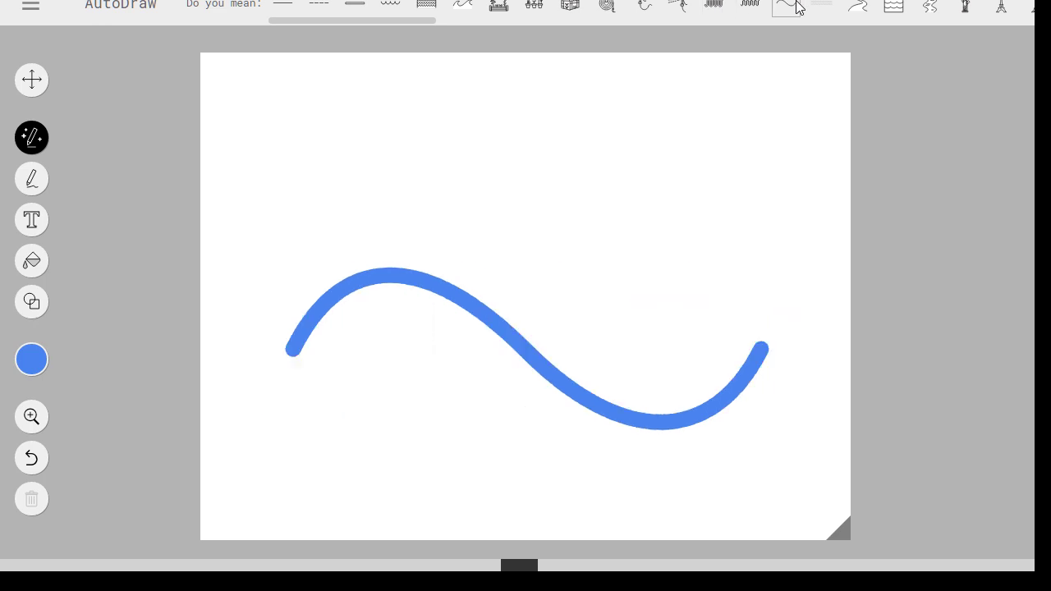
left_click(830, 6)
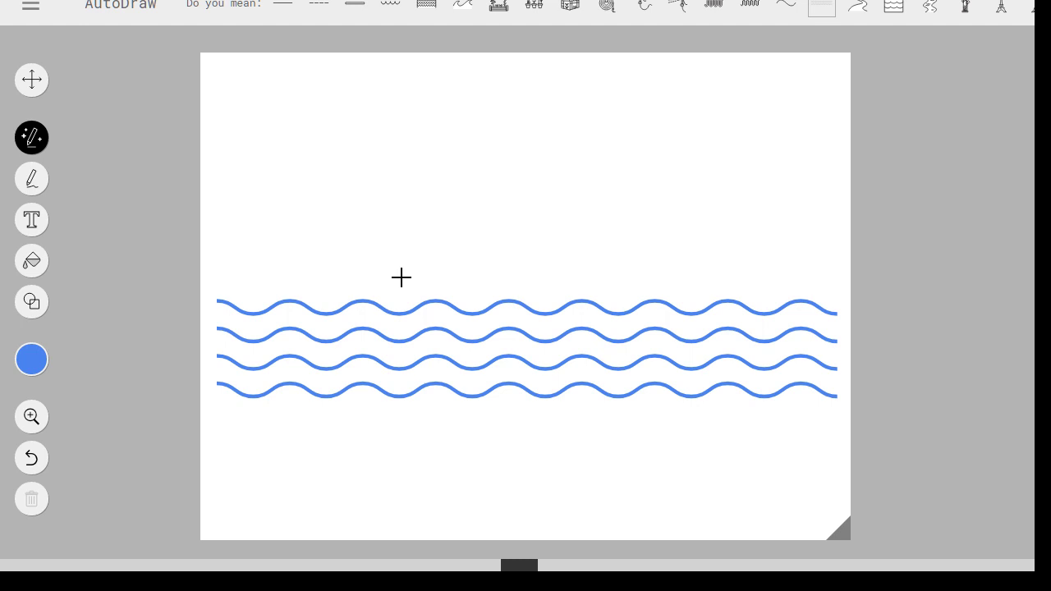
- Sketch a boat on top of the waves with a hull, two slanted masts joined at the top and a pointed flag
left_click_drag(401, 277, 593, 261)
mouse_move(402, 278)
left_mouse_down()
mouse_move(460, 309)
mouse_move(560, 313)
mouse_move(614, 251)
left_mouse_up()
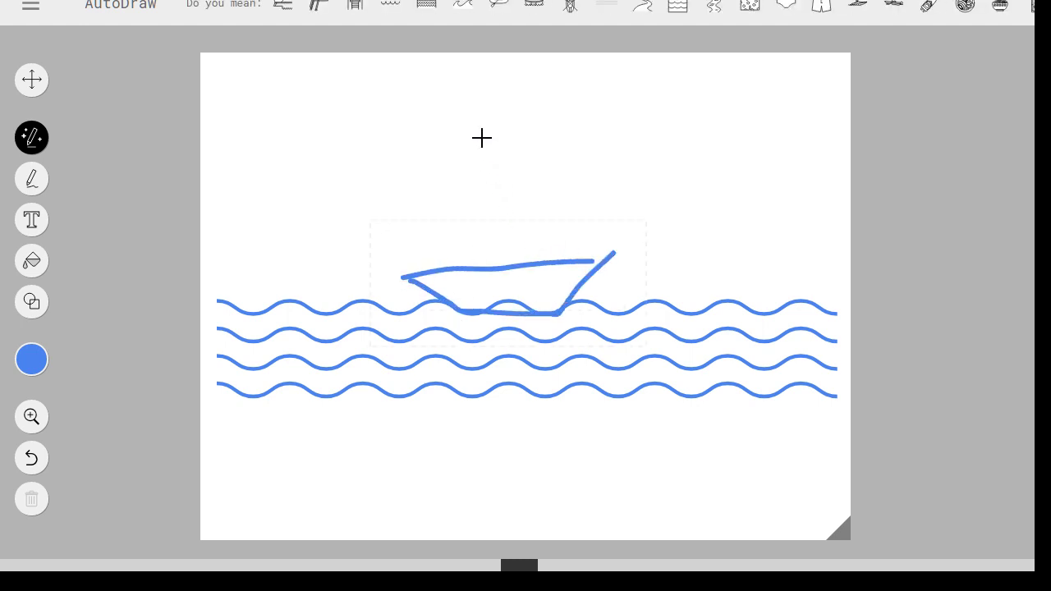
left_click_drag(485, 158, 517, 270)
mouse_move(528, 161)
left_mouse_down()
mouse_move(550, 234)
mouse_move(619, 170)
mouse_move(563, 188)
left_mouse_up()
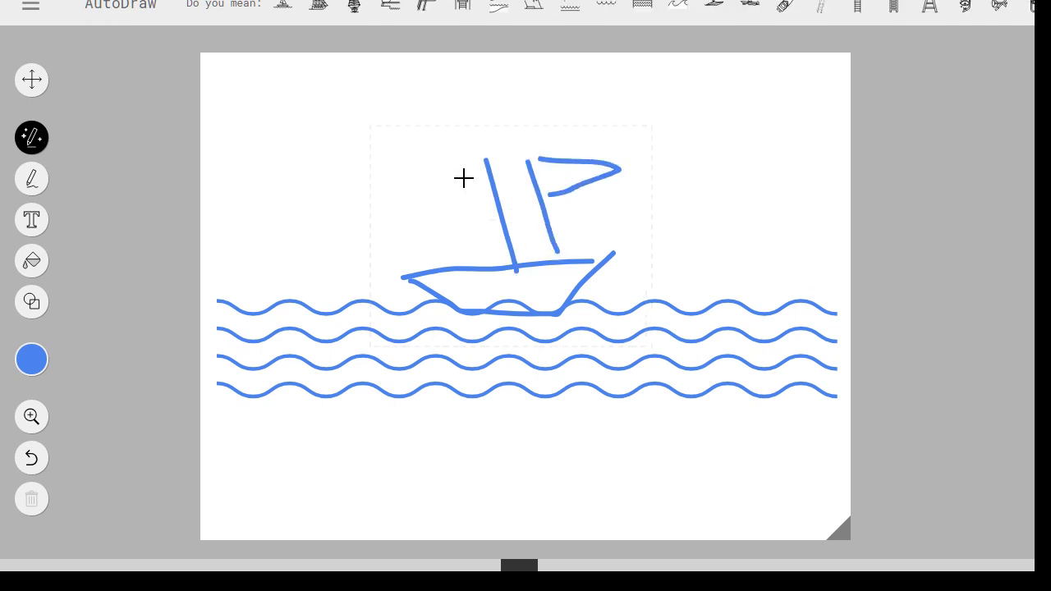
left_click_drag(486, 161, 519, 158)
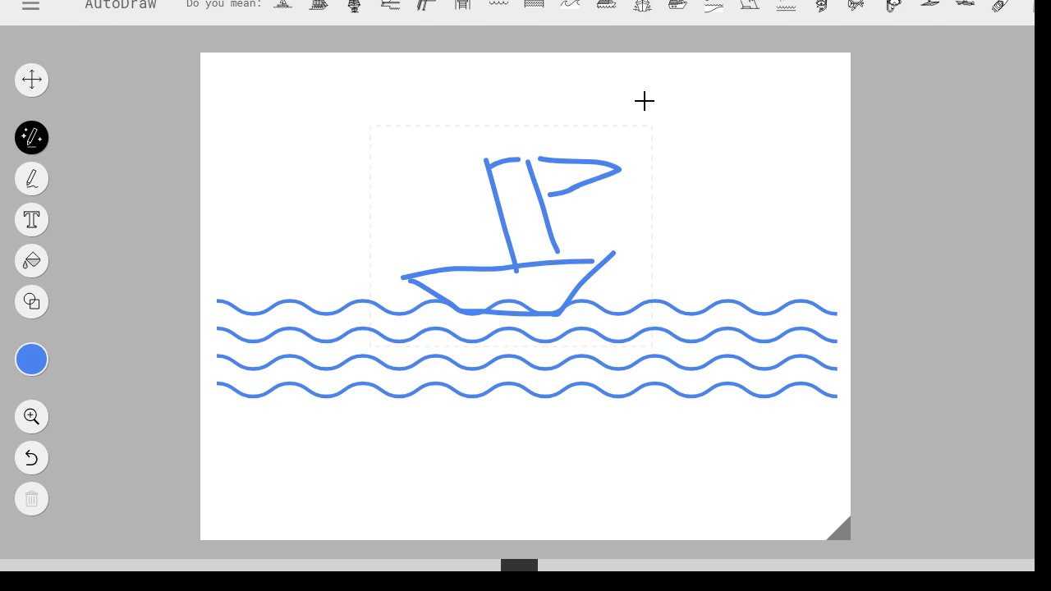
- Replace the boat sketch in turn with the suggested small sailboat, the three-masted sailing ship and the diving board over water
left_click(285, 6)
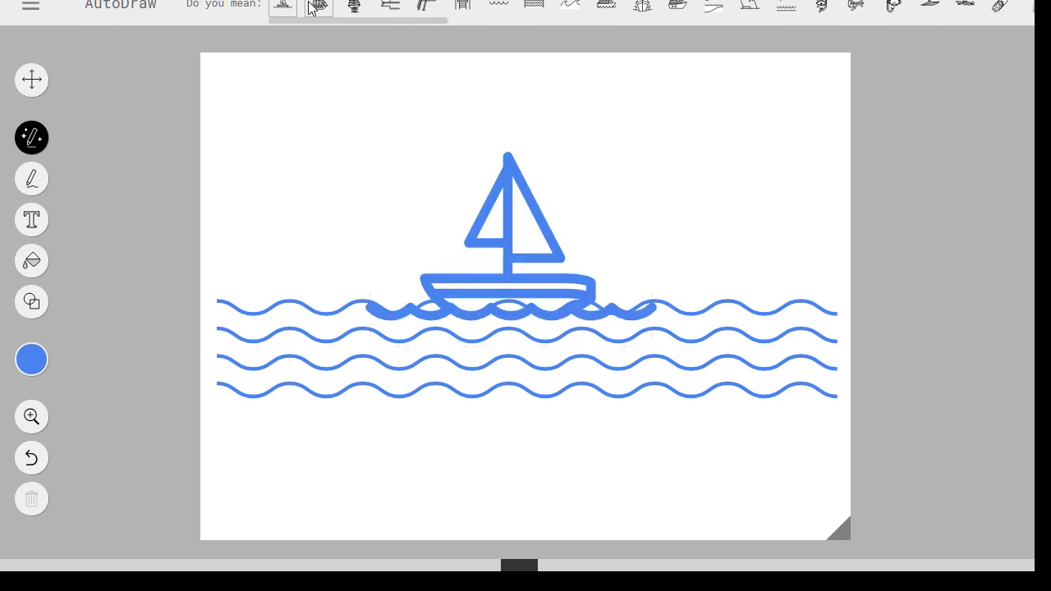
left_click(316, 7)
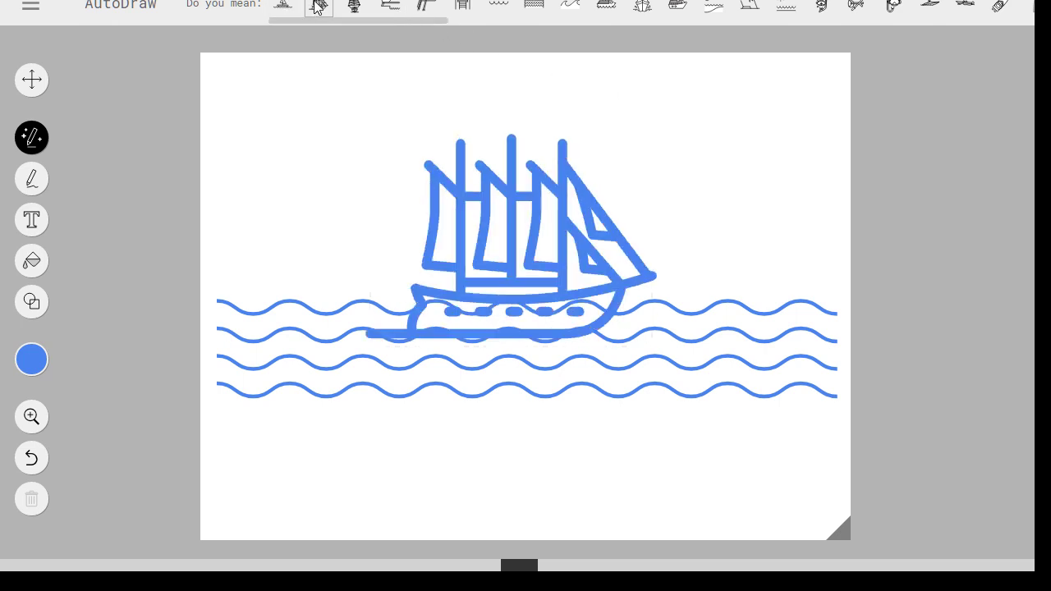
left_click(357, 9)
left_click(390, 8)
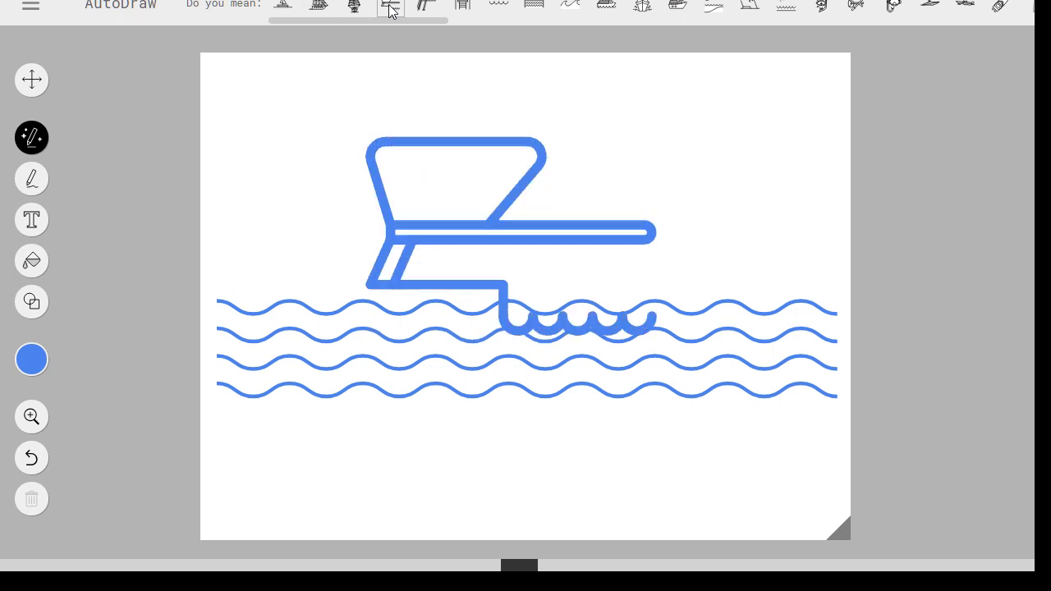
- Replace the diving board with the suggested pool steps, followed by the scalloped wave line and the cruise ship
left_click(462, 8)
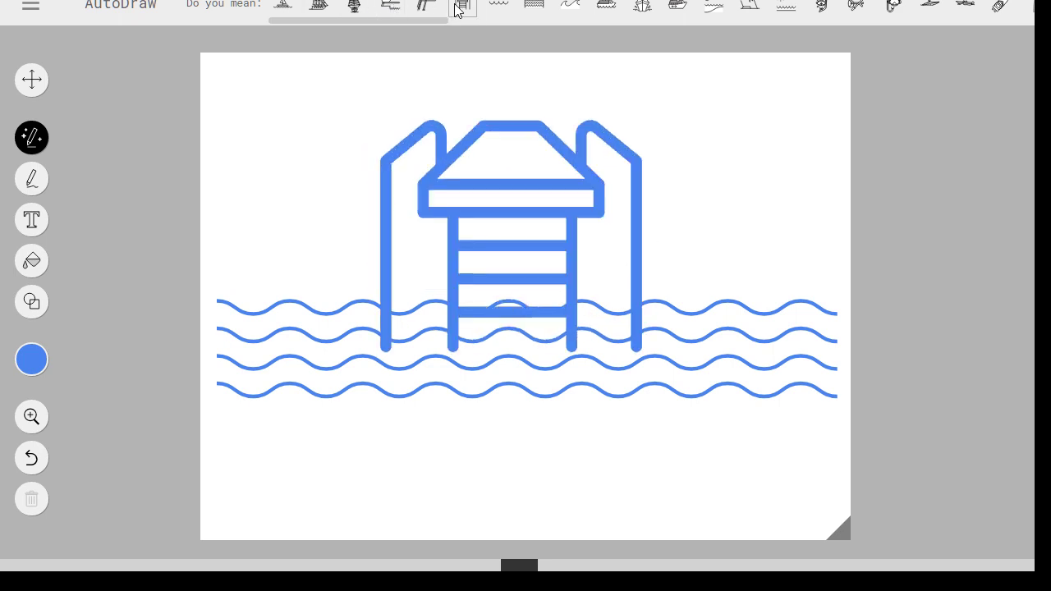
left_click(498, 8)
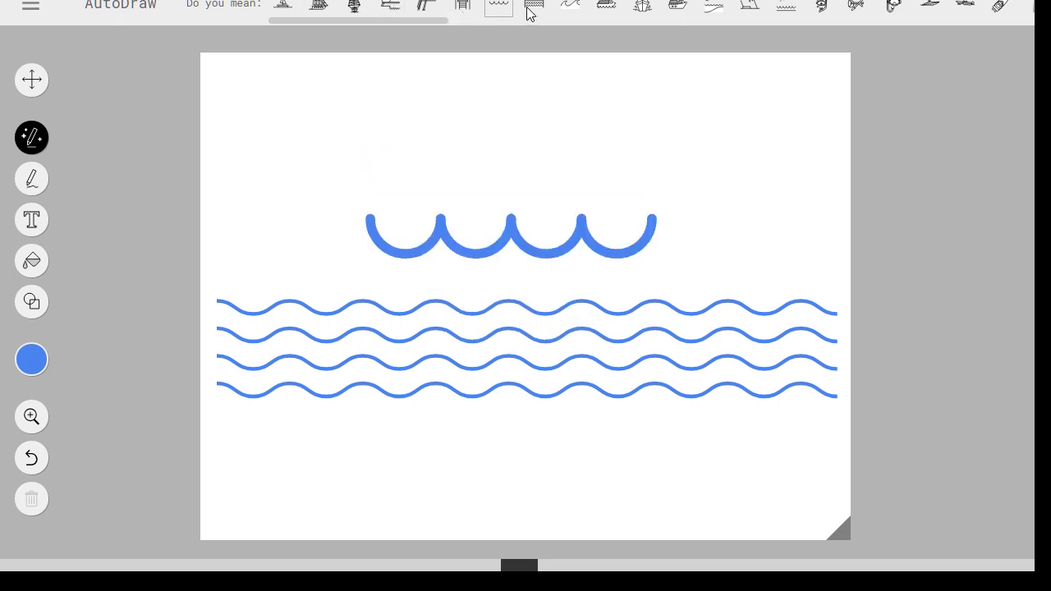
left_click(595, 14)
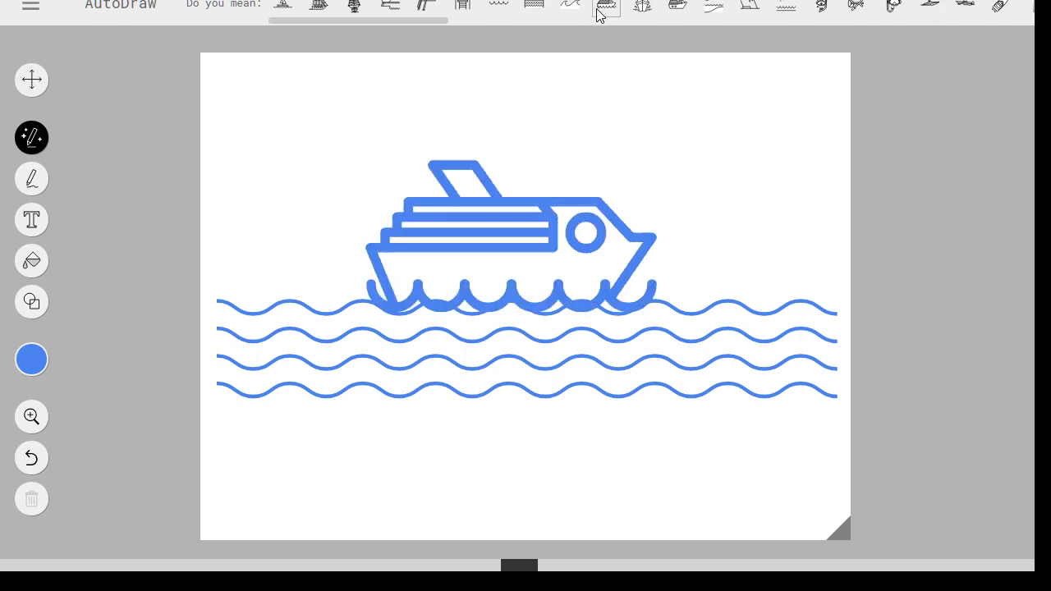
- Replace the cruise ship in turn with the suggested front-view ship, the beach lounger with umbrella and the crossed paddle-like tools
left_click(670, 8)
left_click(645, 8)
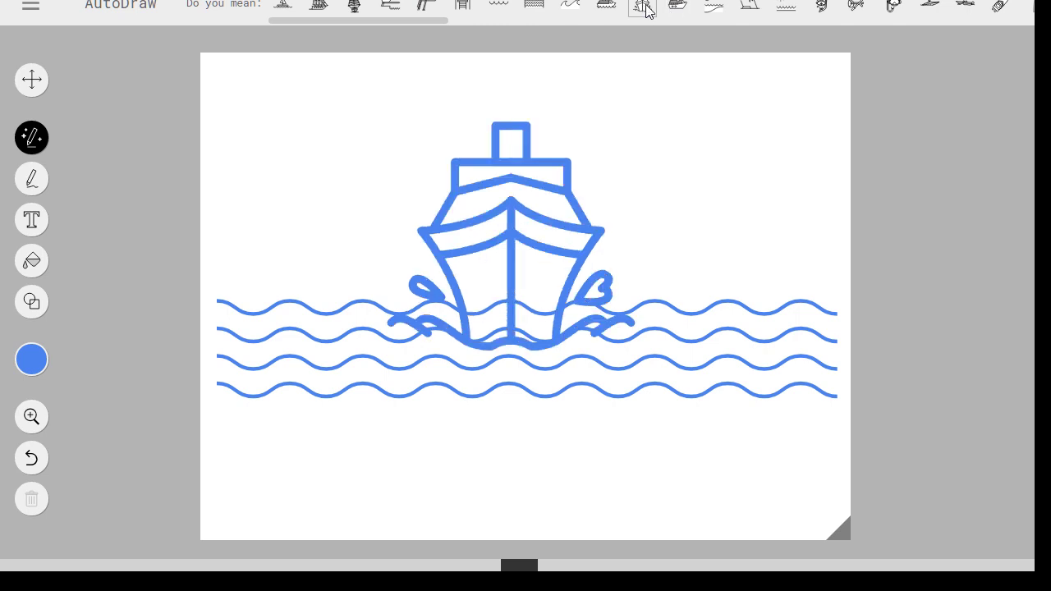
left_click(749, 8)
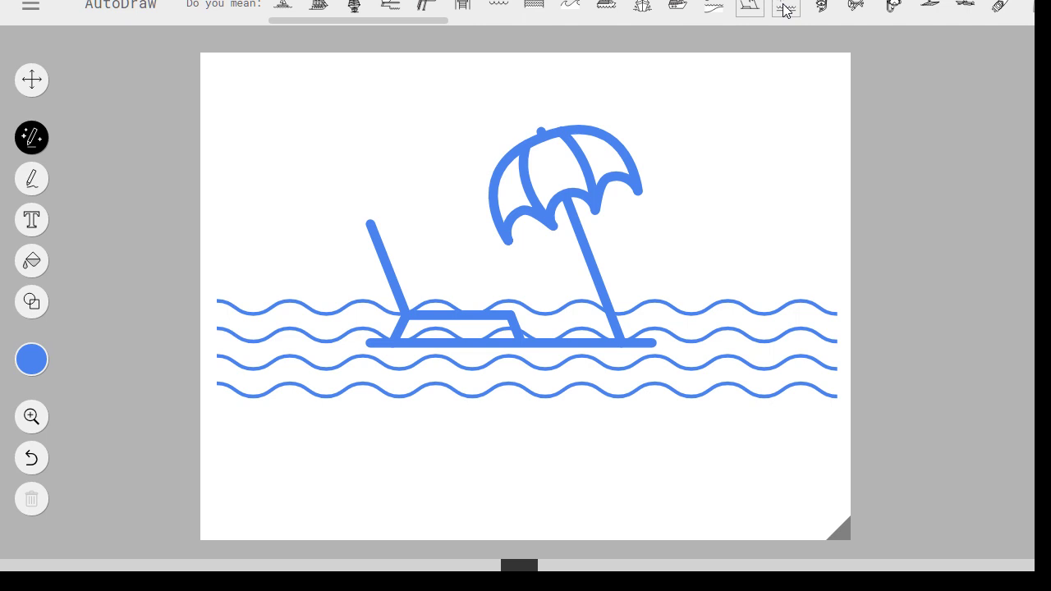
left_click(785, 10)
left_click(857, 7)
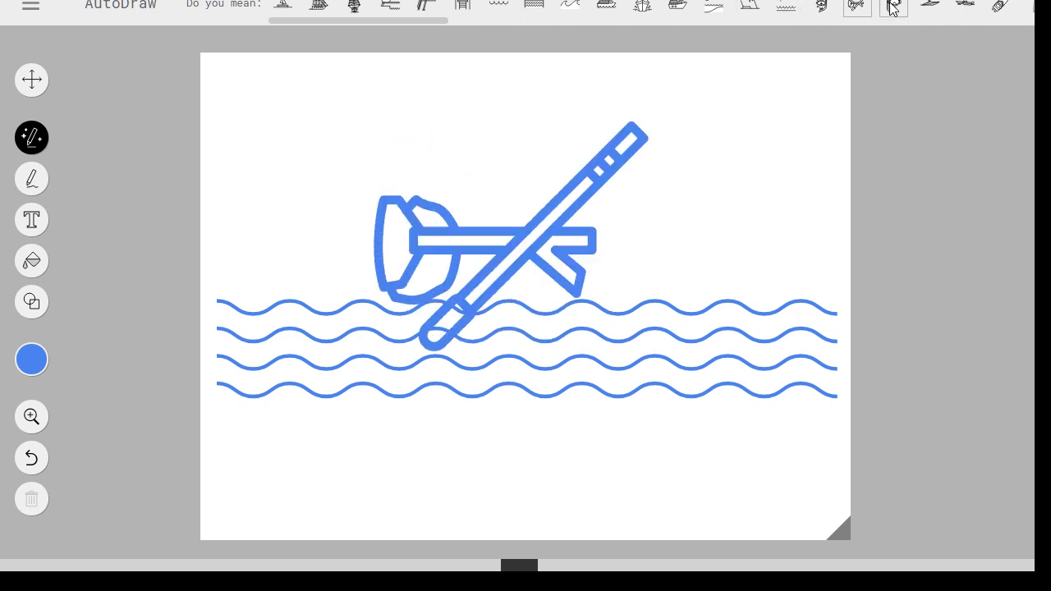
- Try the suggested speedboat seen from the side, the motorboat seen from above and the curved lamp post over the waves
left_click(893, 8)
left_click(870, 10)
left_click(930, 9)
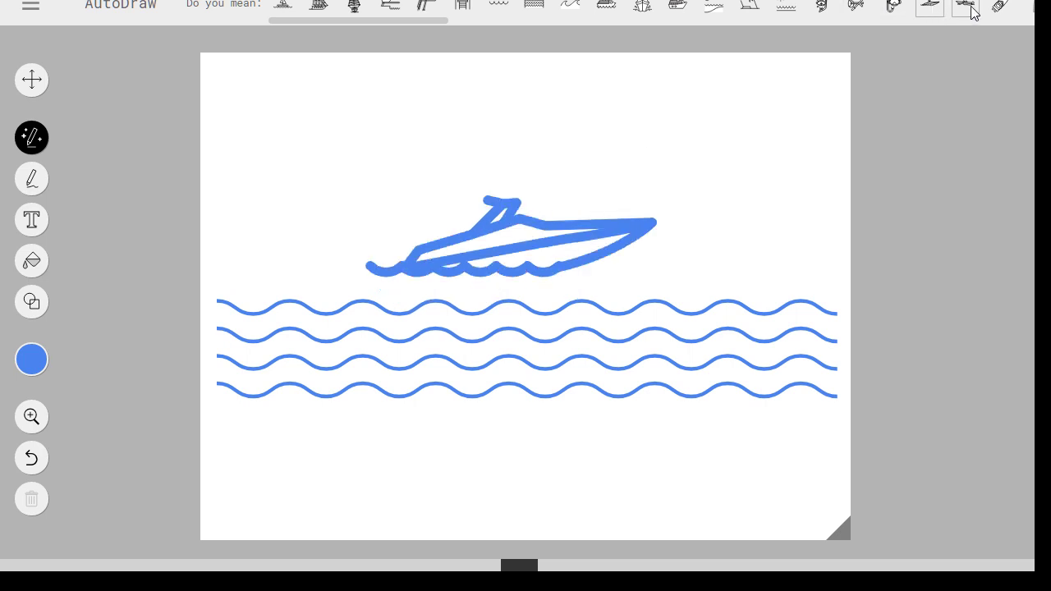
left_click(966, 8)
left_click(997, 8)
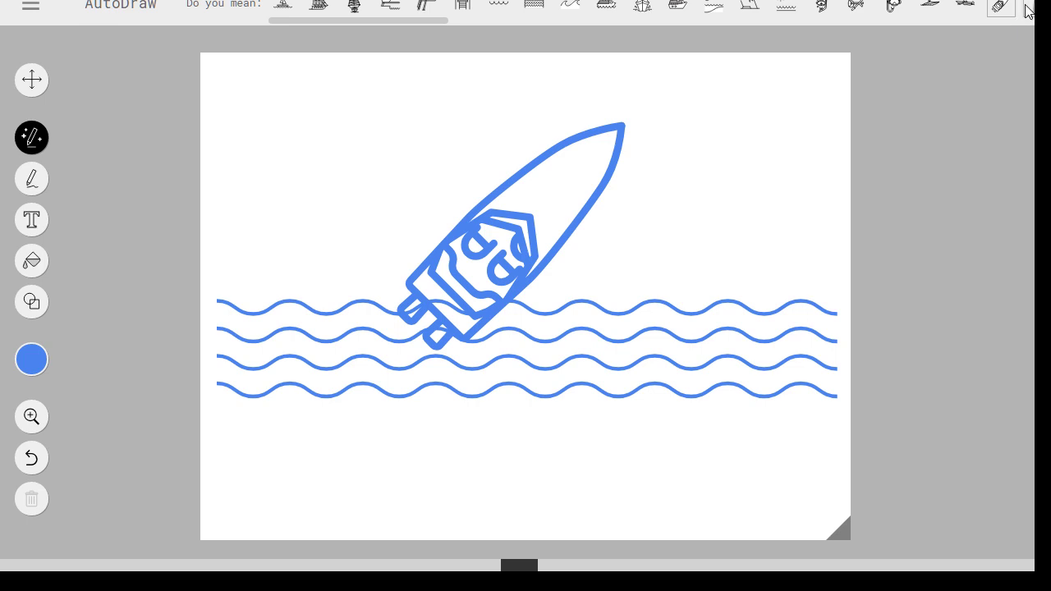
left_click(1028, 8)
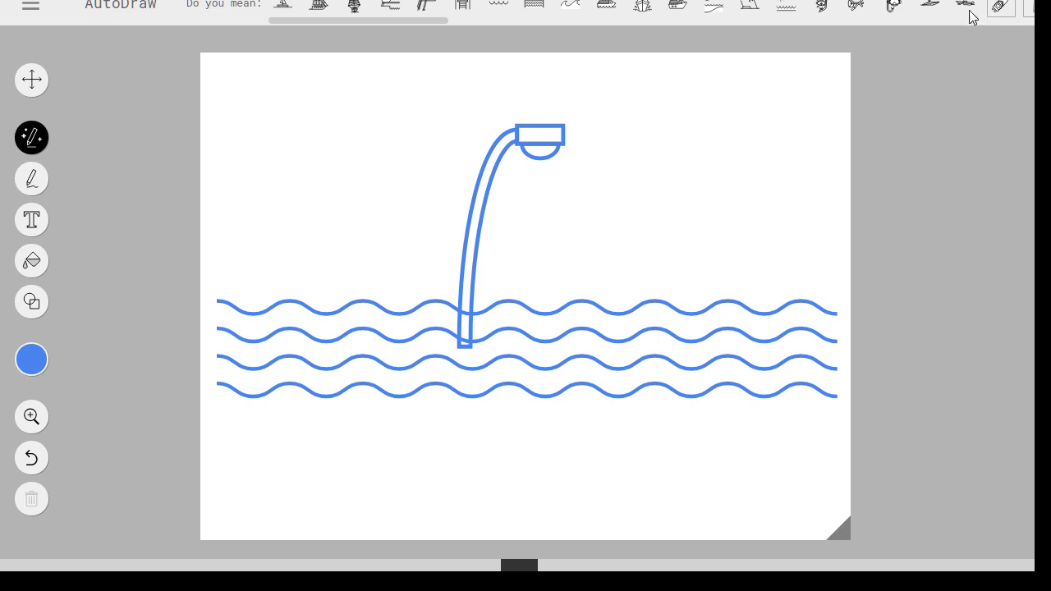
- Swap the lamp post in turn for the suggested sun with wave lines, the cruise ship and the railed rows of scalloped waves
left_click(711, 17)
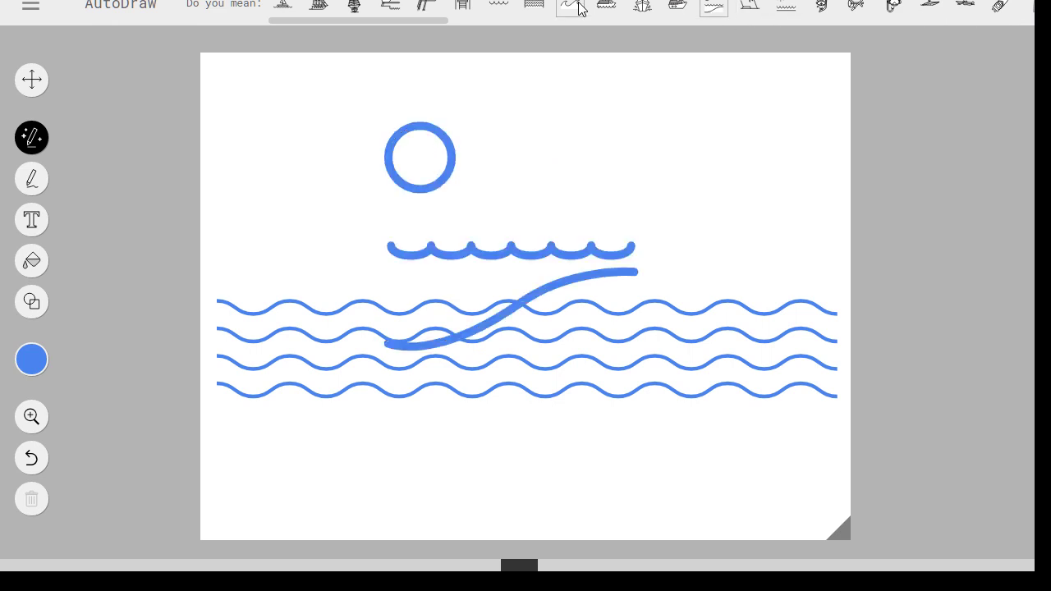
left_click(640, 10)
left_click(616, 9)
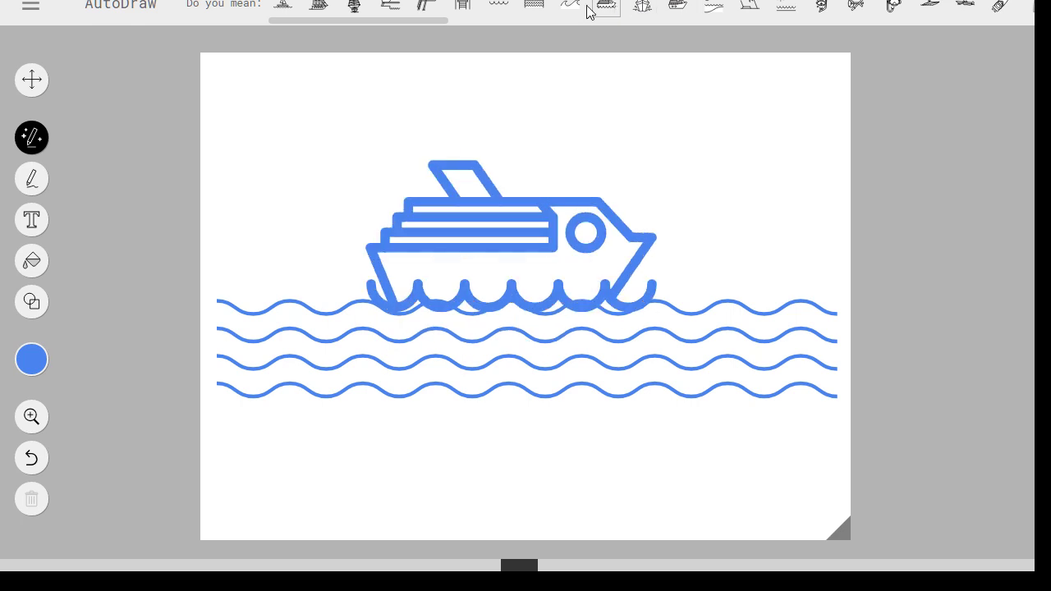
left_click(566, 9)
left_click(535, 9)
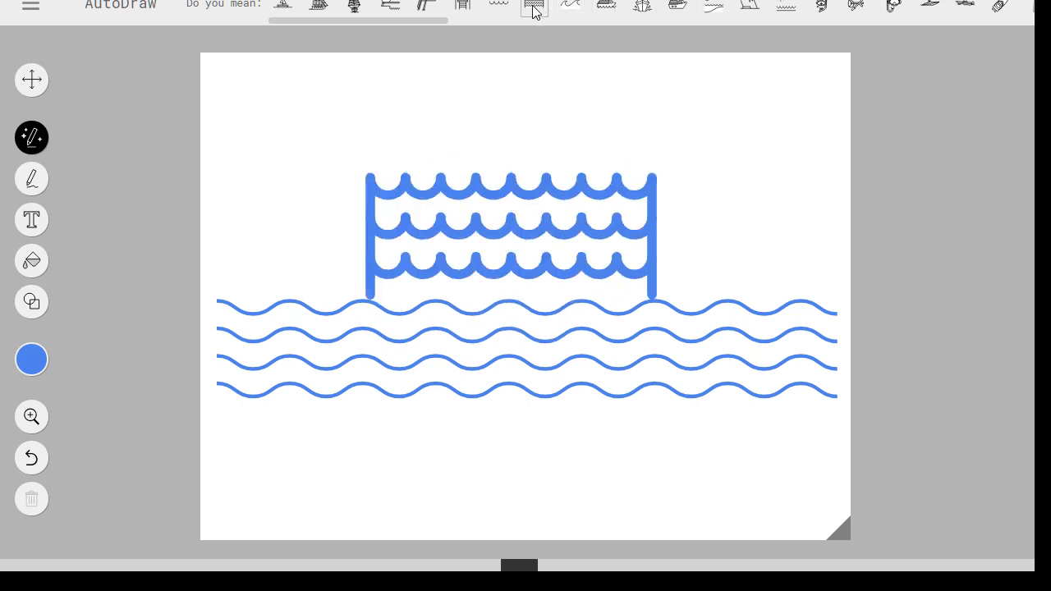
- Replace the railed waves with the suggested pool steps and finally with the diving board
left_click(499, 6)
left_click(463, 7)
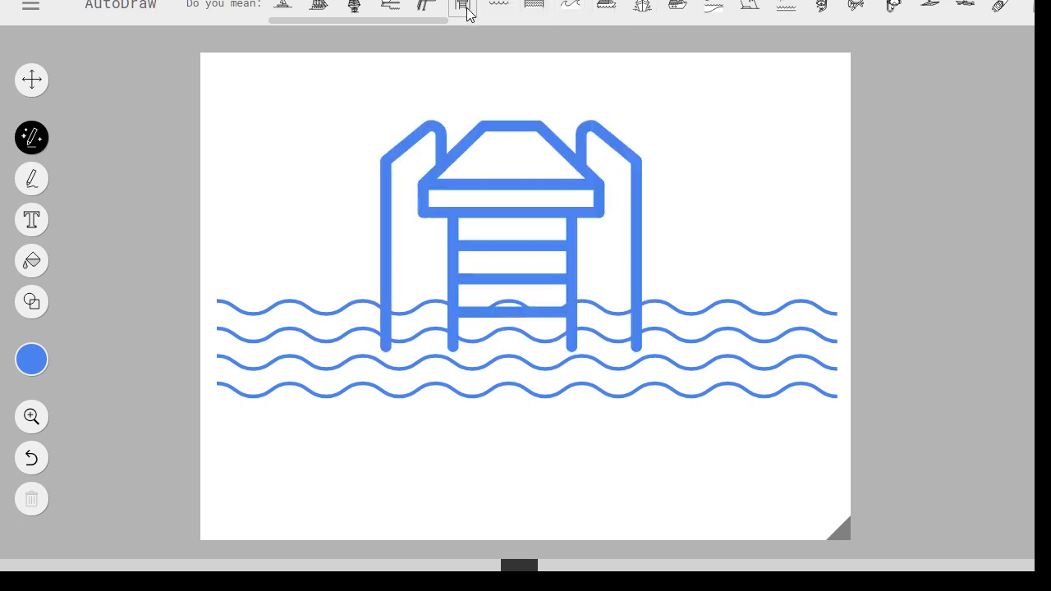
left_click(423, 9)
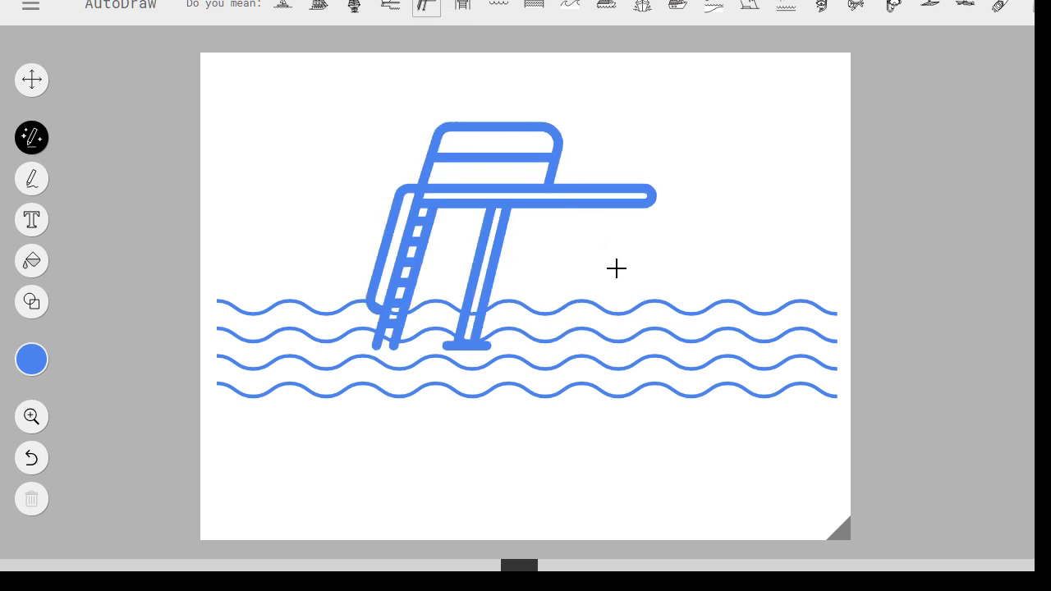
- Sketch a stick figure above the end of the diving board and replace it with the suggested unicycle with pedals
mouse_move(624, 66)
left_mouse_down()
mouse_move(627, 96)
mouse_move(647, 78)
mouse_move(622, 73)
mouse_move(629, 137)
mouse_move(613, 163)
mouse_move(634, 126)
mouse_move(657, 145)
left_mouse_up()
left_click_drag(599, 98, 681, 92)
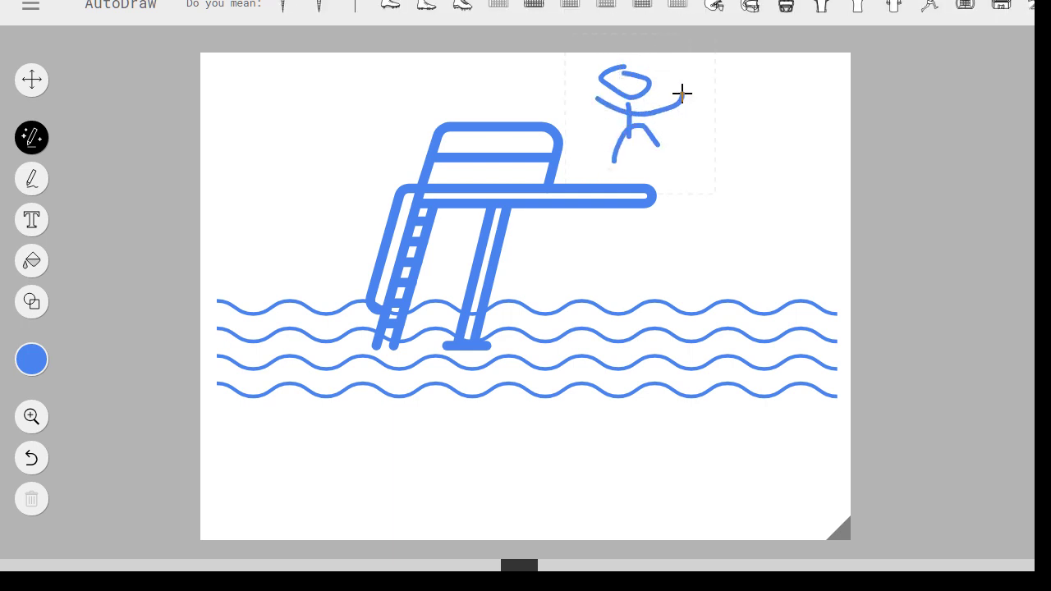
left_click(294, 12)
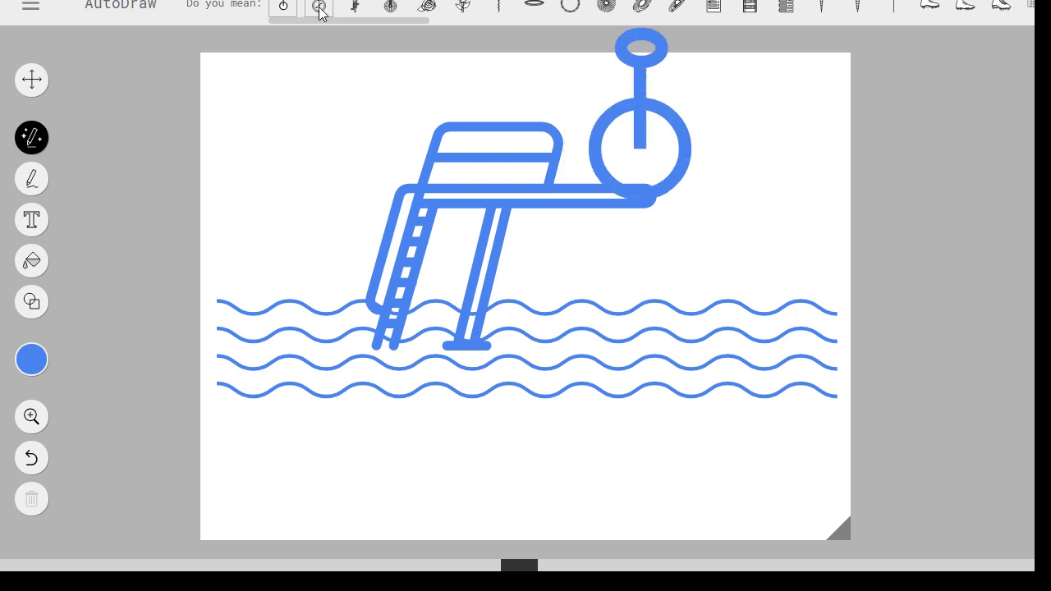
left_click(325, 6)
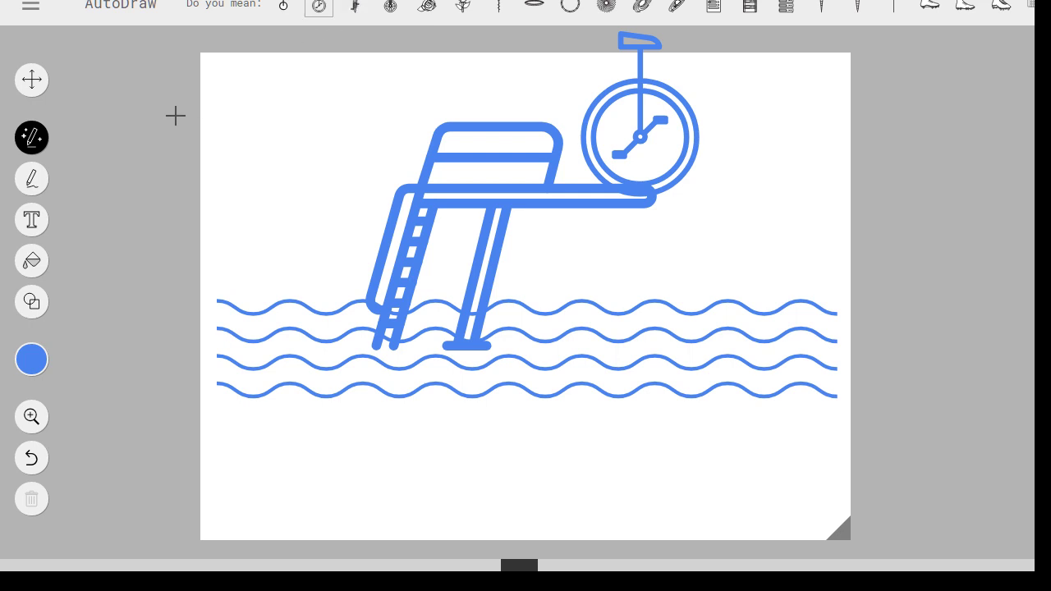
- Move the whole drawing of waves, diving board and unicycle down to the canvas's lower edge and deselect it
left_click(31, 78)
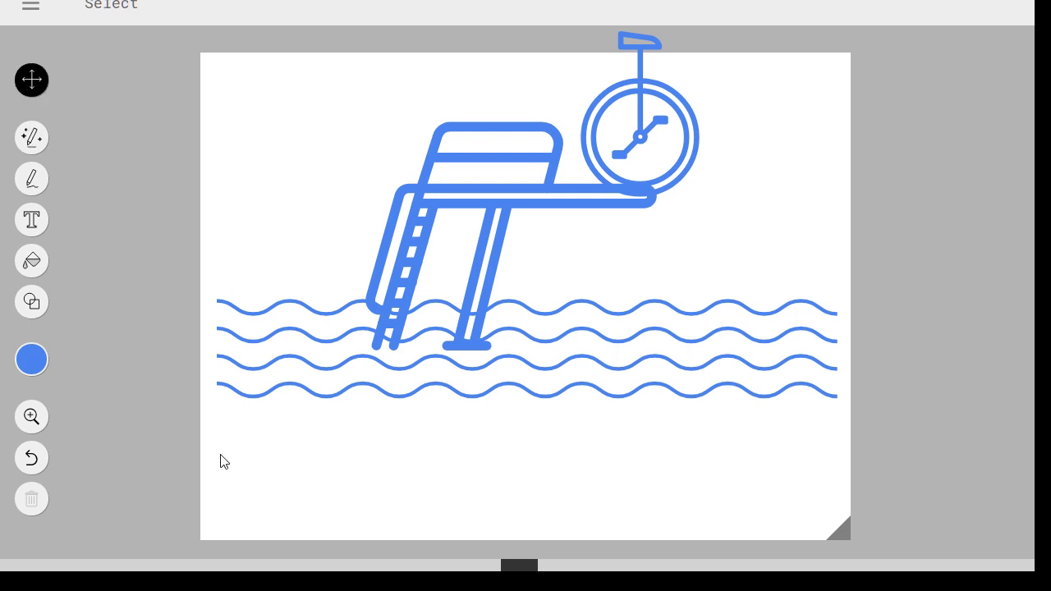
left_click_drag(200, 416, 874, 54)
left_click_drag(901, 10, 901, 12)
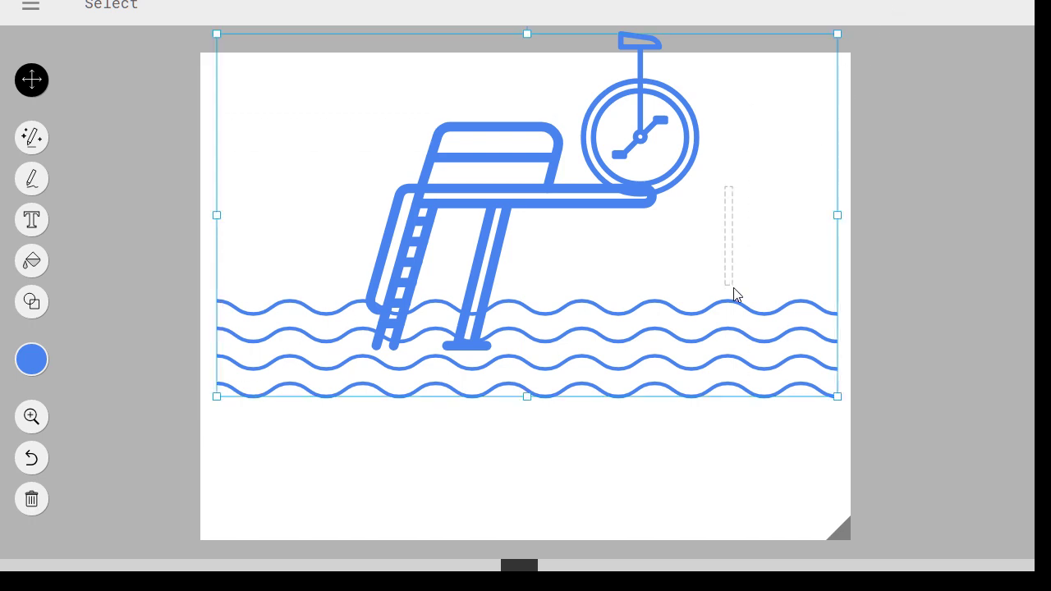
mouse_move(725, 369)
left_mouse_down()
mouse_move(722, 516)
mouse_move(723, 506)
left_mouse_up()
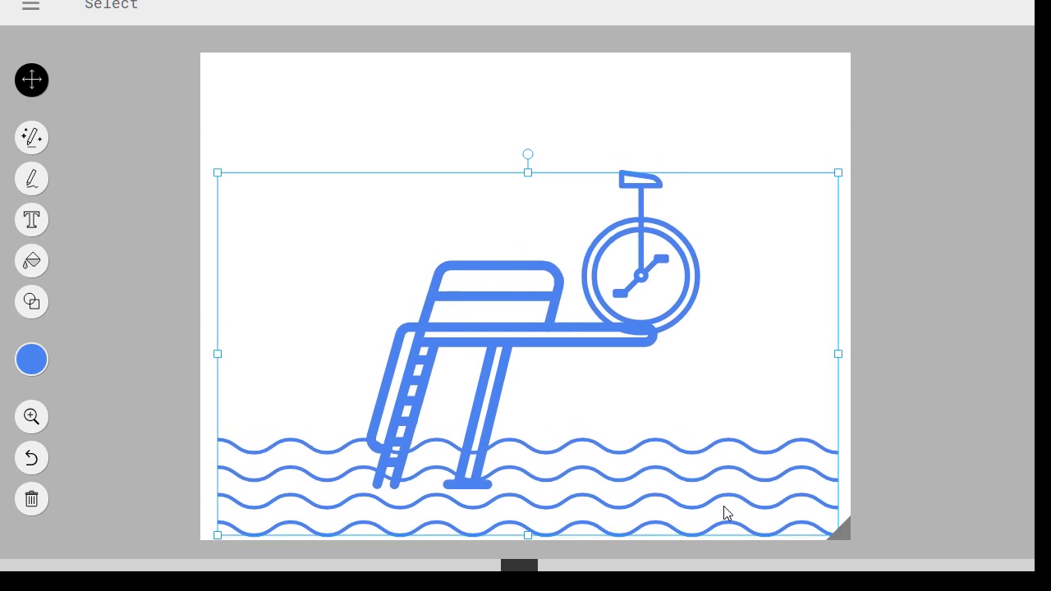
left_click(912, 236)
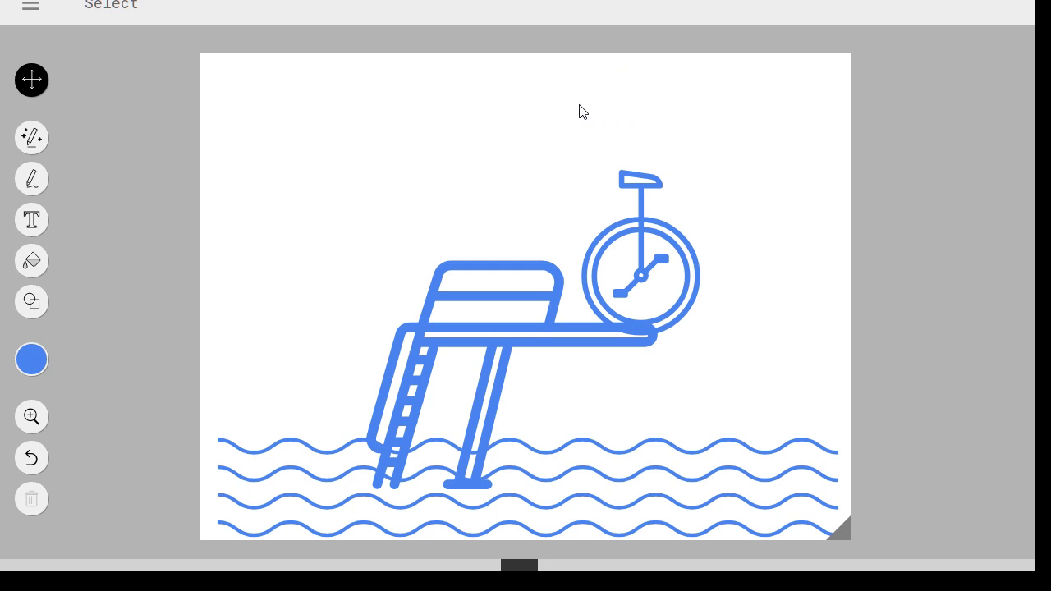
- Sketch a juggling stick figure on the unicycle's seat with outstretched arms and small balls in the air
left_click(40, 142)
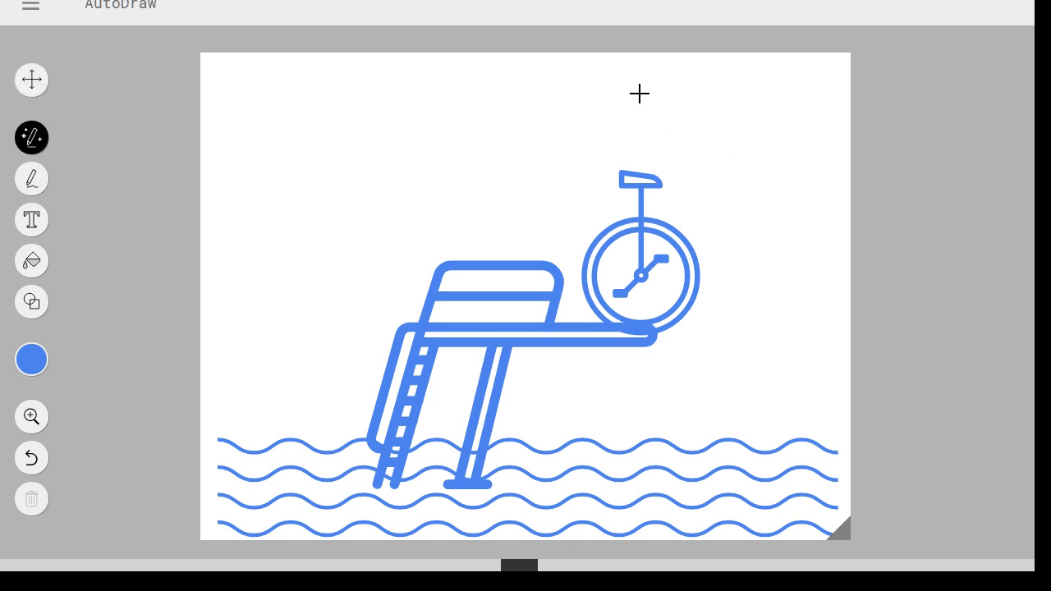
mouse_move(634, 93)
left_mouse_down()
mouse_move(657, 124)
mouse_move(646, 102)
mouse_move(646, 166)
mouse_move(678, 124)
mouse_move(656, 138)
mouse_move(690, 146)
left_mouse_up()
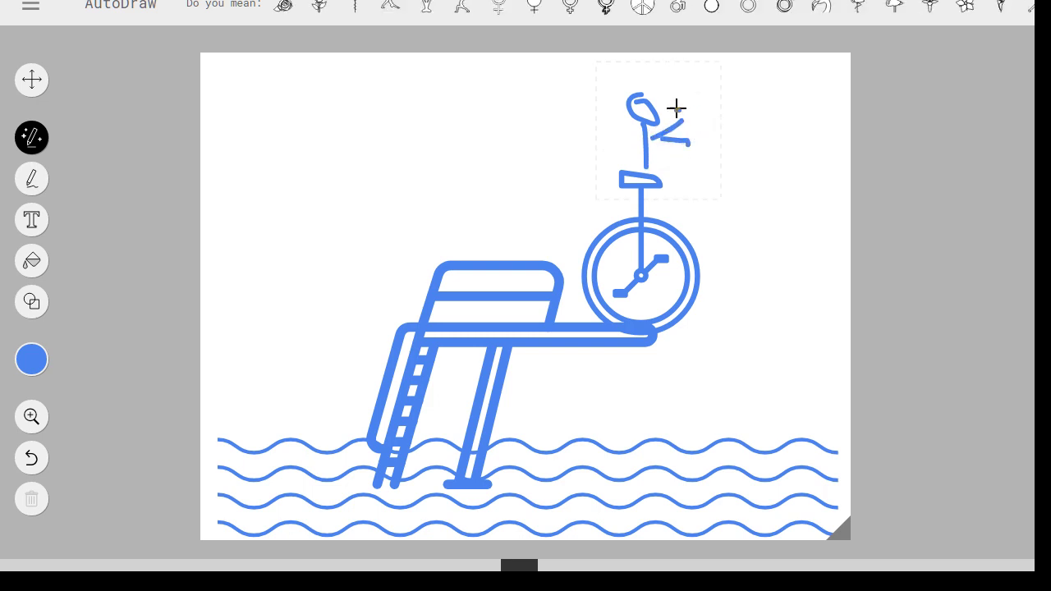
left_click_drag(676, 108, 696, 70)
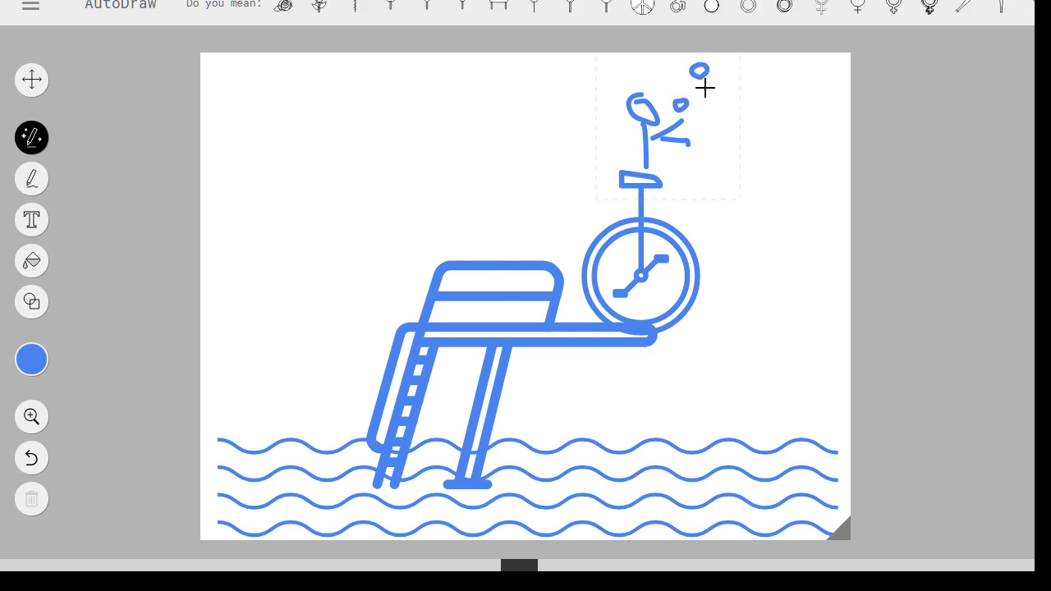
left_click_drag(701, 129, 690, 140)
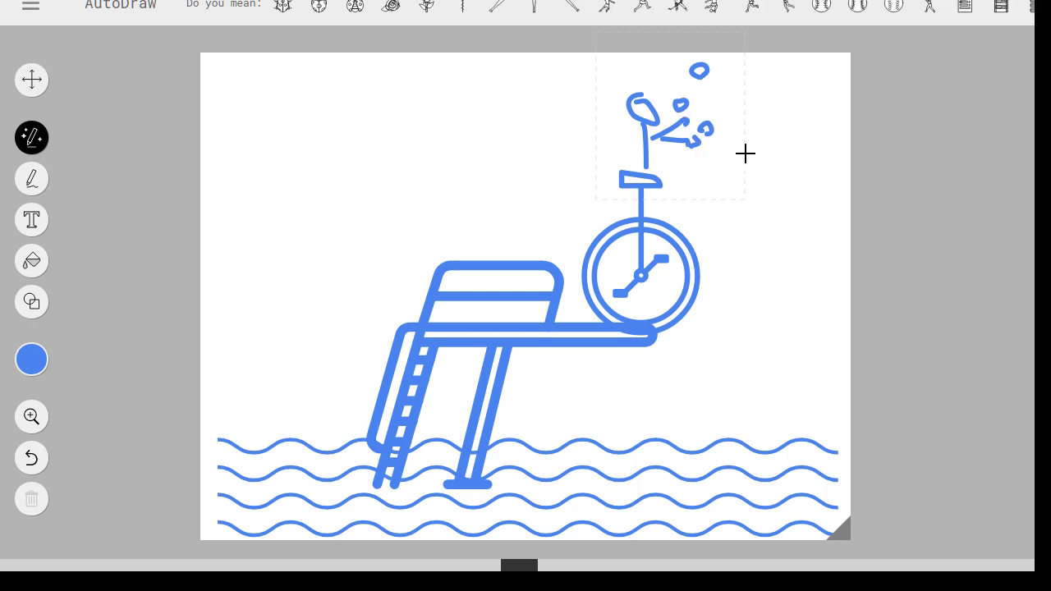
- Replace the juggler sketch in turn with the suggested long-stemmed rose, leaping ball player, runner, hockey player and soccer player
left_click(292, 15)
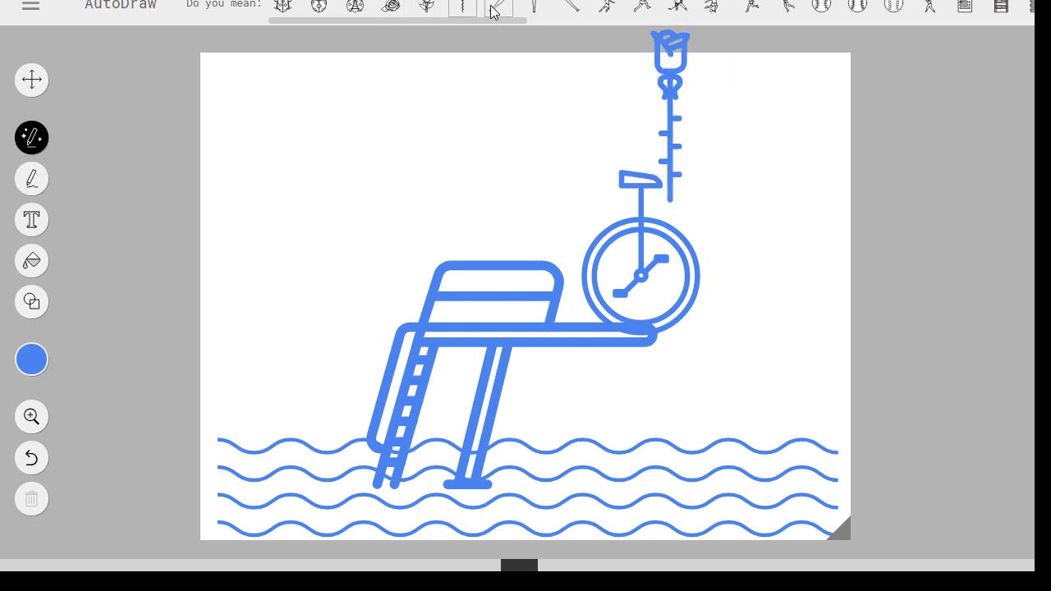
left_click(605, 10)
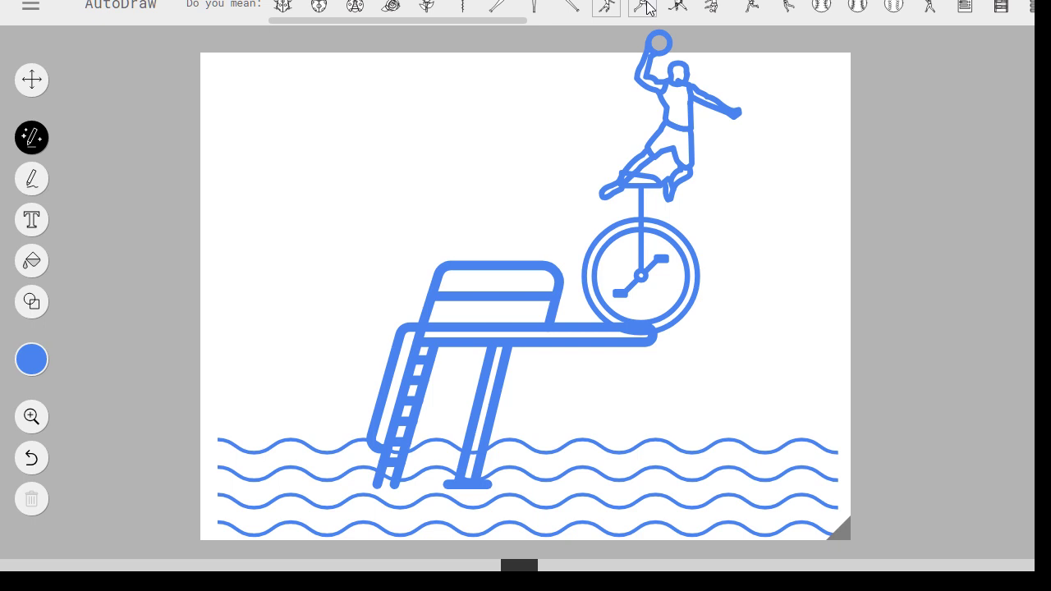
left_click(645, 9)
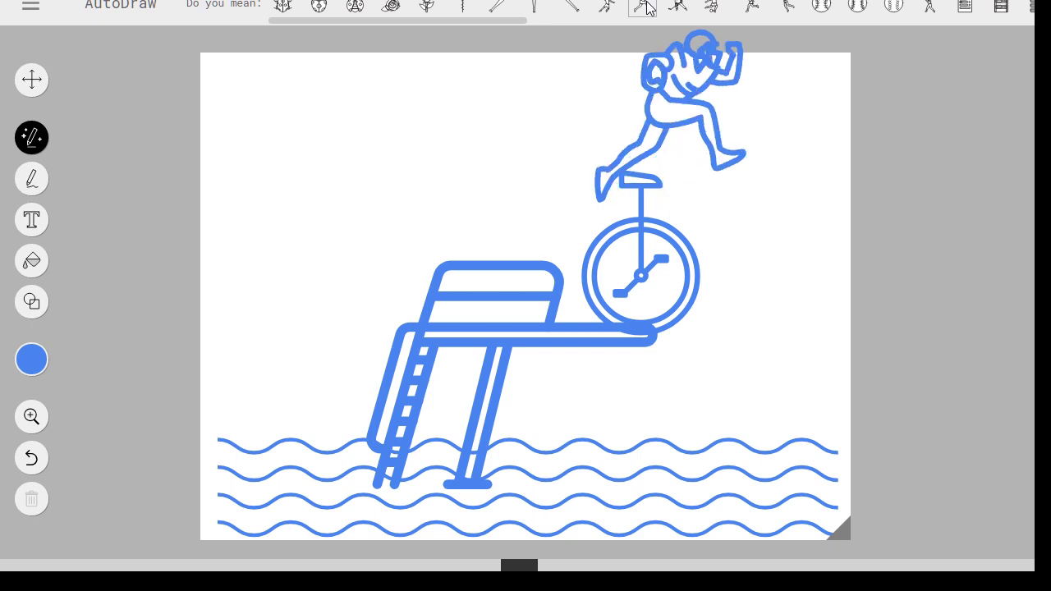
left_click(676, 8)
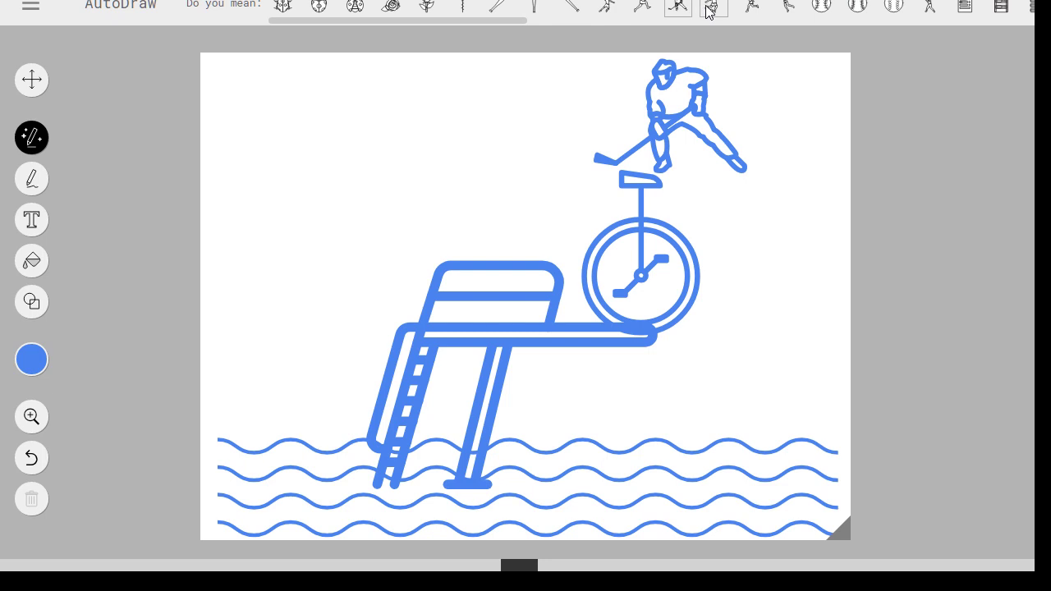
left_click(710, 11)
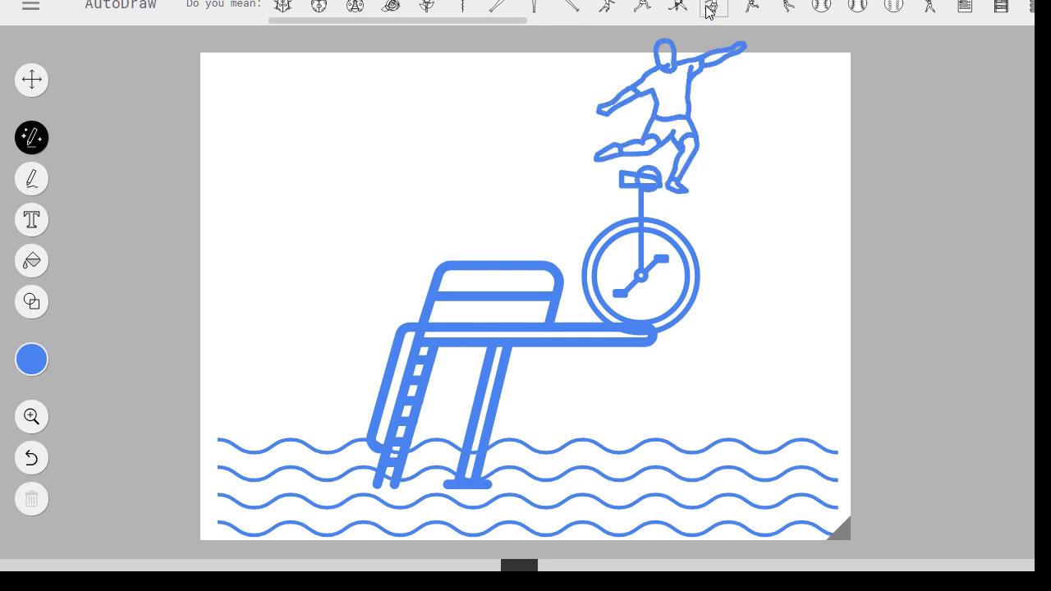
- Go on through the suggested volleyball player and baseball to the baseball batter standing on the unicycle
left_click(747, 10)
left_click(784, 9)
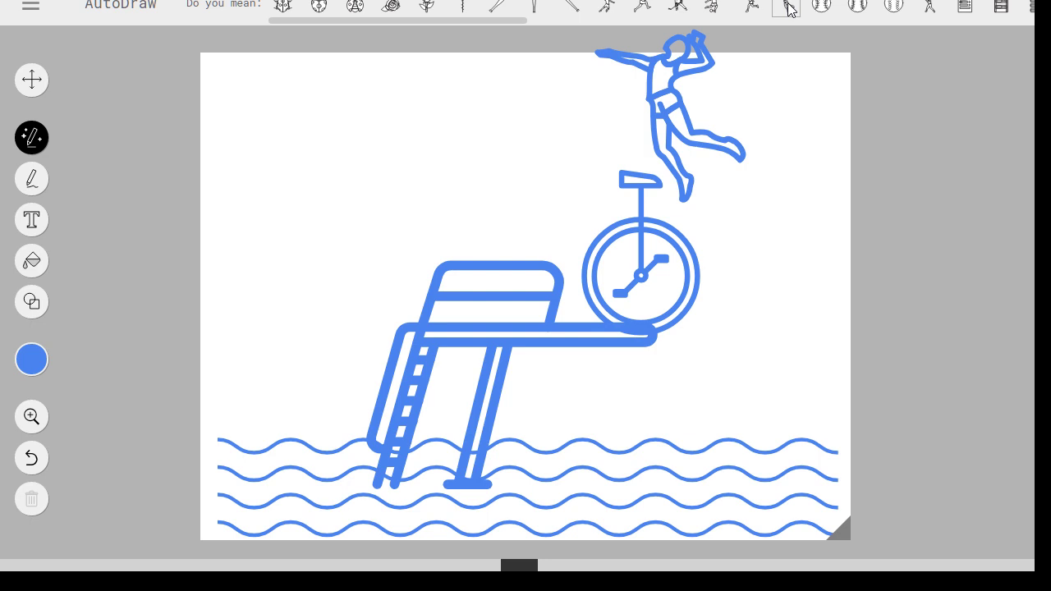
left_click(813, 10)
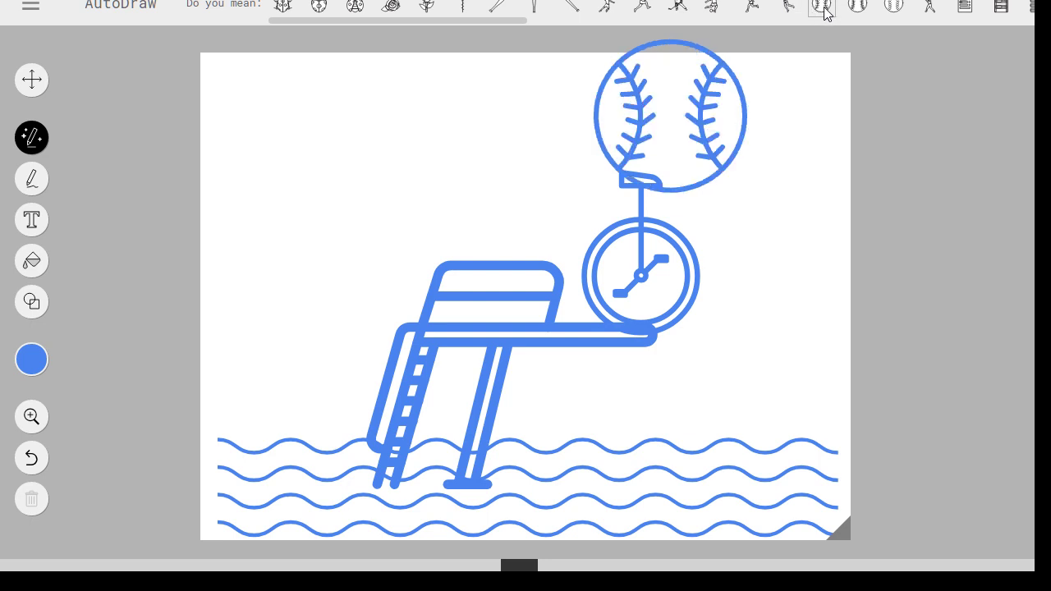
left_click(858, 15)
left_click(930, 10)
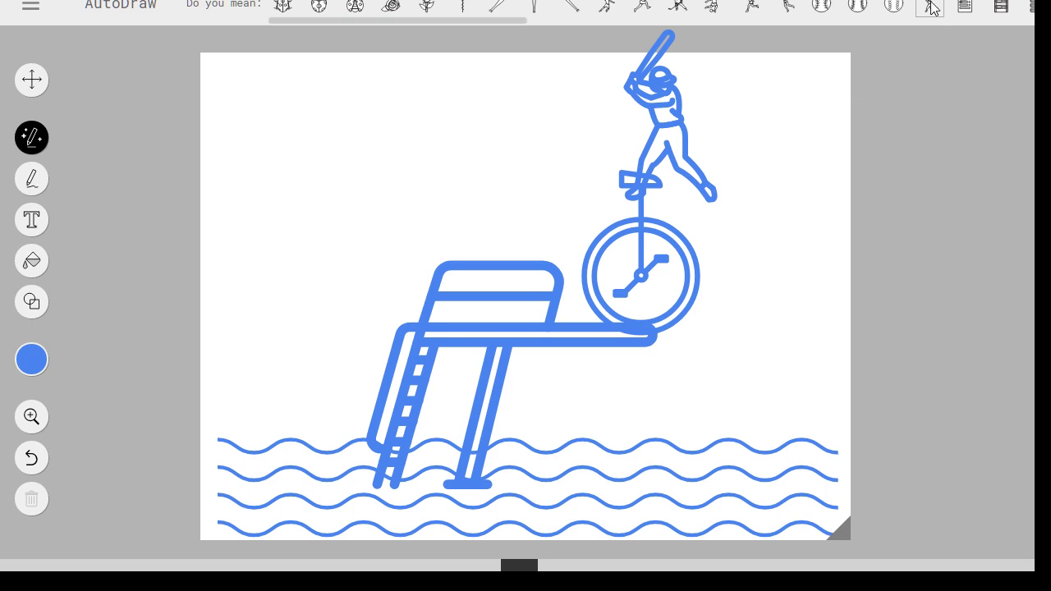
- Try the three suggested server racks above the unicycle and settle on the running tennis player
left_click(967, 6)
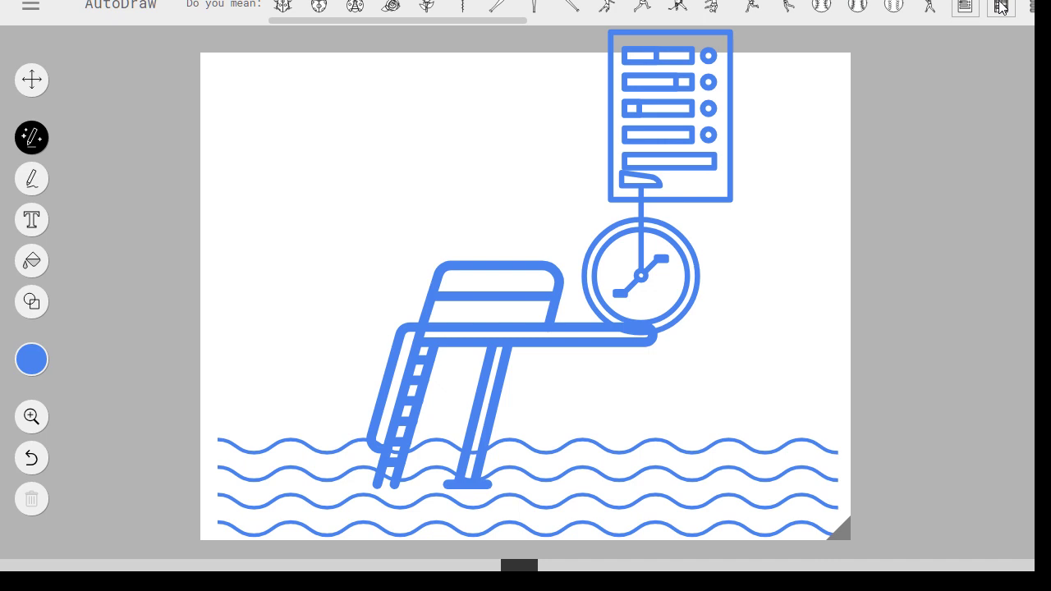
left_click(1000, 7)
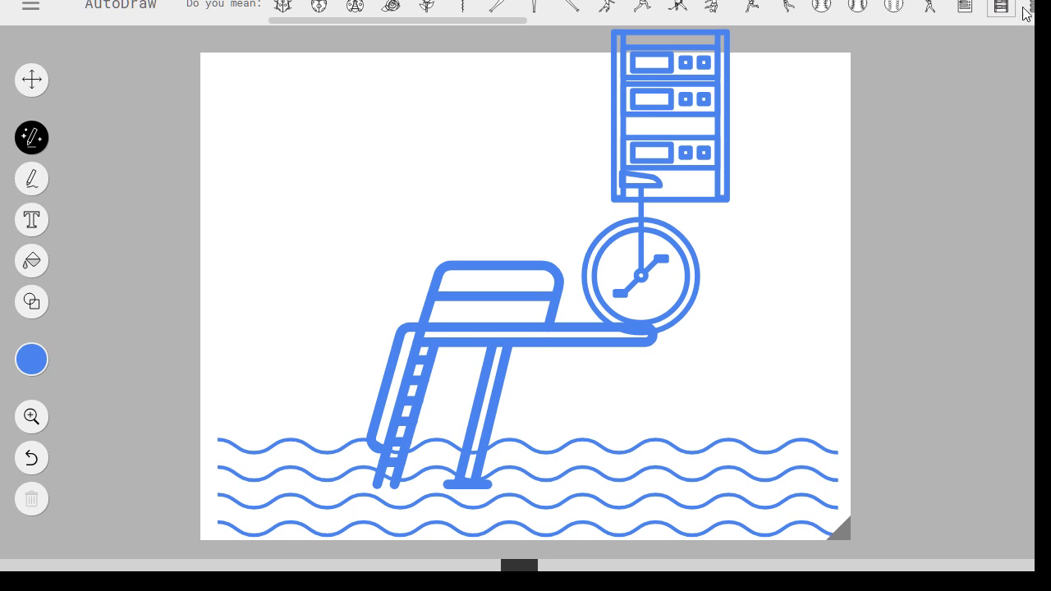
left_click(1031, 10)
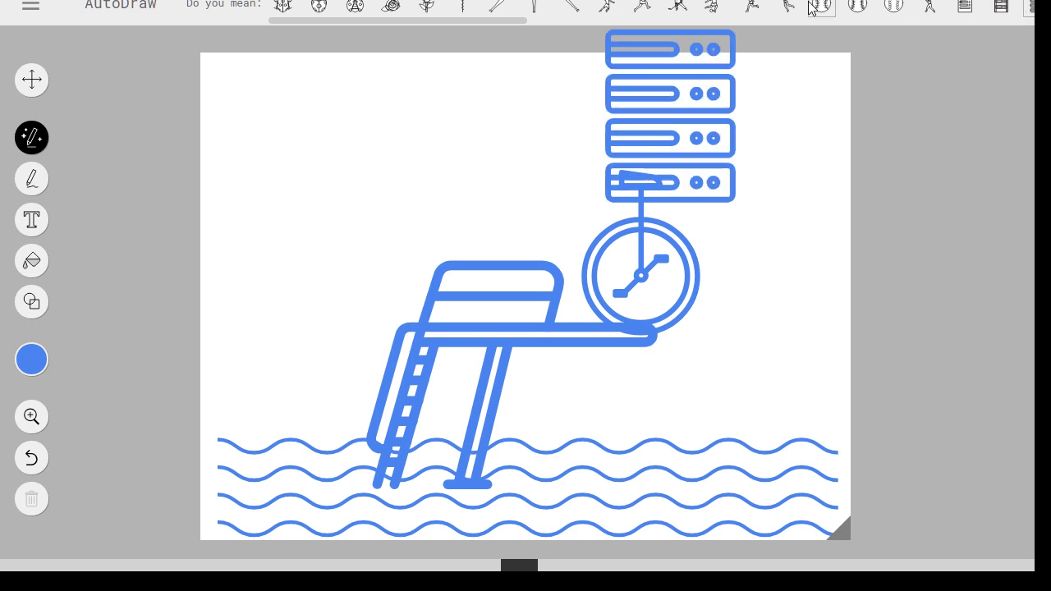
left_click(726, 5)
left_click(749, 6)
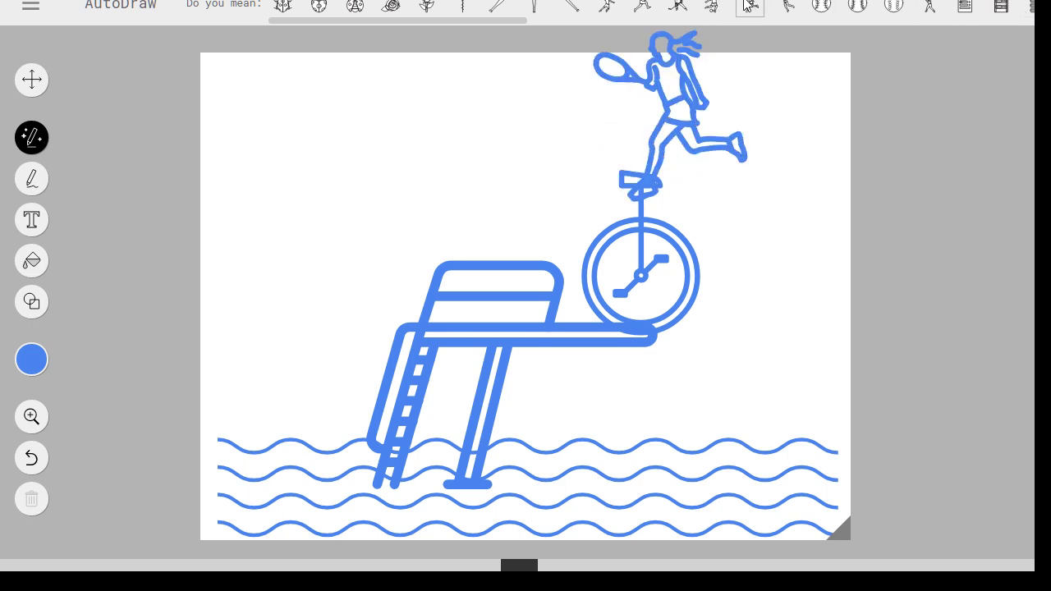
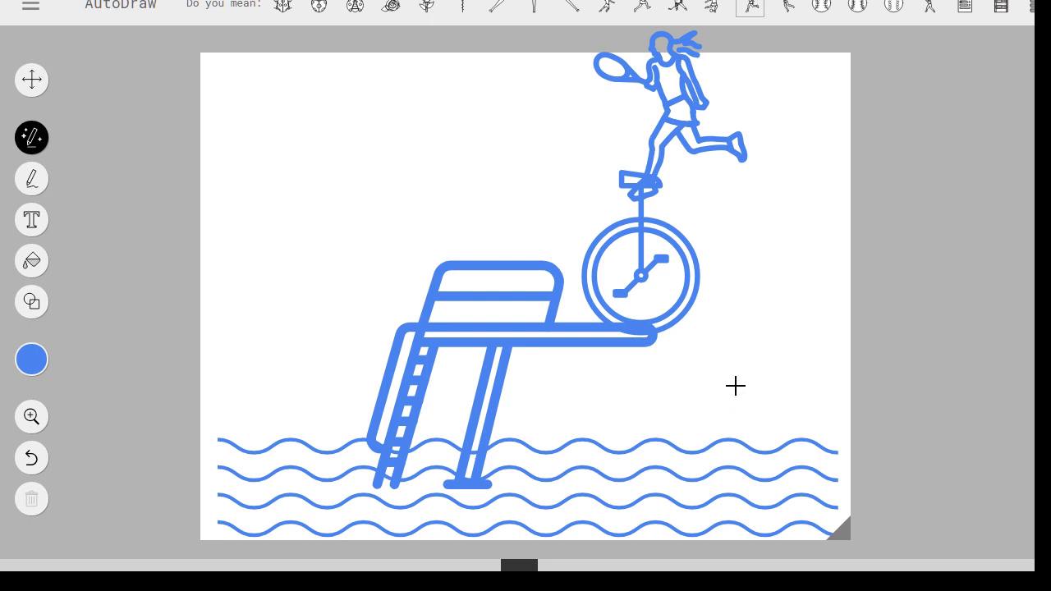
- Sketch a shark fin with an upright edge, a curved edge and a wavy waterline beyond the diving board's end
left_click_drag(766, 389, 770, 436)
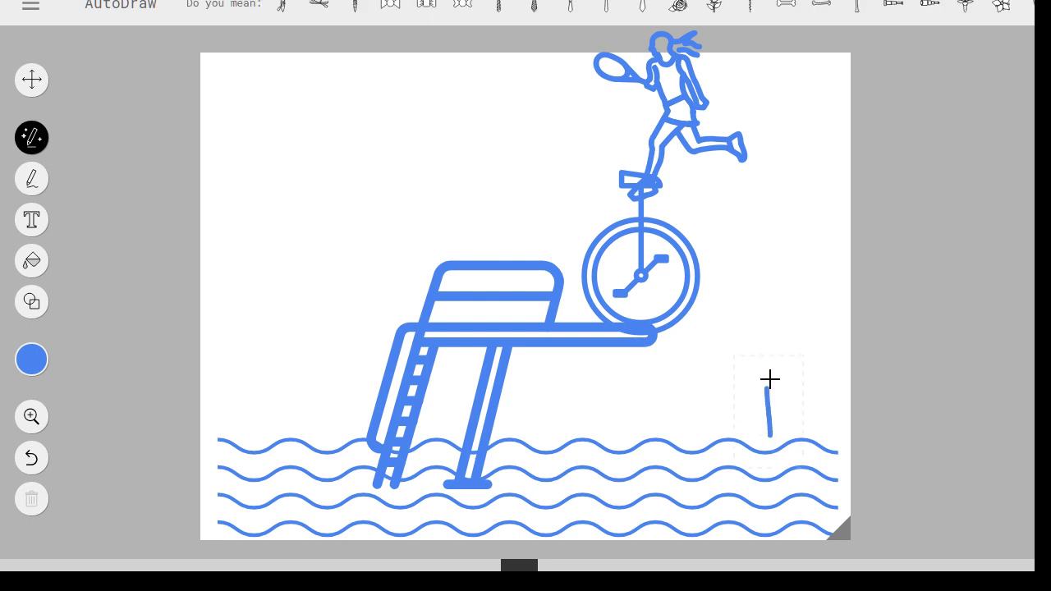
left_click_drag(769, 378, 824, 450)
mouse_move(730, 438)
left_mouse_down()
mouse_move(789, 433)
mouse_move(887, 455)
left_mouse_up()
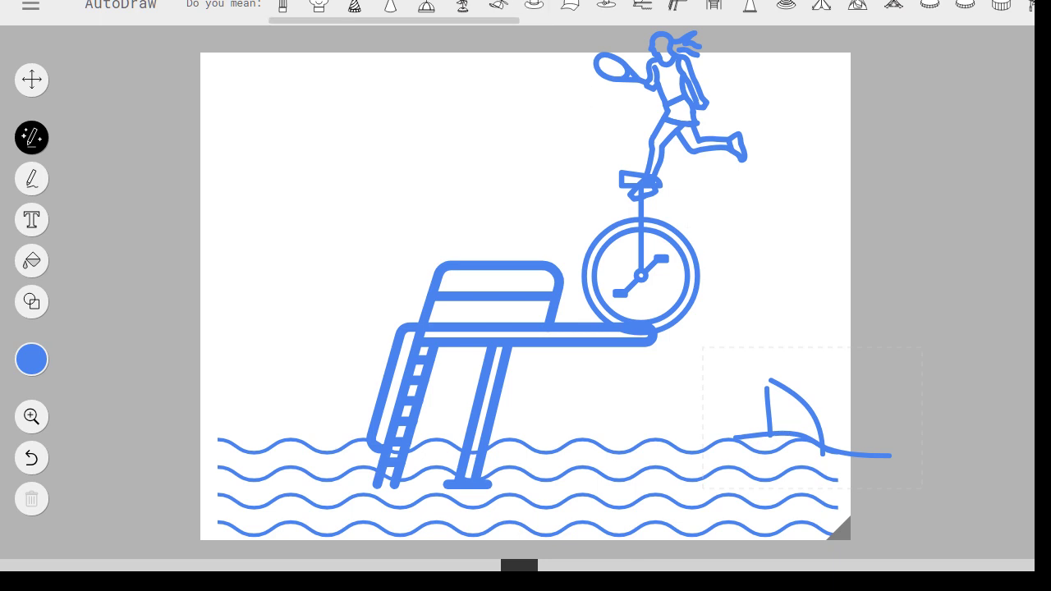
- Try replacing the fin sketch with the suggested pinwheel, diving board over water, traffic cone and front-view diving board
left_click(502, 8)
left_click(460, 8)
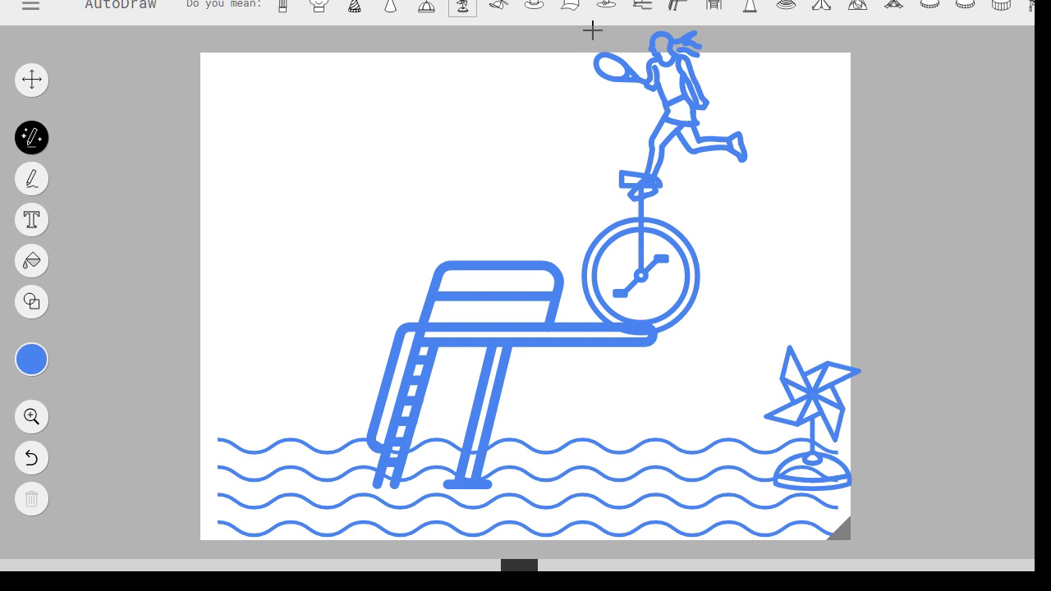
left_click(606, 8)
left_click(651, 8)
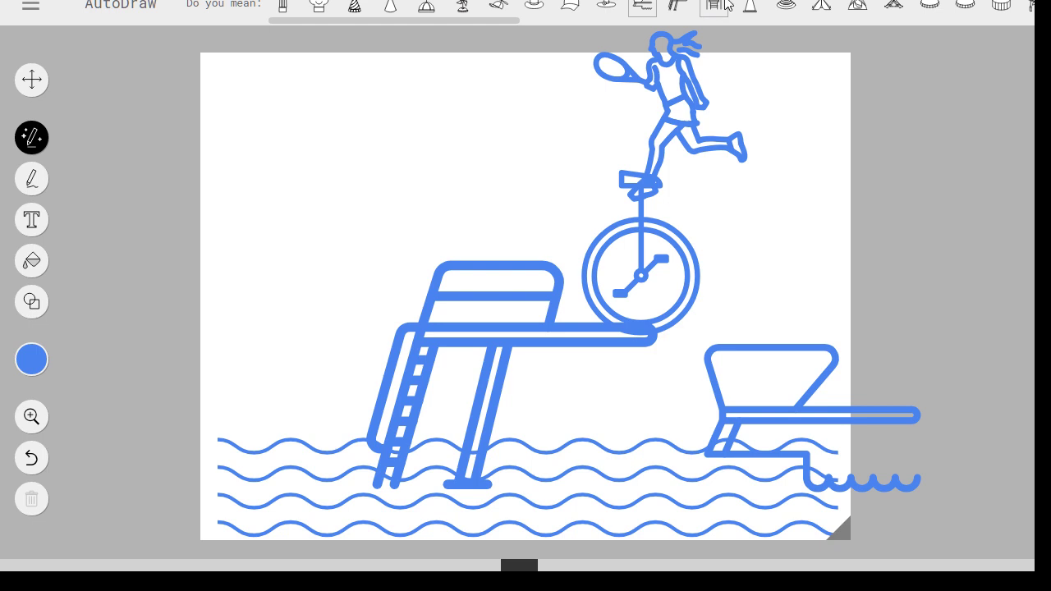
left_click(748, 8)
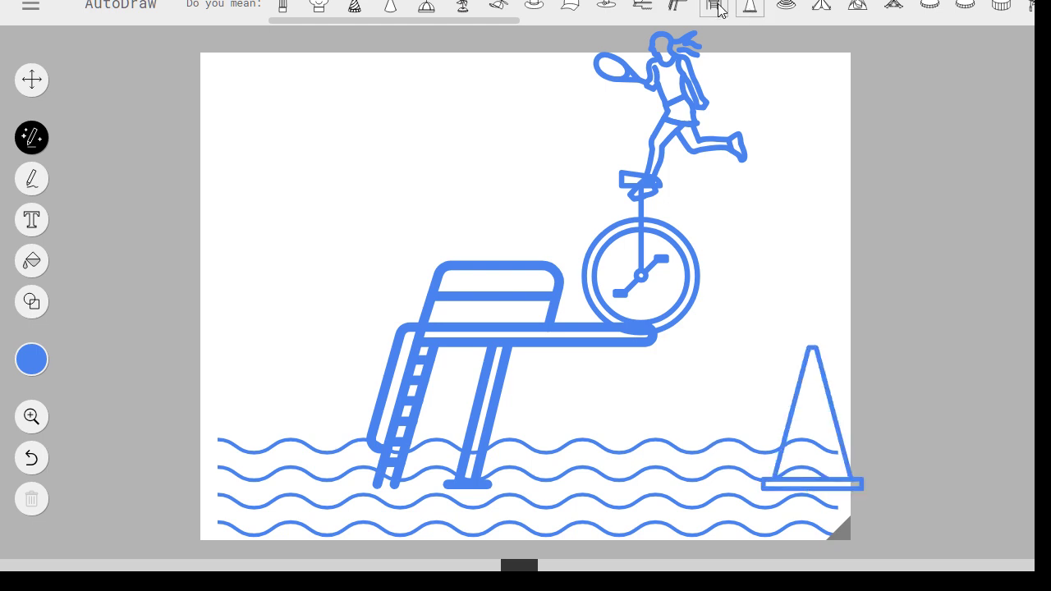
left_click(718, 9)
- Try the suggested dome tent, pitched tent, shallow round cap, drum shape and graduation cap for the fin sketch
left_click(854, 7)
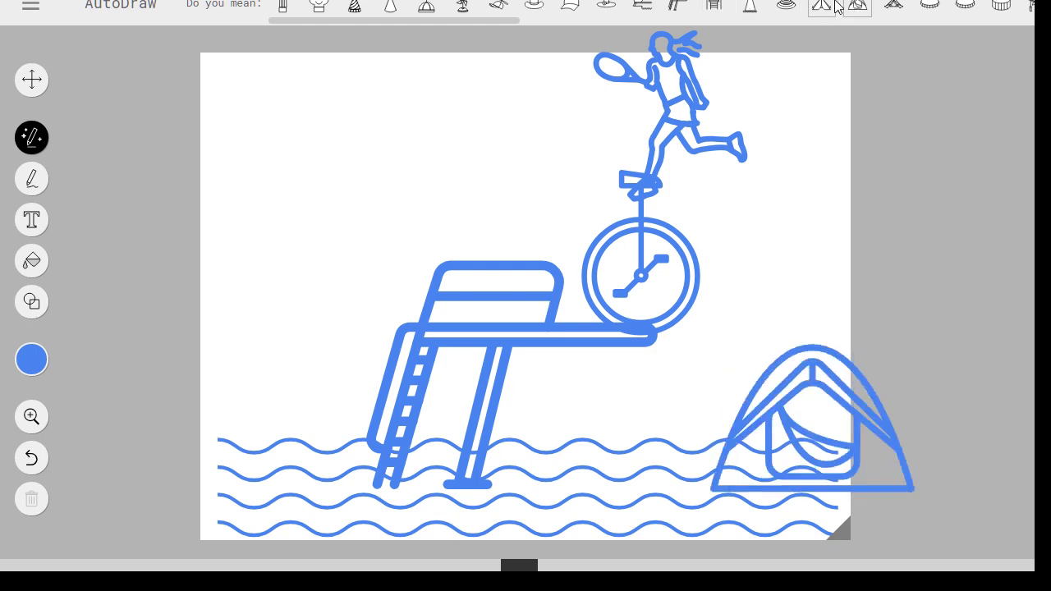
left_click(821, 7)
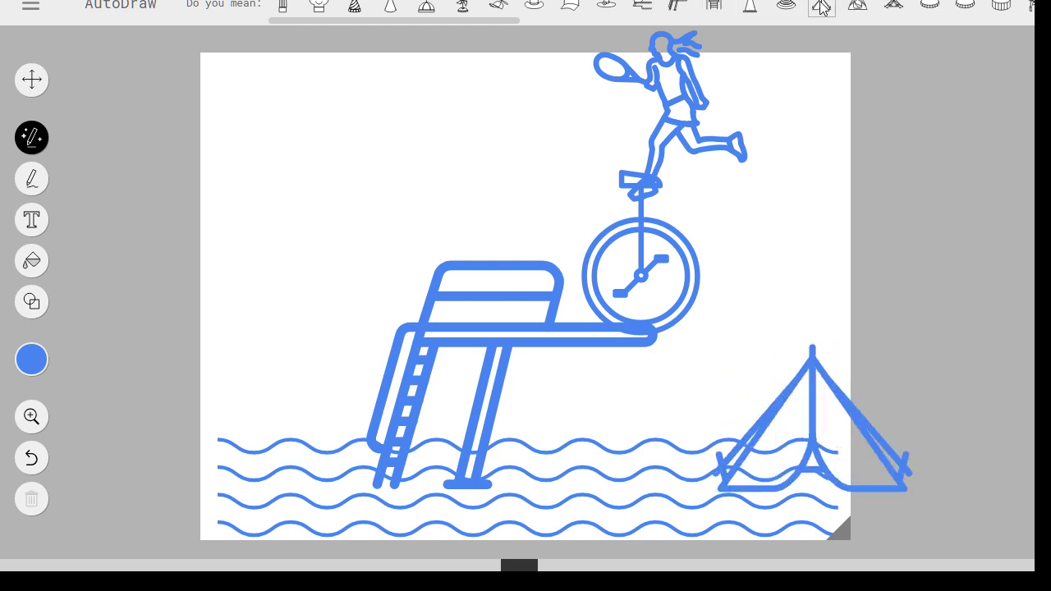
left_click(895, 7)
left_click(965, 8)
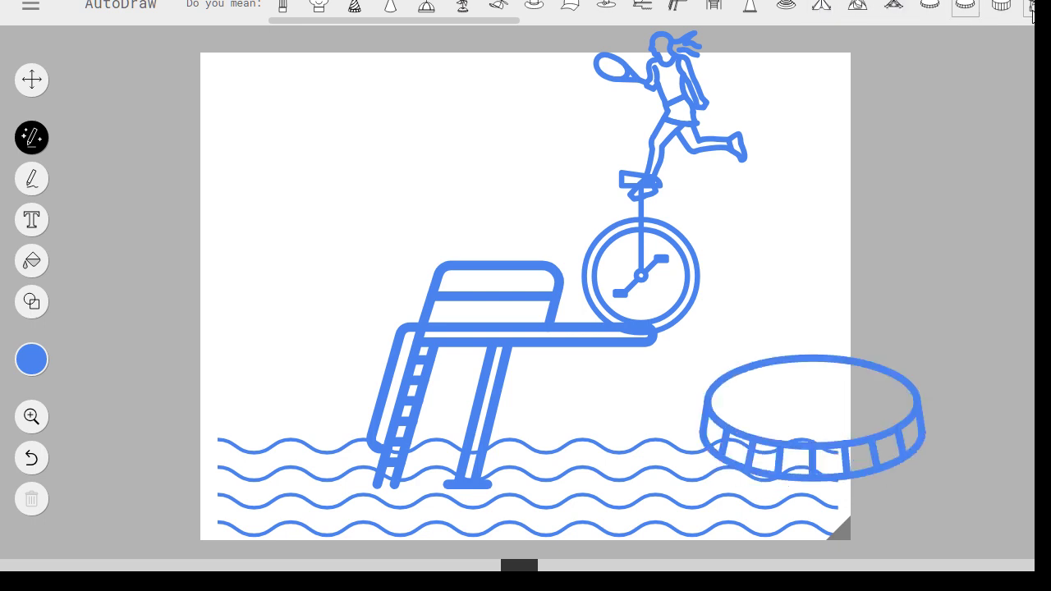
left_click(1031, 10)
left_click(1006, 11)
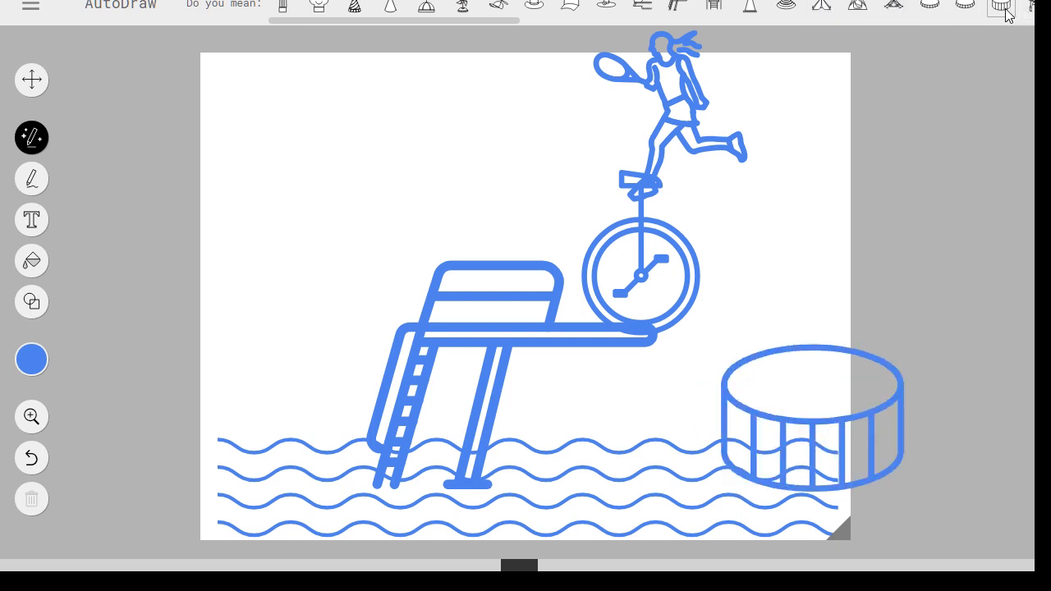
left_click(1031, 10)
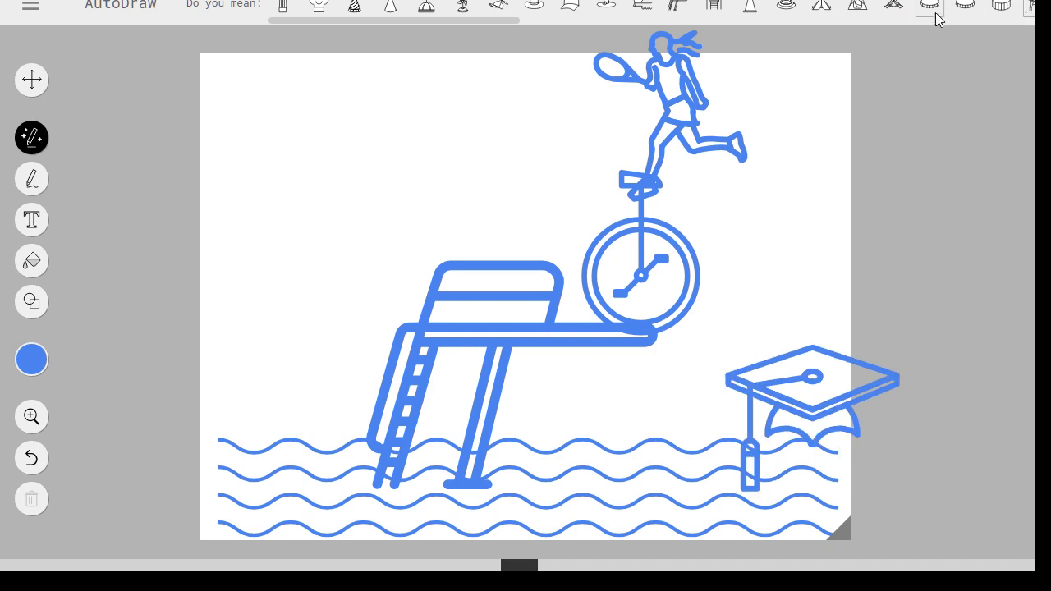
- Try the suggested front-view diving board, baseball cap, pinwheel and propeller hat in the fin's place
left_click(713, 7)
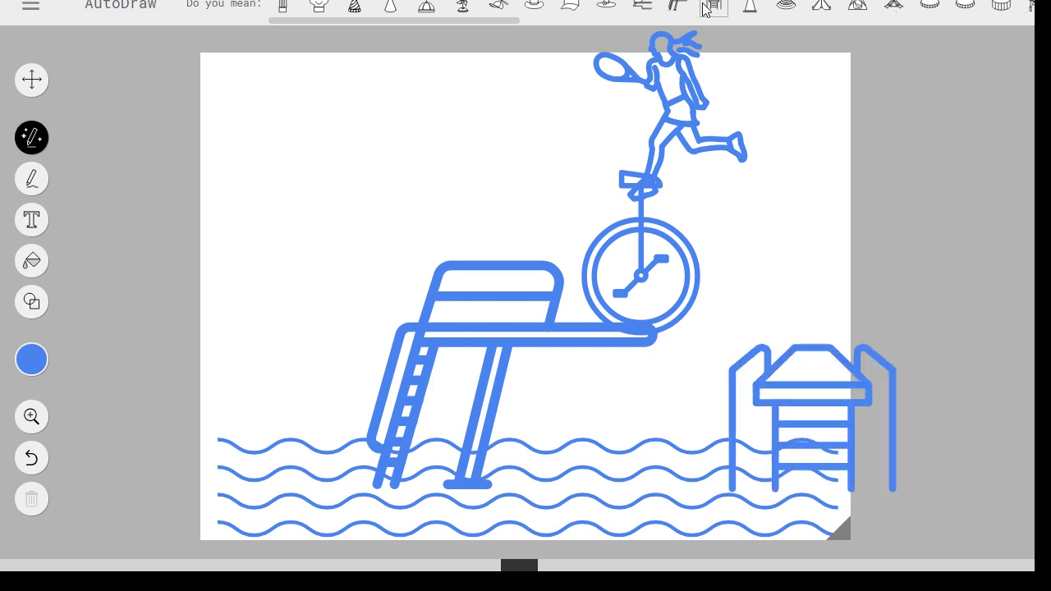
left_click(532, 6)
left_click(577, 6)
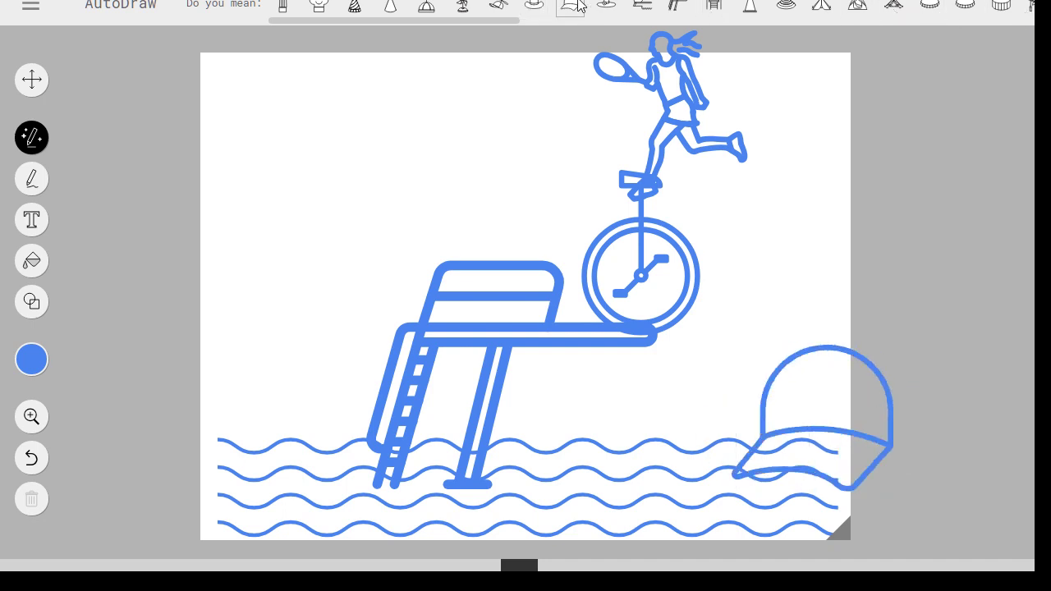
left_click(463, 6)
left_click(429, 7)
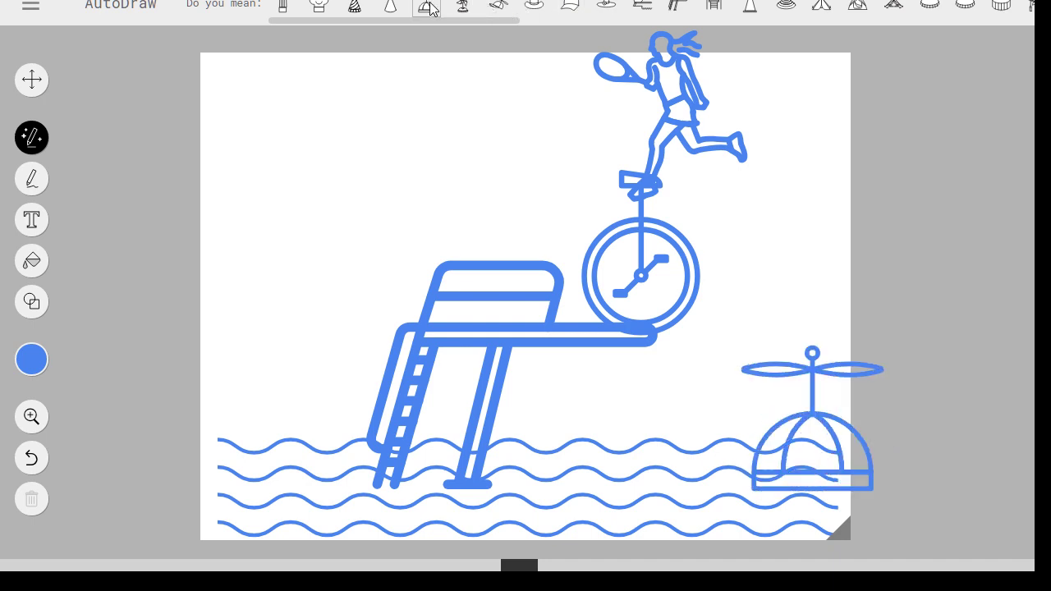
- Try the suggested plain cone hat, striped party hat and tall pleated shape in the fin's place
left_click(401, 9)
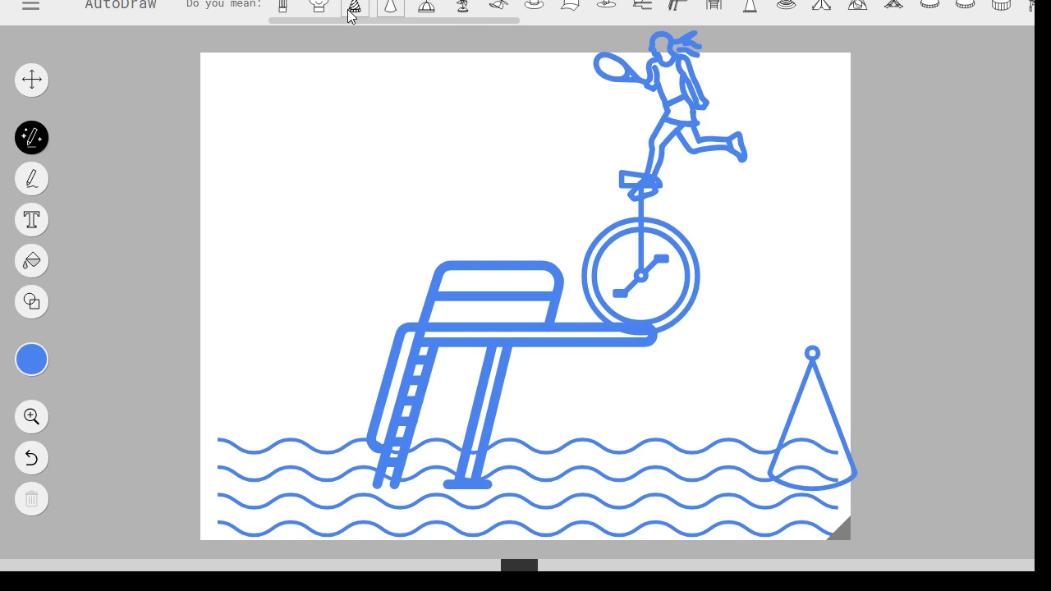
left_click(353, 8)
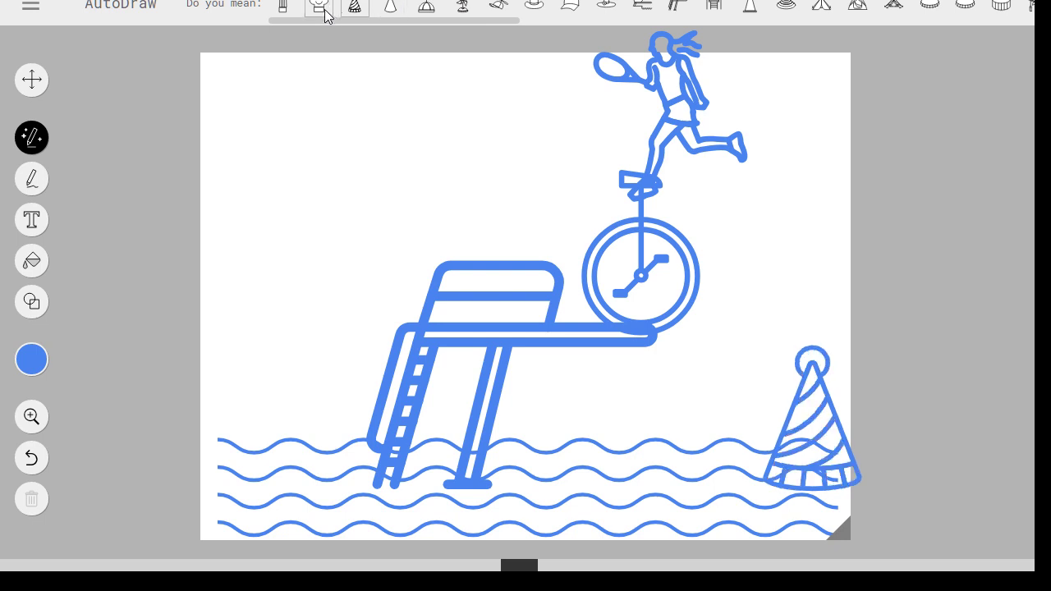
left_click(317, 9)
left_click(294, 6)
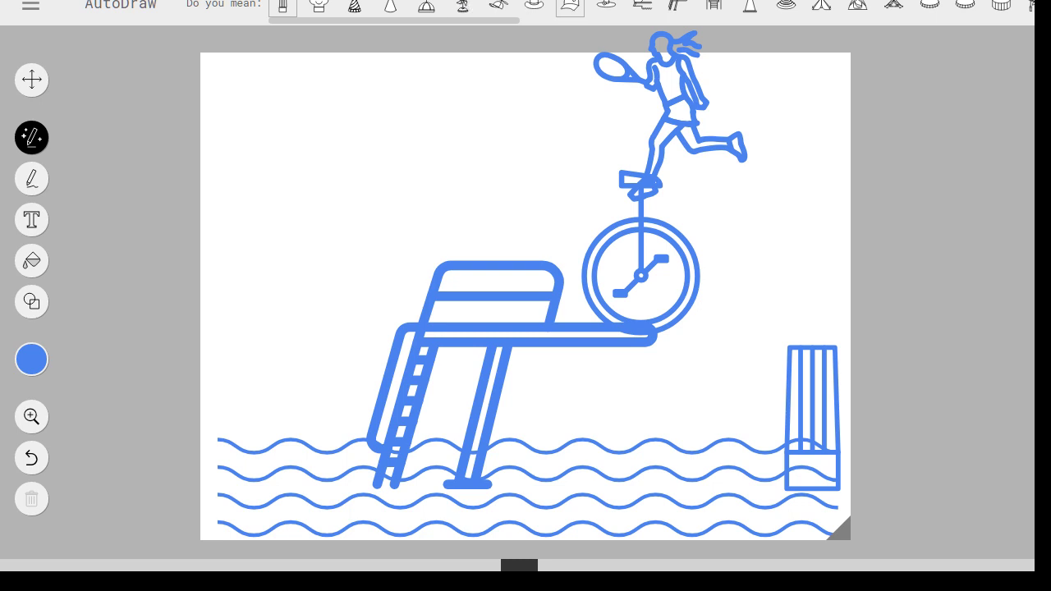
- Try the suggested small diving board with ladder, front-view diving board, stacked rings, pitched tent and dome tent
left_click(681, 8)
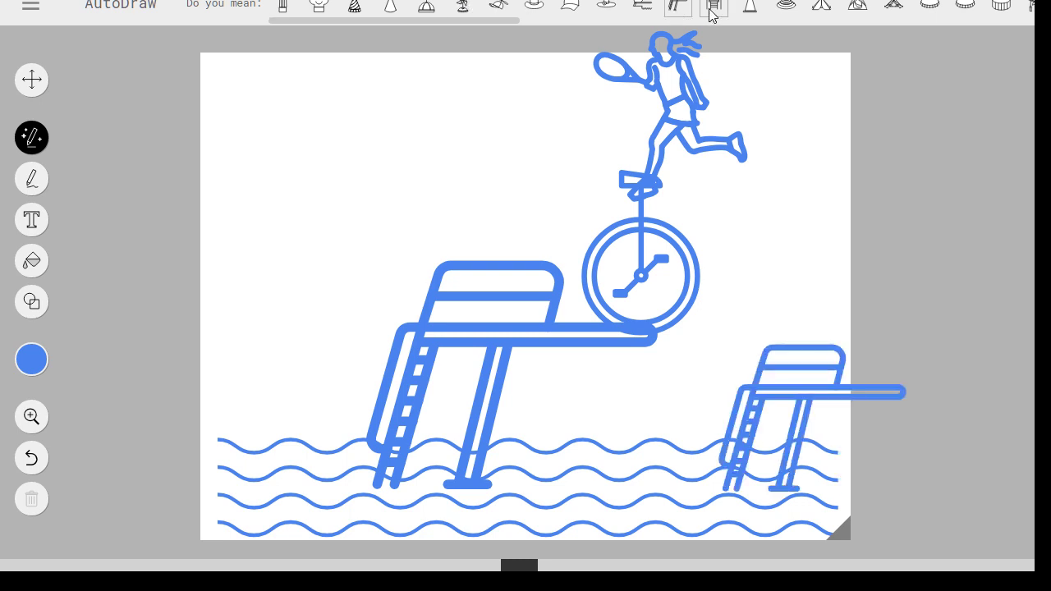
left_click(712, 10)
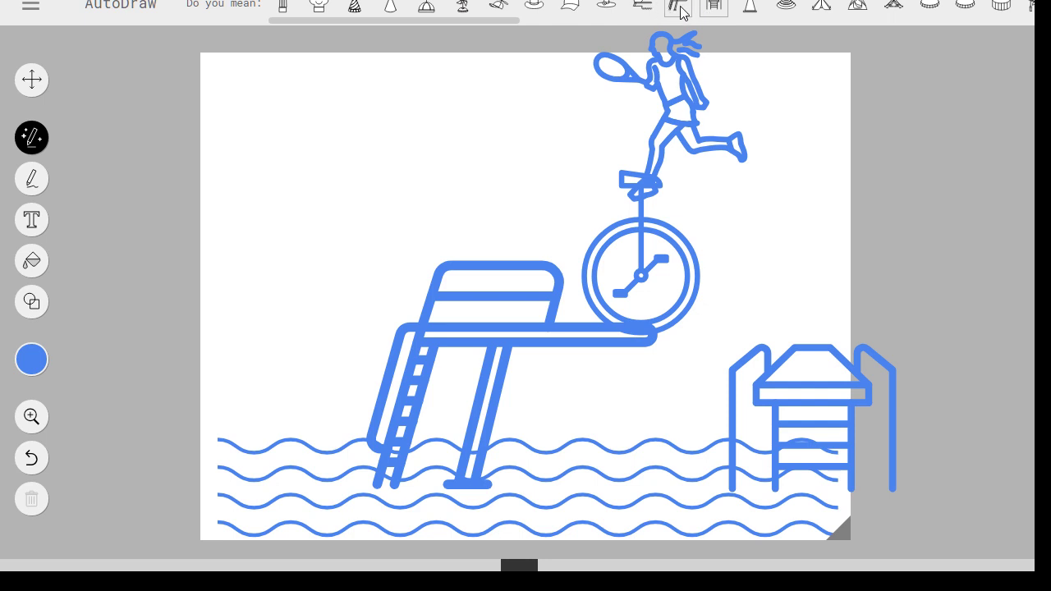
left_click(790, 5)
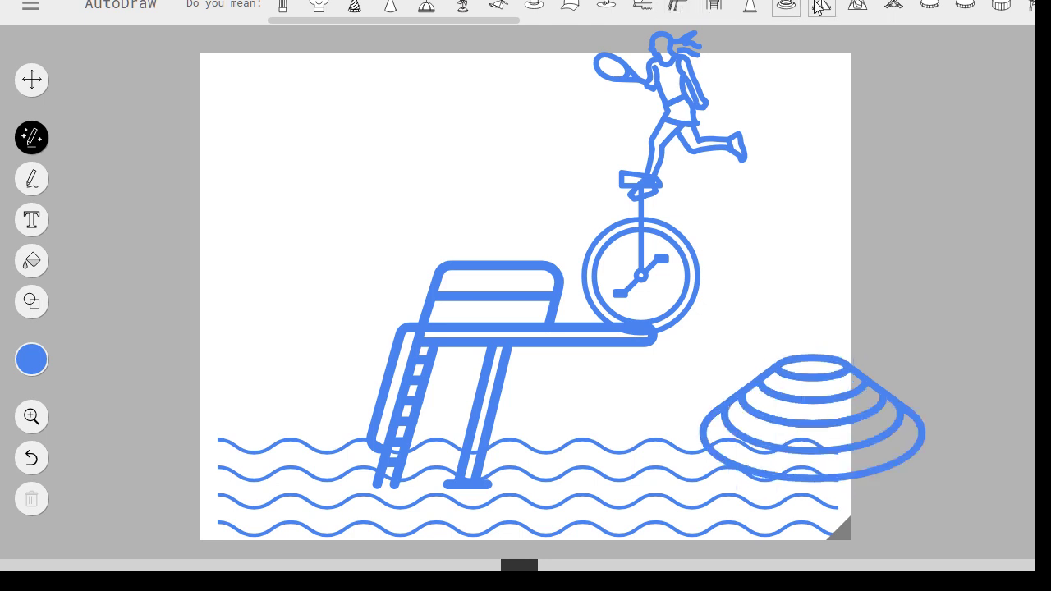
left_click(819, 6)
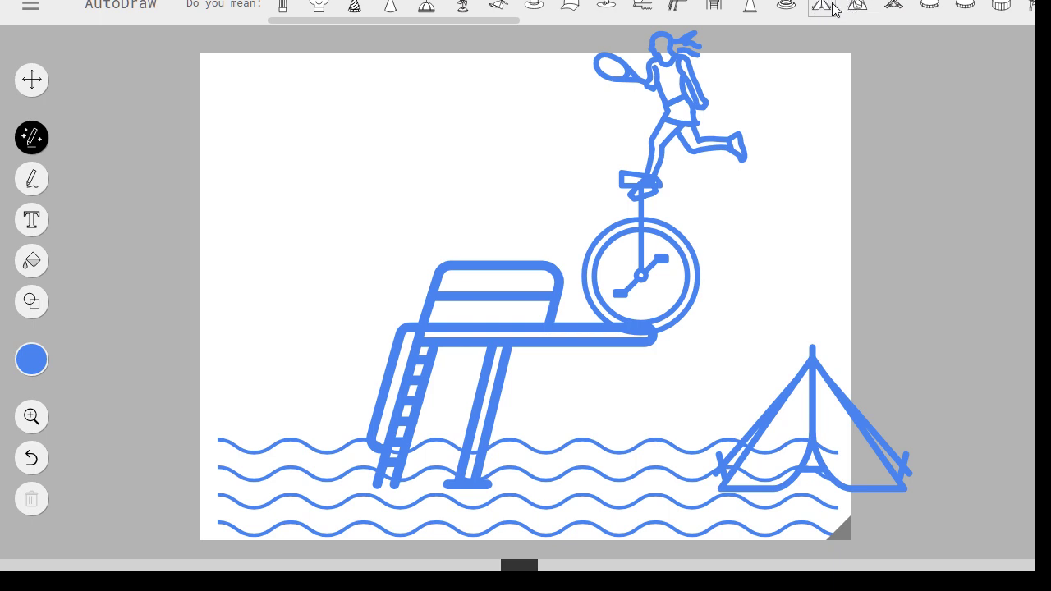
left_click(854, 7)
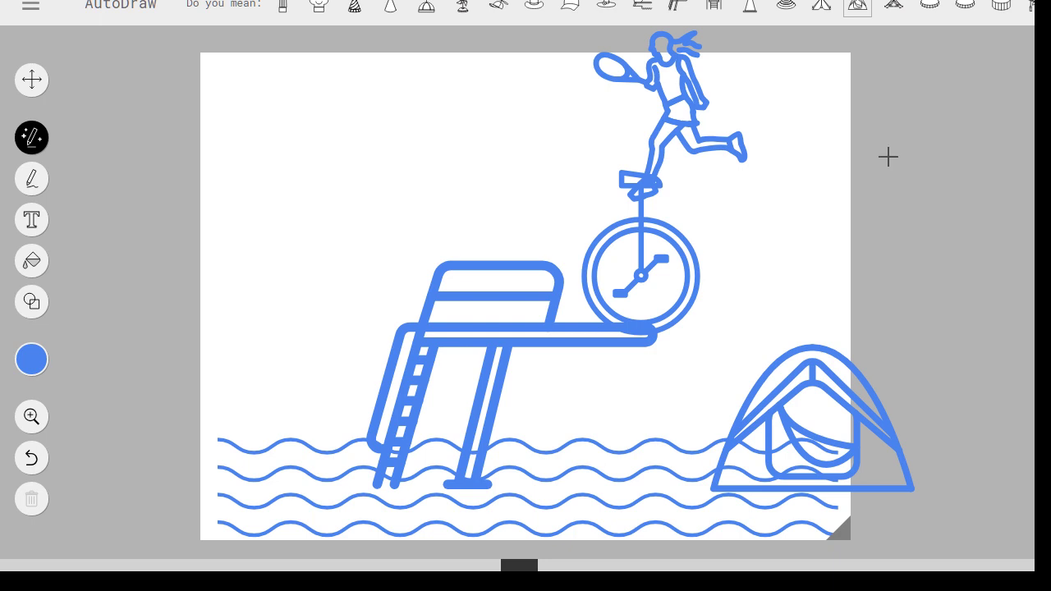
- Try the suggested bottle cap, drum shape, graduation cap and baseball cap above the waves
left_click(933, 15)
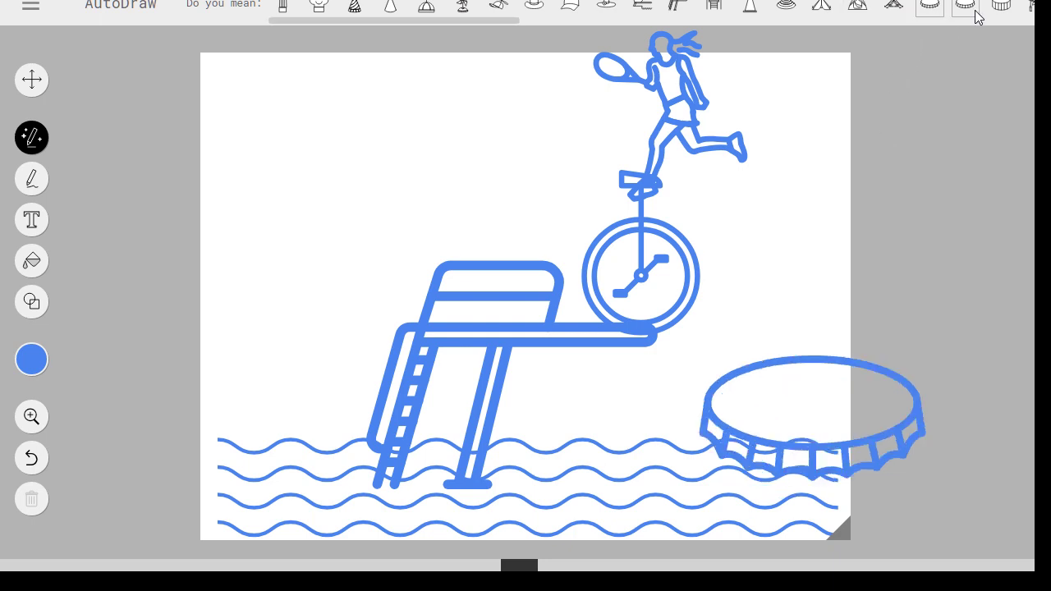
left_click(1004, 14)
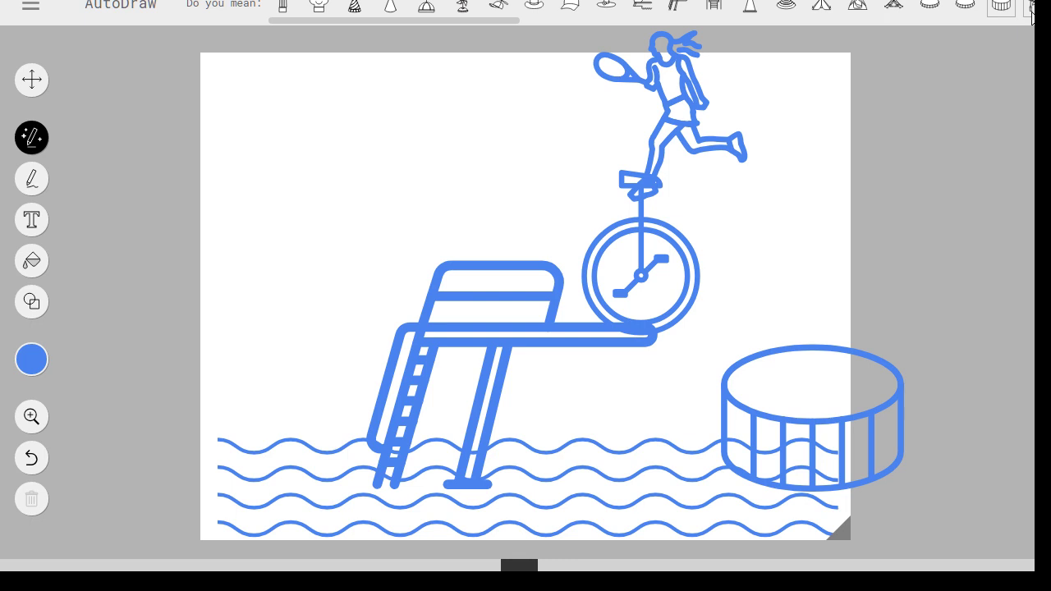
left_click(1031, 11)
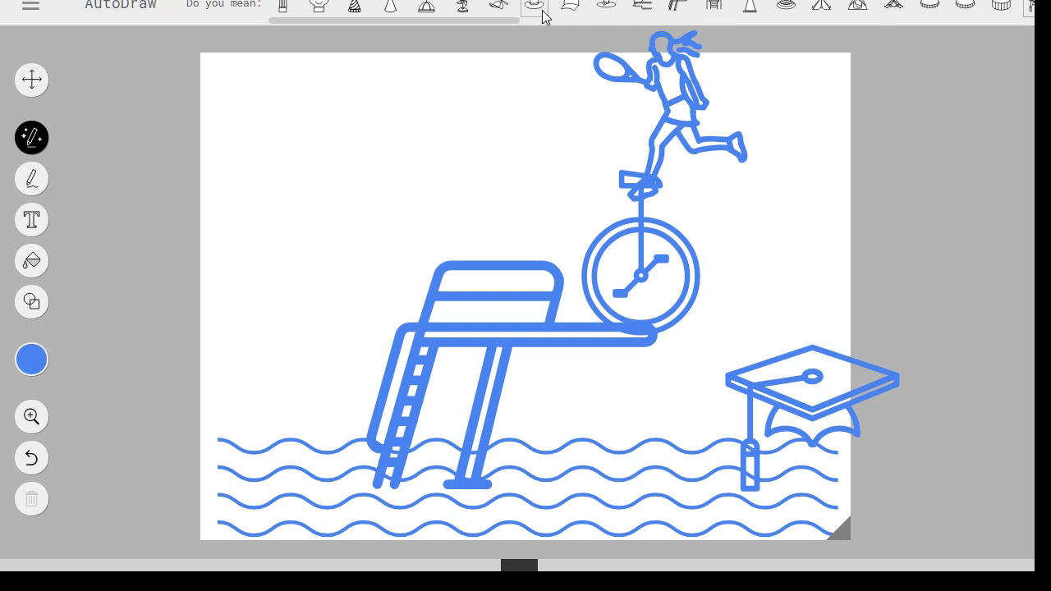
left_click(569, 7)
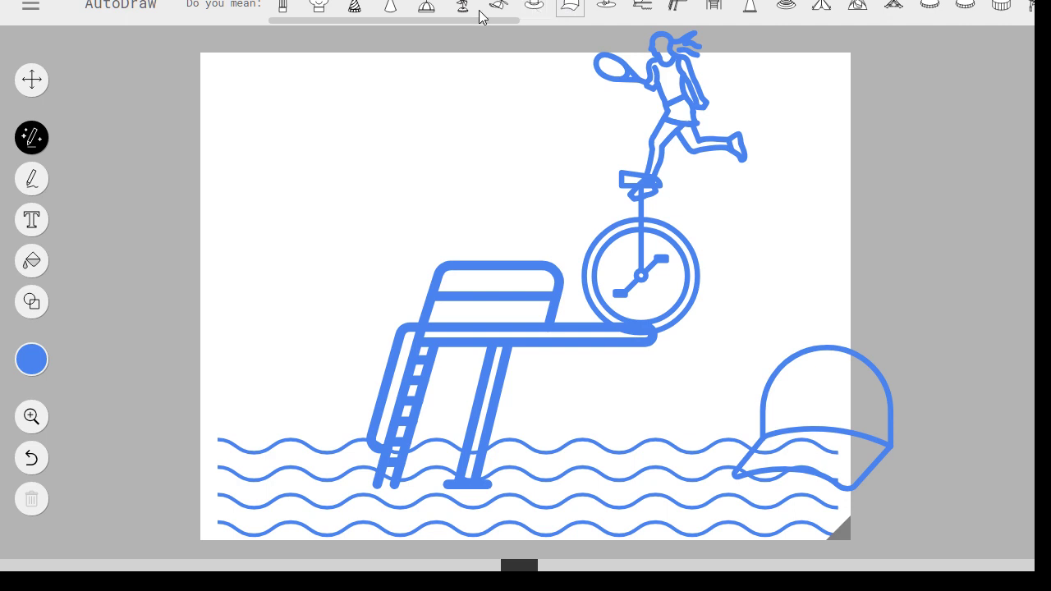
- Try the two suggested side-view diving boards and the baseball cap, ending on the cowboy hat
left_click(644, 10)
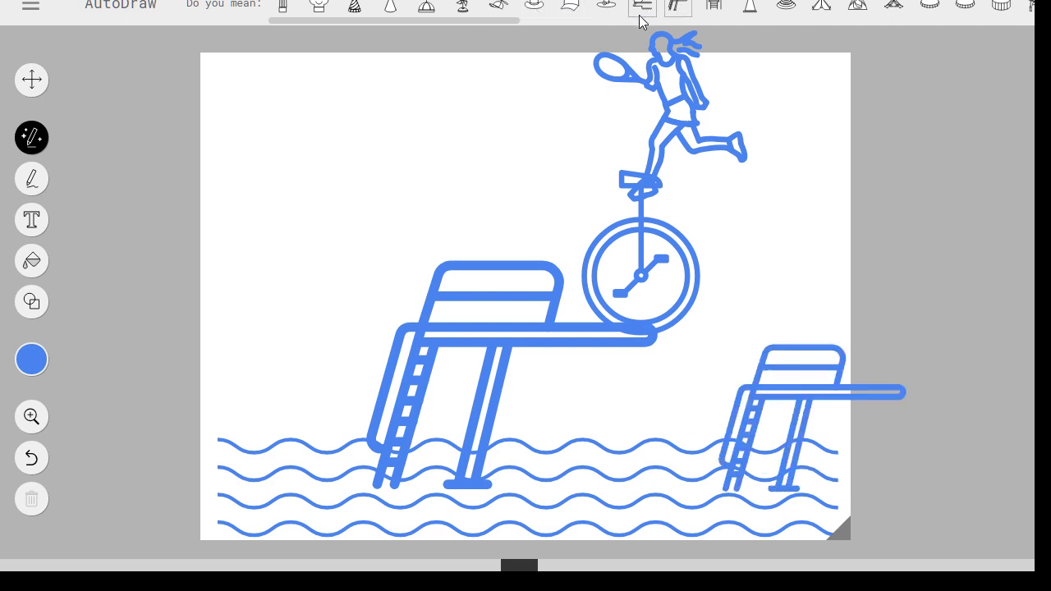
left_click(634, 12)
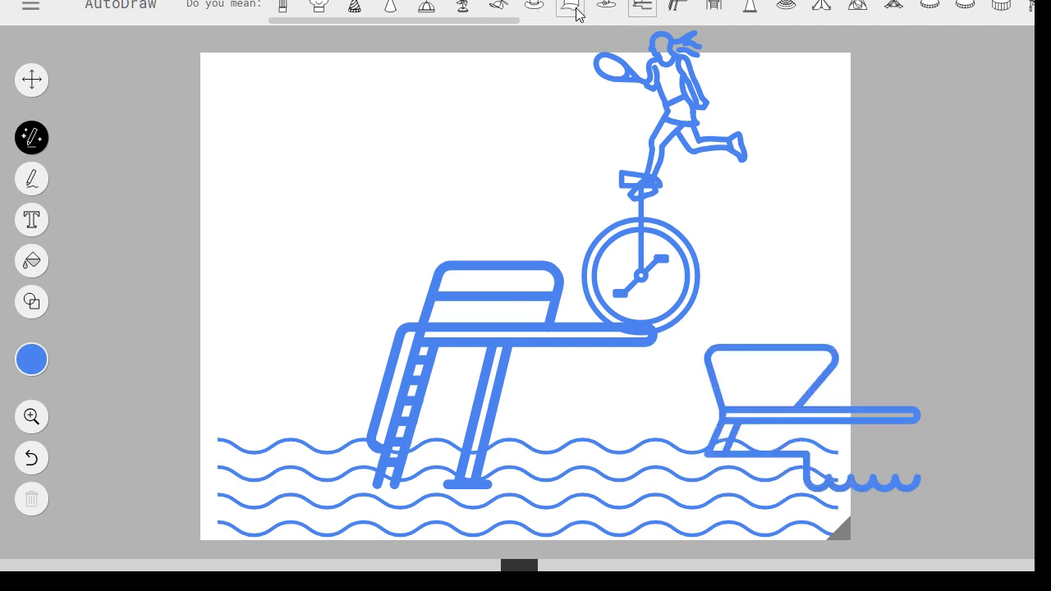
left_click(577, 12)
left_click(537, 10)
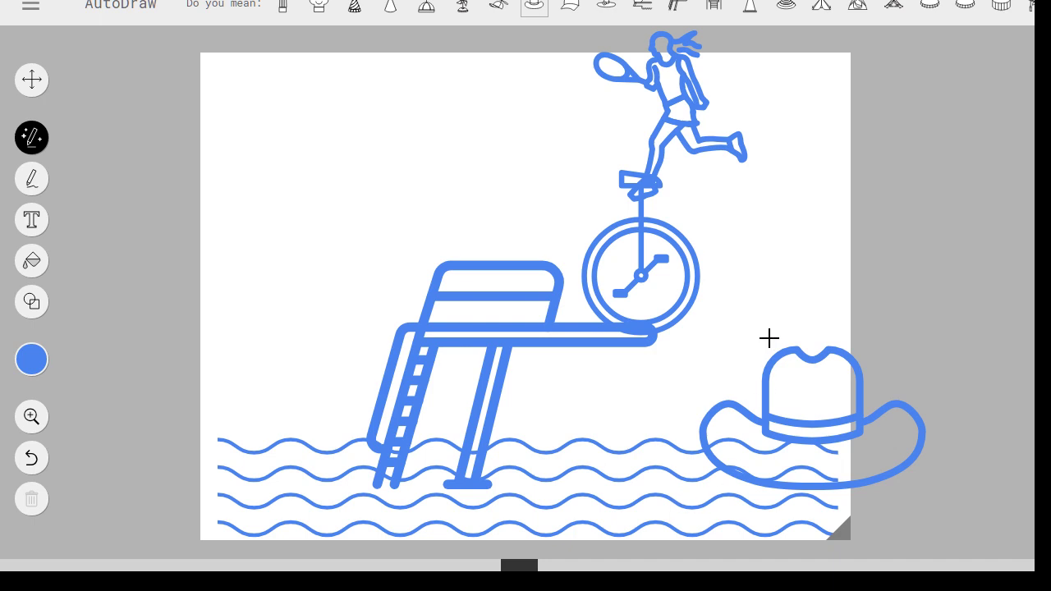
- Look further along the suggestions and try the rounded frame with small waves and the three-masted sailing ship
scroll(818, 23, "right", 5)
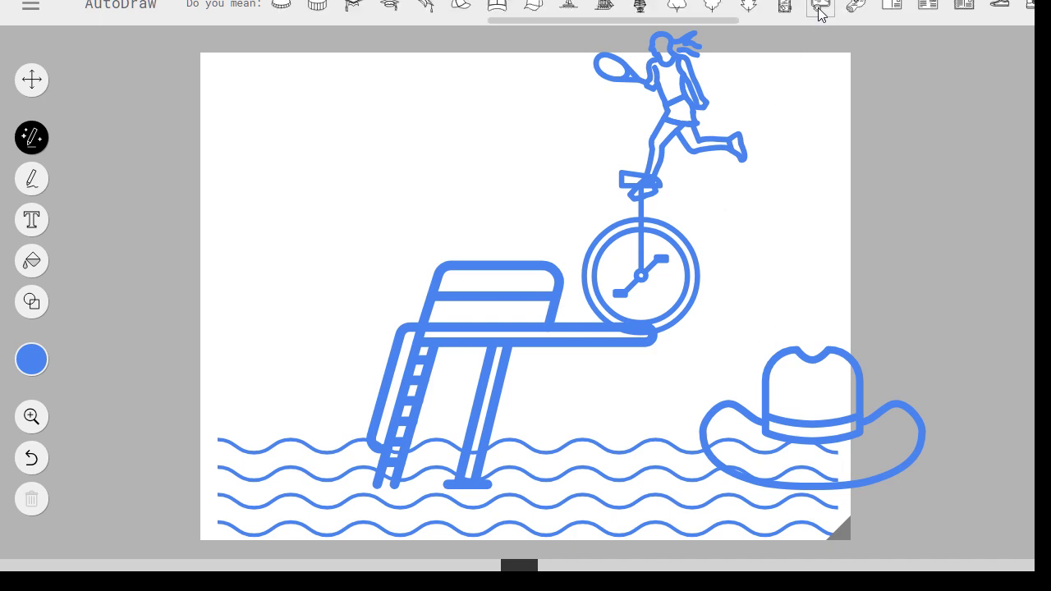
left_click(818, 10)
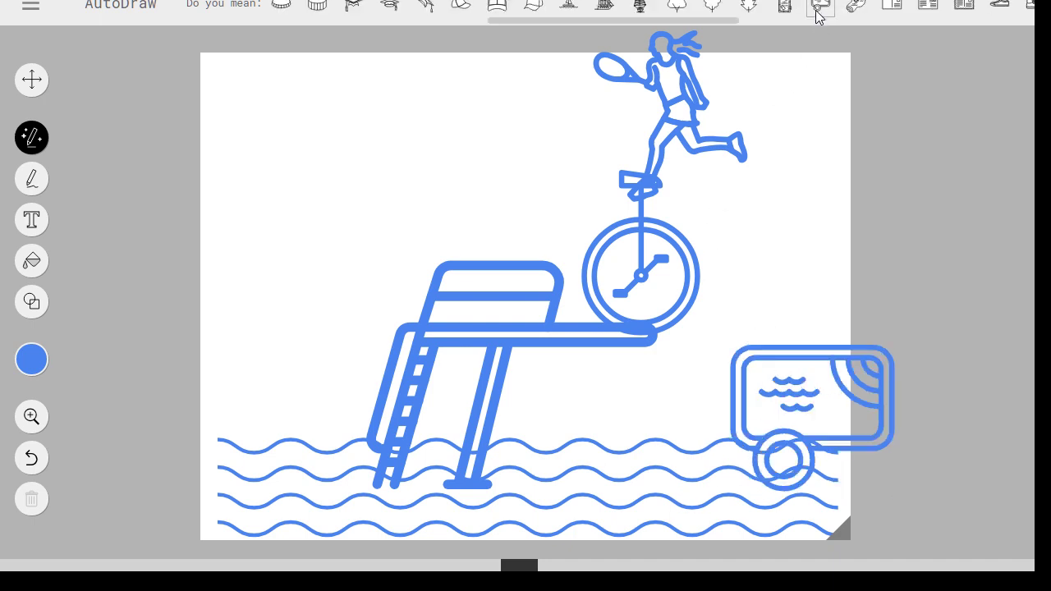
left_click(533, 12)
left_click(608, 10)
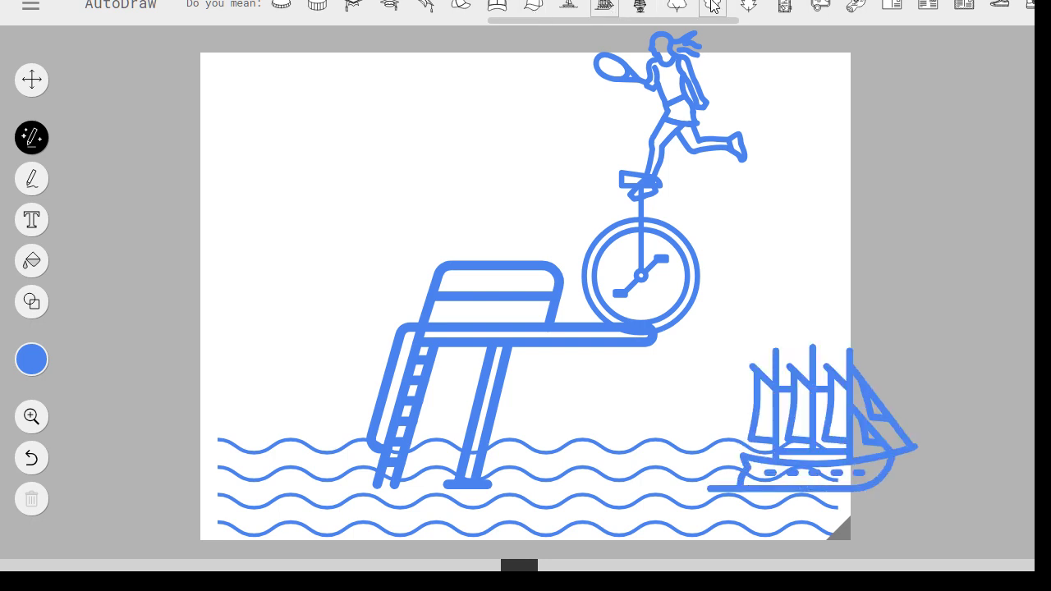
- Go on through the suggested sailing ship and leafy tree to the upright framed abstract picture
left_click(568, 6)
left_click(605, 6)
left_click(639, 7)
left_click(676, 7)
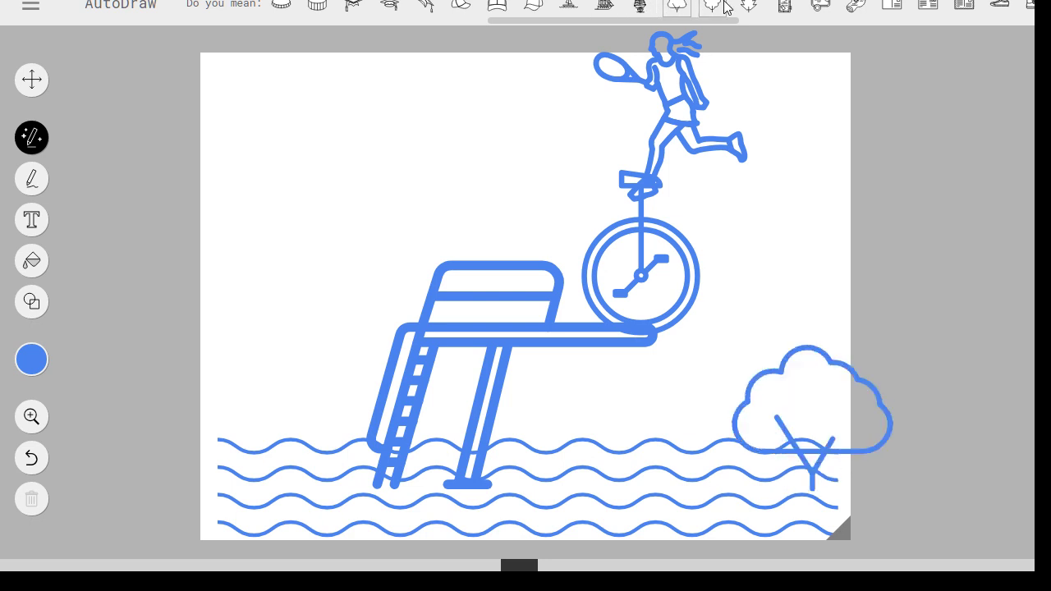
left_click(749, 6)
left_click(784, 6)
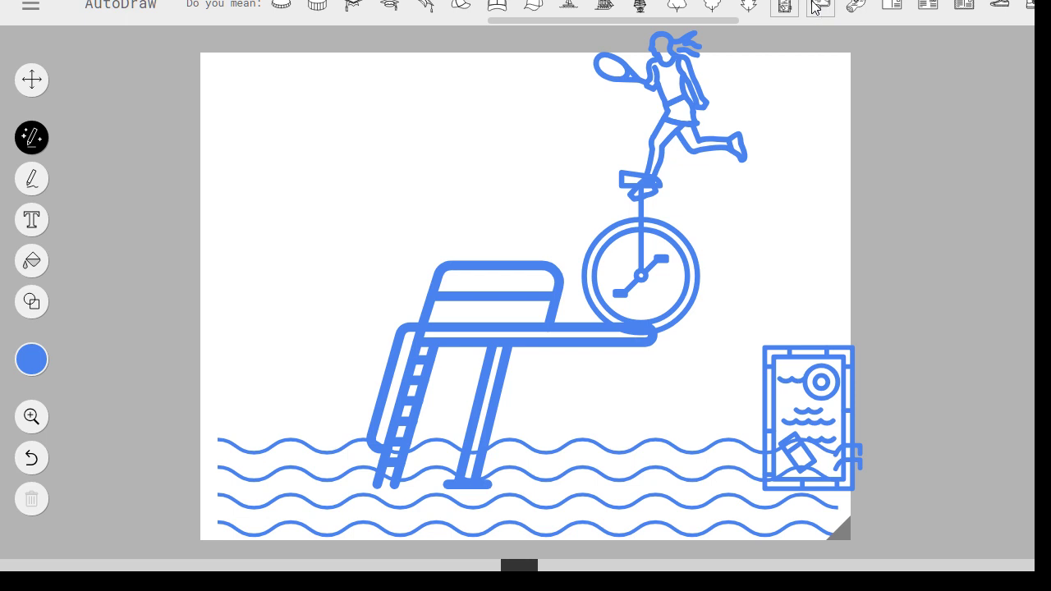
- Go on through the suggested rounded frame and abstract pear-like shape to the stamped postcard in the fin's place
left_click(819, 6)
left_click(855, 7)
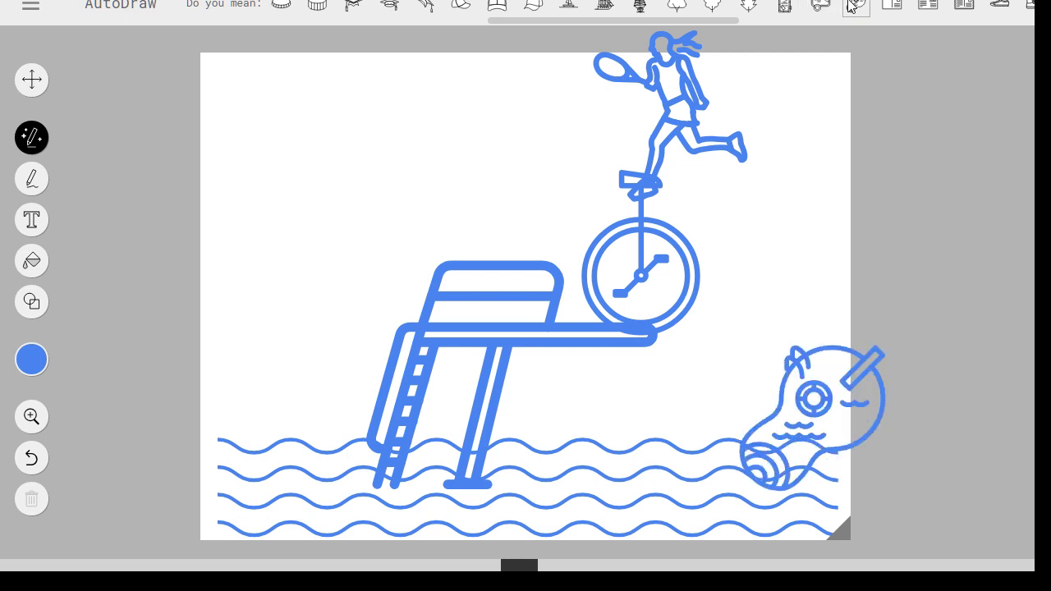
left_click(892, 6)
left_click(927, 7)
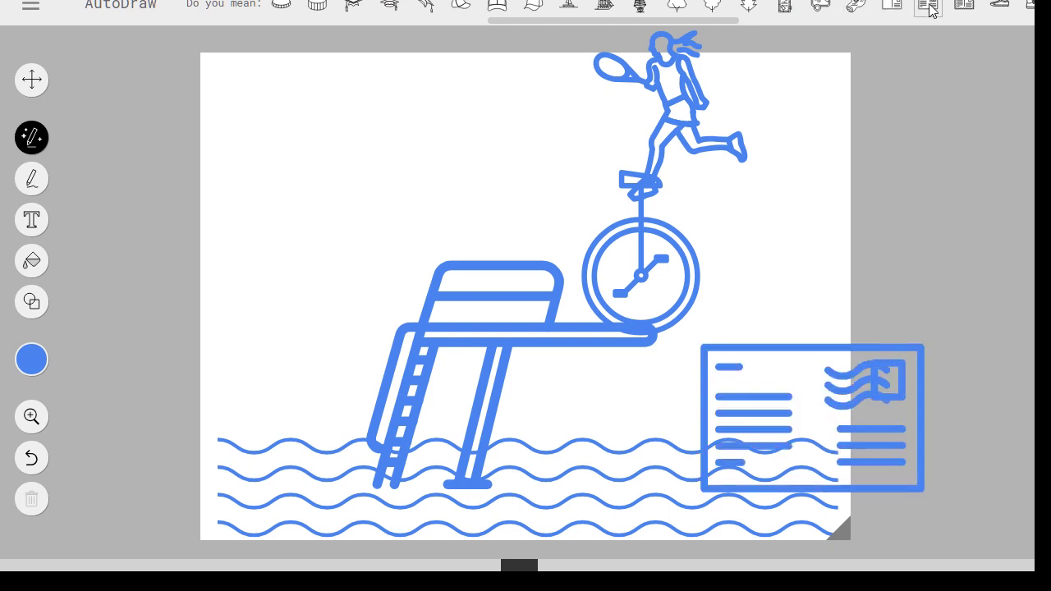
- Try the suggested striped-border postcard, high-top shoe, low sneaker and the two sailing ships in the fin's place
left_click(963, 6)
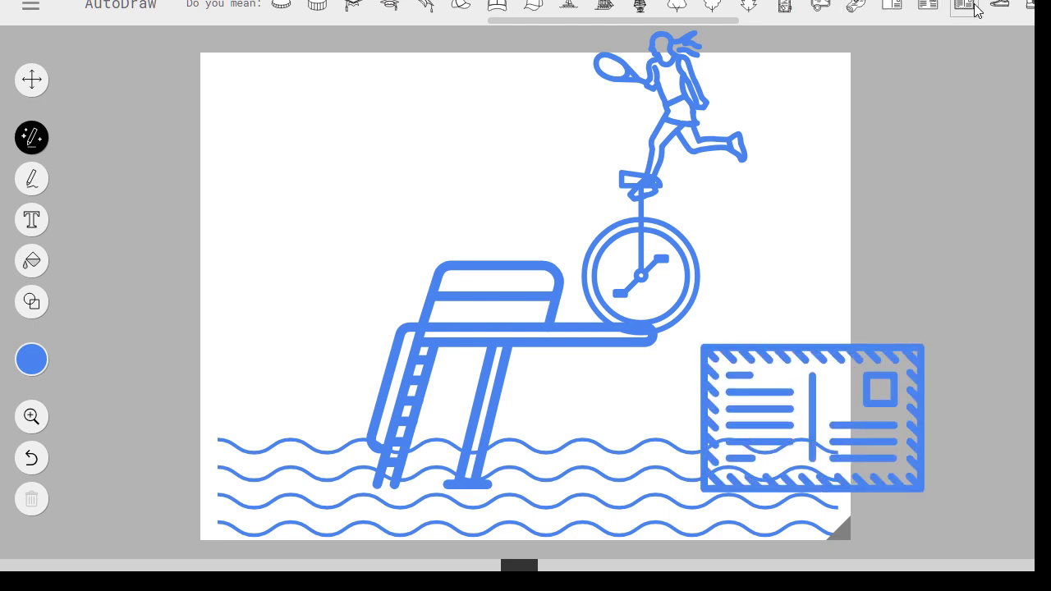
left_click(1029, 10)
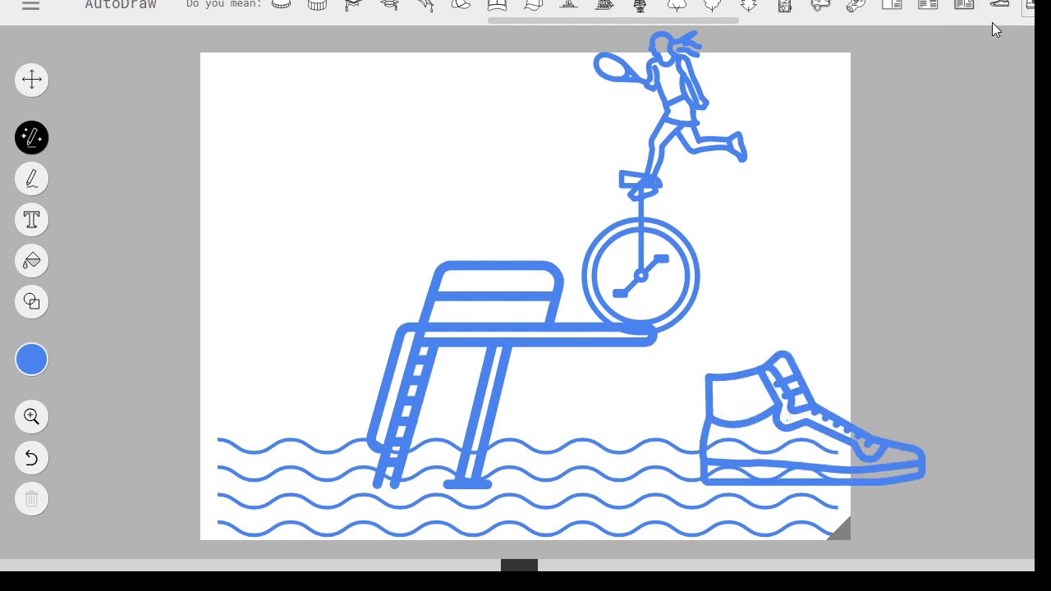
left_click(999, 7)
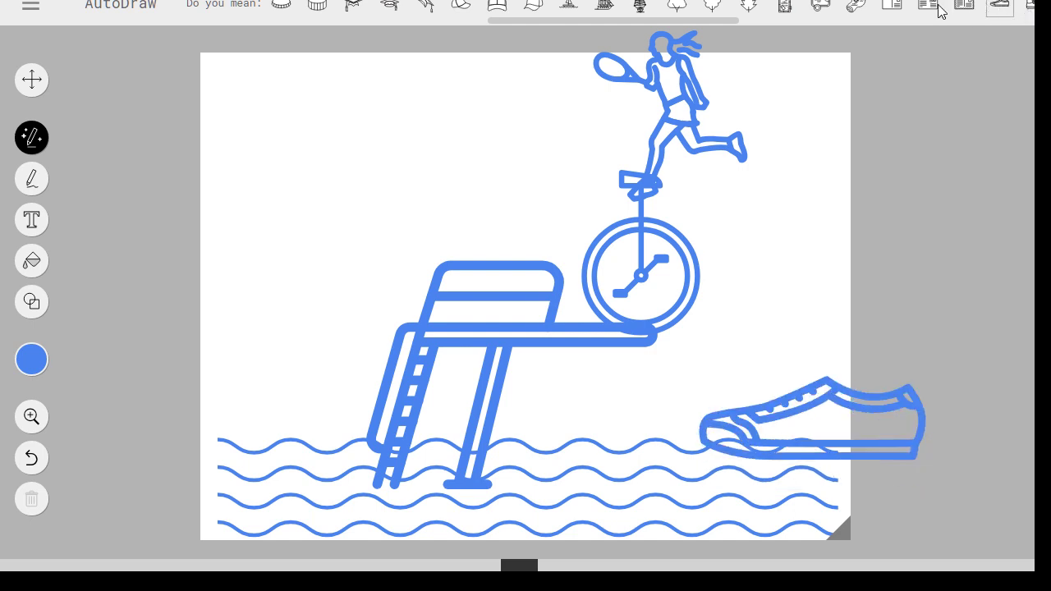
left_click(604, 6)
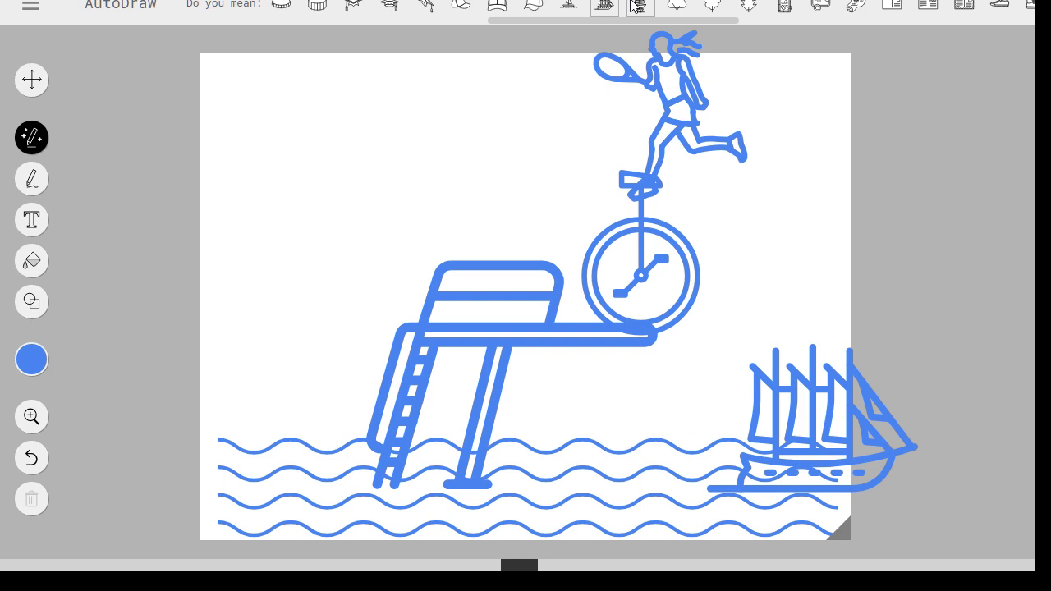
left_click(637, 6)
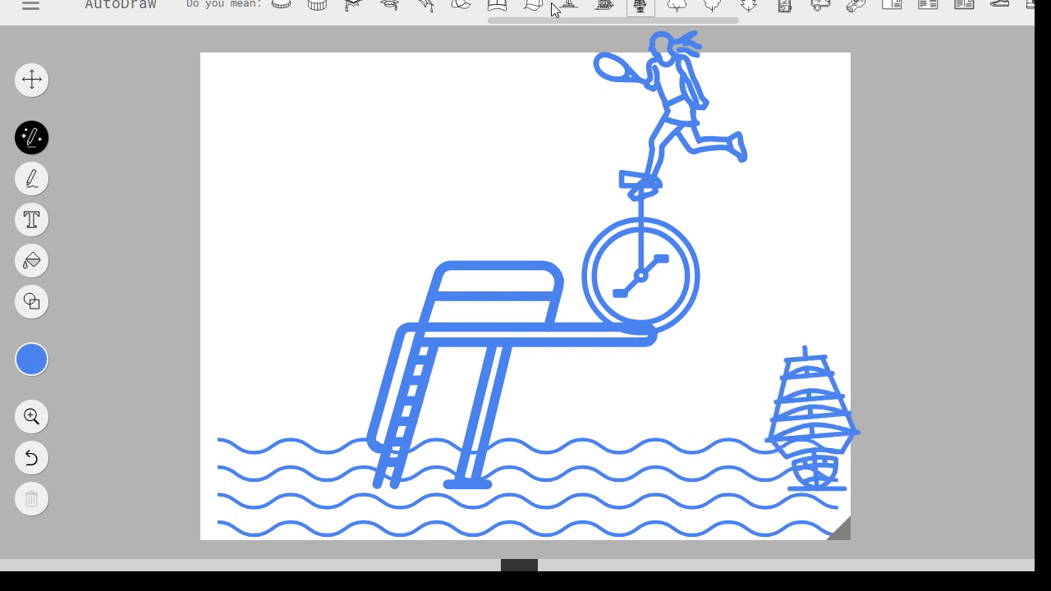
- Go through the suggested baseball cap, front-view ship, round tree and maple leaf to the upright framed picture with small waves
left_click(462, 6)
left_click(497, 10)
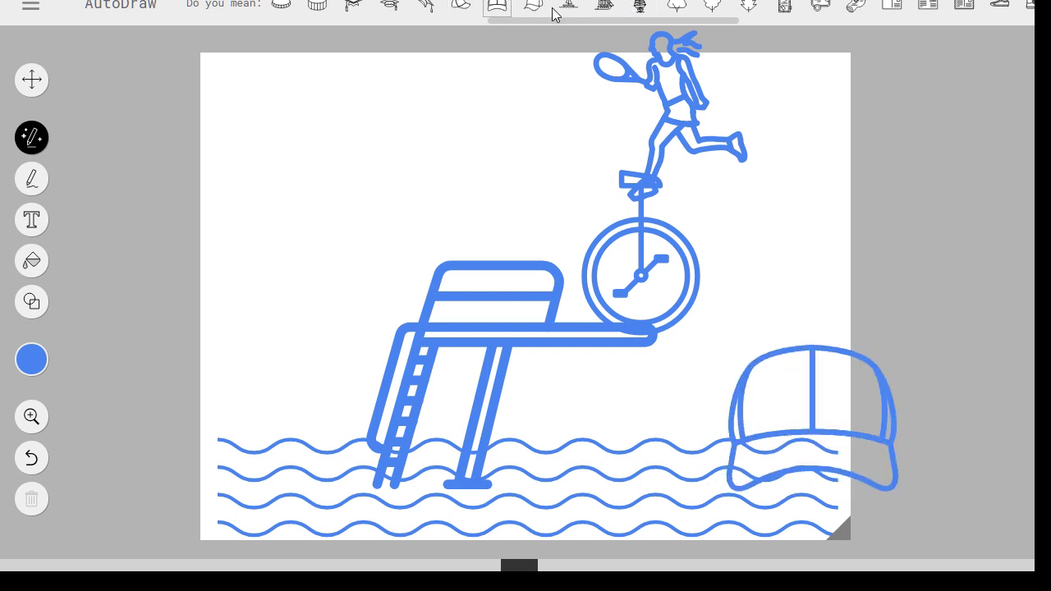
left_click(568, 7)
left_click(649, 8)
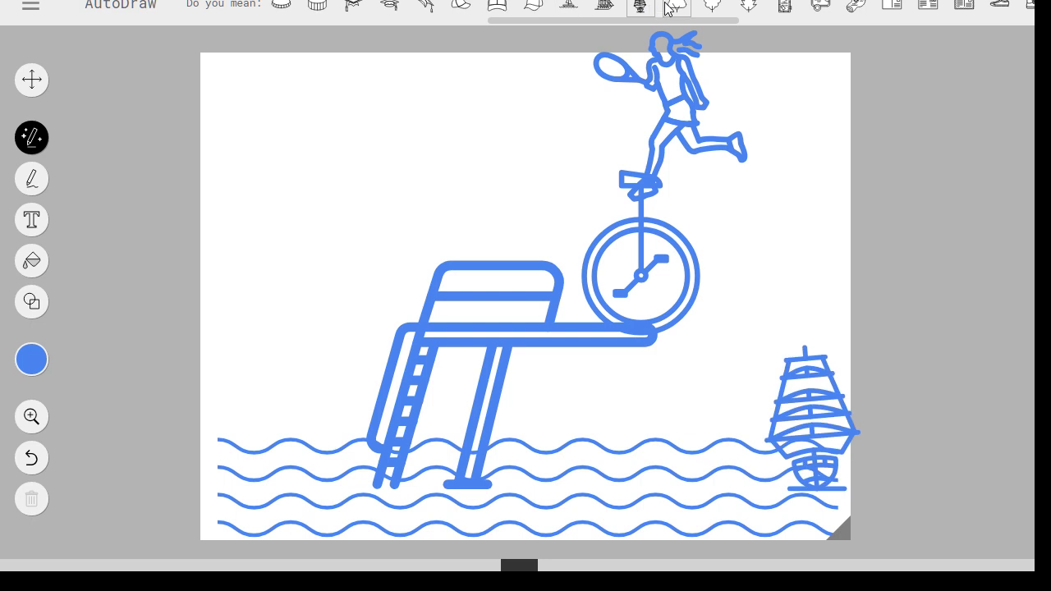
left_click(675, 8)
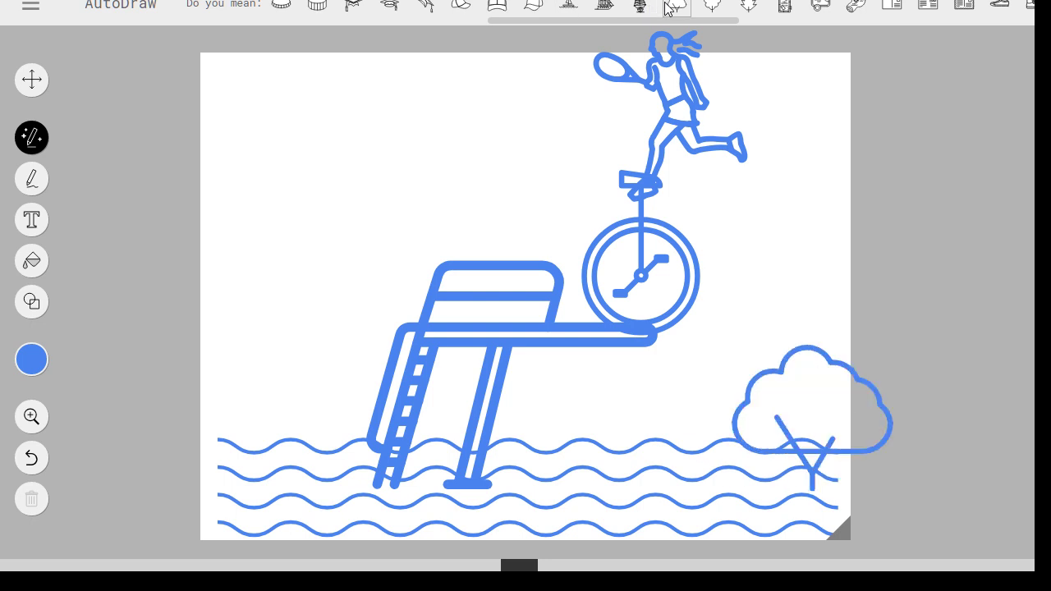
left_click(711, 7)
left_click(753, 8)
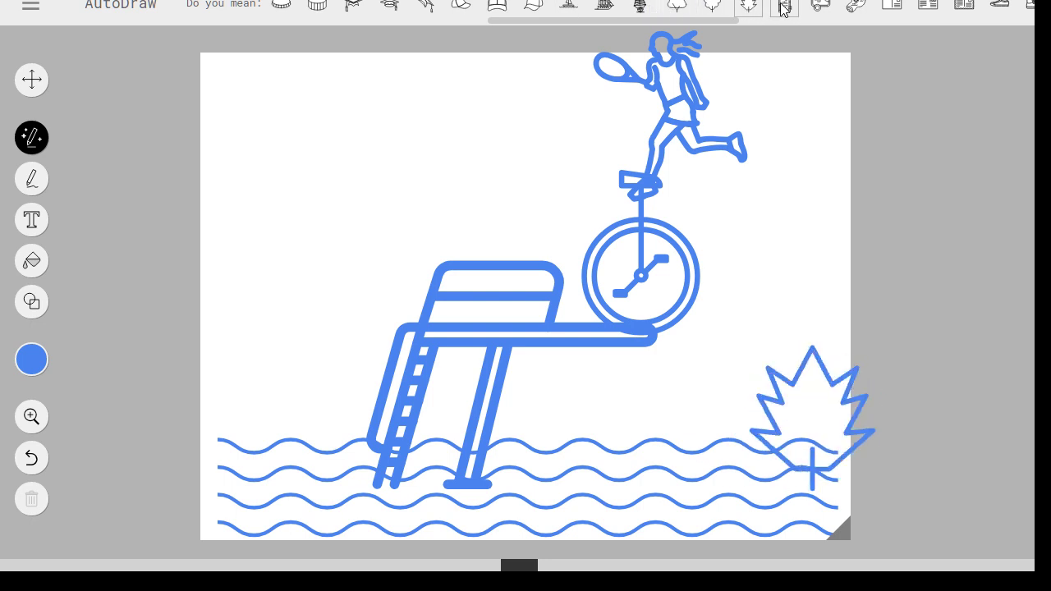
left_click(783, 8)
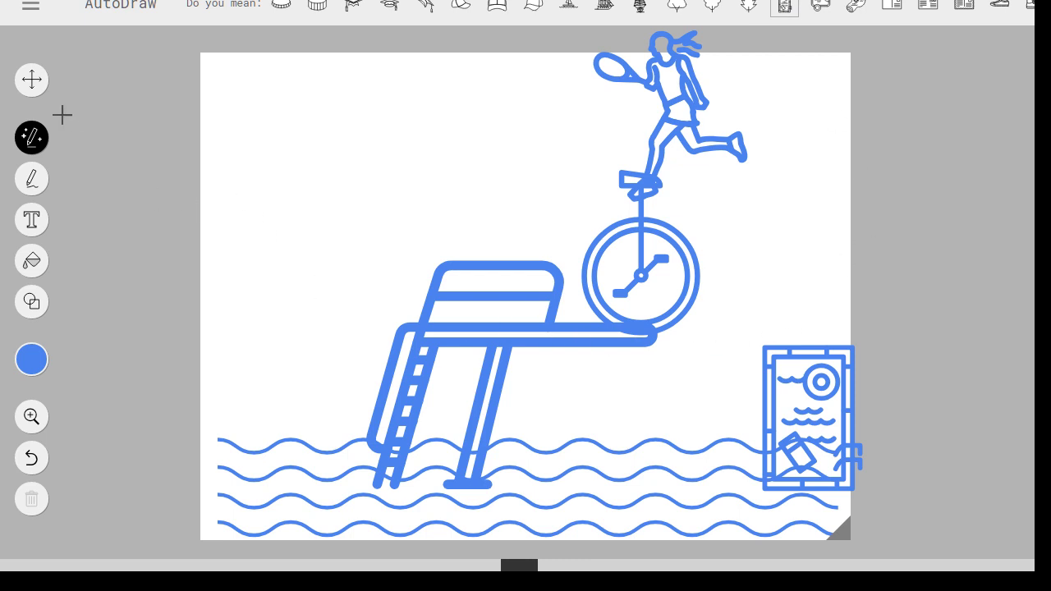
- Move the framed picture to the canvas's upper-left corner, enlarge it, and delete it
left_click(40, 90)
mouse_move(827, 406)
left_mouse_down()
mouse_move(737, 261)
mouse_move(770, 275)
mouse_move(748, 360)
mouse_move(762, 338)
mouse_move(1004, 257)
mouse_move(346, 174)
mouse_move(271, 121)
left_mouse_up()
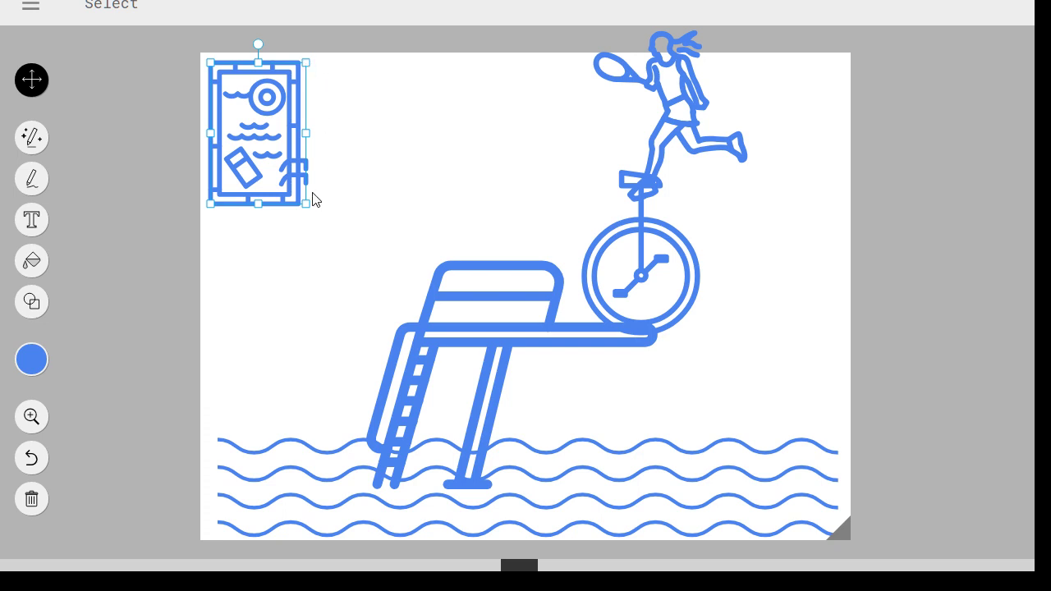
left_click_drag(310, 211, 355, 263)
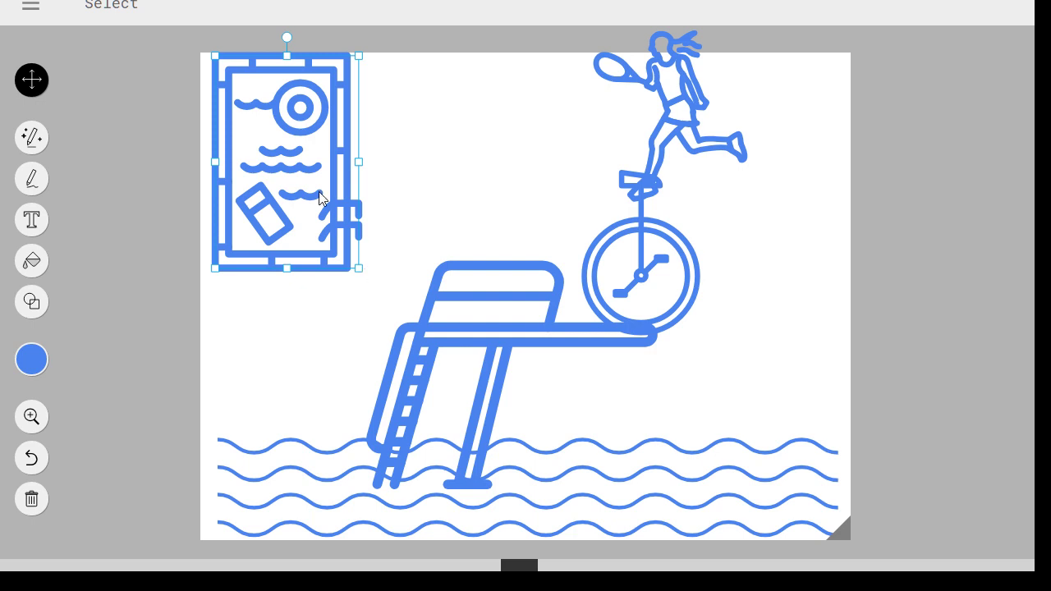
left_click_drag(318, 191, 31, 499)
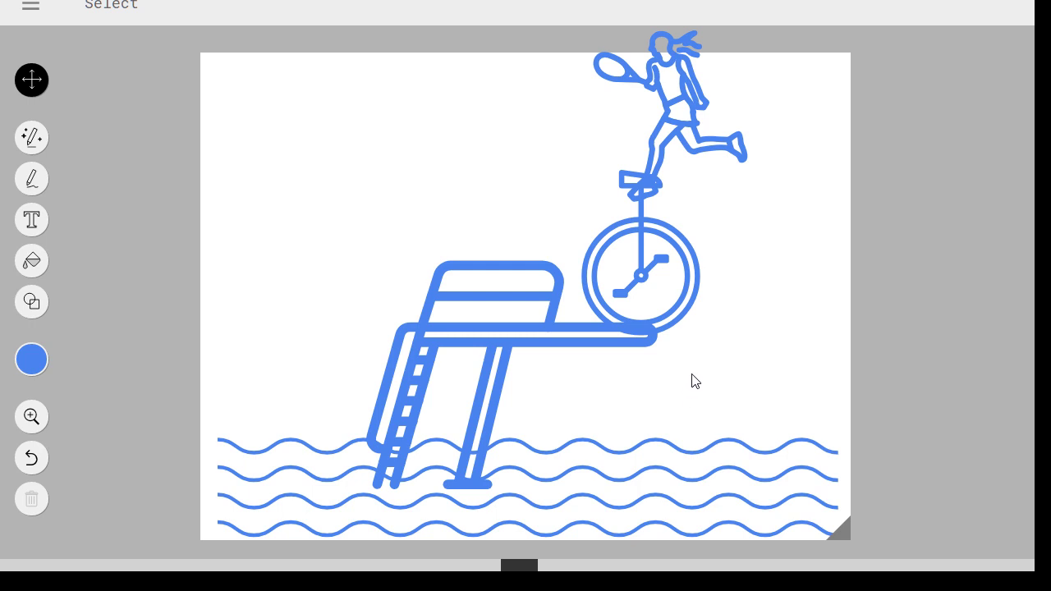
- Sketch a curved shark fin above the waves below the unicycle and replace it with the suggested foaming beer mug
left_click_drag(691, 368, 691, 437)
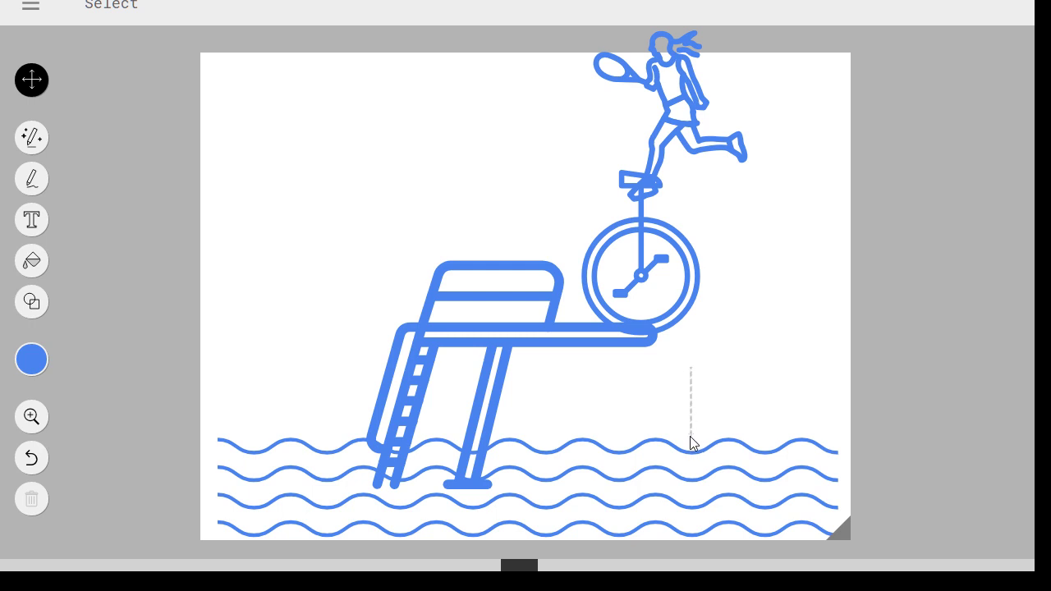
left_click(29, 141)
mouse_move(673, 367)
left_mouse_down()
mouse_move(689, 444)
mouse_move(786, 438)
mouse_move(782, 458)
left_mouse_up()
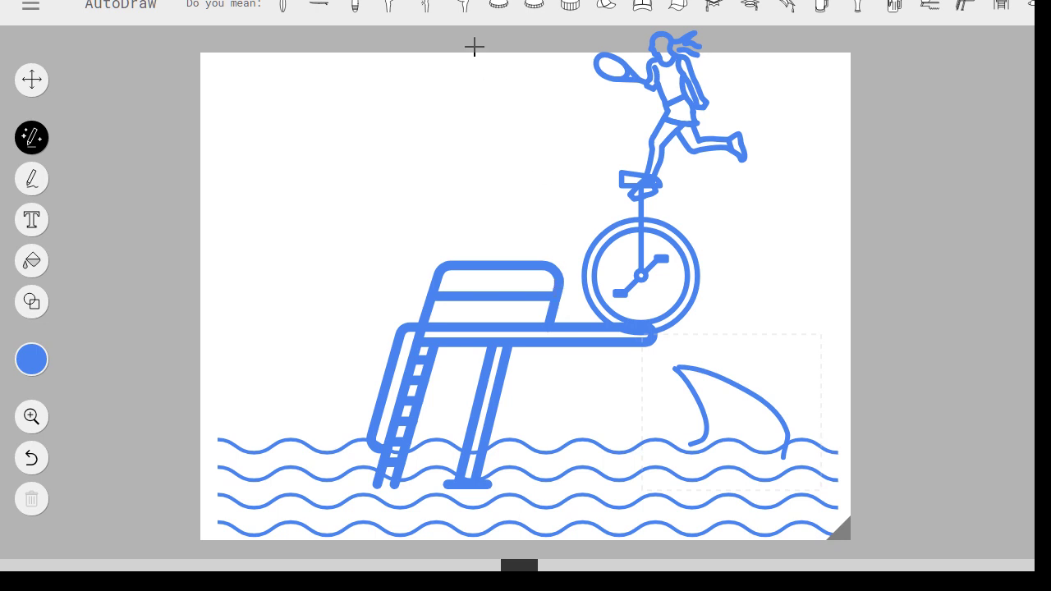
left_click(926, 8)
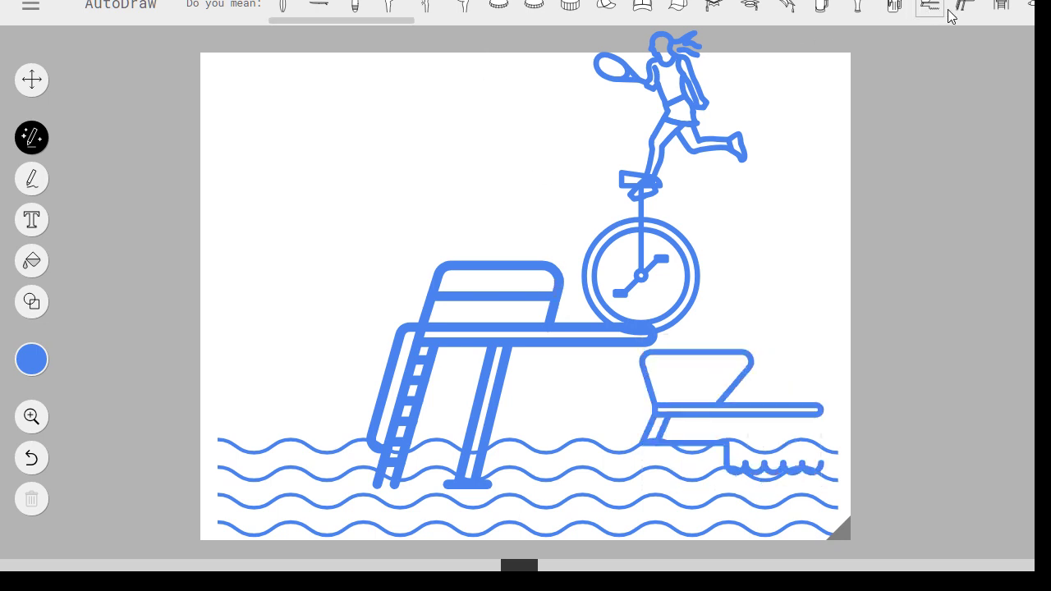
left_click(896, 10)
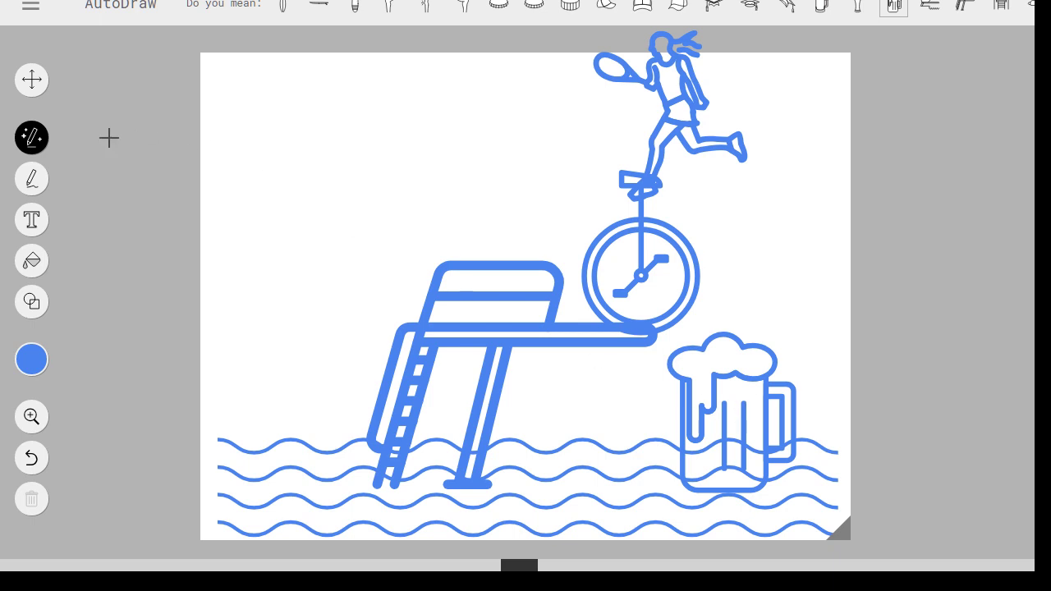
- Move the beer mug to the right of the unicycle, mirror it horizontally and shrink it
left_click(31, 79)
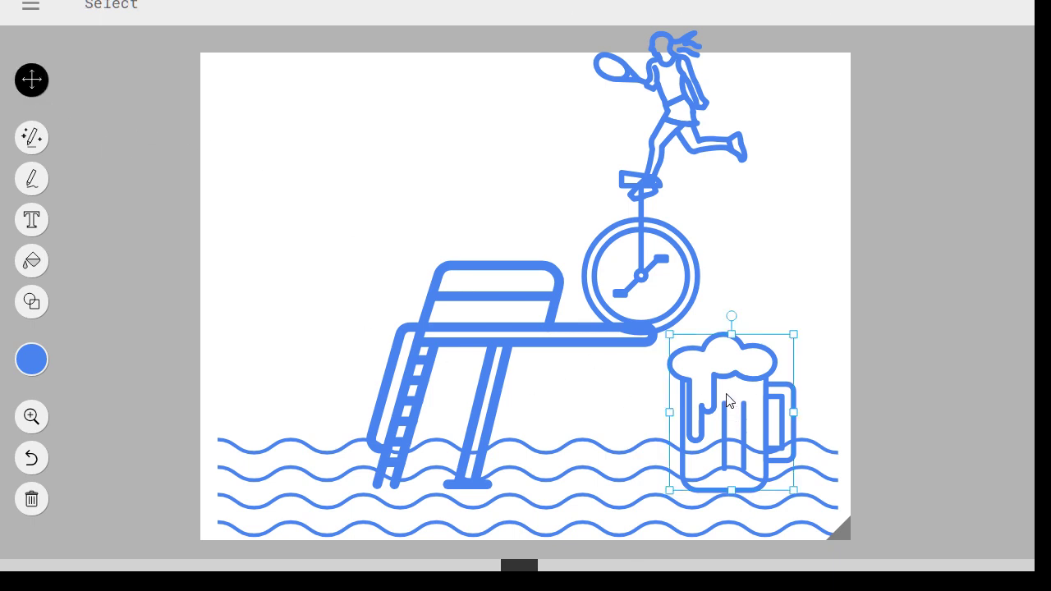
left_click_drag(724, 401, 490, 147)
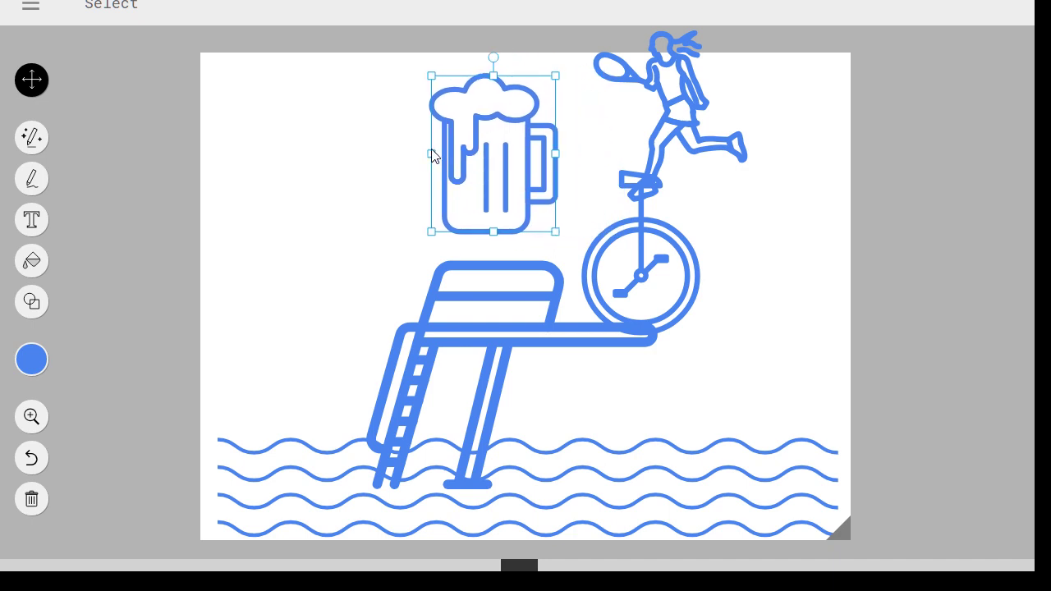
left_click_drag(434, 153, 802, 260)
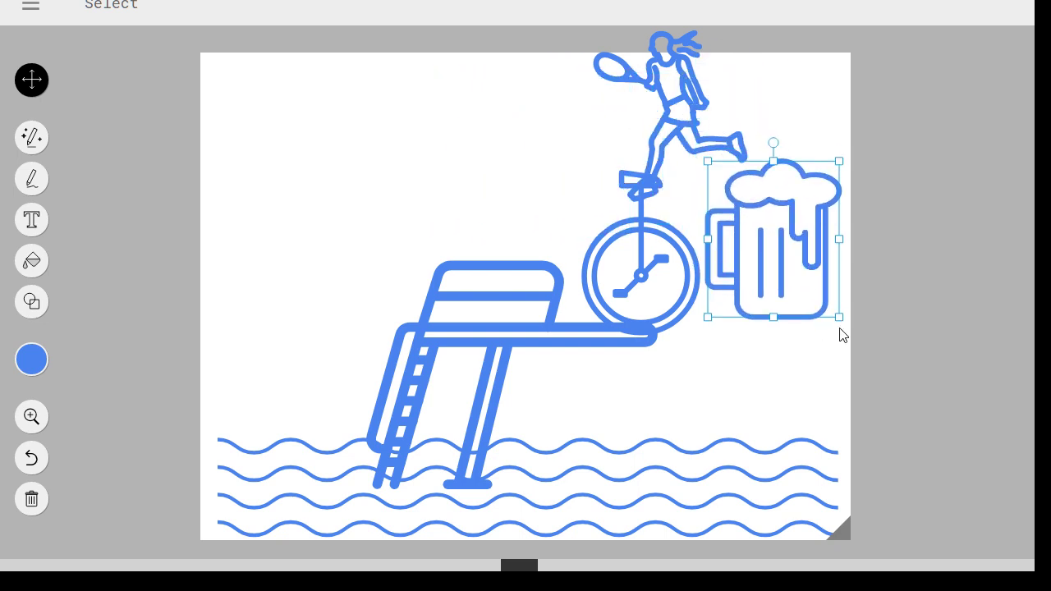
left_click_drag(839, 317, 812, 286)
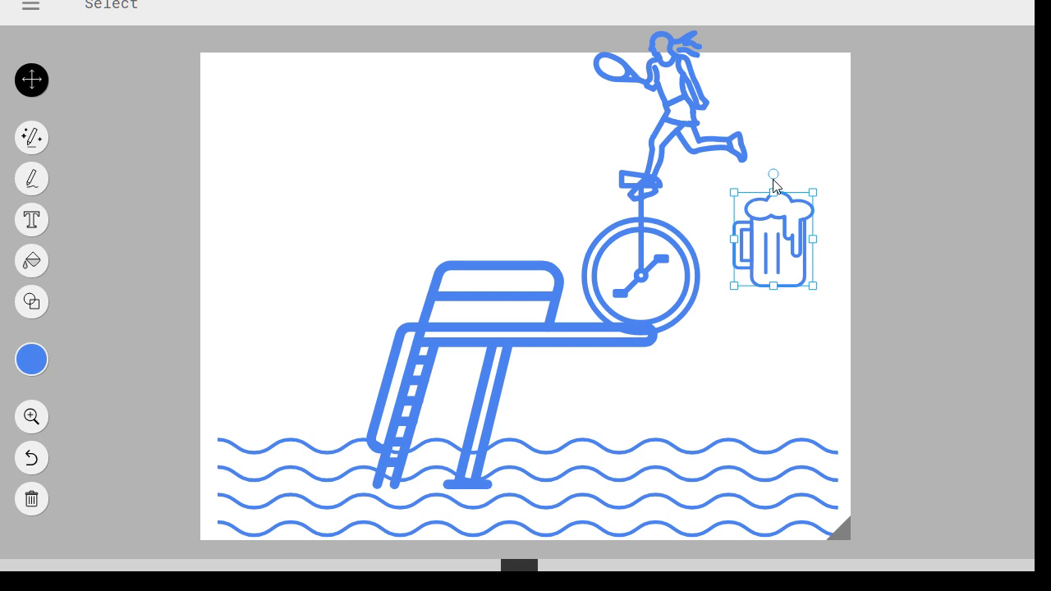
- Tilt the beer mug clockwise, place it at the tennis player's rear hand and shrink it further to fit
left_click_drag(774, 175, 805, 183)
left_click_drag(782, 235, 752, 111)
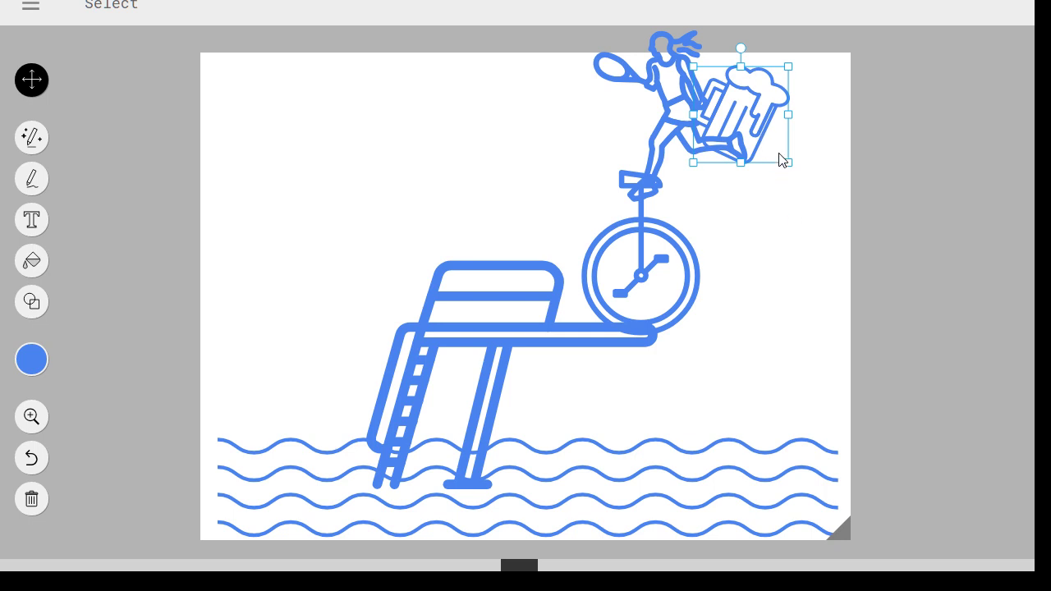
left_click_drag(788, 164, 736, 123)
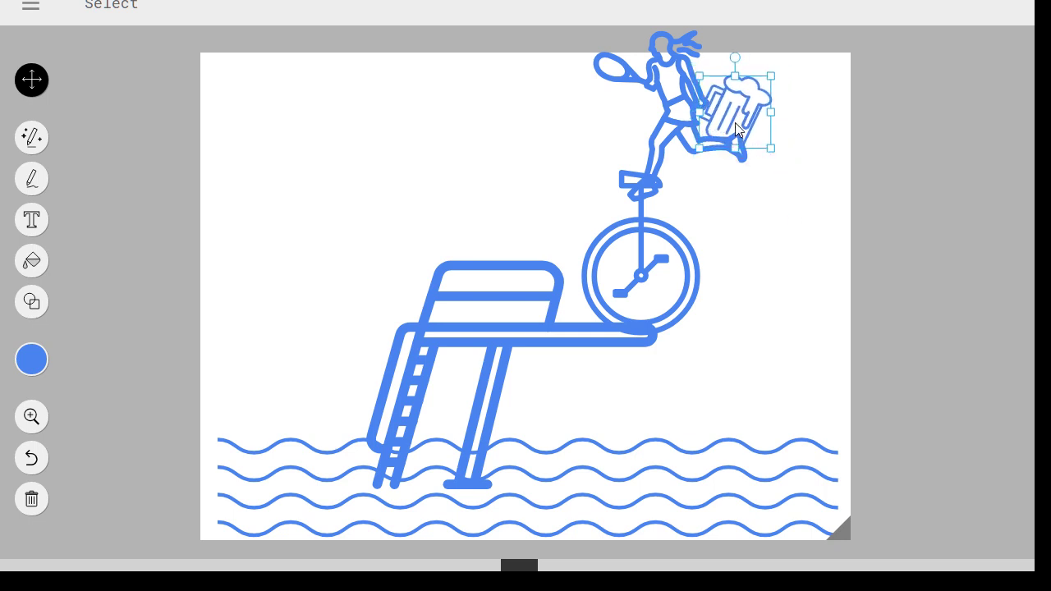
left_click(772, 258)
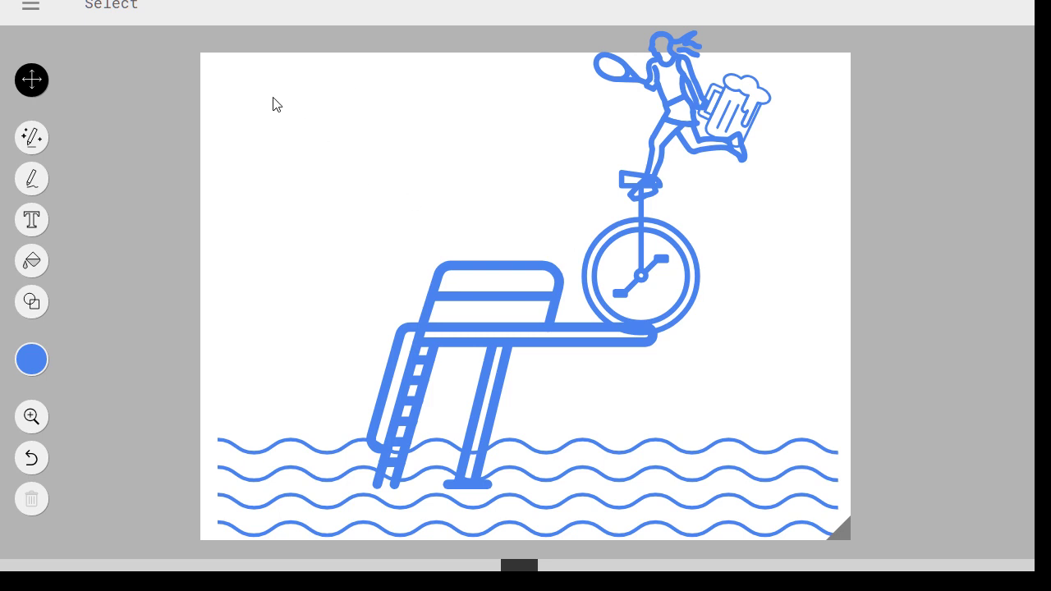
- Sketch a narrow crescent in the canvas's upper-left area and replace it with the suggested crescent moon
left_click(37, 136)
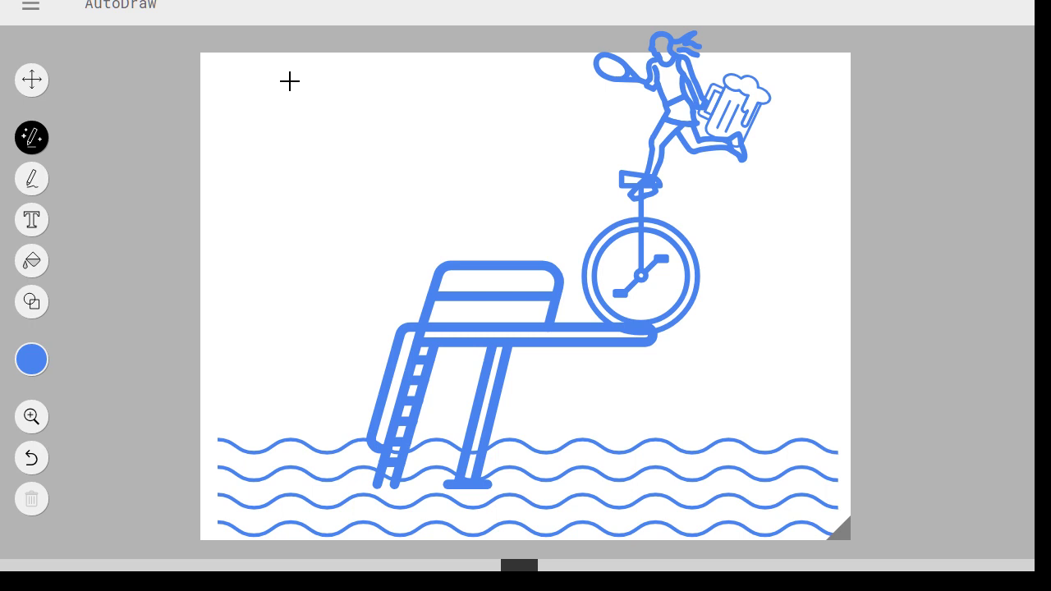
mouse_move(301, 79)
left_mouse_down()
mouse_move(267, 159)
mouse_move(297, 178)
left_mouse_up()
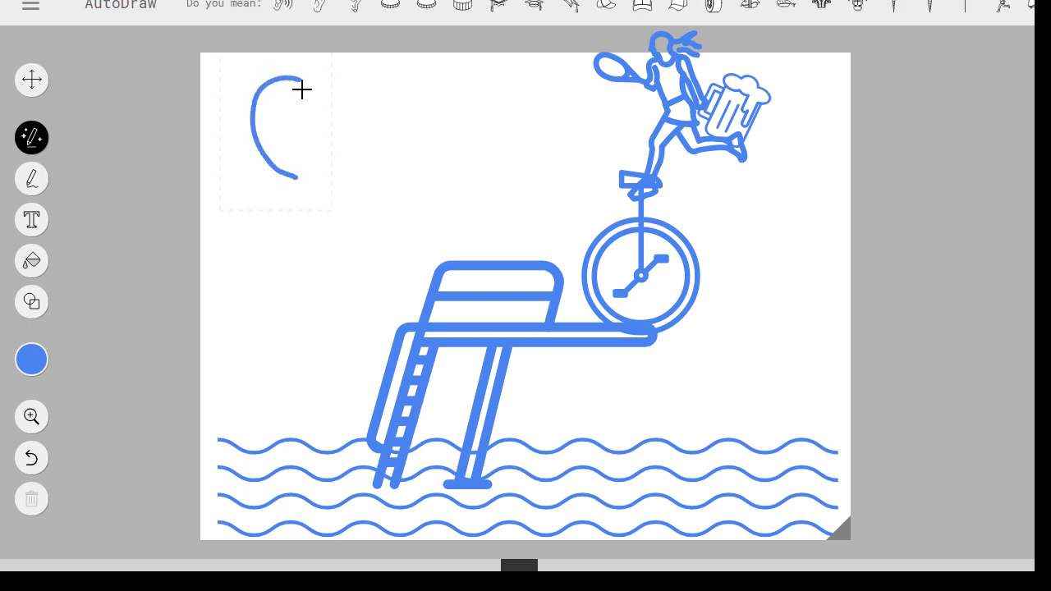
mouse_move(301, 84)
left_mouse_down()
mouse_move(275, 118)
mouse_move(295, 175)
left_mouse_up()
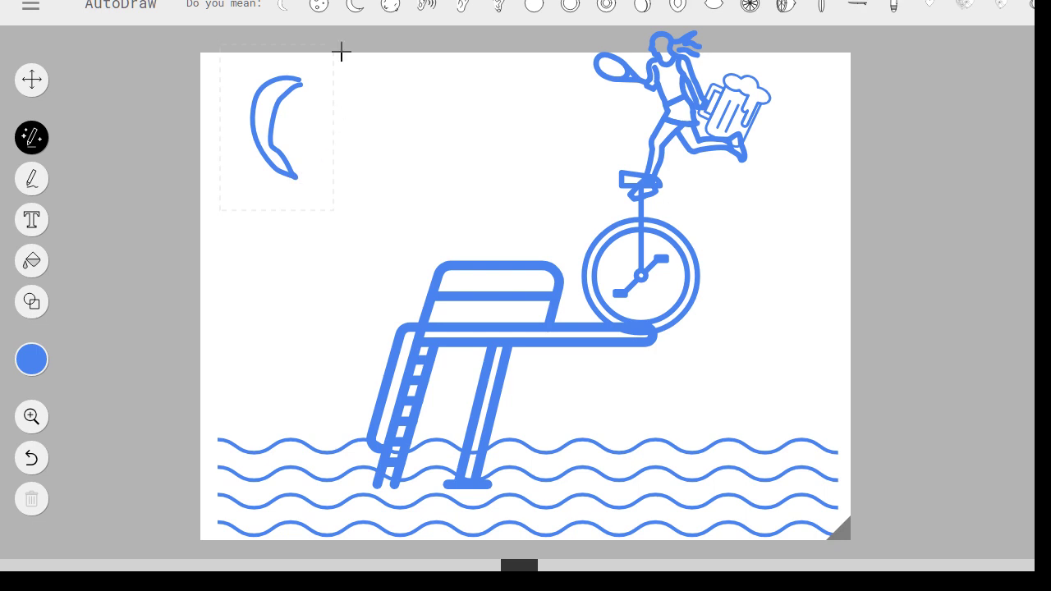
left_click(364, 14)
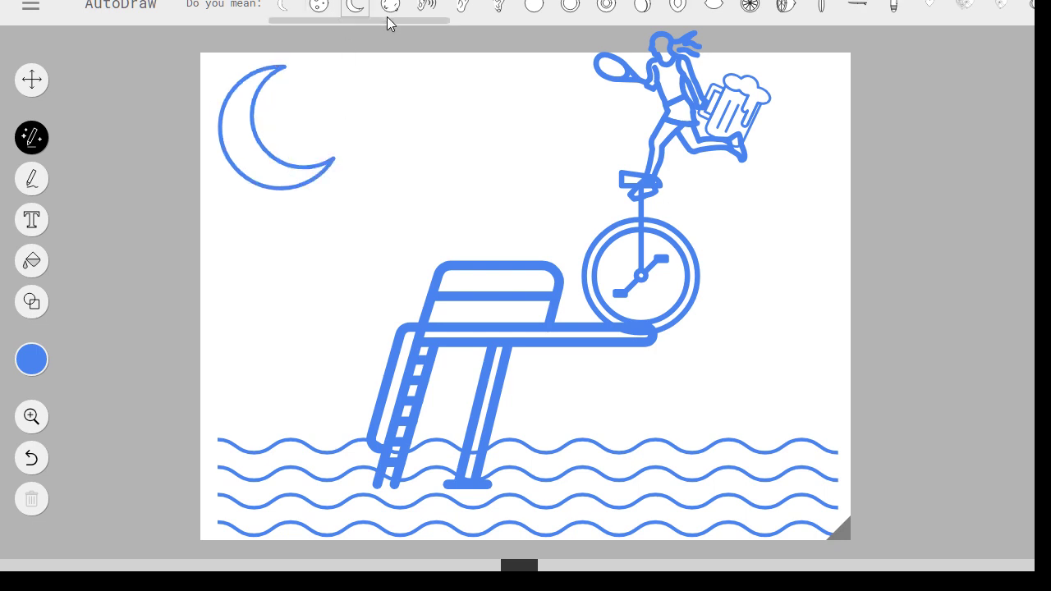
- Try the two suggested cratered moons and the two ears in place of the crescent moon
left_click(319, 8)
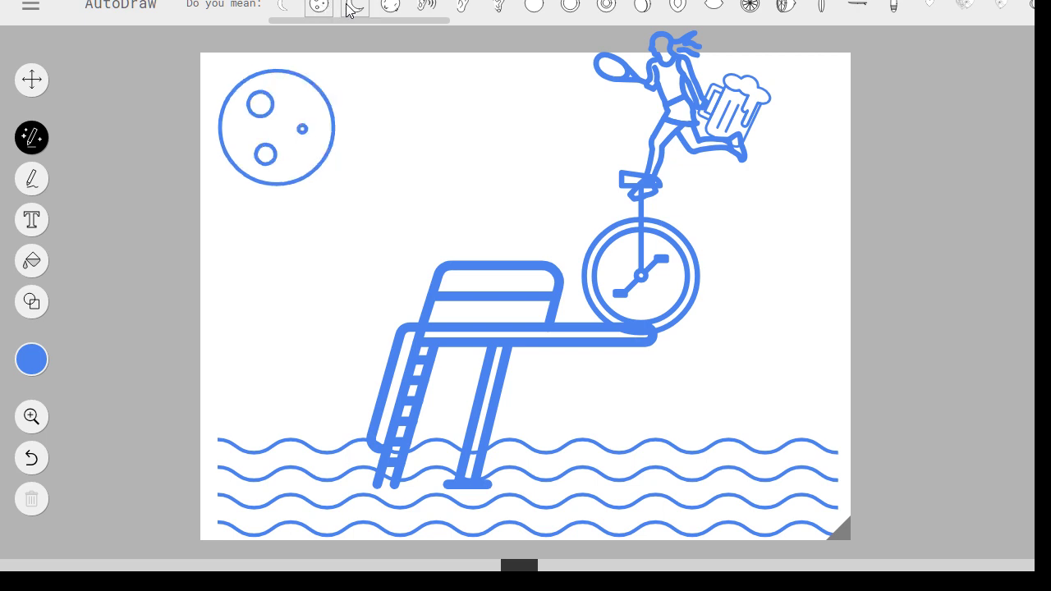
left_click(388, 7)
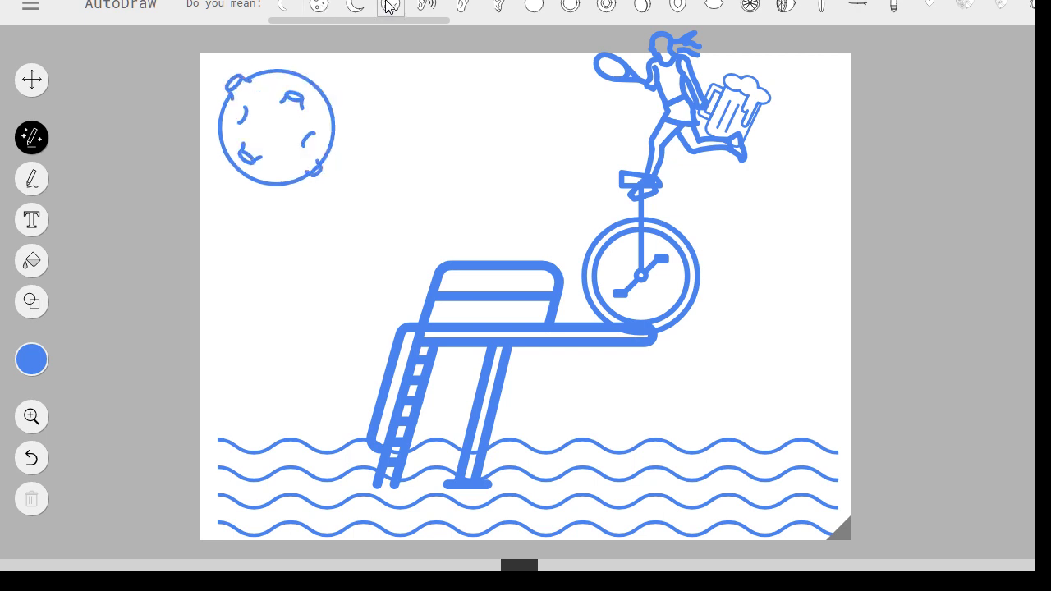
left_click(462, 9)
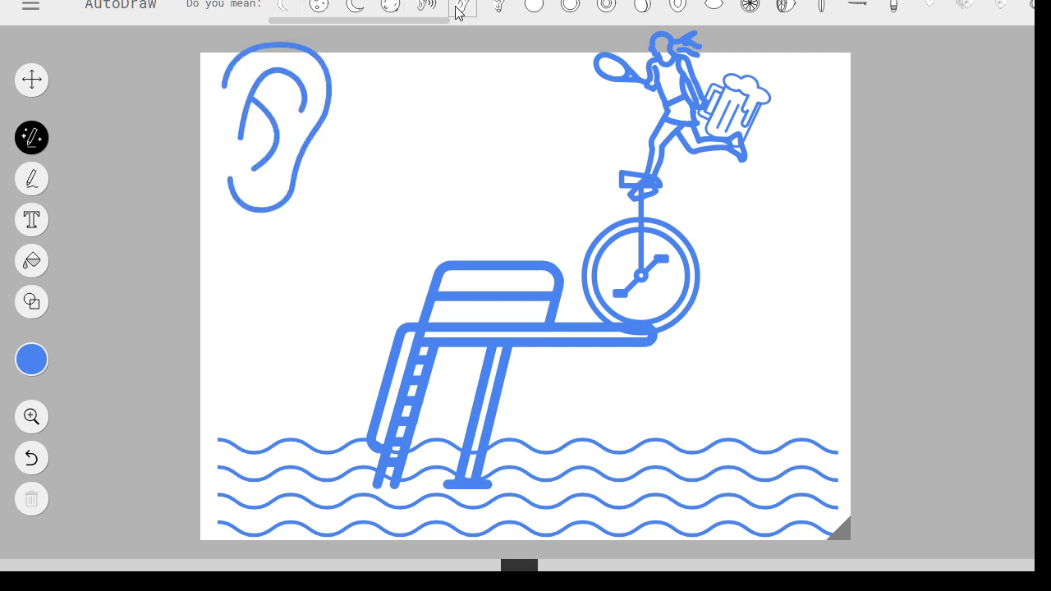
left_click(435, 10)
left_click(502, 8)
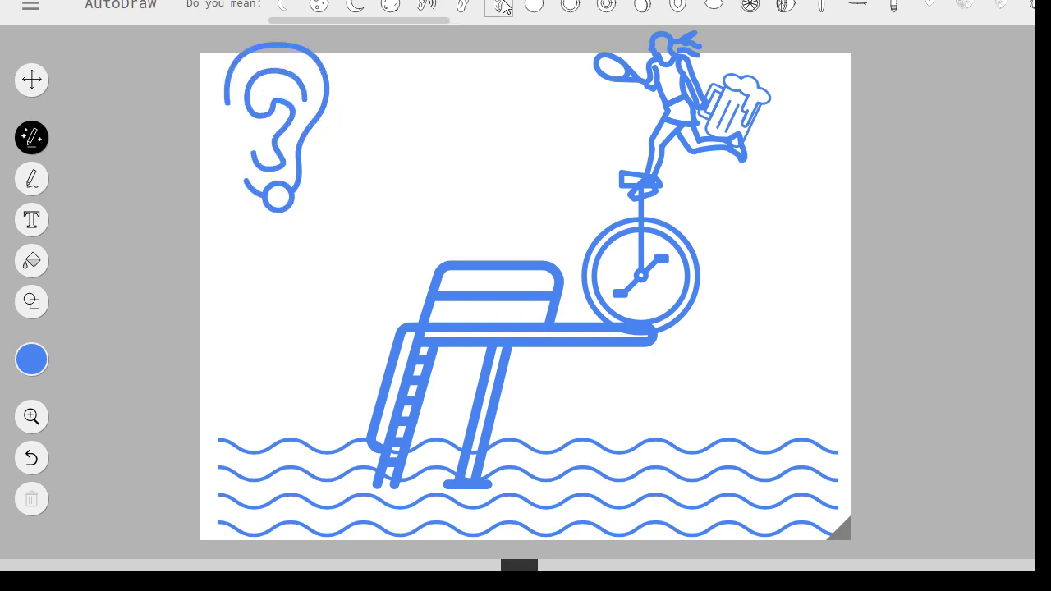
- Go on through the suggested peach and halved lemon to the upright surfboard in the crescent's place
left_click(533, 7)
left_click(642, 7)
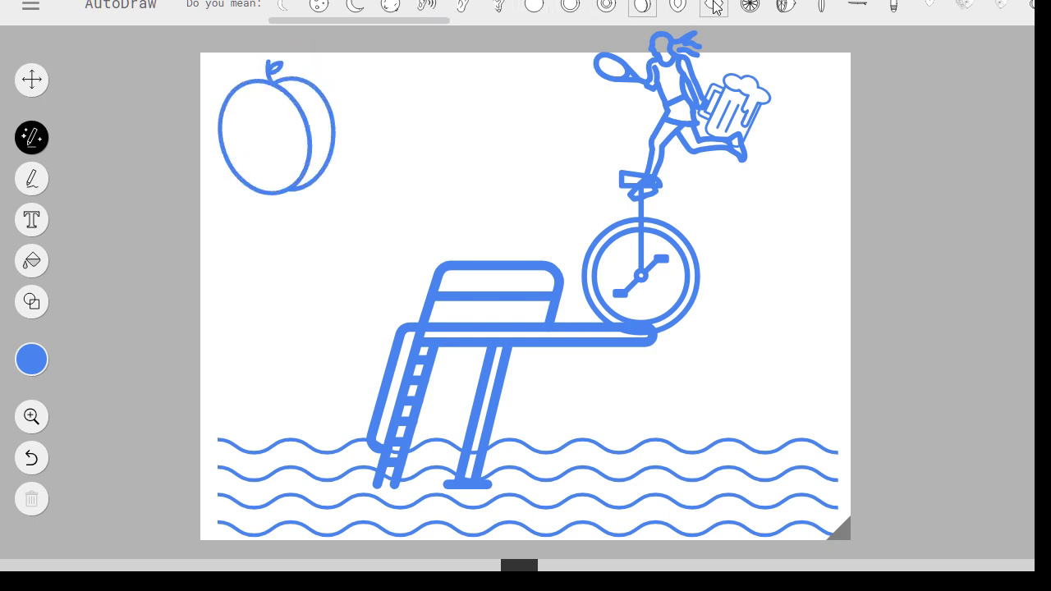
left_click(713, 7)
left_click(794, 10)
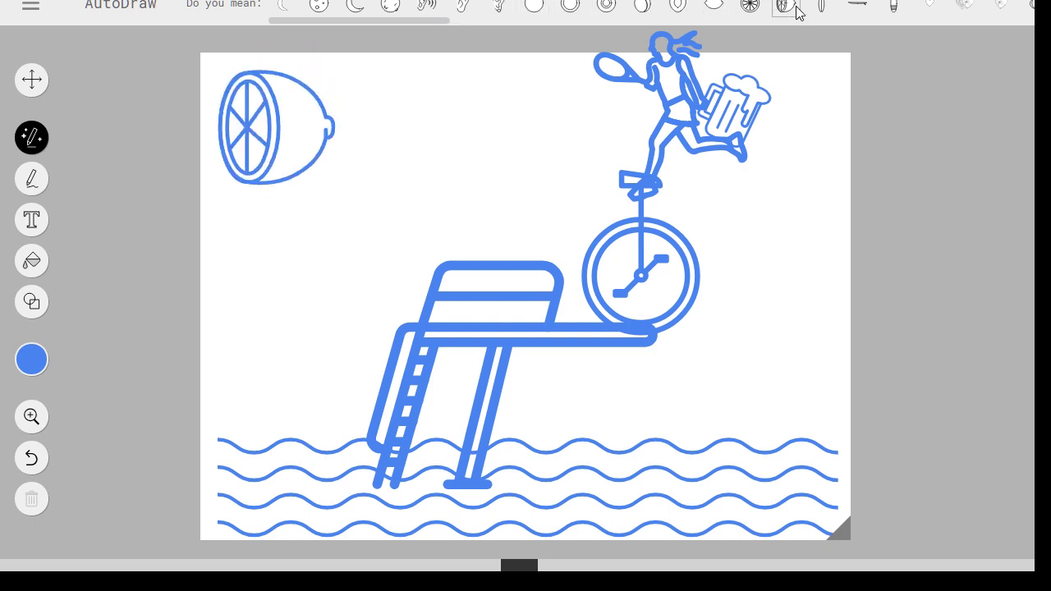
left_click(817, 8)
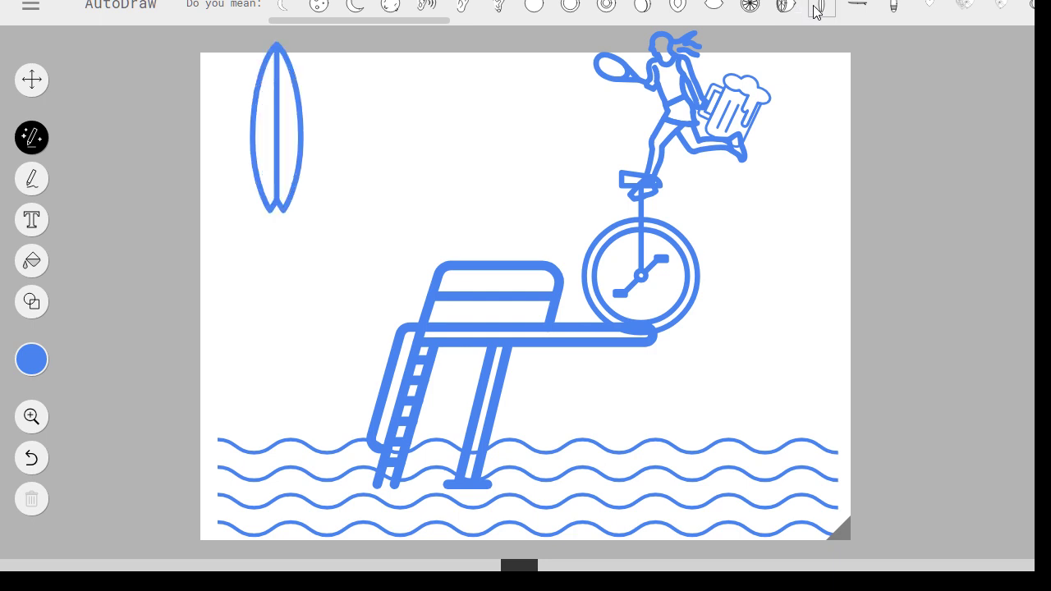
- Try the suggested striped surfboard and other moons, and settle on the full moon with three round craters
left_click(892, 10)
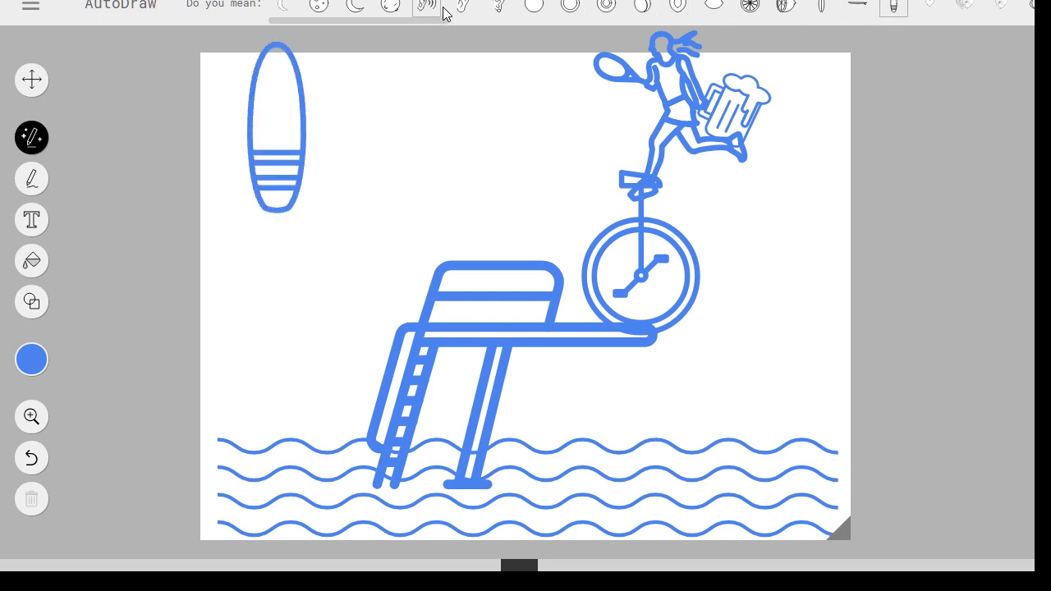
left_click(382, 9)
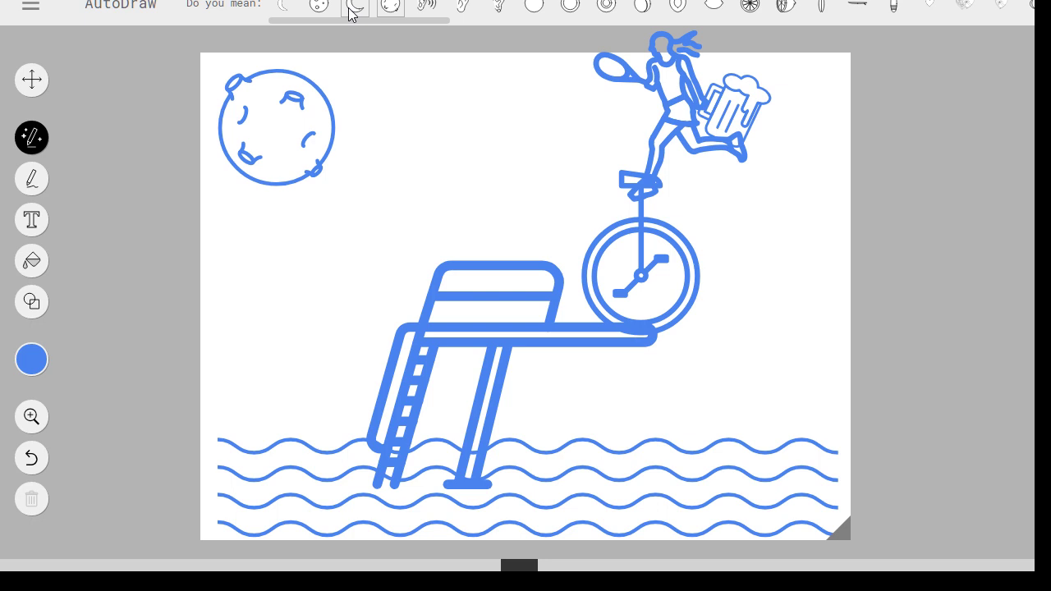
left_click(351, 8)
left_click(325, 8)
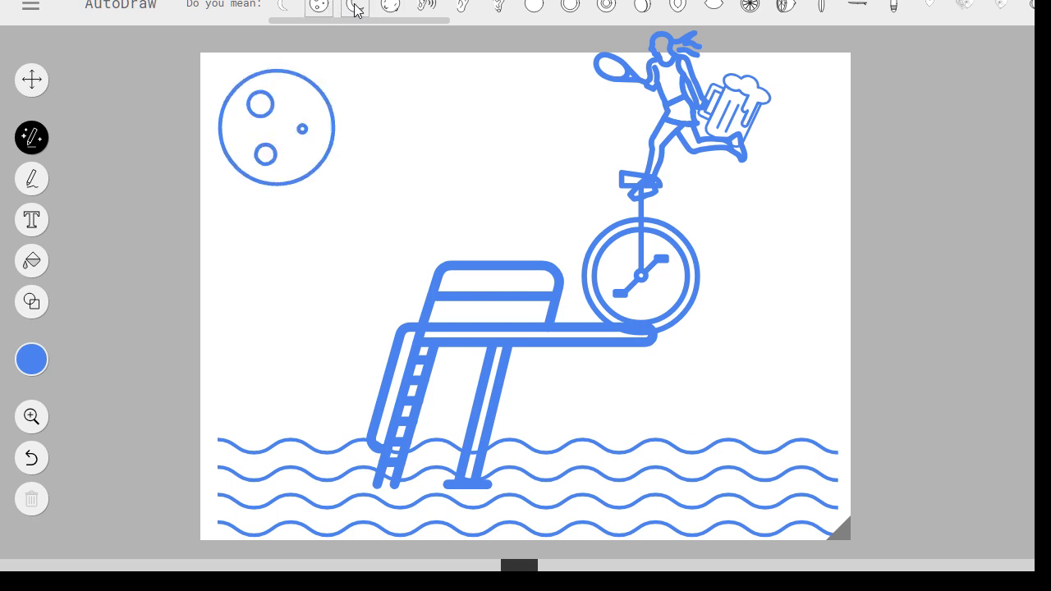
- Sketch three small marks beside the moon and replace them with the suggested school of fish
left_click_drag(360, 82, 367, 82)
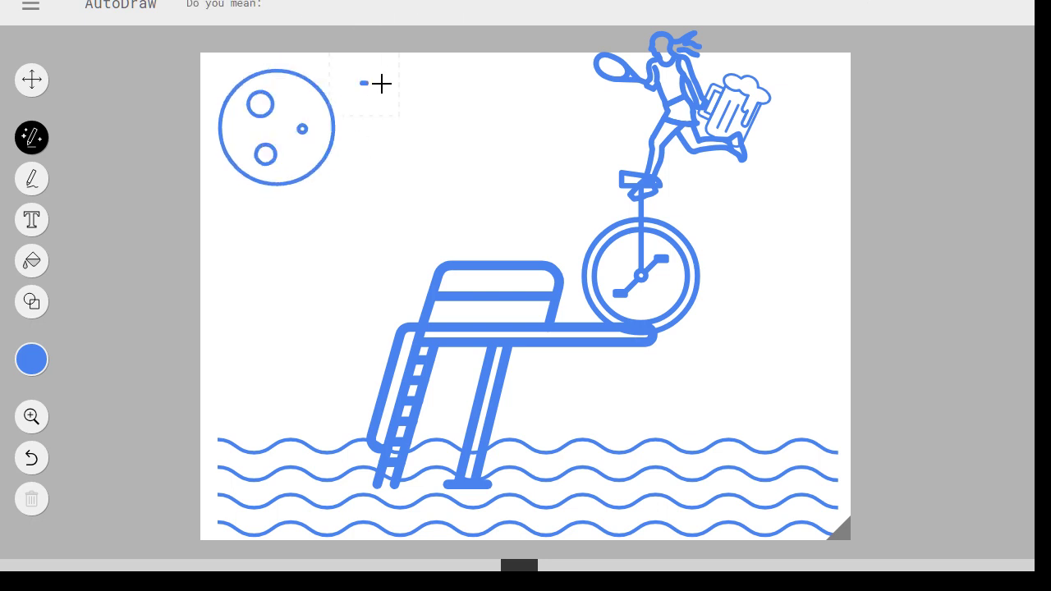
left_click(358, 122)
left_click(443, 105)
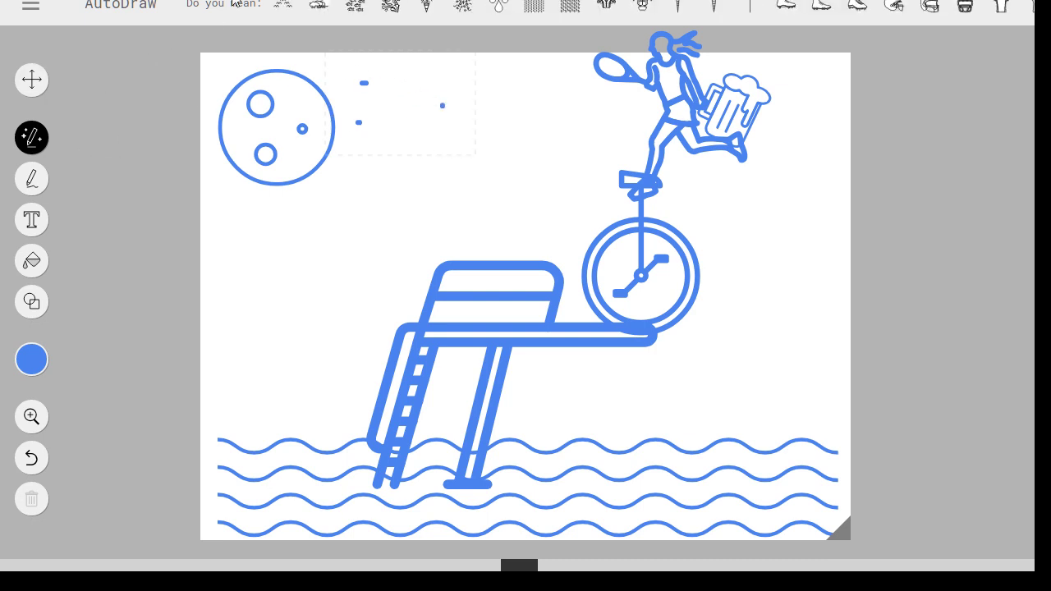
left_click(287, 8)
left_click(328, 8)
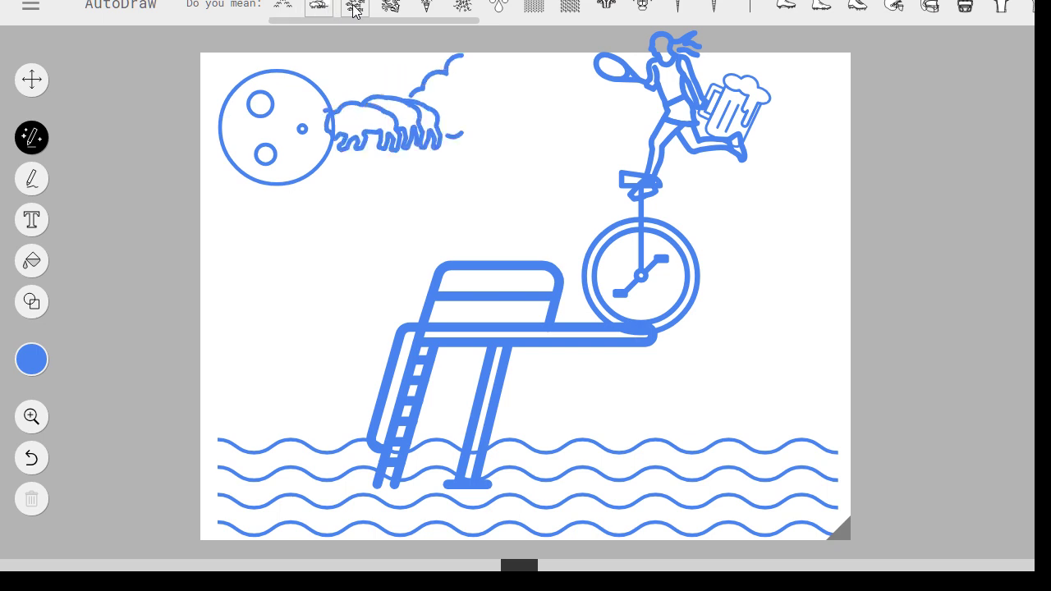
left_click(355, 8)
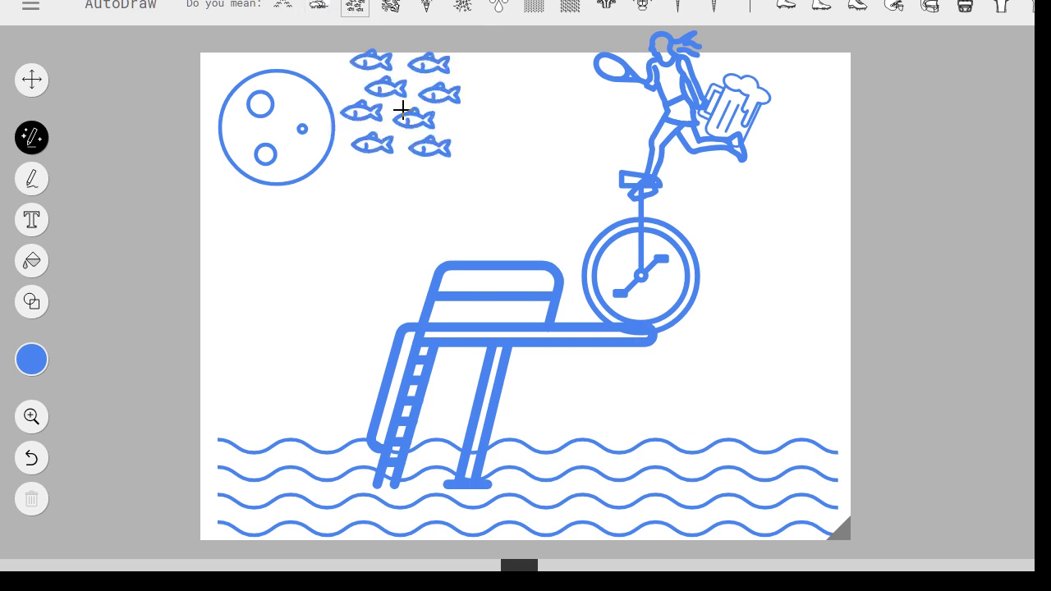
- Move the school of fish below the beer mug and rotate it clockwise so the fish point upward
left_click(31, 80)
mouse_move(417, 150)
left_mouse_down()
mouse_move(578, 237)
mouse_move(865, 160)
mouse_move(788, 275)
mouse_move(795, 281)
left_mouse_up()
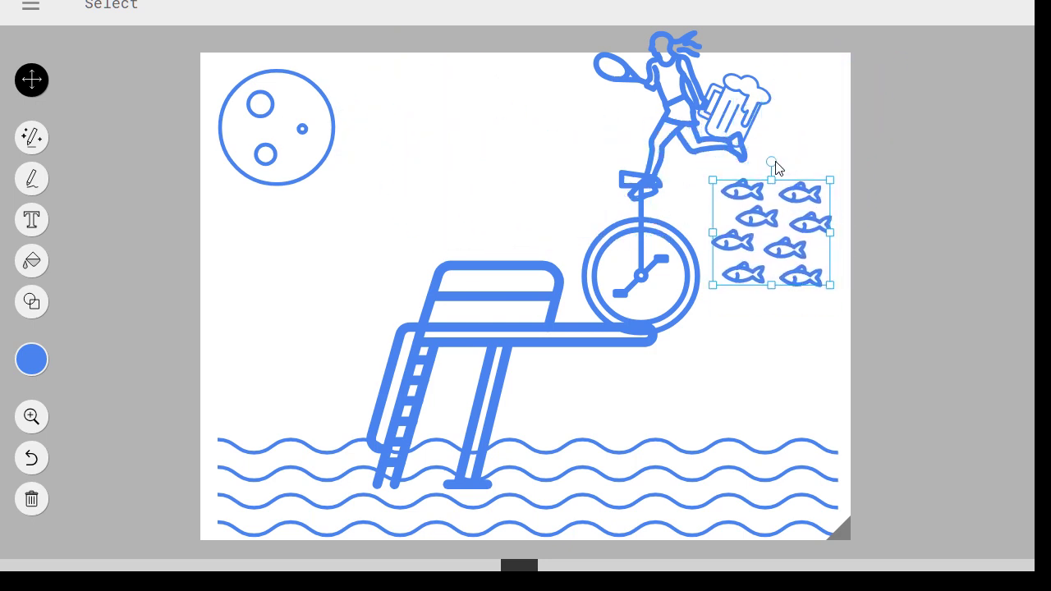
left_click_drag(776, 167, 864, 202)
left_click(812, 95)
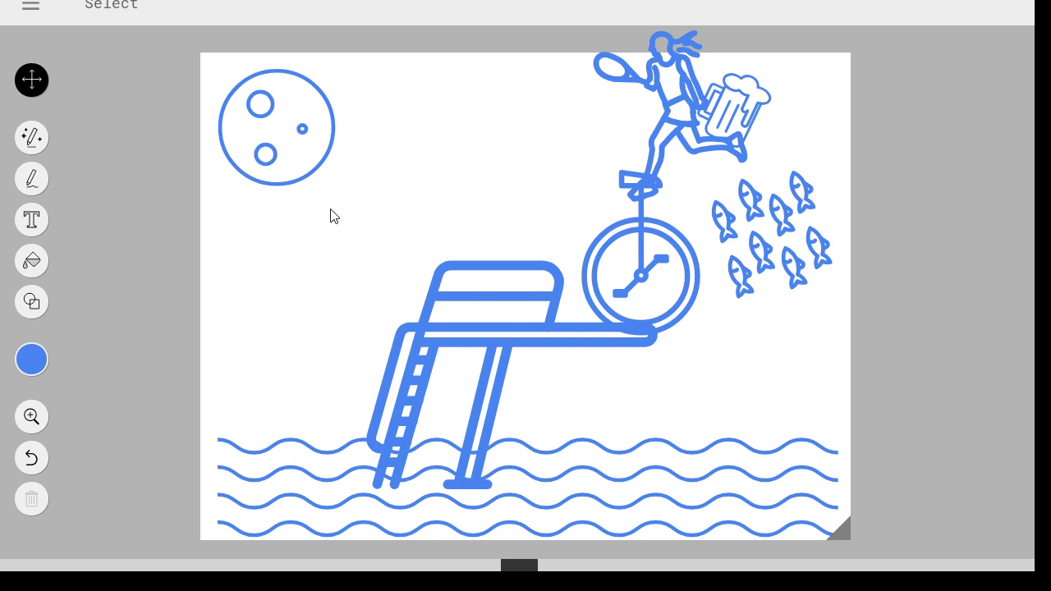
- Sketch two small stars beside the moon, try the suggested star shapes and replace the sketch with the suggested Taj Mahal
left_click(31, 138)
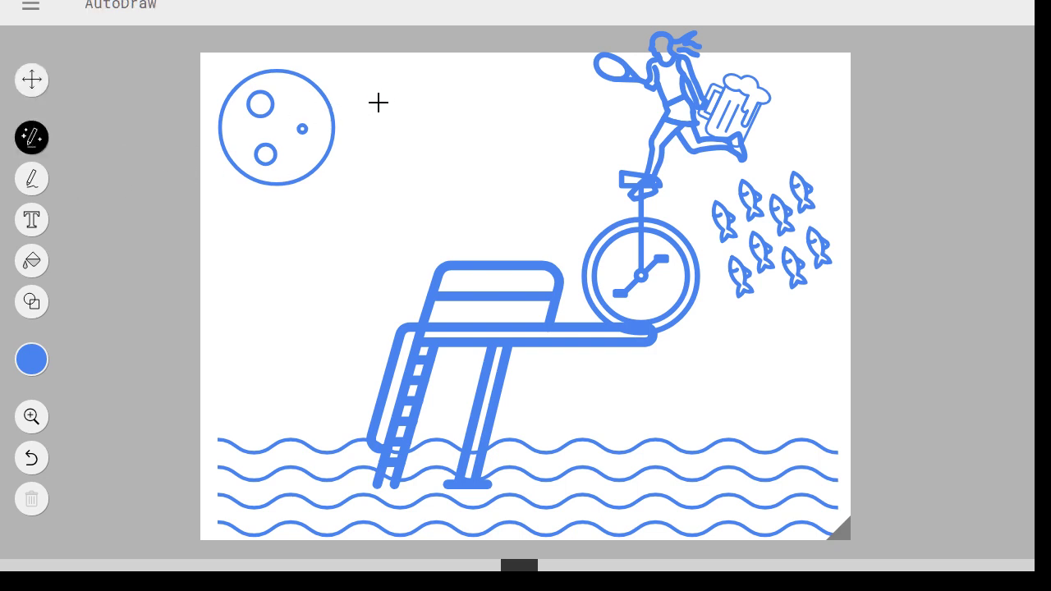
mouse_move(384, 96)
left_mouse_down()
mouse_move(388, 65)
mouse_move(374, 92)
mouse_move(451, 64)
mouse_move(449, 105)
mouse_move(446, 59)
mouse_move(428, 101)
left_mouse_up()
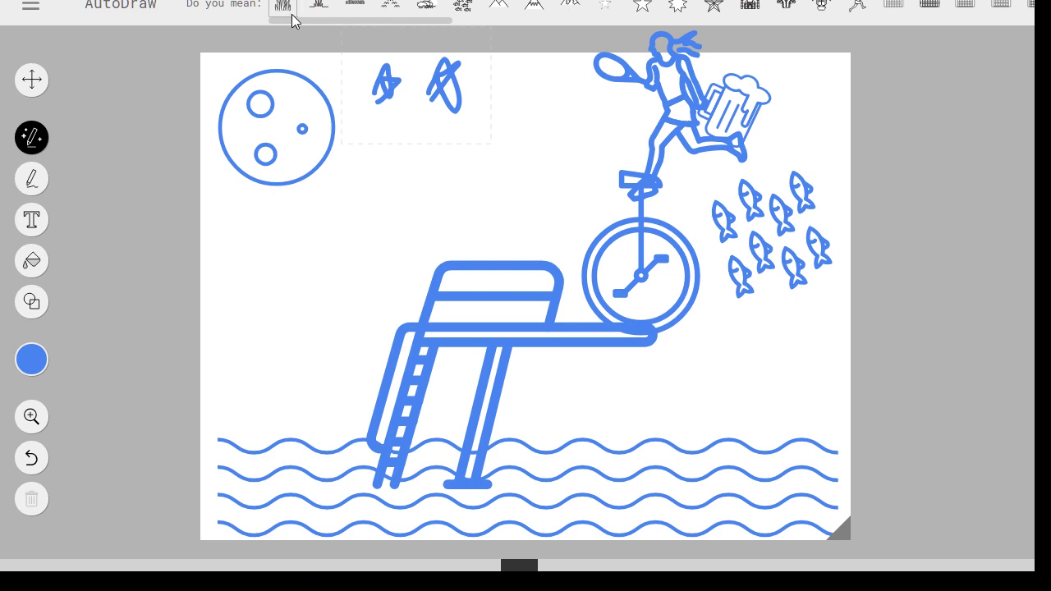
left_click(463, 10)
left_click(604, 8)
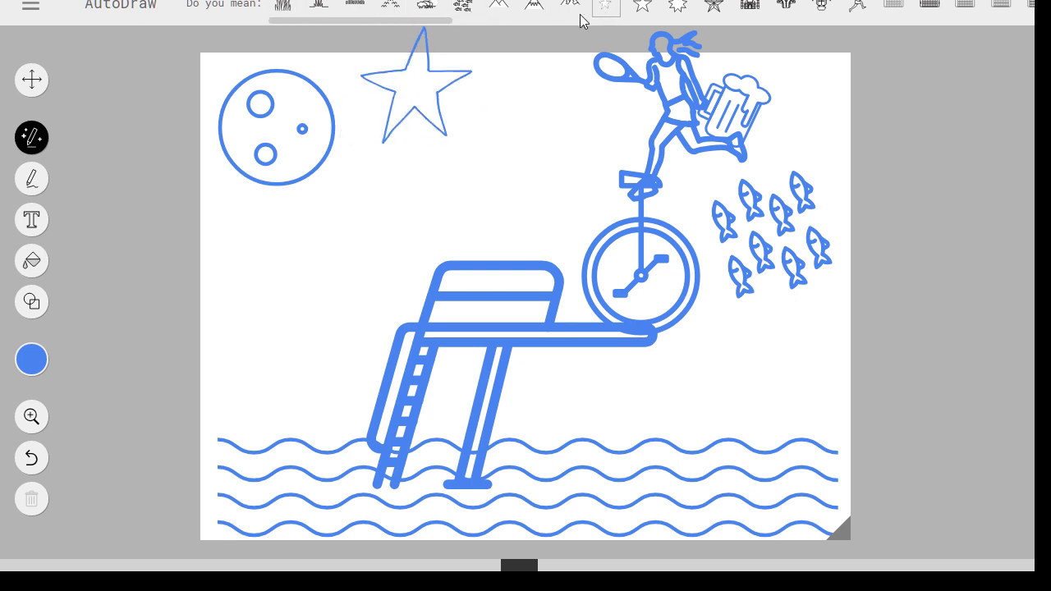
left_click(641, 8)
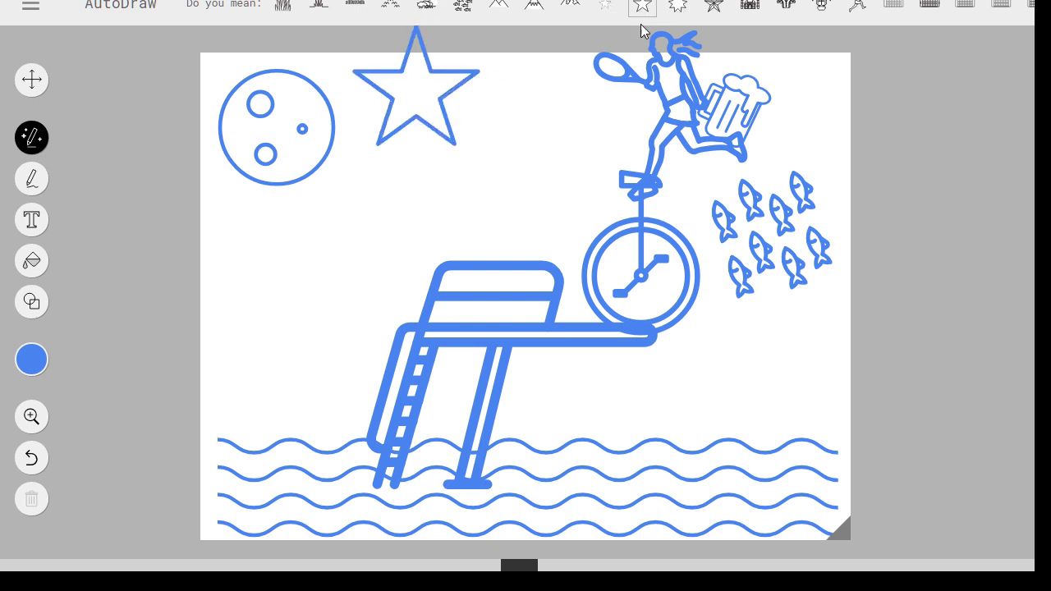
left_click(677, 10)
left_click(713, 8)
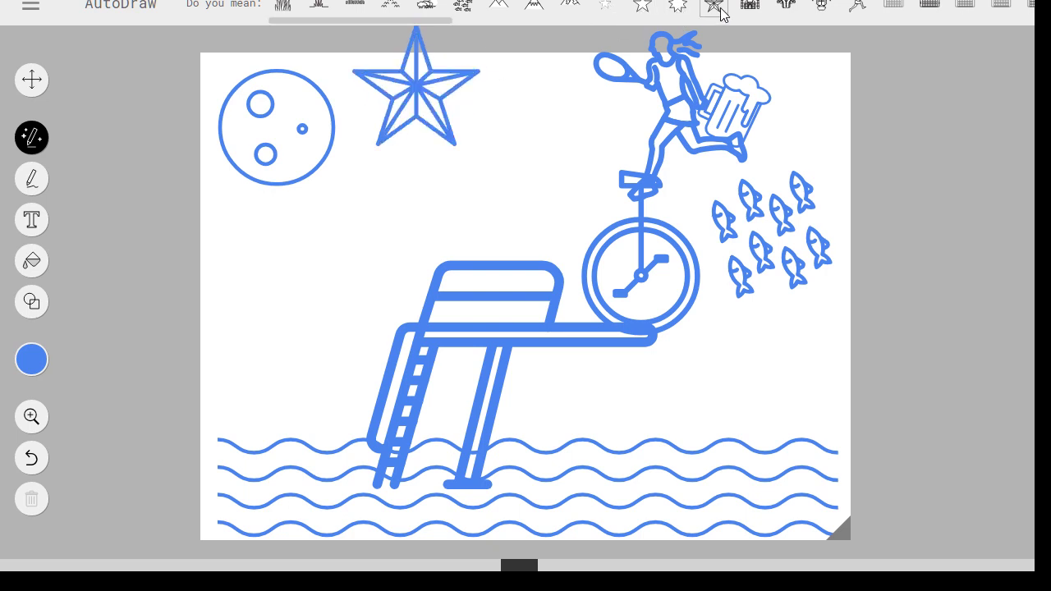
left_click(749, 7)
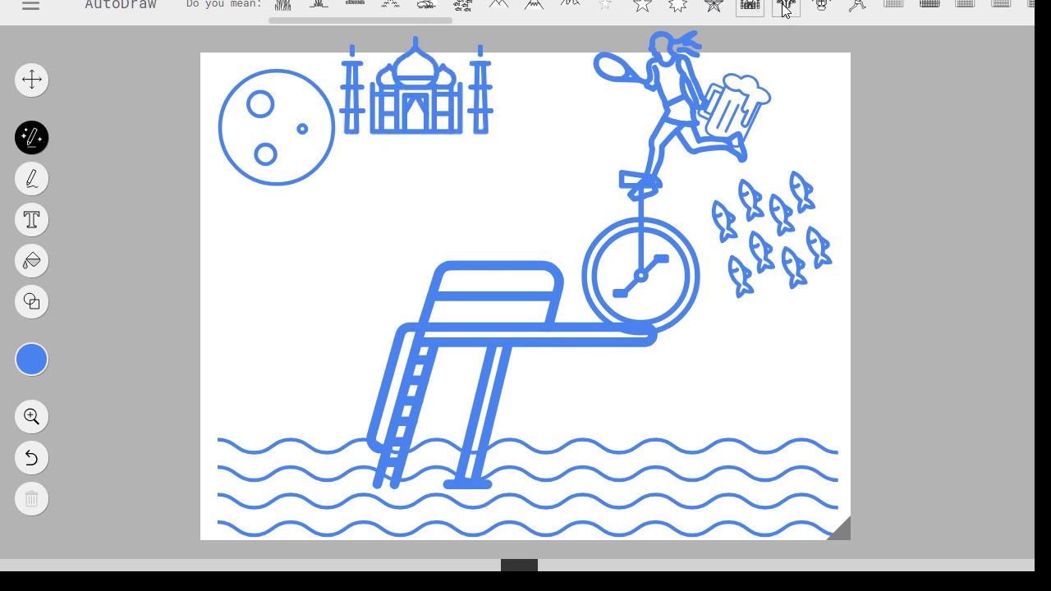
- Move the Taj Mahal onto the waves in the canvas's lower-right area and resize it to fit below the unicycle
left_click(39, 87)
mouse_move(443, 113)
left_mouse_down()
mouse_move(649, 376)
mouse_move(665, 419)
mouse_move(729, 423)
mouse_move(587, 447)
mouse_move(635, 441)
mouse_move(763, 511)
mouse_move(743, 503)
left_mouse_up()
mouse_move(705, 470)
left_mouse_down()
mouse_move(827, 430)
mouse_move(797, 474)
mouse_move(427, 322)
mouse_move(586, 214)
mouse_move(800, 448)
mouse_move(794, 477)
left_mouse_up()
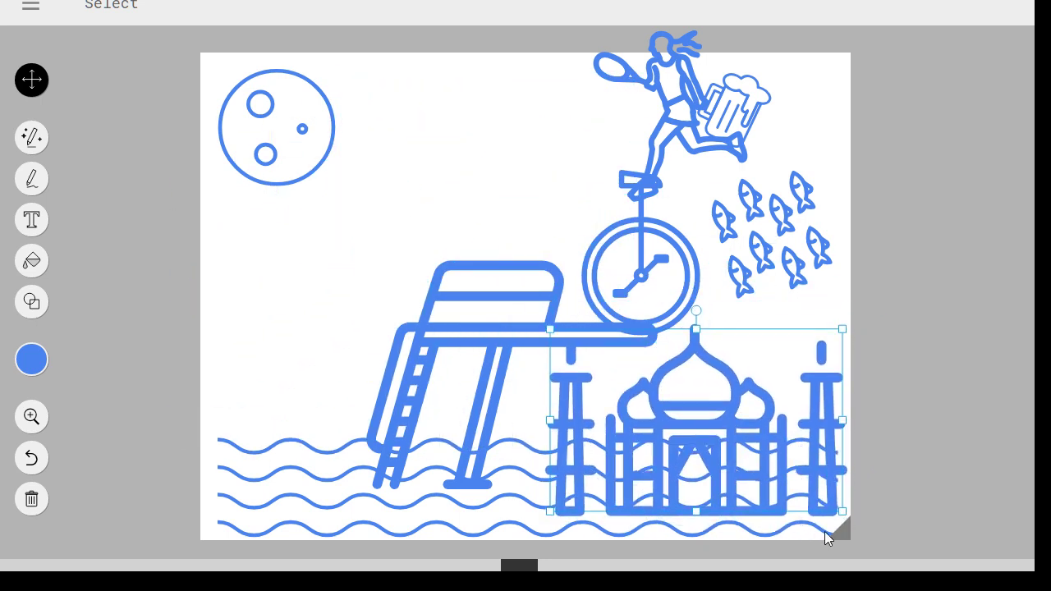
mouse_move(841, 519)
left_mouse_down()
mouse_move(801, 479)
mouse_move(813, 480)
mouse_move(826, 408)
mouse_move(816, 438)
mouse_move(760, 437)
left_mouse_up()
left_click(808, 360)
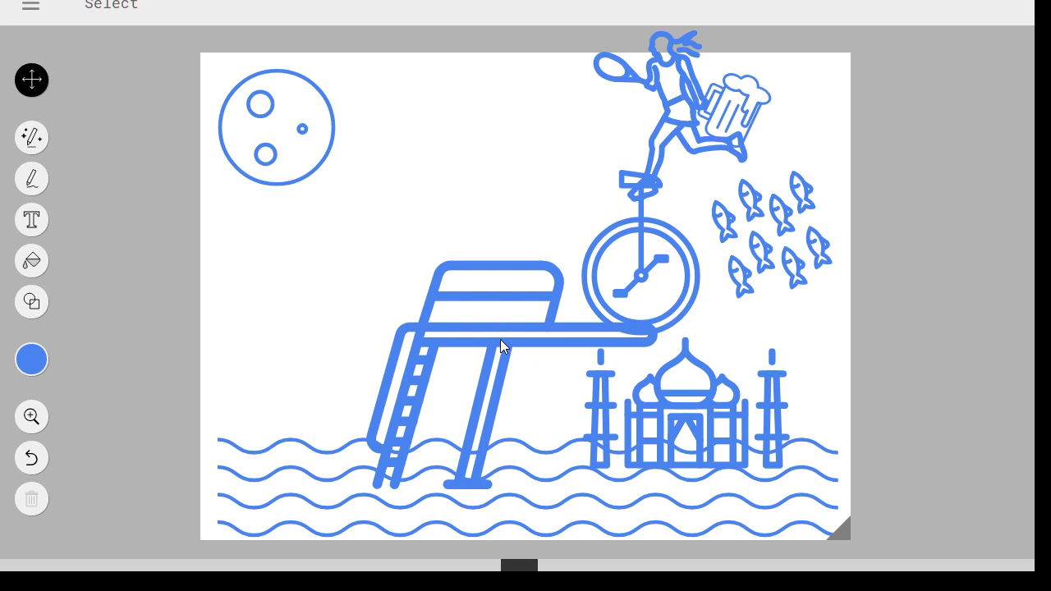
- Shift the diving board down and to the left, and reposition the unicycle, tennis player and beer mug to match
left_click_drag(500, 339, 409, 381)
left_click_drag(702, 283, 610, 311)
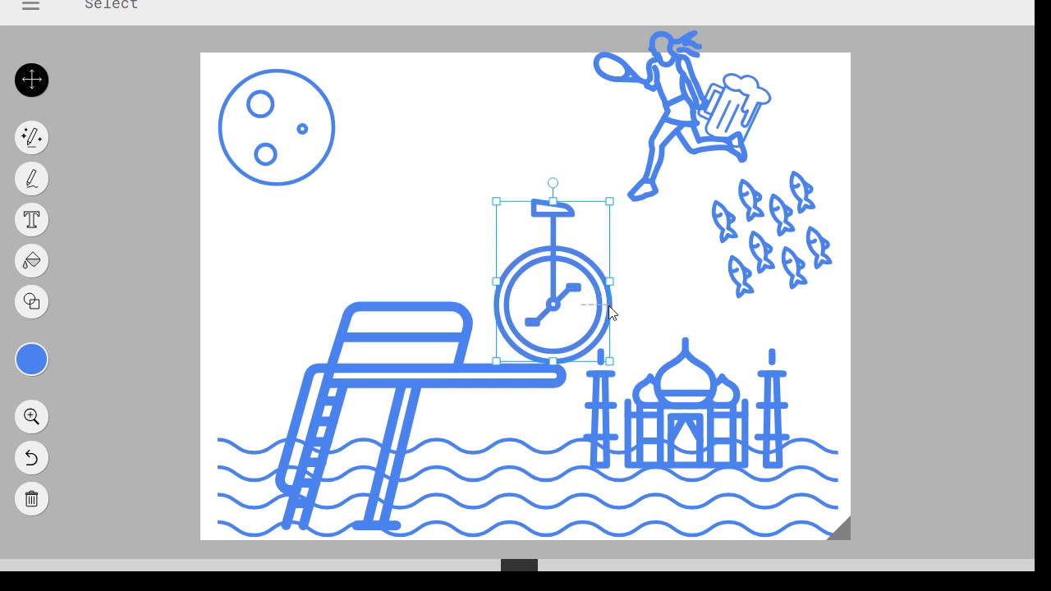
mouse_move(568, 256)
left_mouse_down()
mouse_move(619, 274)
mouse_move(565, 246)
mouse_move(578, 258)
left_mouse_up()
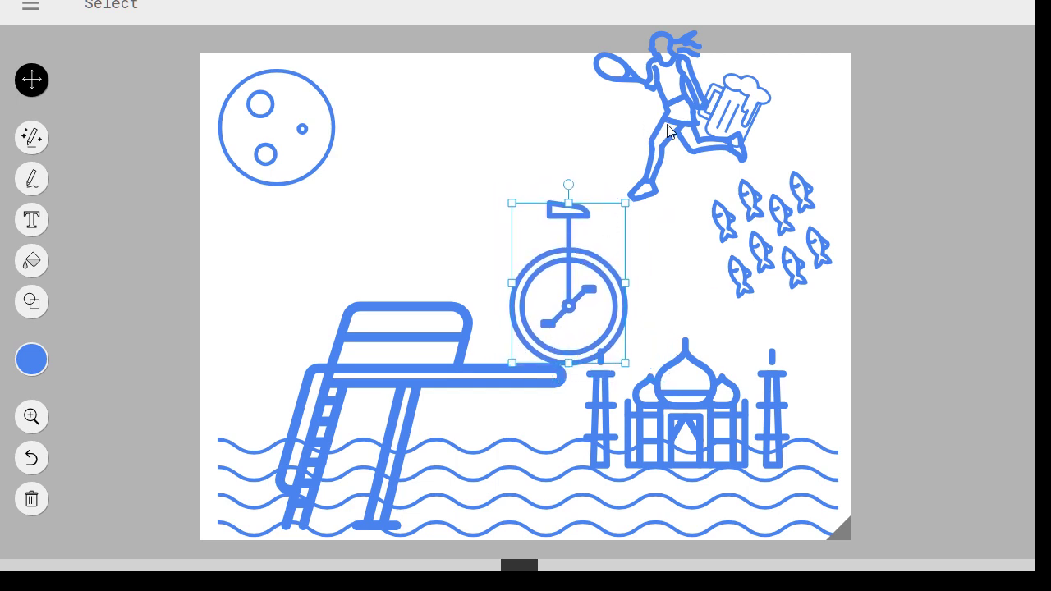
left_click_drag(679, 123, 621, 135)
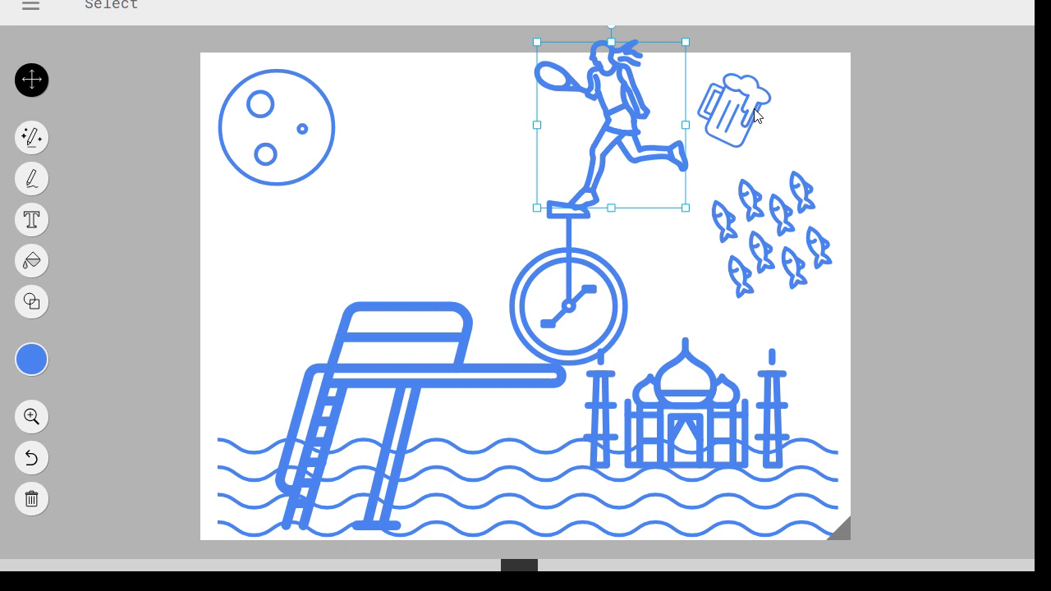
left_click_drag(738, 112, 682, 118)
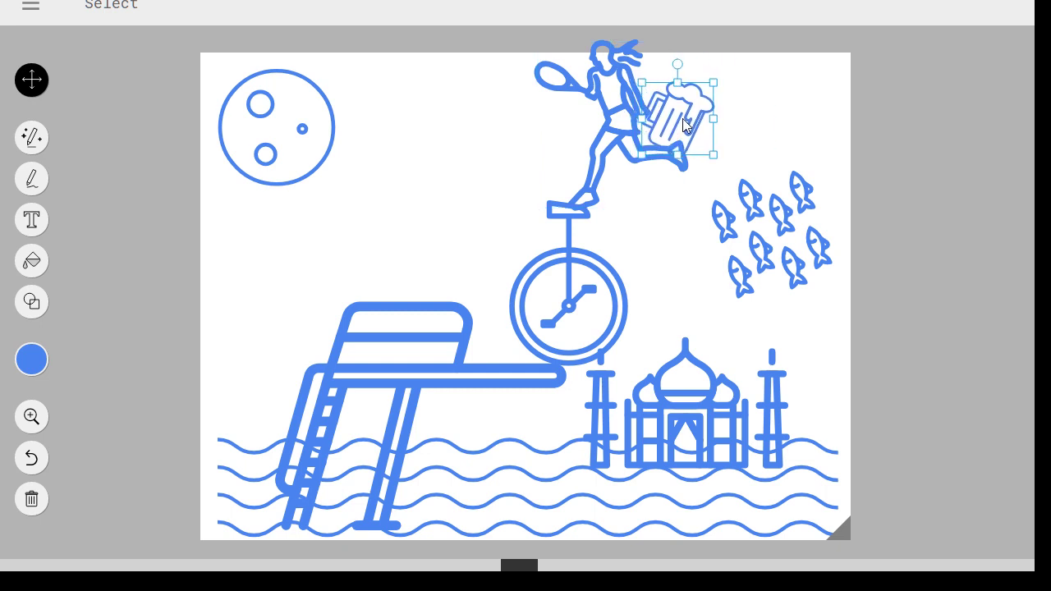
- Tilt the school of fish slightly counterclockwise and move it closer to the tennis player
left_click(788, 256)
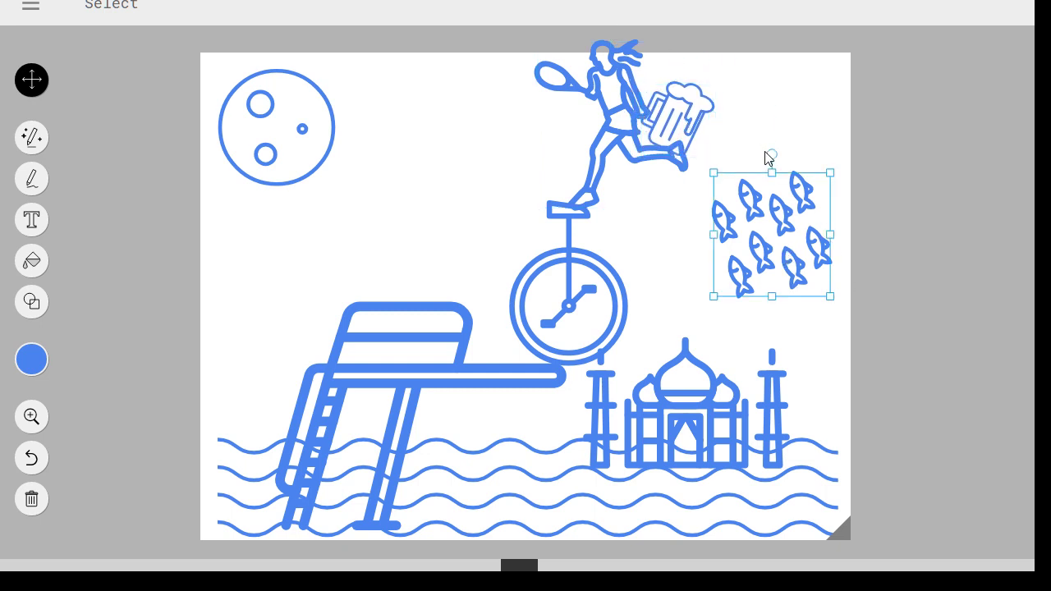
left_click_drag(770, 154, 761, 159)
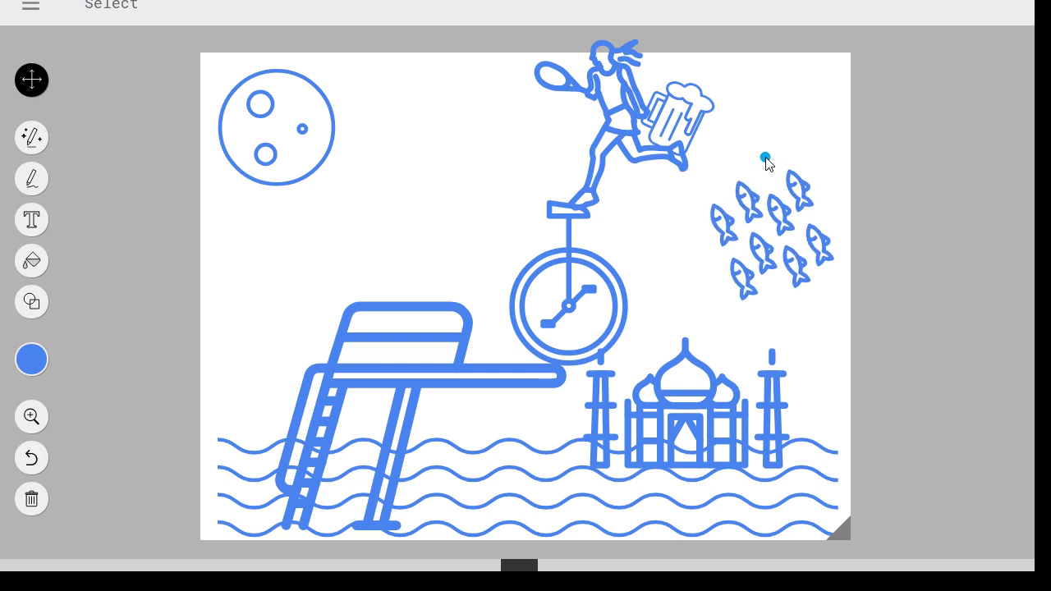
left_click(809, 134)
left_click_drag(764, 247, 747, 239)
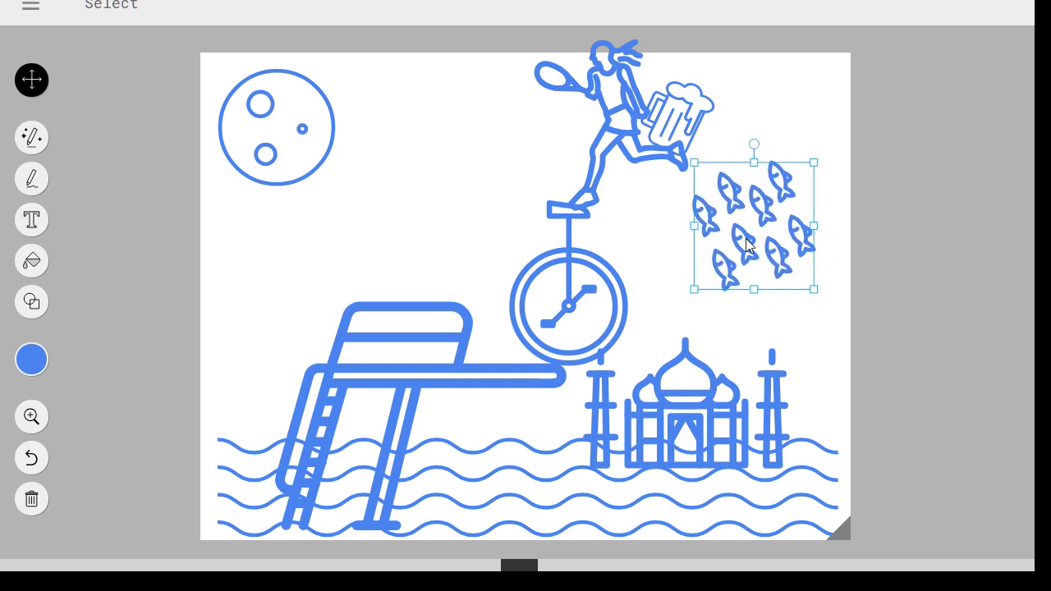
left_click(970, 191)
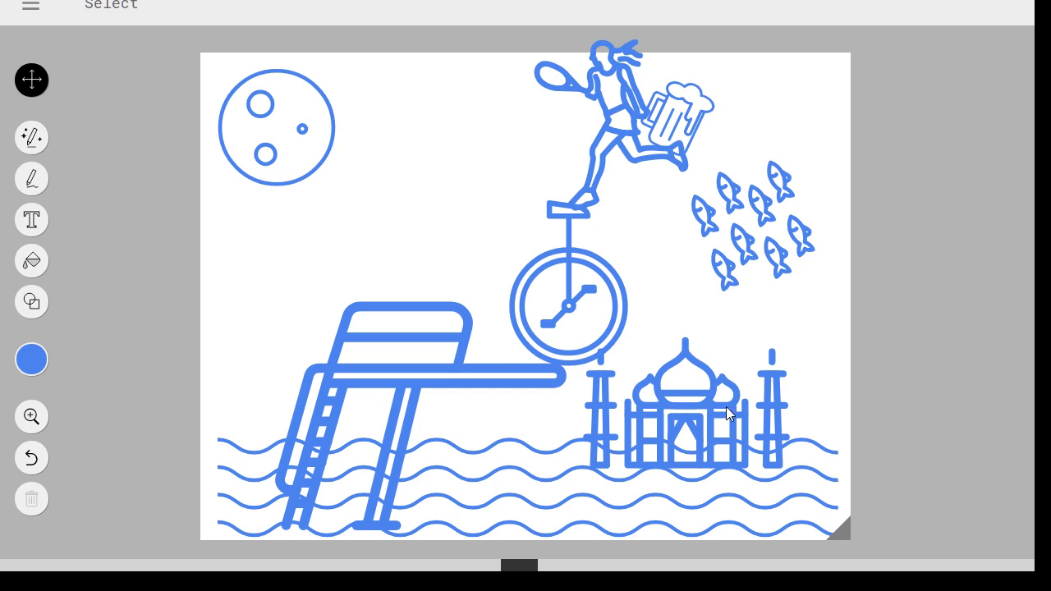
- Move the Taj Mahal farther right, clear of the unicycle's wheel
mouse_move(729, 397)
left_mouse_down()
mouse_move(772, 396)
mouse_move(777, 365)
mouse_move(773, 399)
mouse_move(772, 389)
left_mouse_up()
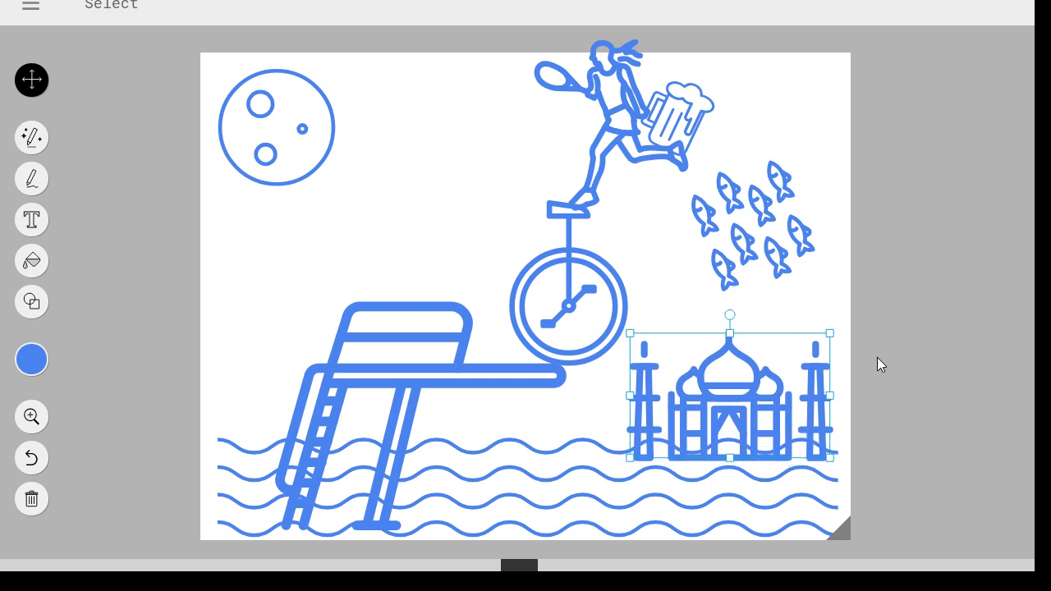
left_click(912, 379)
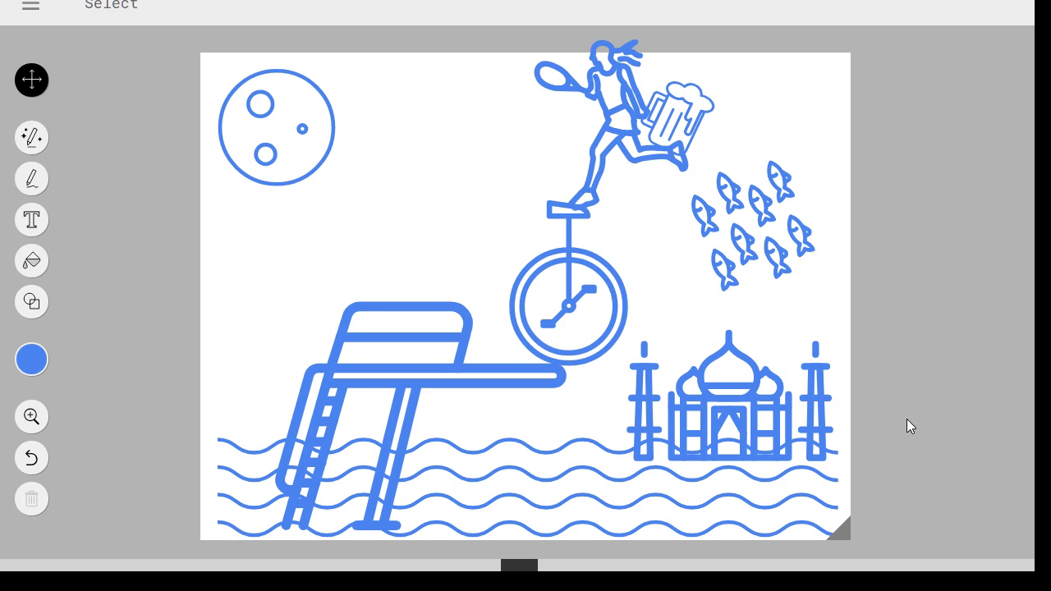
- Move the cratered moon to the canvas's upper-right corner above the fish and shrink it slightly
left_click(271, 160)
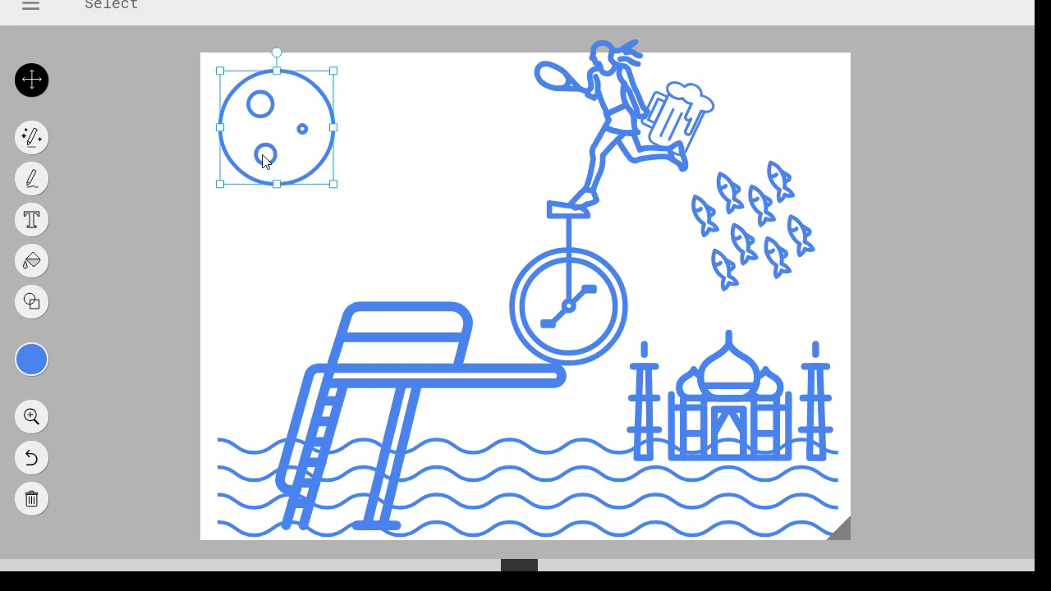
left_click_drag(281, 155, 782, 145)
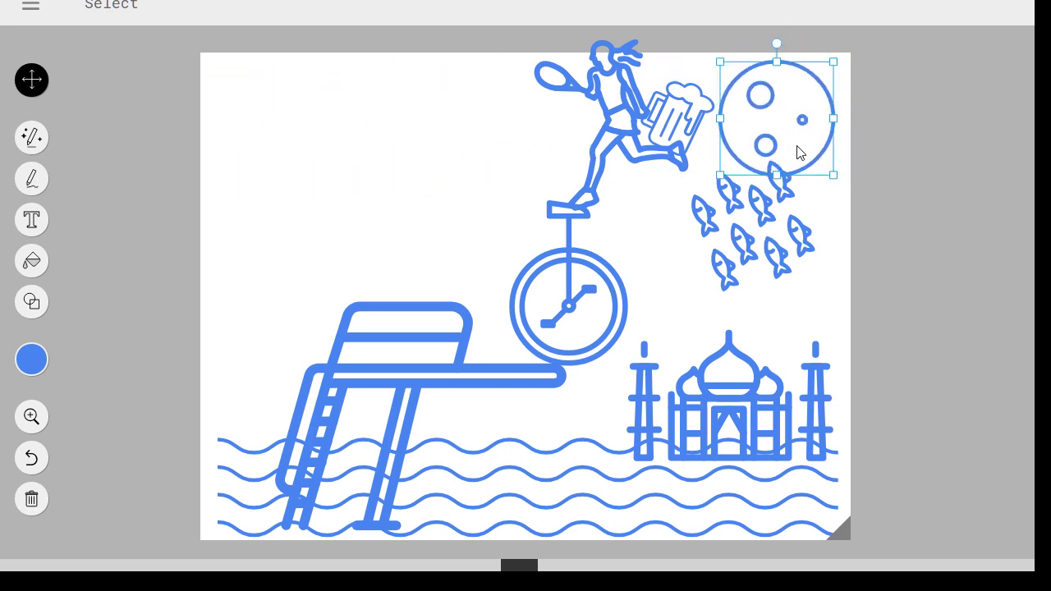
left_click_drag(834, 177, 825, 172)
mouse_move(810, 158)
left_mouse_down()
mouse_move(823, 136)
mouse_move(837, 135)
left_mouse_up()
left_click_drag(764, 135, 748, 144)
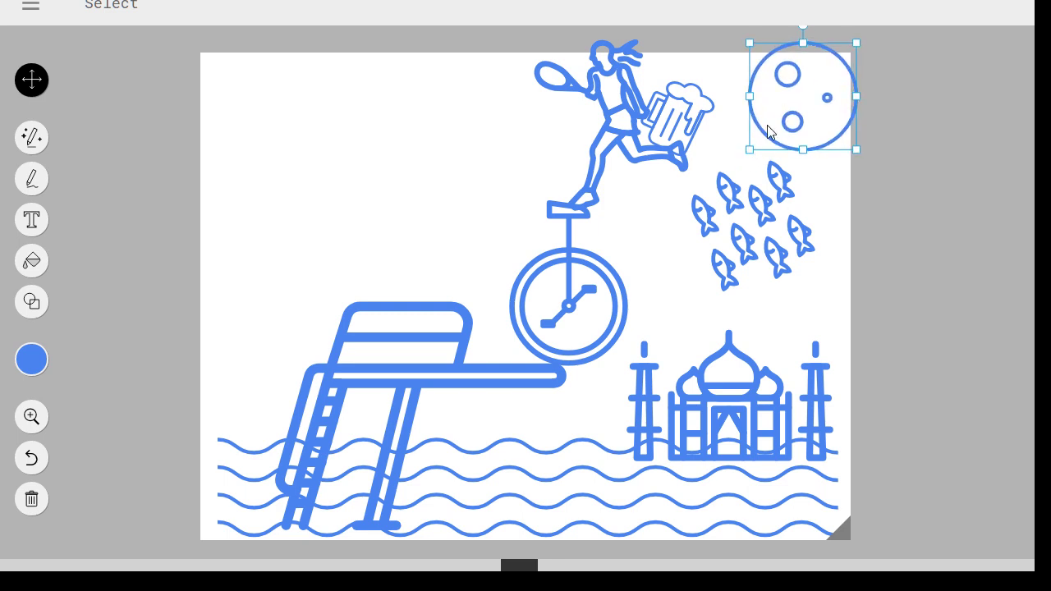
mouse_move(782, 97)
left_mouse_down()
mouse_move(797, 93)
mouse_move(775, 93)
mouse_move(780, 85)
left_mouse_up()
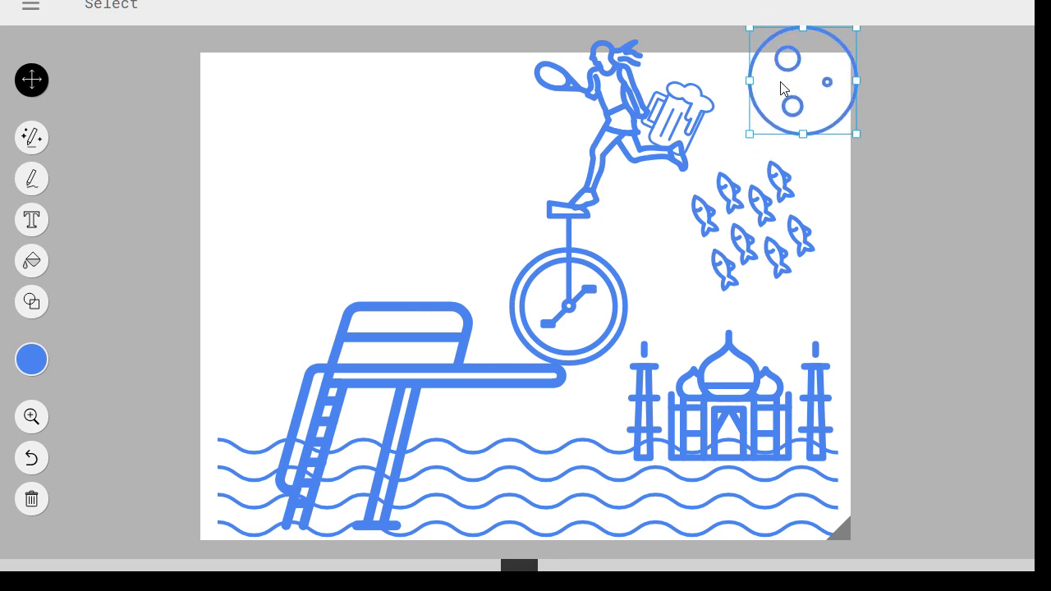
left_click(899, 151)
- Move the Taj Mahal to the canvas's upper-left corner and enlarge it
mouse_move(766, 410)
left_mouse_down()
mouse_move(389, 181)
mouse_move(350, 141)
left_mouse_up()
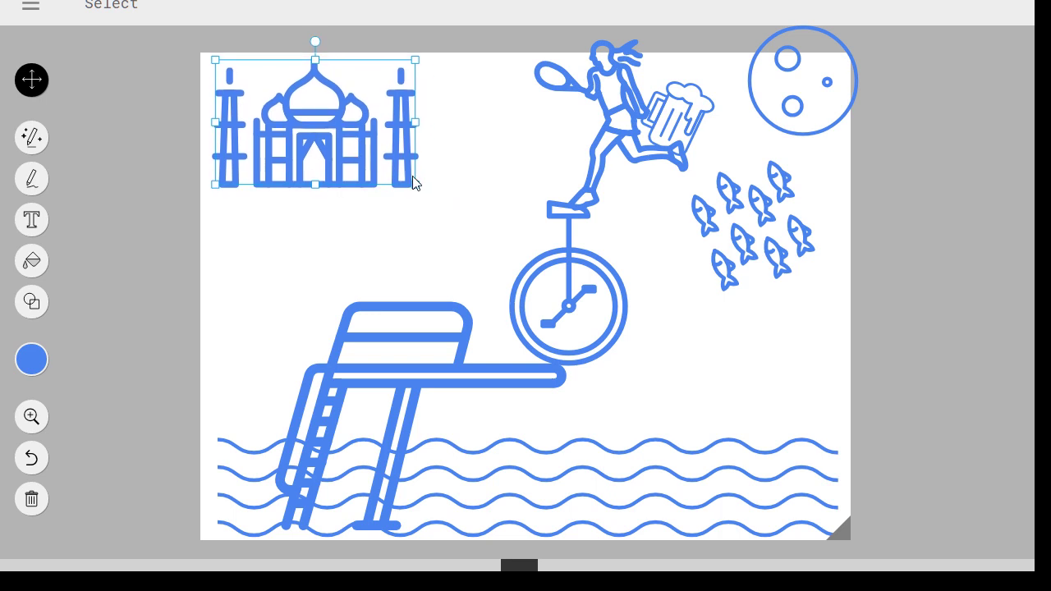
mouse_move(416, 185)
left_mouse_down()
mouse_move(485, 227)
mouse_move(509, 258)
mouse_move(523, 255)
mouse_move(491, 237)
left_mouse_up()
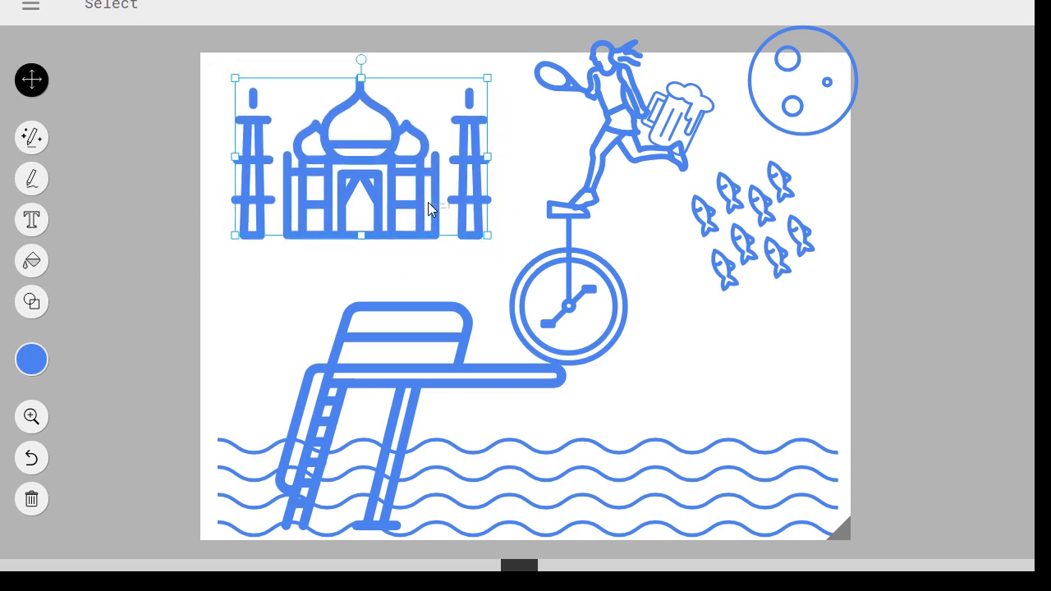
left_click_drag(382, 148, 348, 122)
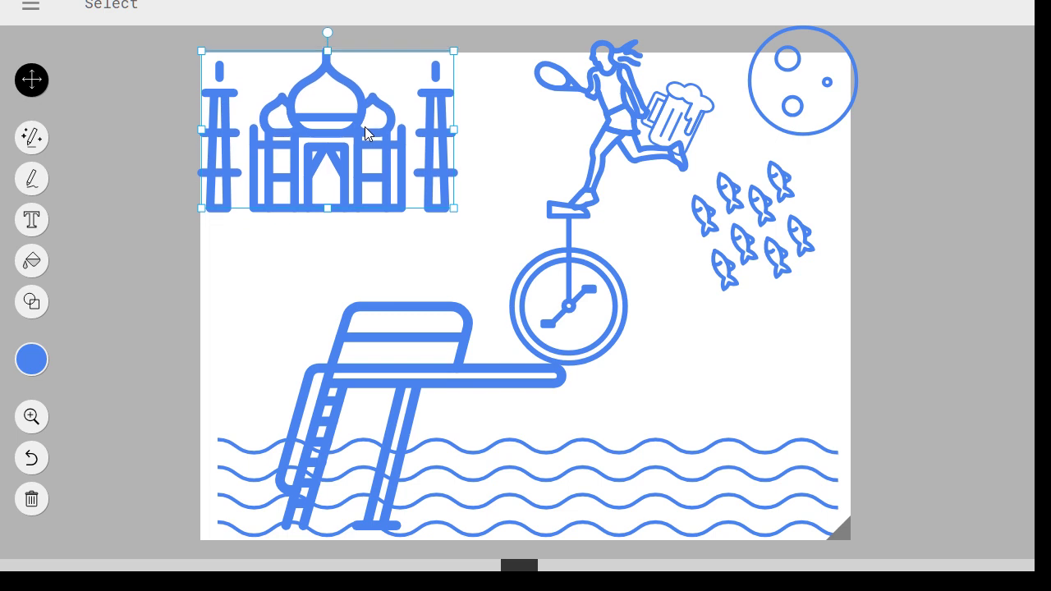
left_click(350, 275)
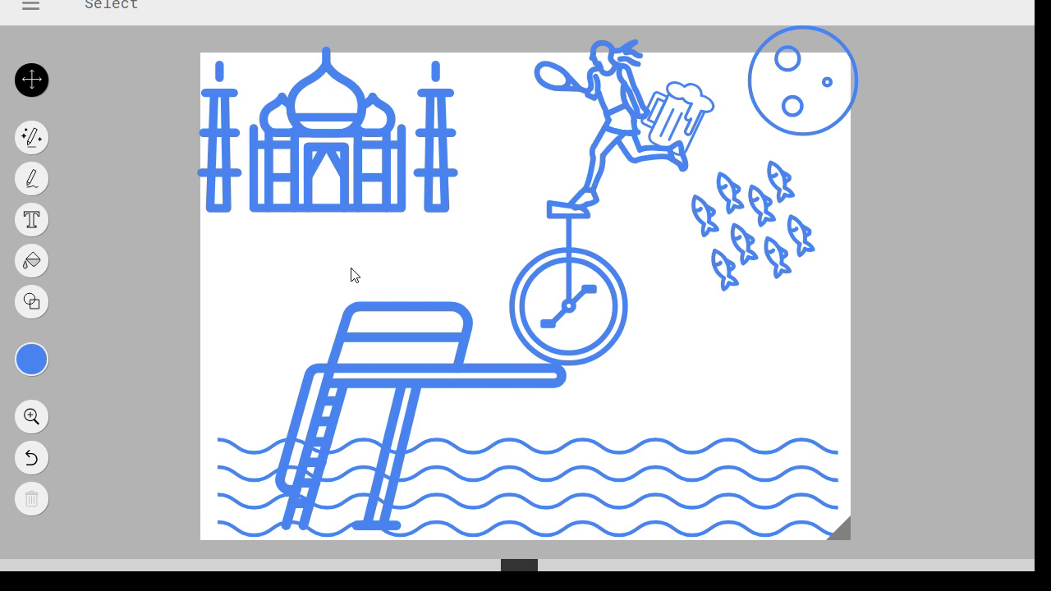
- Shrink the Taj Mahal in the canvas's upper-left corner and deselect it
left_click(376, 210)
left_click_drag(453, 211, 352, 138)
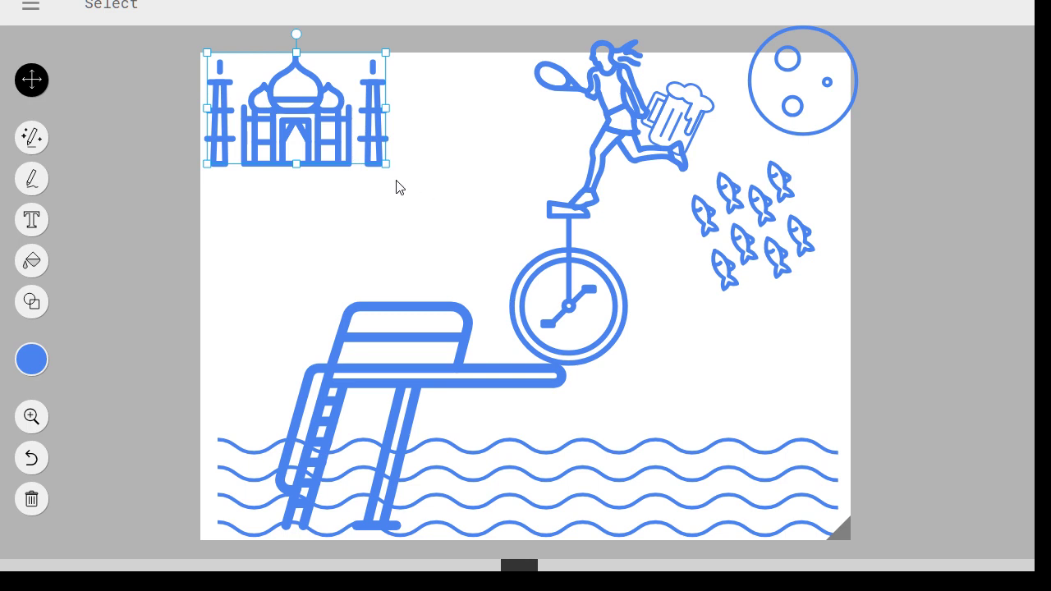
left_click(434, 211)
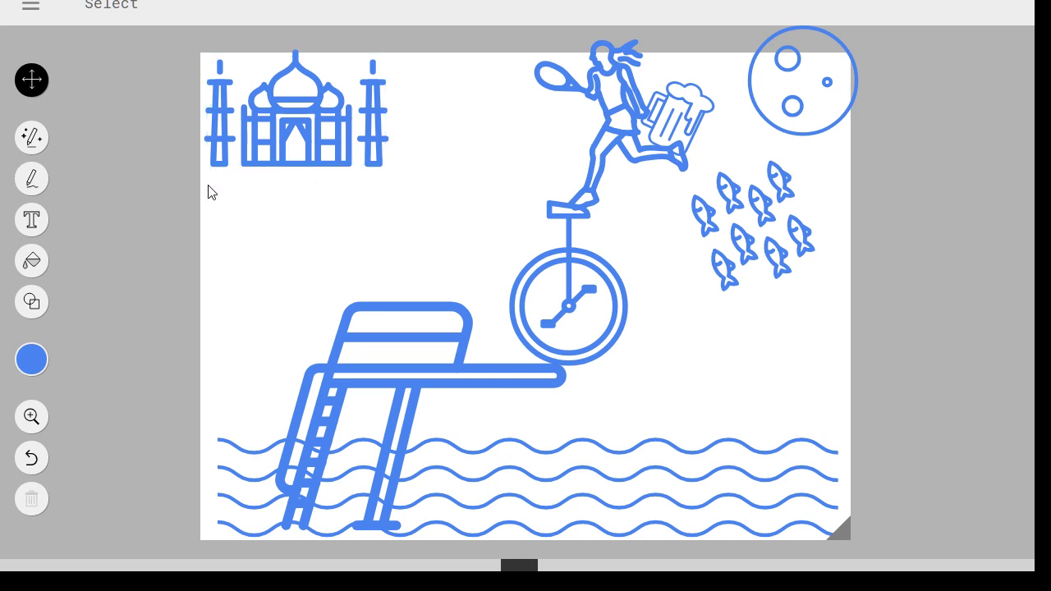
- Draw two roughly parallel wavy lines curving beneath and up beside the Taj Mahal, extended past the canvas edges
left_click_drag(201, 185, 485, 206)
left_click(45, 143)
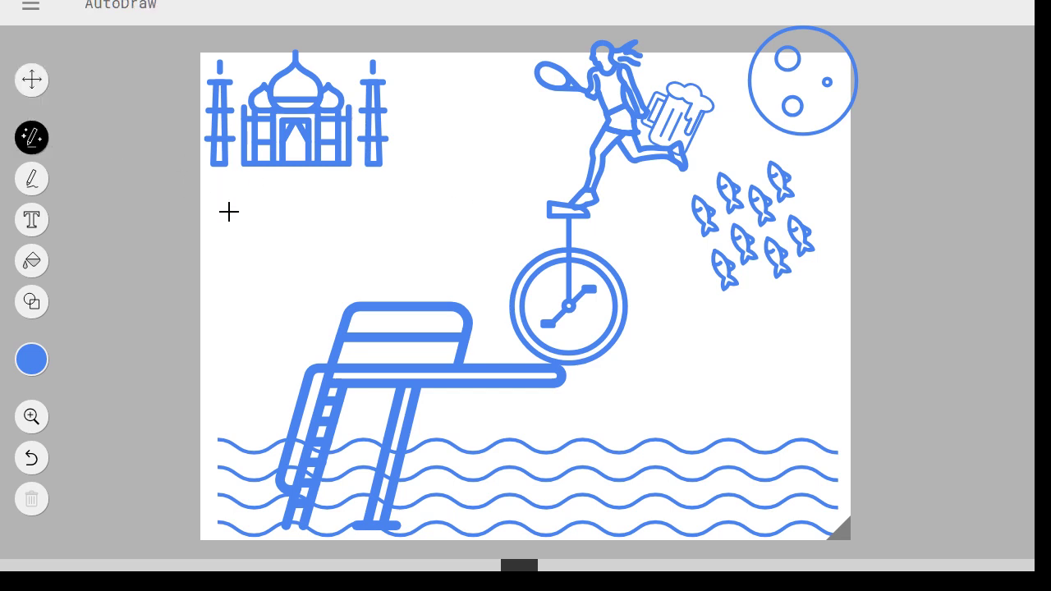
mouse_move(214, 192)
left_mouse_down()
mouse_move(265, 178)
mouse_move(392, 200)
mouse_move(446, 160)
mouse_move(456, 119)
left_mouse_up()
mouse_move(193, 216)
left_mouse_down()
mouse_move(242, 200)
mouse_move(416, 226)
mouse_move(460, 188)
mouse_move(476, 96)
left_mouse_up()
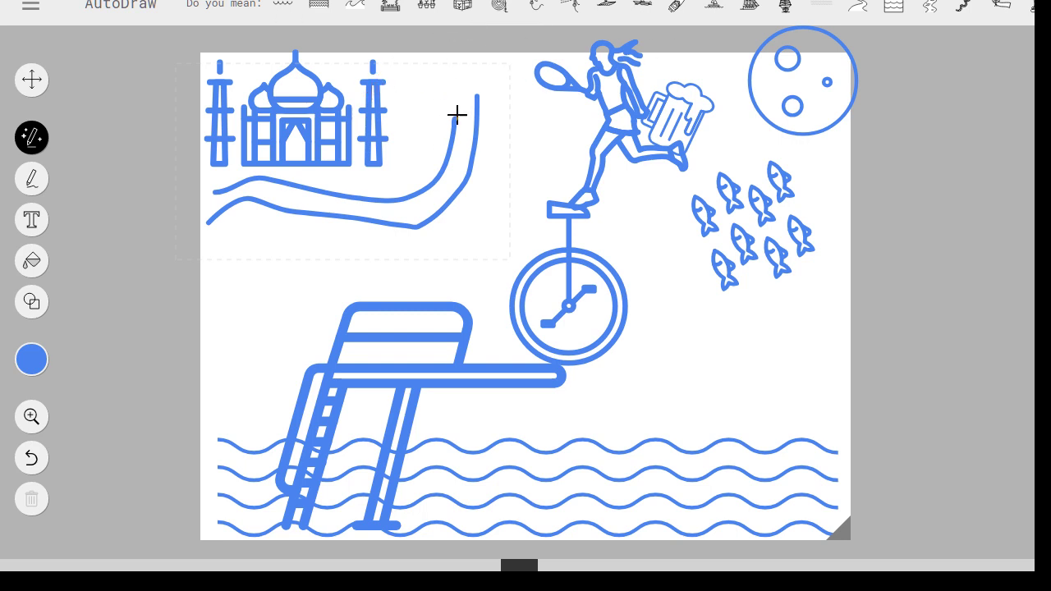
left_click_drag(454, 112, 452, 57)
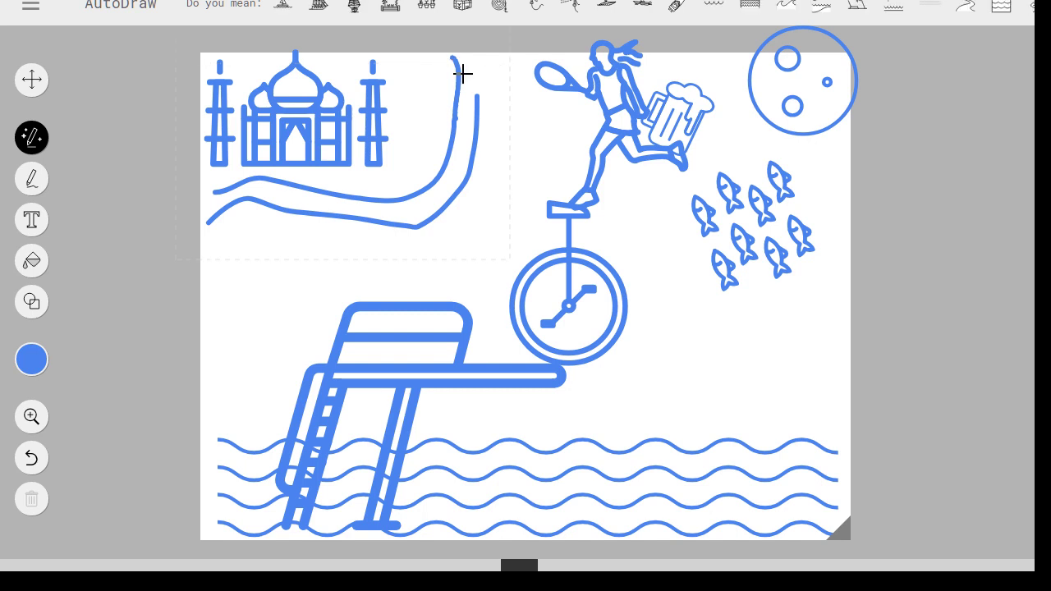
left_click_drag(477, 93, 471, 42)
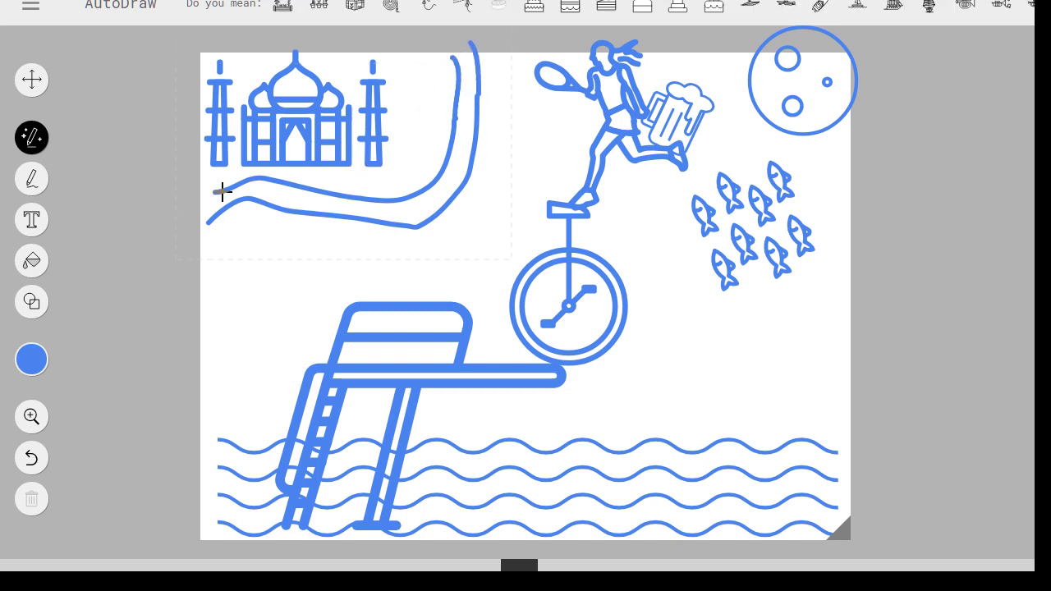
mouse_move(216, 192)
left_mouse_down()
mouse_move(184, 196)
mouse_move(212, 222)
mouse_move(182, 222)
left_mouse_up()
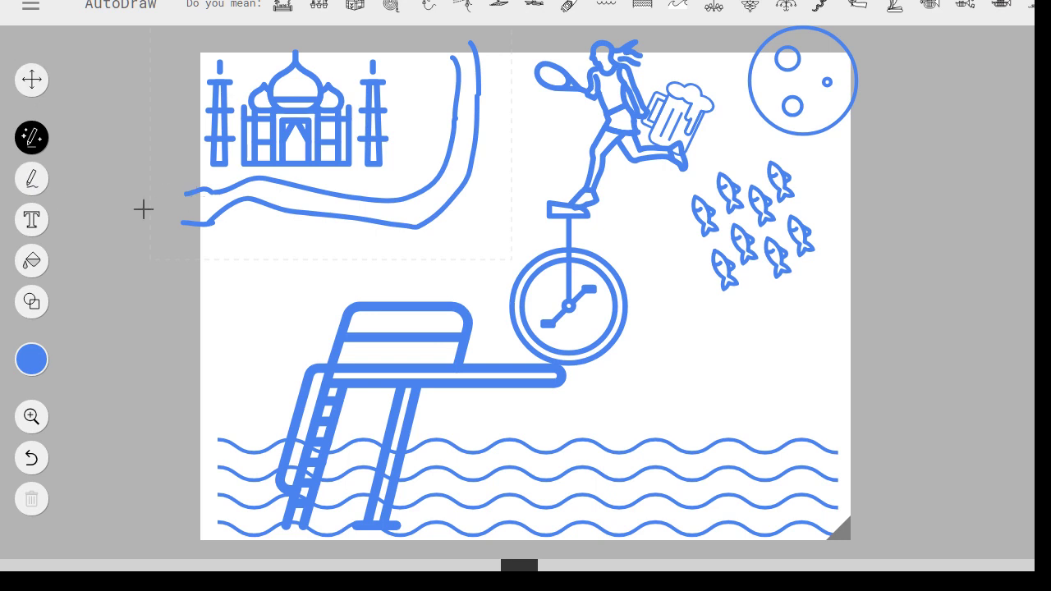
- Delete all the freehand wavy lines drawn around the Taj Mahal
left_click(26, 84)
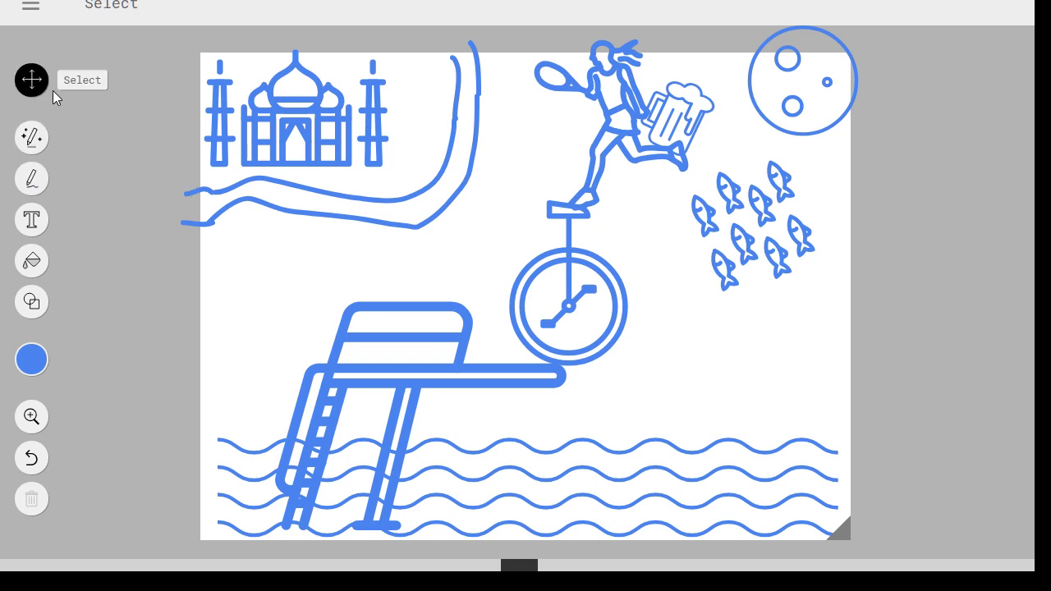
mouse_move(402, 194)
left_mouse_down()
mouse_move(286, 275)
mouse_move(62, 393)
mouse_move(52, 484)
mouse_move(46, 497)
mouse_move(31, 498)
left_mouse_up()
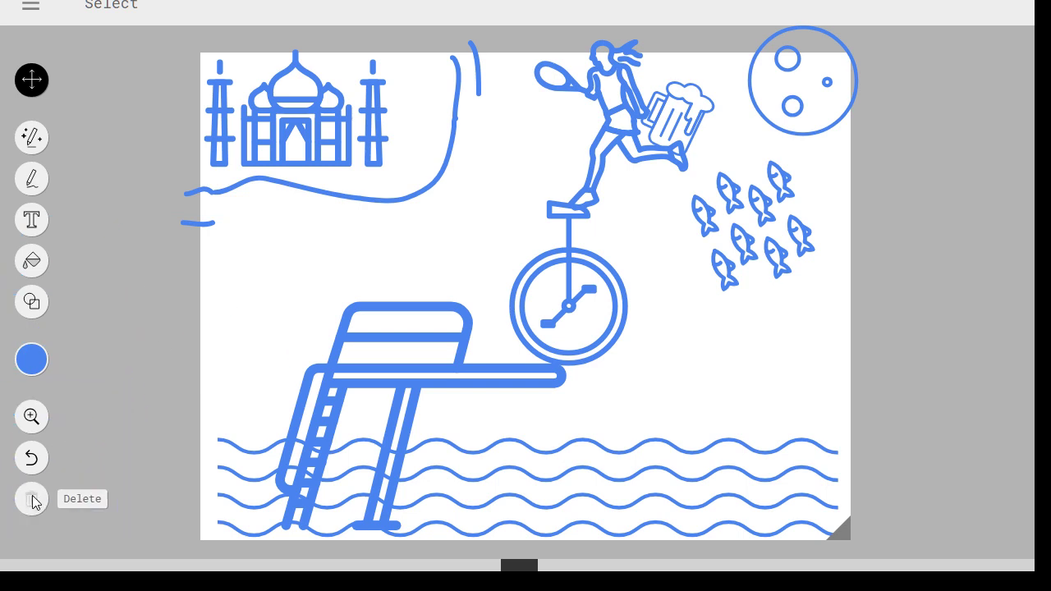
left_click(419, 197)
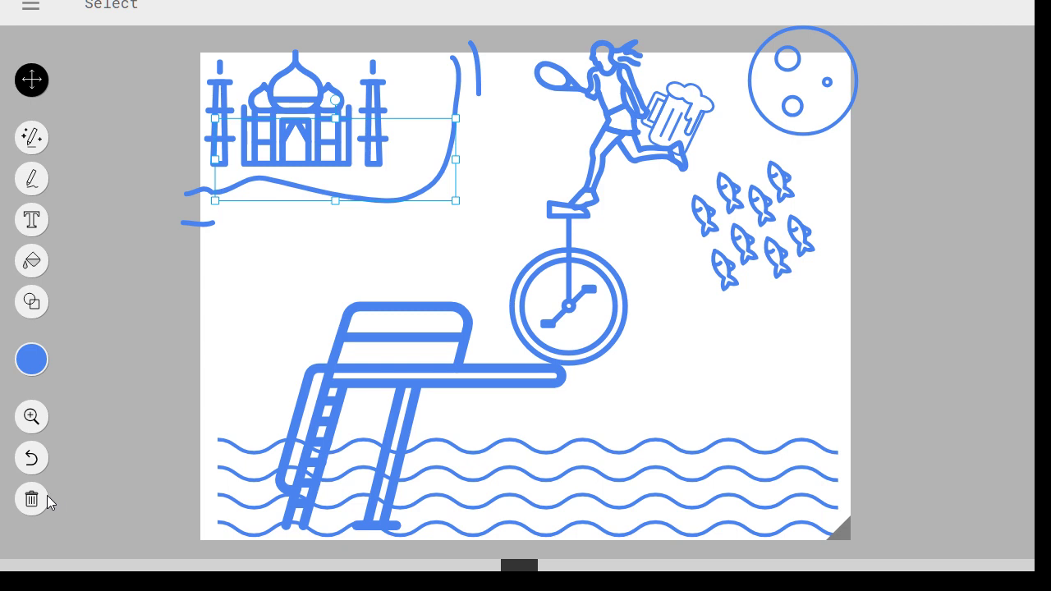
left_click(45, 500)
left_click_drag(488, 120, 408, 27)
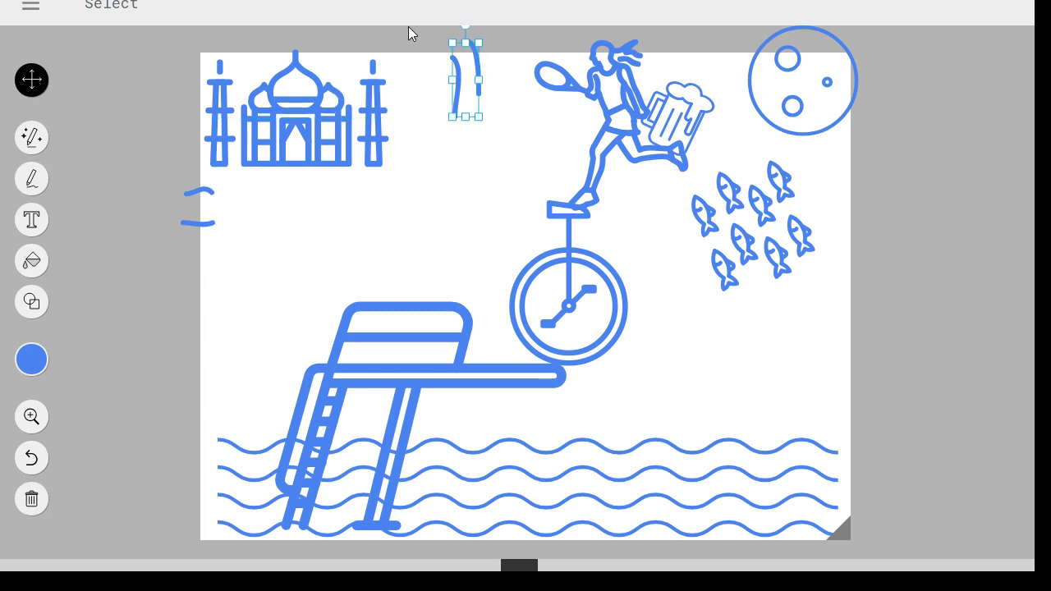
left_click(31, 498)
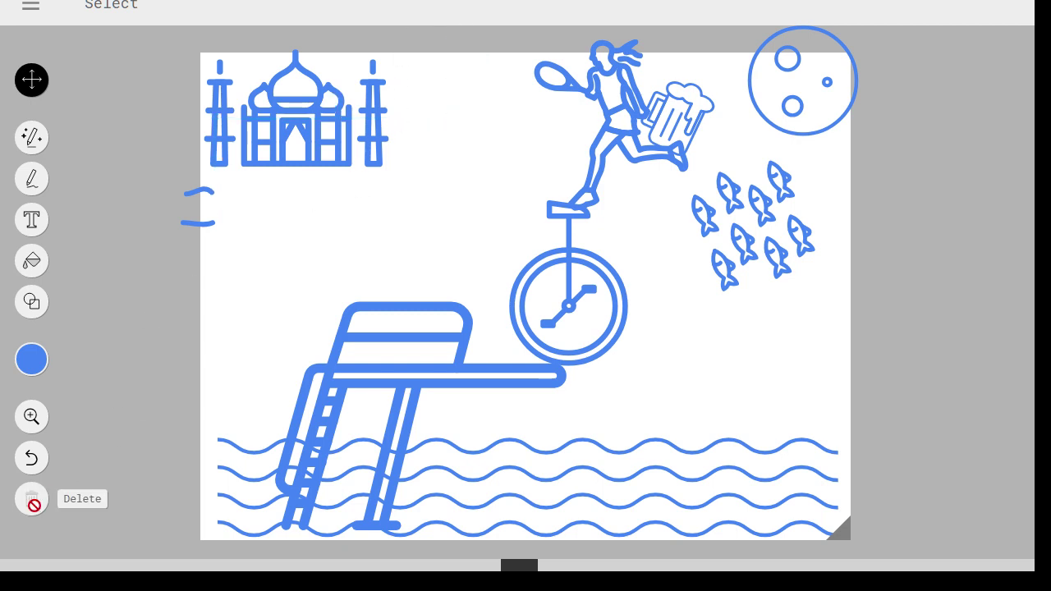
left_click_drag(246, 242, 153, 185)
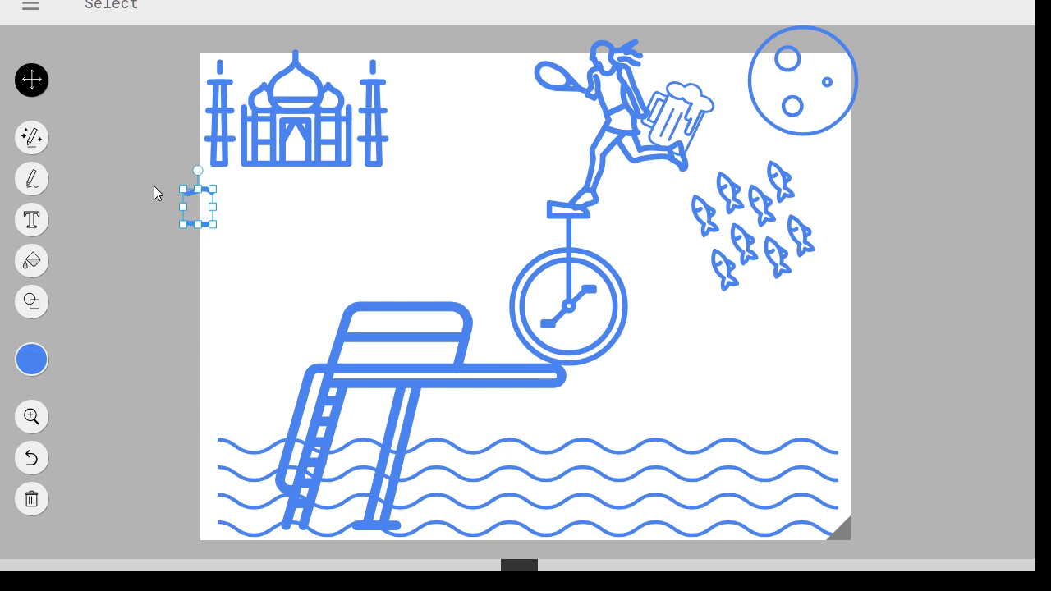
left_click(33, 499)
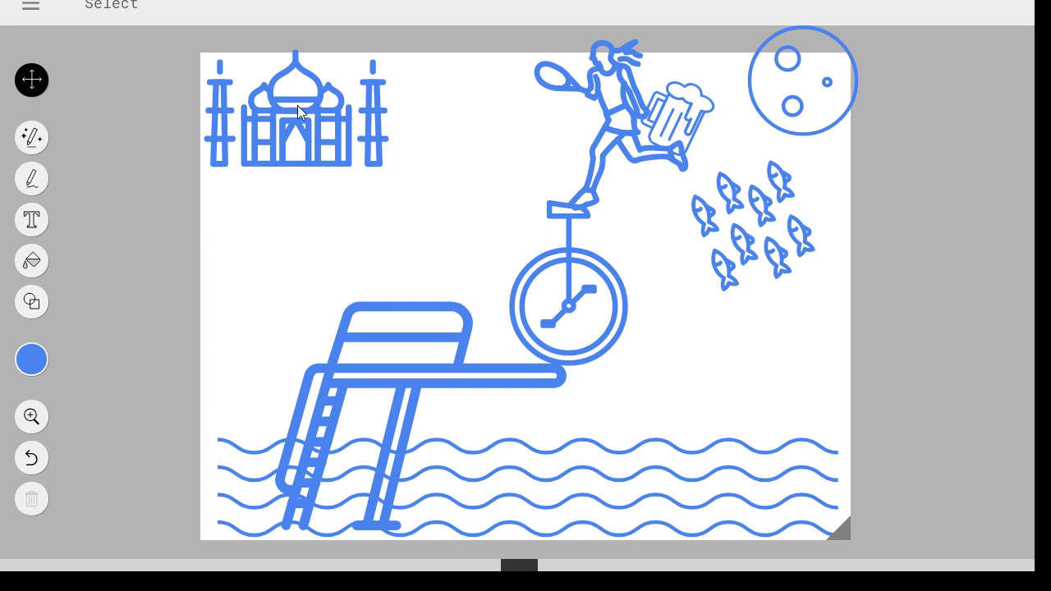
- Move the Taj Mahal onto the waves below the fish and the cratered moon to the canvas's upper-left corner
mouse_move(297, 105)
left_mouse_down()
mouse_move(686, 377)
mouse_move(738, 390)
left_mouse_up()
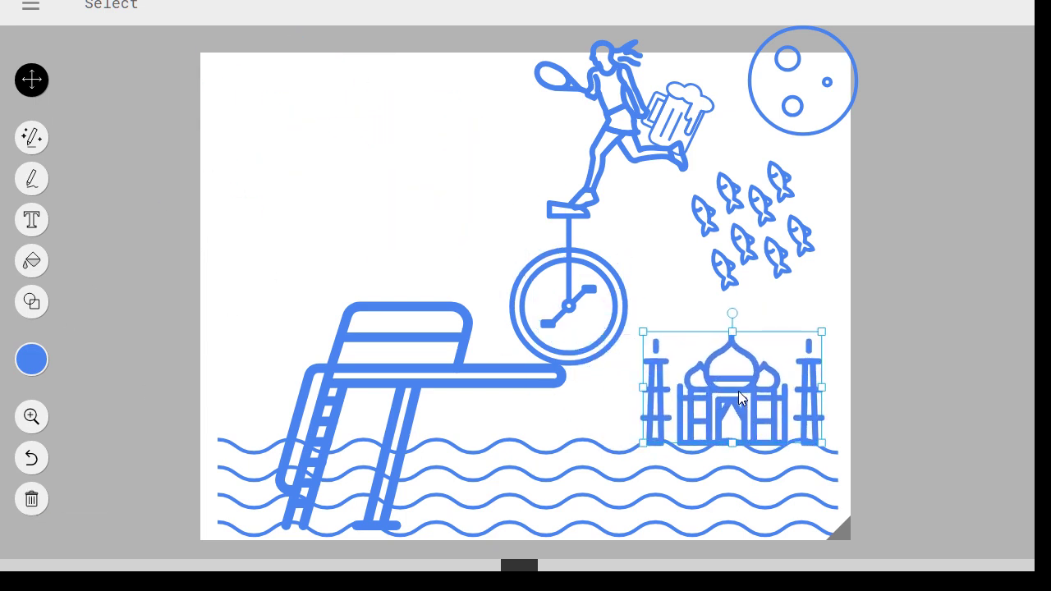
left_click(784, 104)
mouse_move(790, 108)
left_mouse_down()
mouse_move(256, 103)
mouse_move(198, 83)
left_mouse_up()
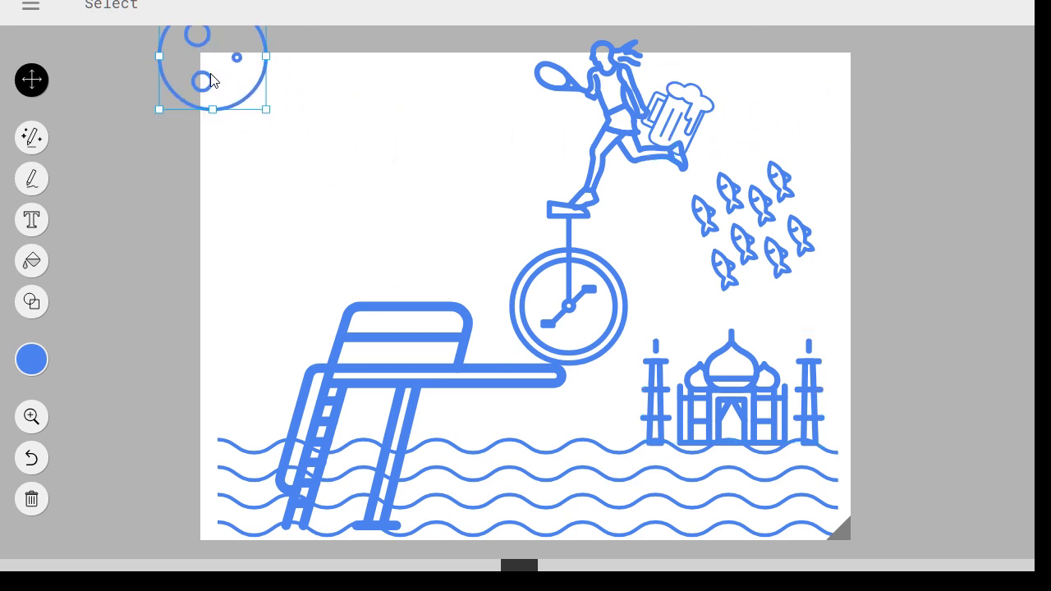
- Enlarge the cratered moon to more than twice its size and position it above the diving board, partly off the canvas
left_click_drag(274, 115, 338, 182)
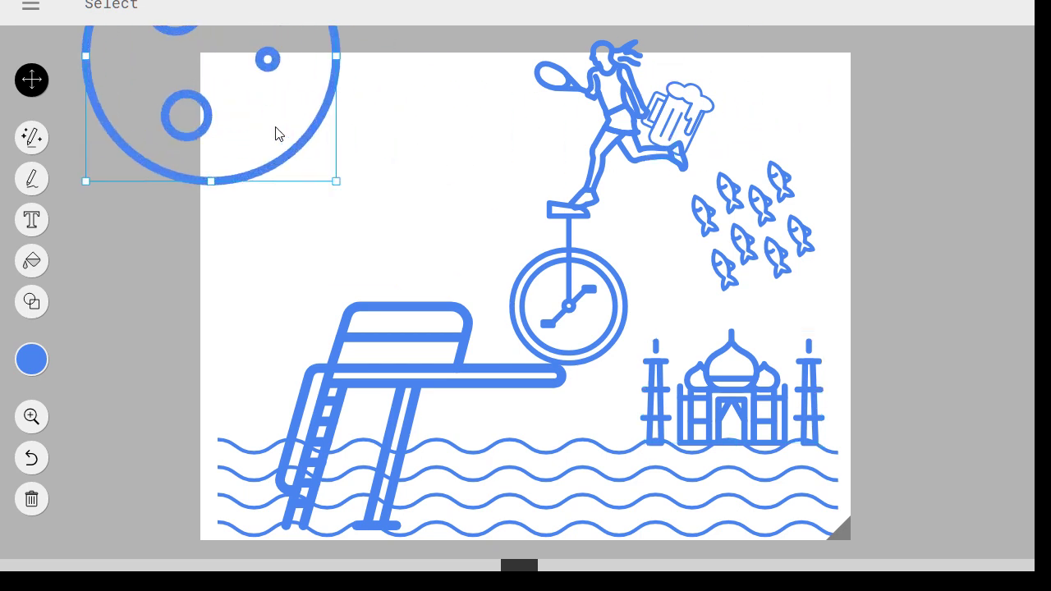
mouse_move(276, 134)
left_mouse_down()
mouse_move(370, 211)
mouse_move(340, 190)
mouse_move(369, 211)
mouse_move(368, 224)
mouse_move(364, 197)
left_mouse_up()
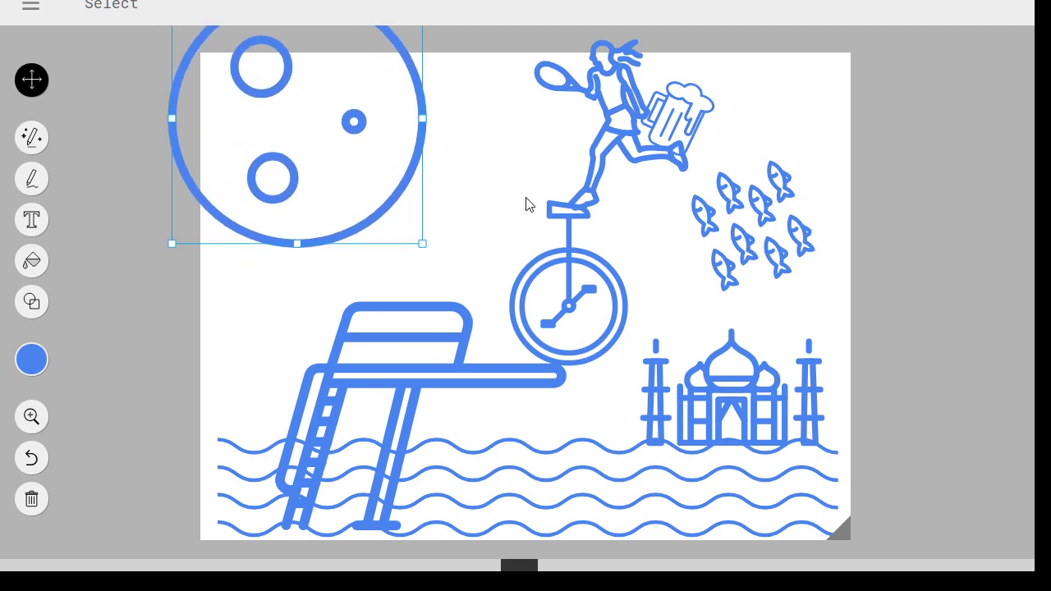
left_click(792, 117)
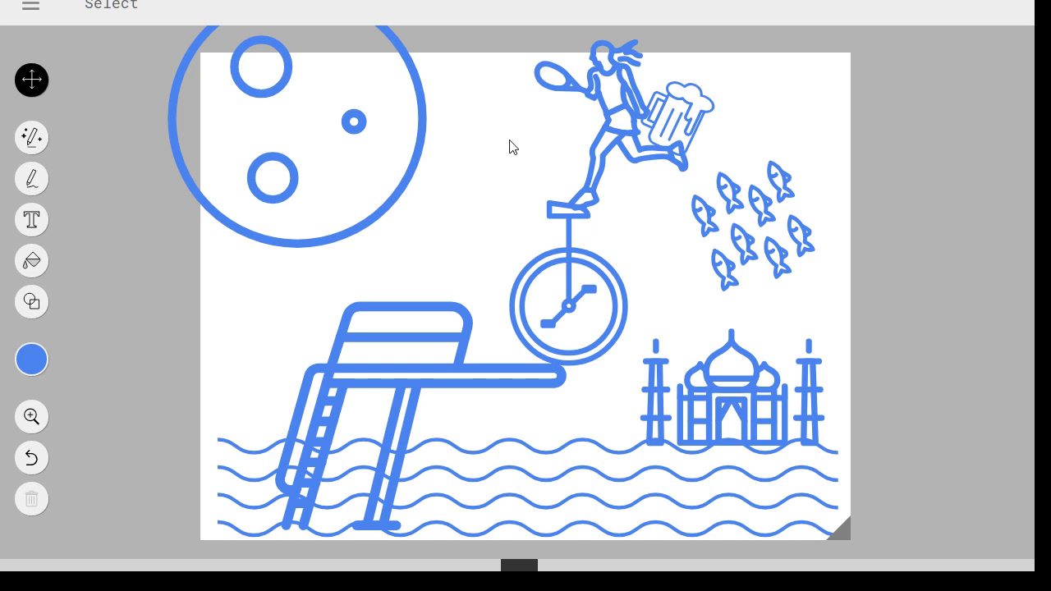
left_click_drag(425, 139, 407, 166)
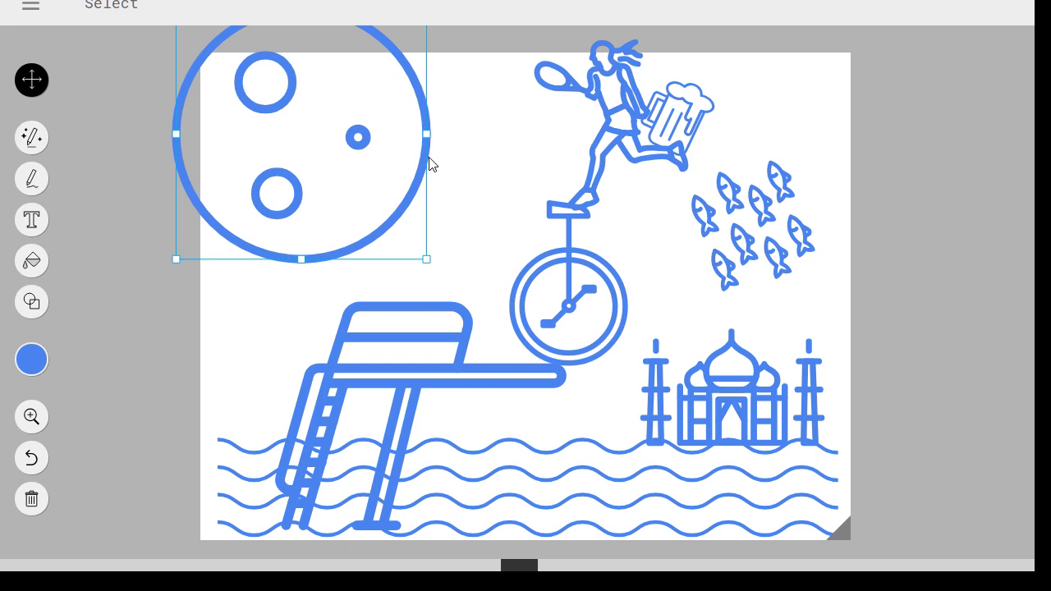
left_click(991, 200)
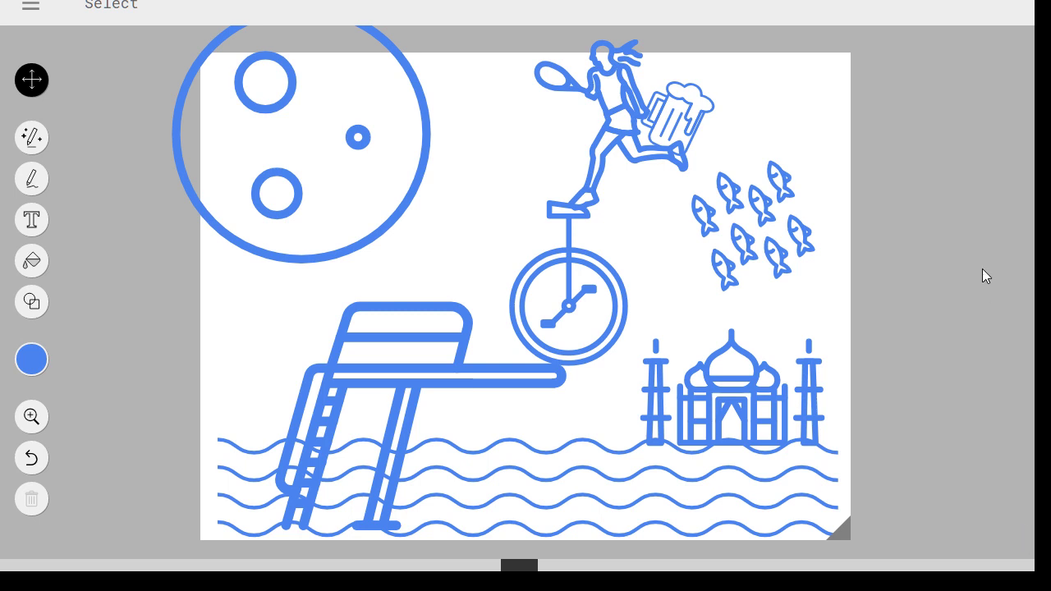
- Open lichess.org full screen in a new browser tab and start a 3+2 Blitz game
key("F11")
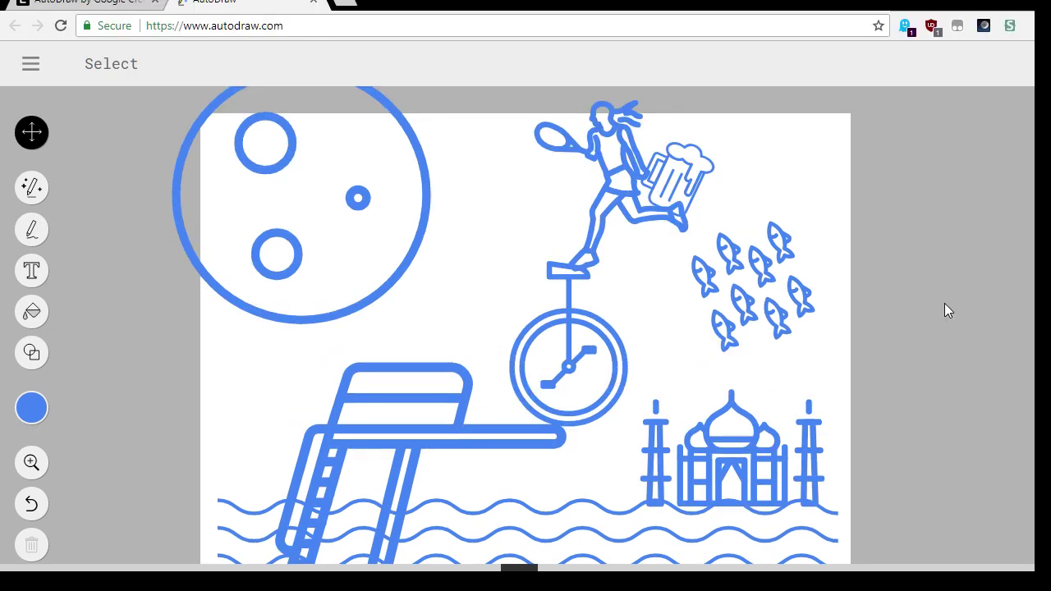
left_click(346, 4)
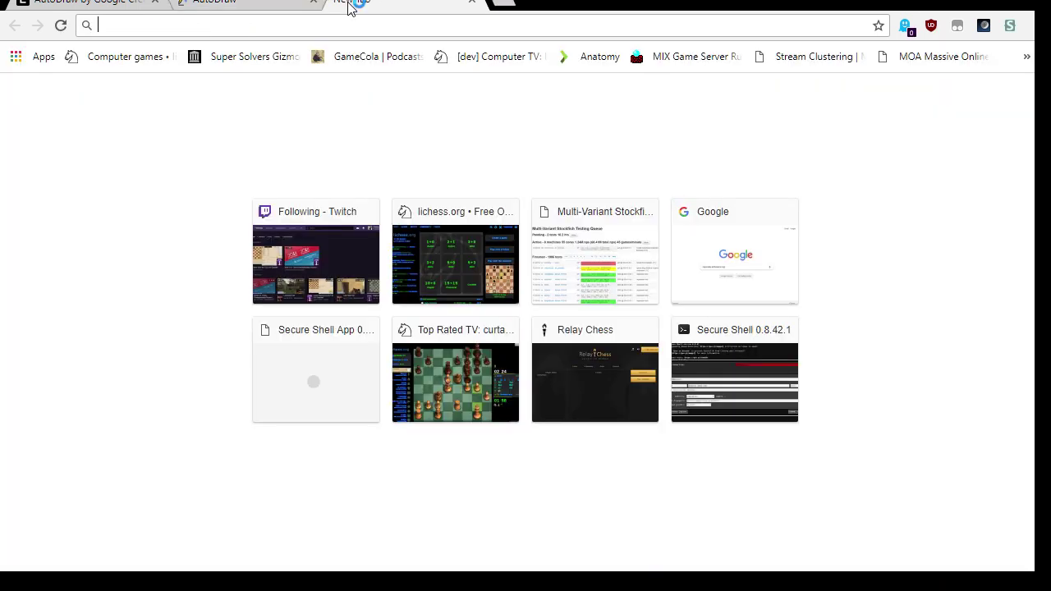
type("li")
key("Return")
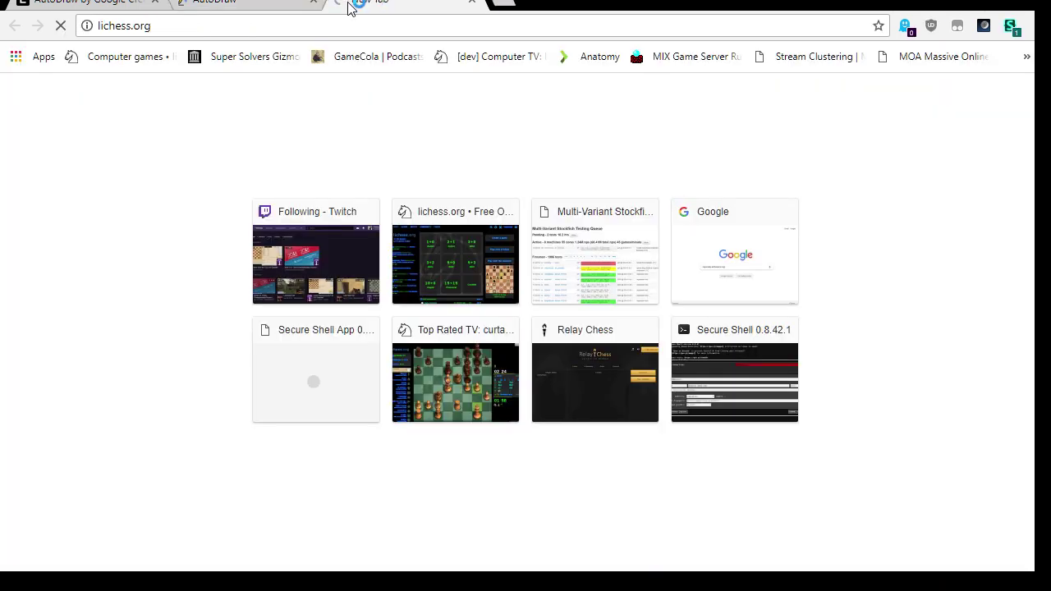
key("F11")
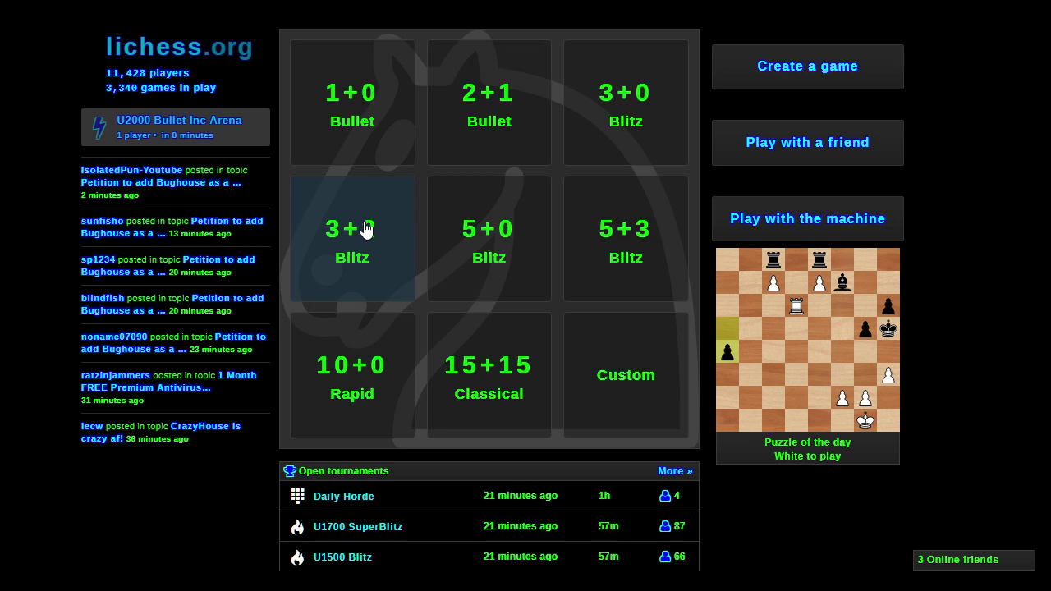
left_click(365, 229)
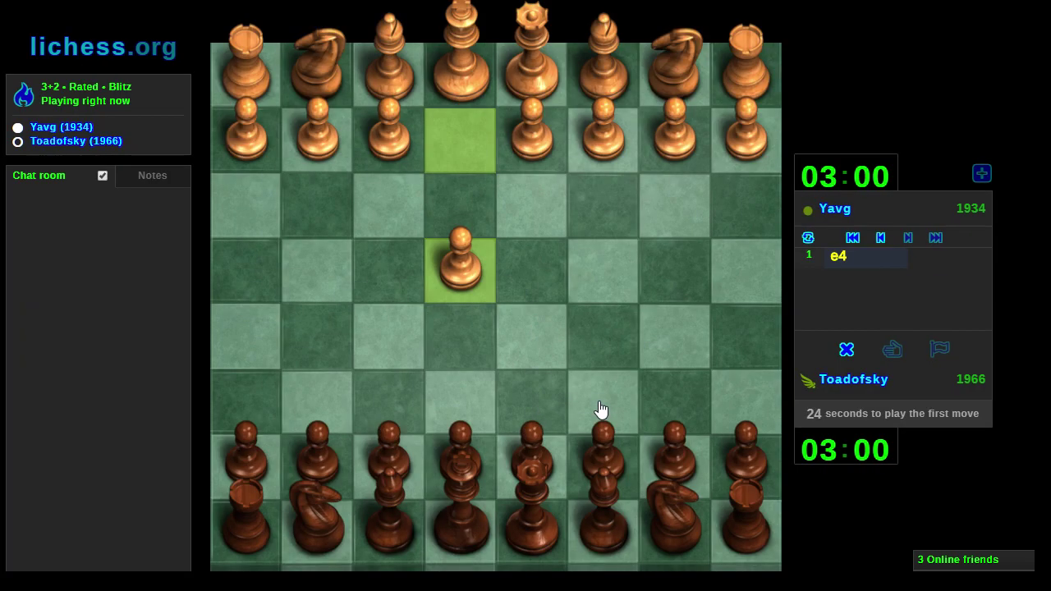
- Play e5, Nc6, Nf6, Nxe4 and Nd6 as Black, and premove the pawn recapture dxc6
left_click_drag(493, 474, 472, 333)
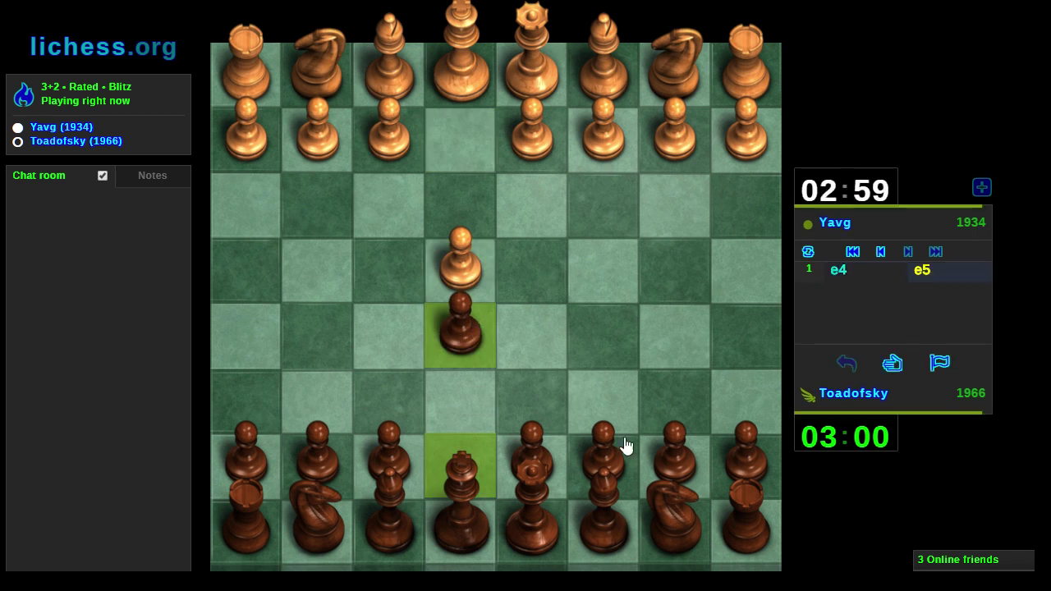
left_click_drag(669, 528, 604, 402)
left_click_drag(530, 505, 461, 86)
left_click_drag(317, 519, 391, 396)
left_click_drag(391, 396, 532, 407)
left_click_drag(615, 402, 610, 403)
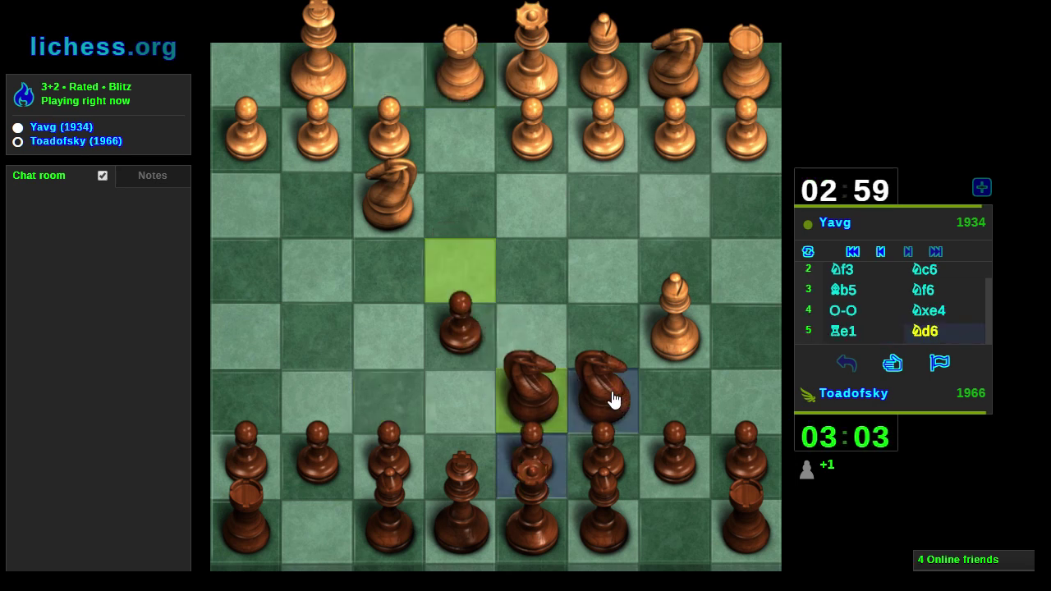
- Develop the dark-squared bishop to e7, push the pawn to f6, and play the other bishop to g4
left_click_drag(406, 537, 462, 486)
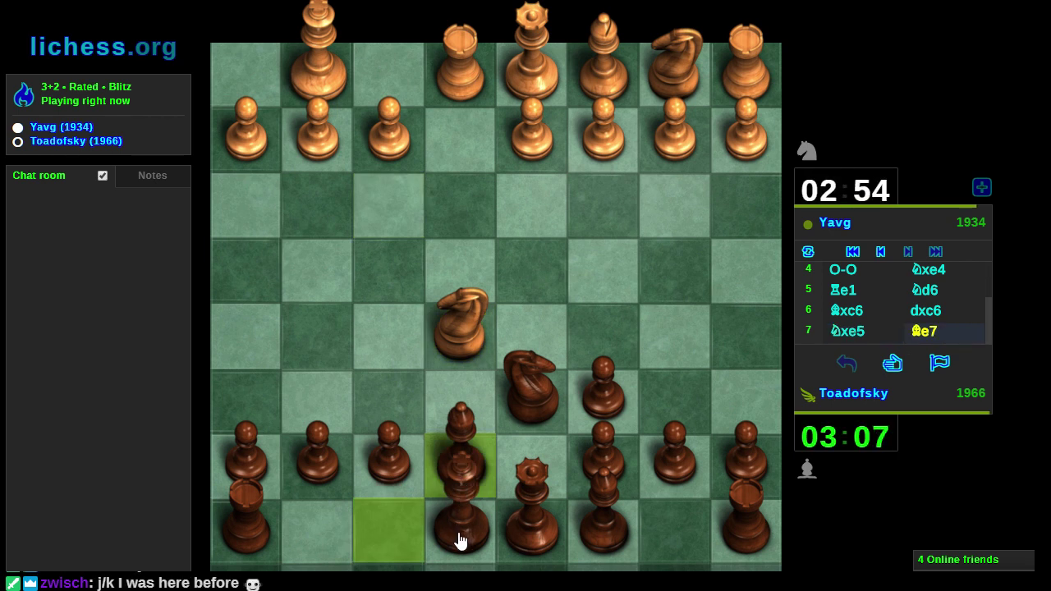
left_click_drag(401, 468, 388, 427)
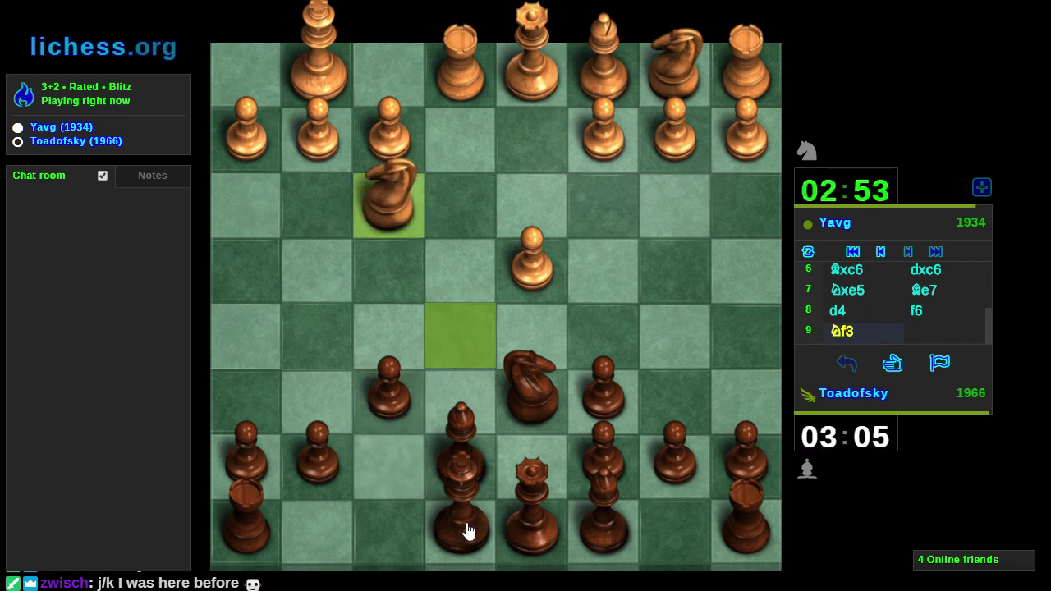
left_click_drag(605, 538, 336, 291)
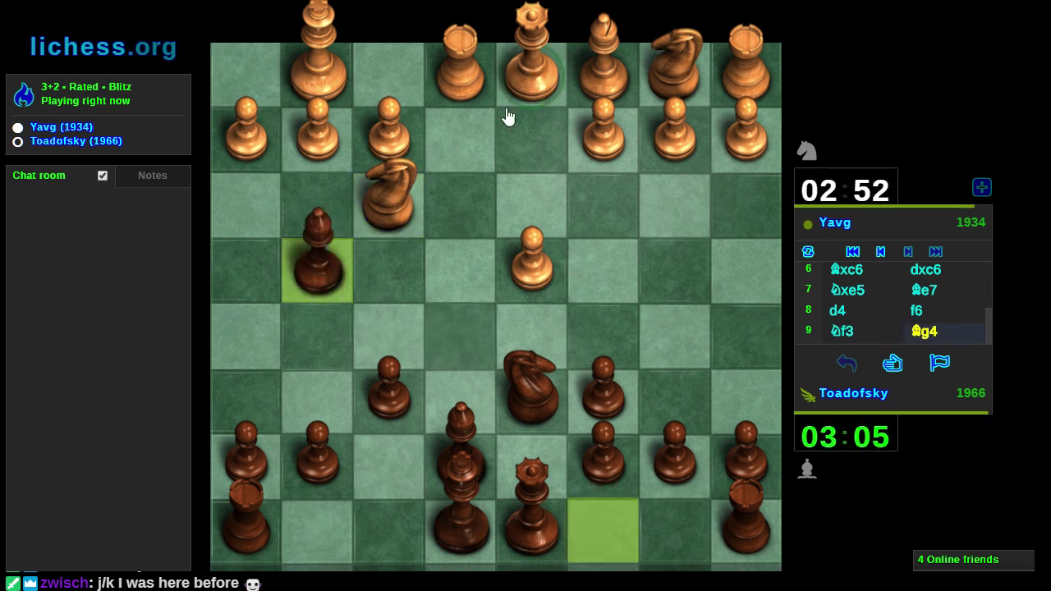
- Mark the d1–h5 diagonal with an arrow, retreat the g4 bishop to h5, and move the queen to d7
left_click_drag(507, 118, 242, 341)
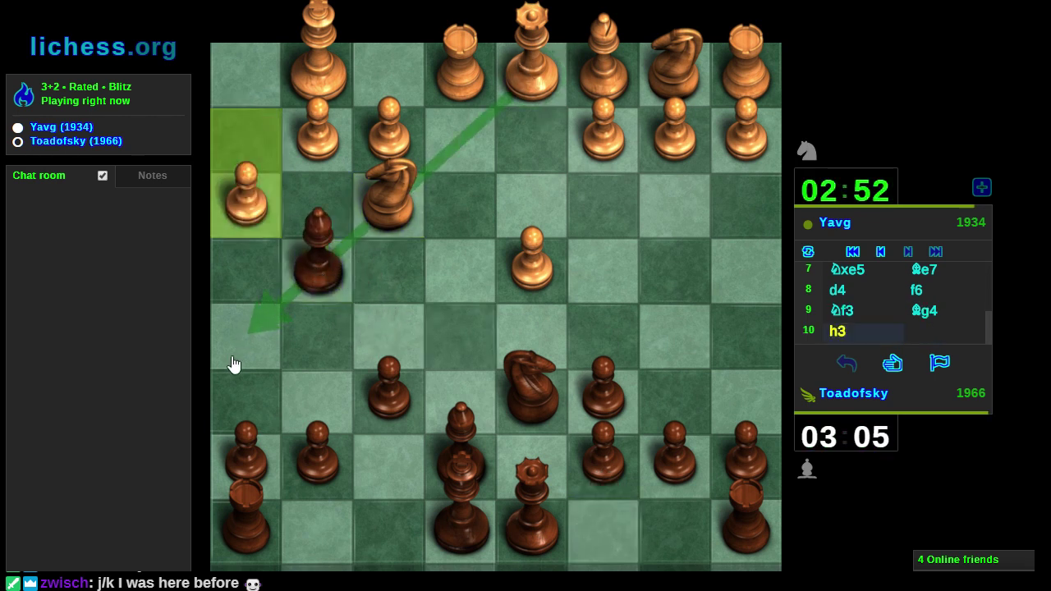
left_click(261, 341)
left_click_drag(312, 270, 255, 343)
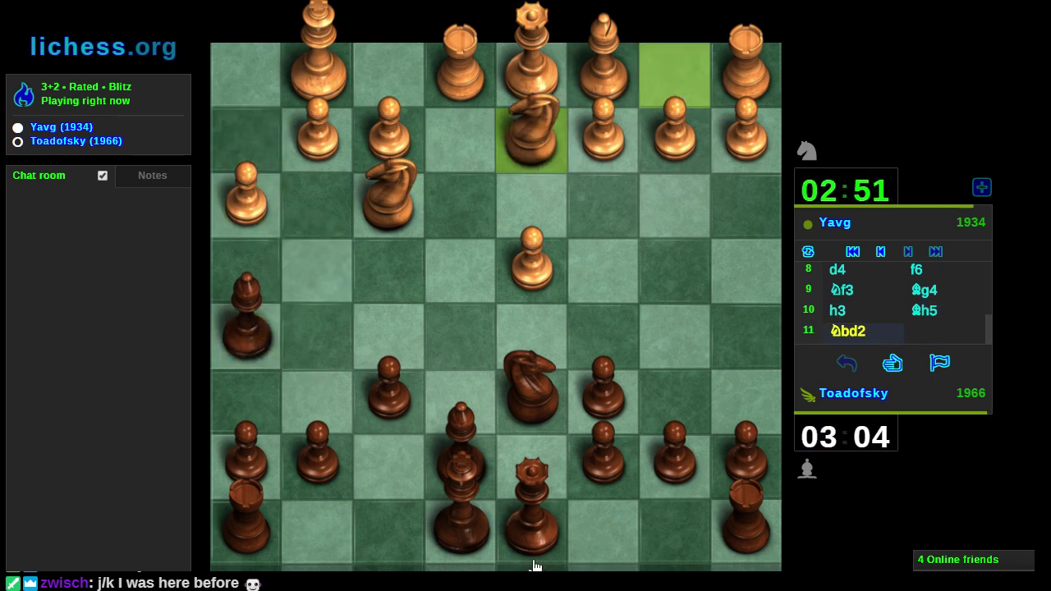
left_click_drag(534, 564, 531, 474)
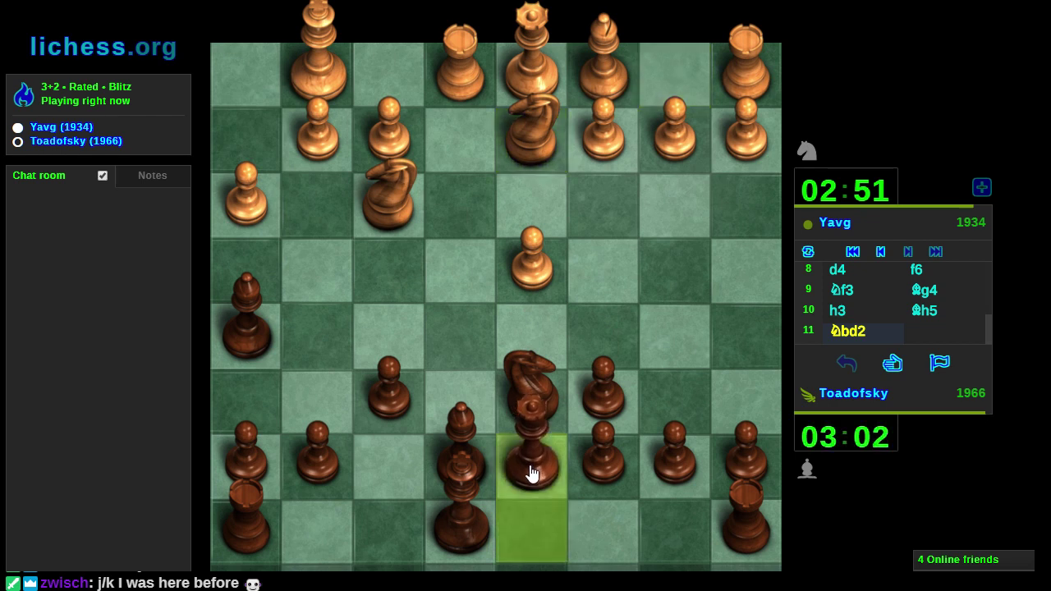